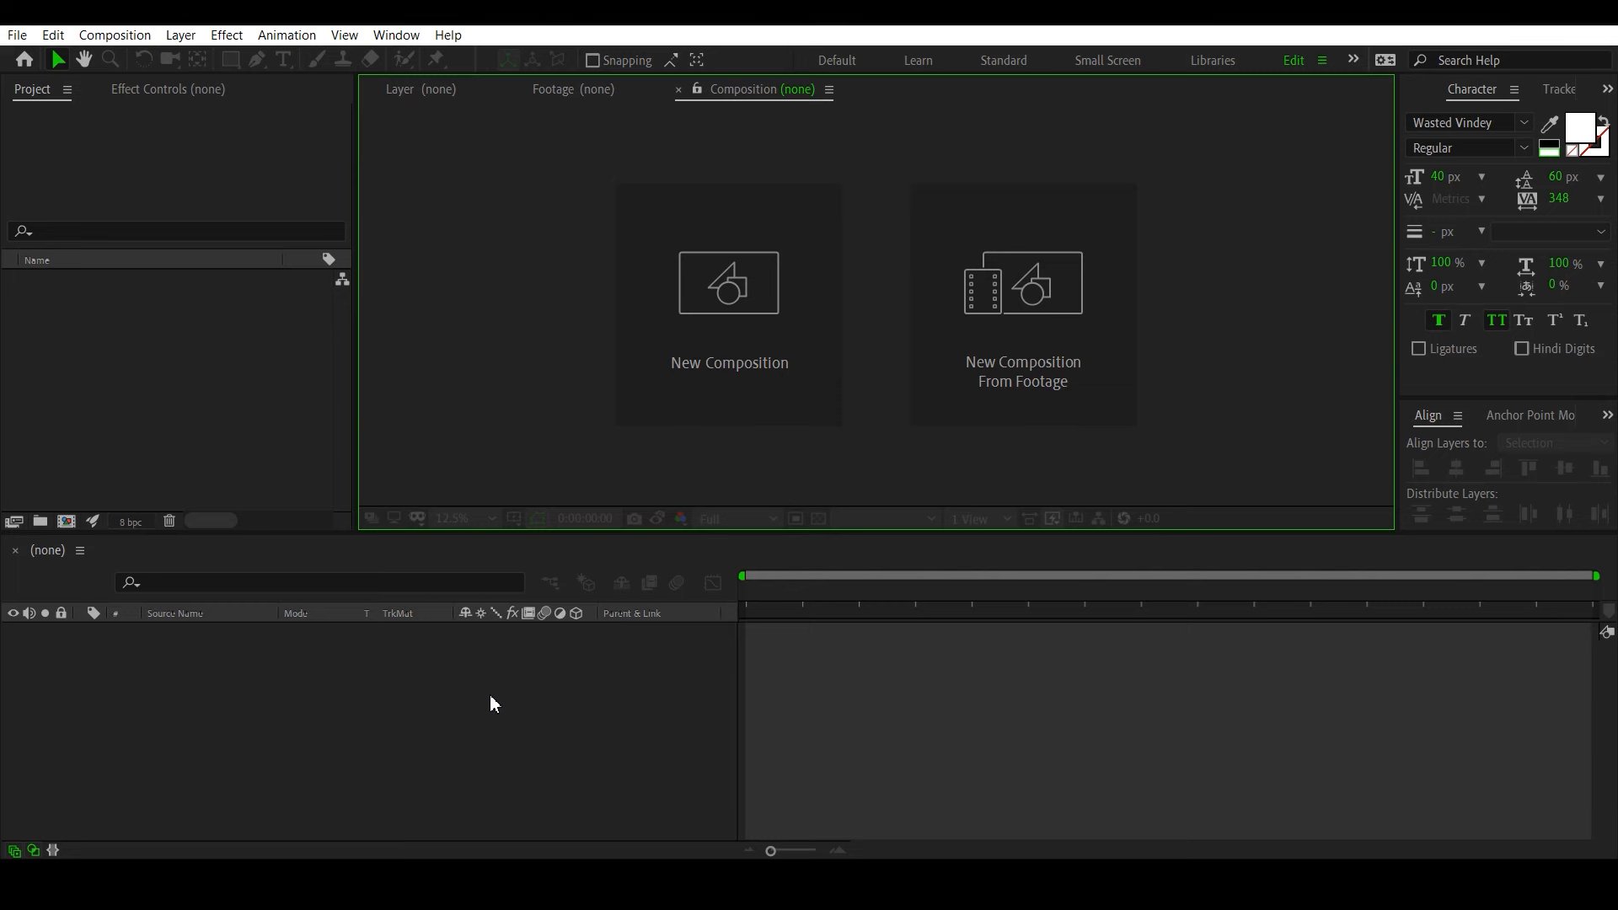
Step: Create a composition named Texture with a duration of 0:00:10:00
left_click(757, 372)
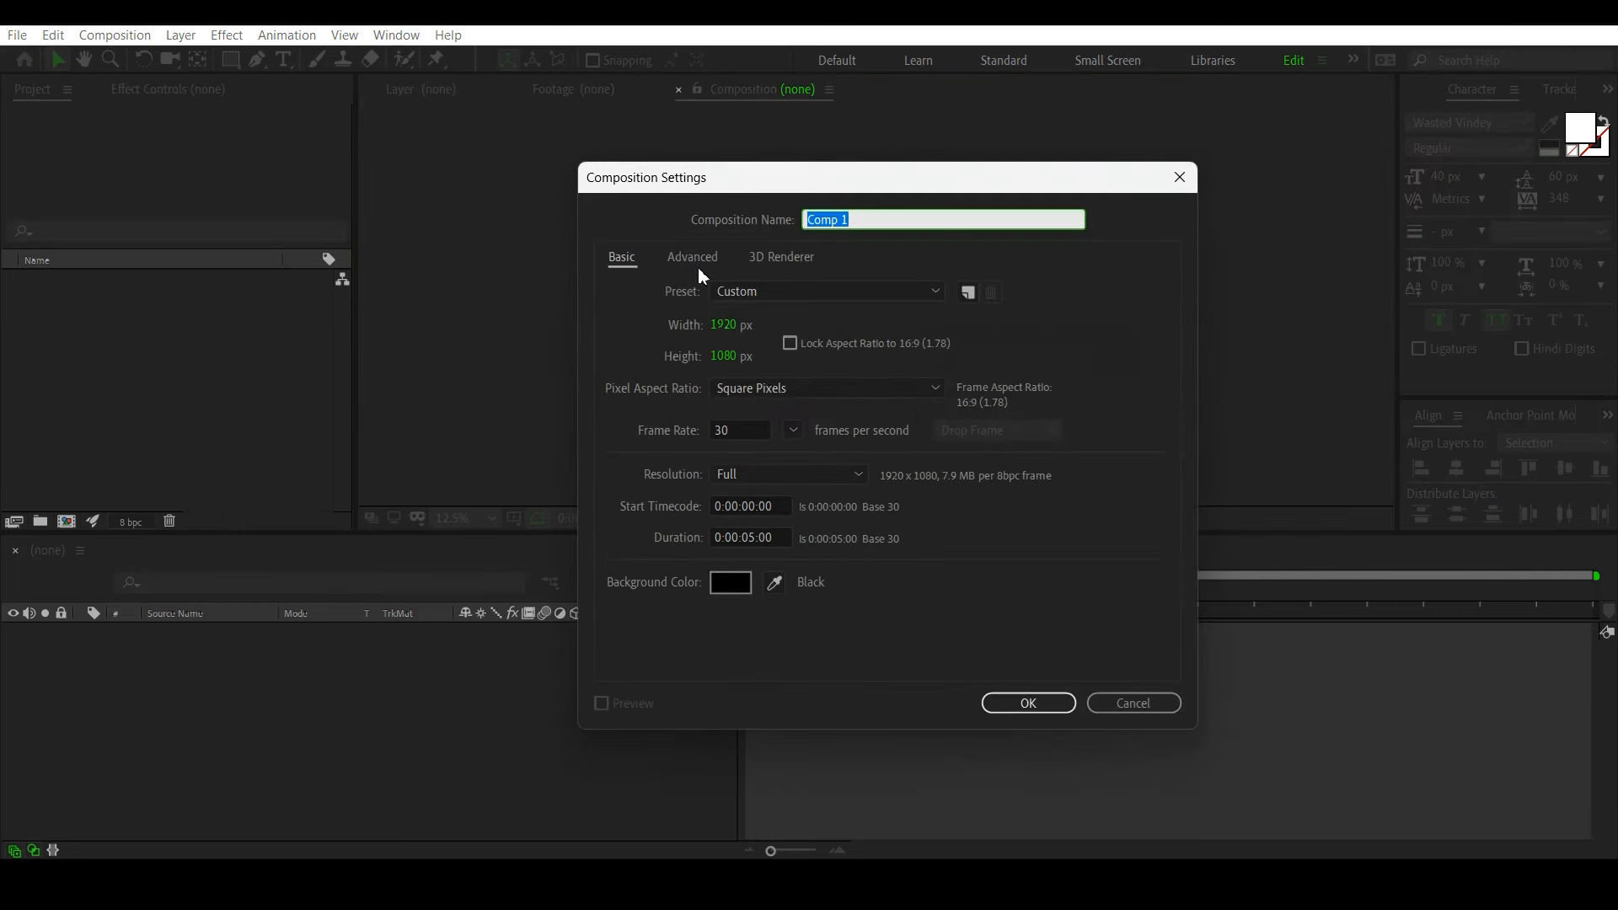
type("Texture")
left_click(748, 537)
type("1000")
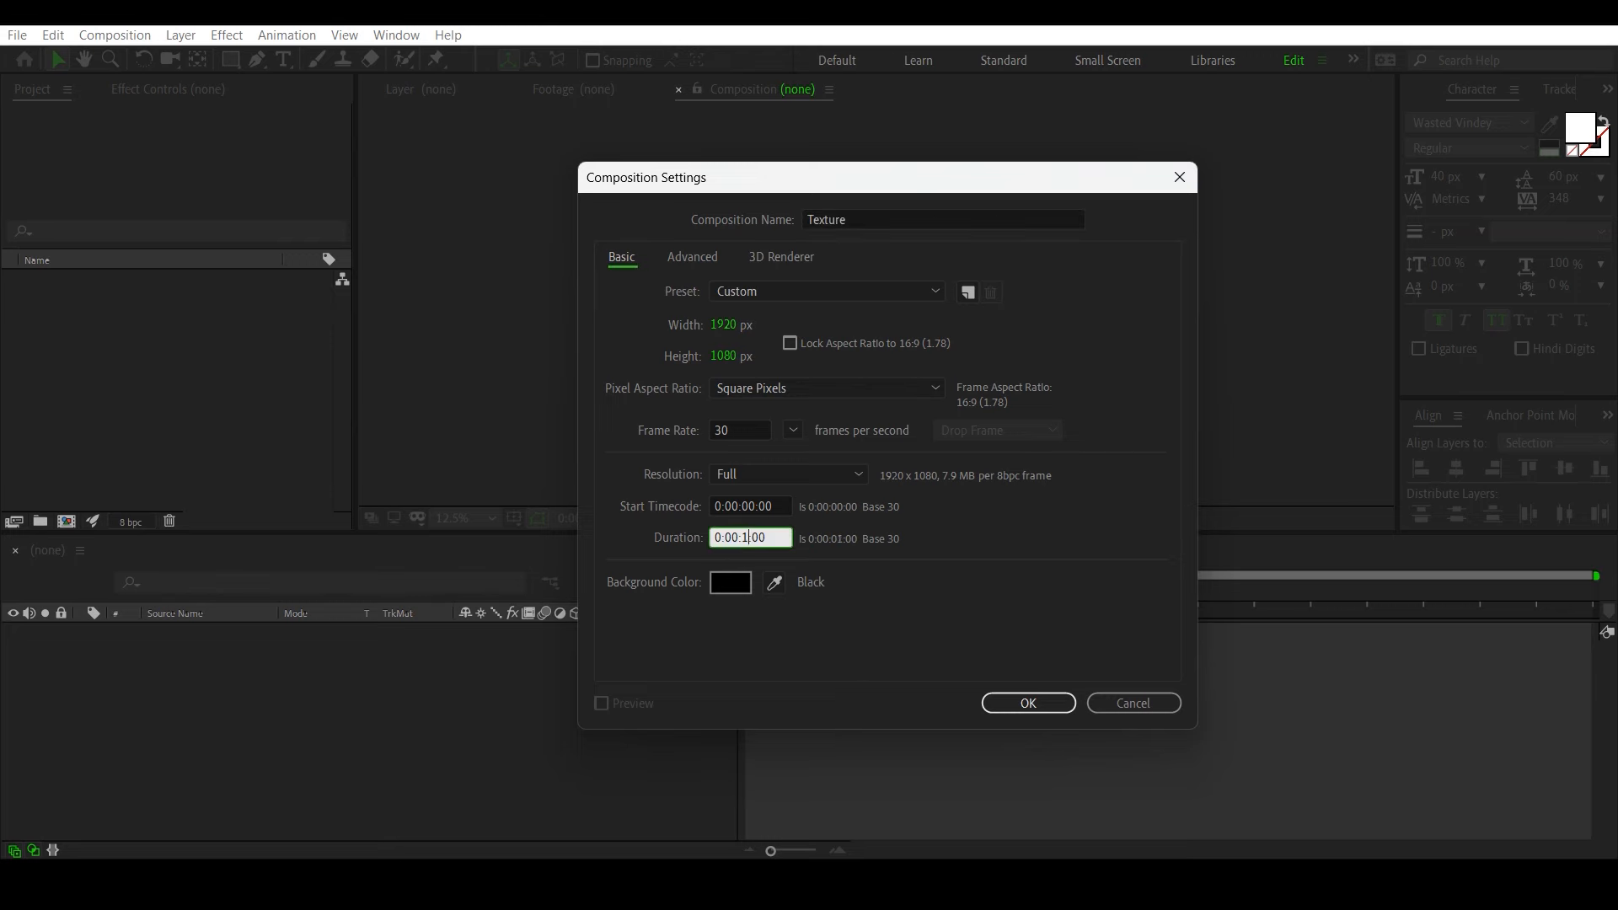
left_click(1028, 703)
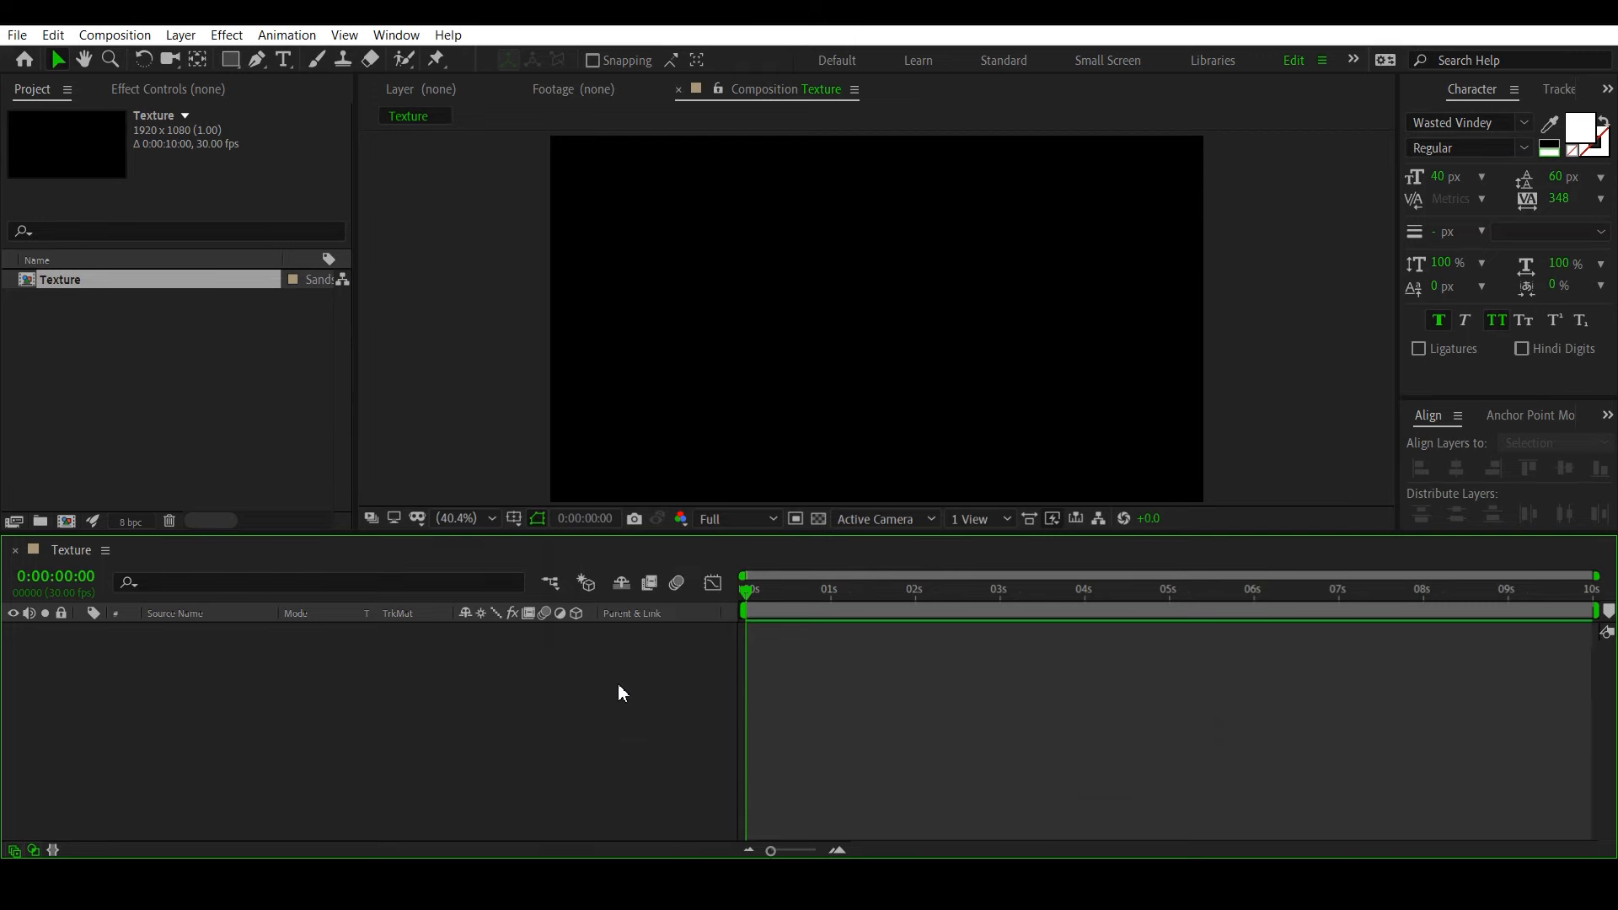
Step: Add a white solid to the Texture composition and apply the Fractal Noise effect to it
key("ctrl+y")
left_click(548, 741)
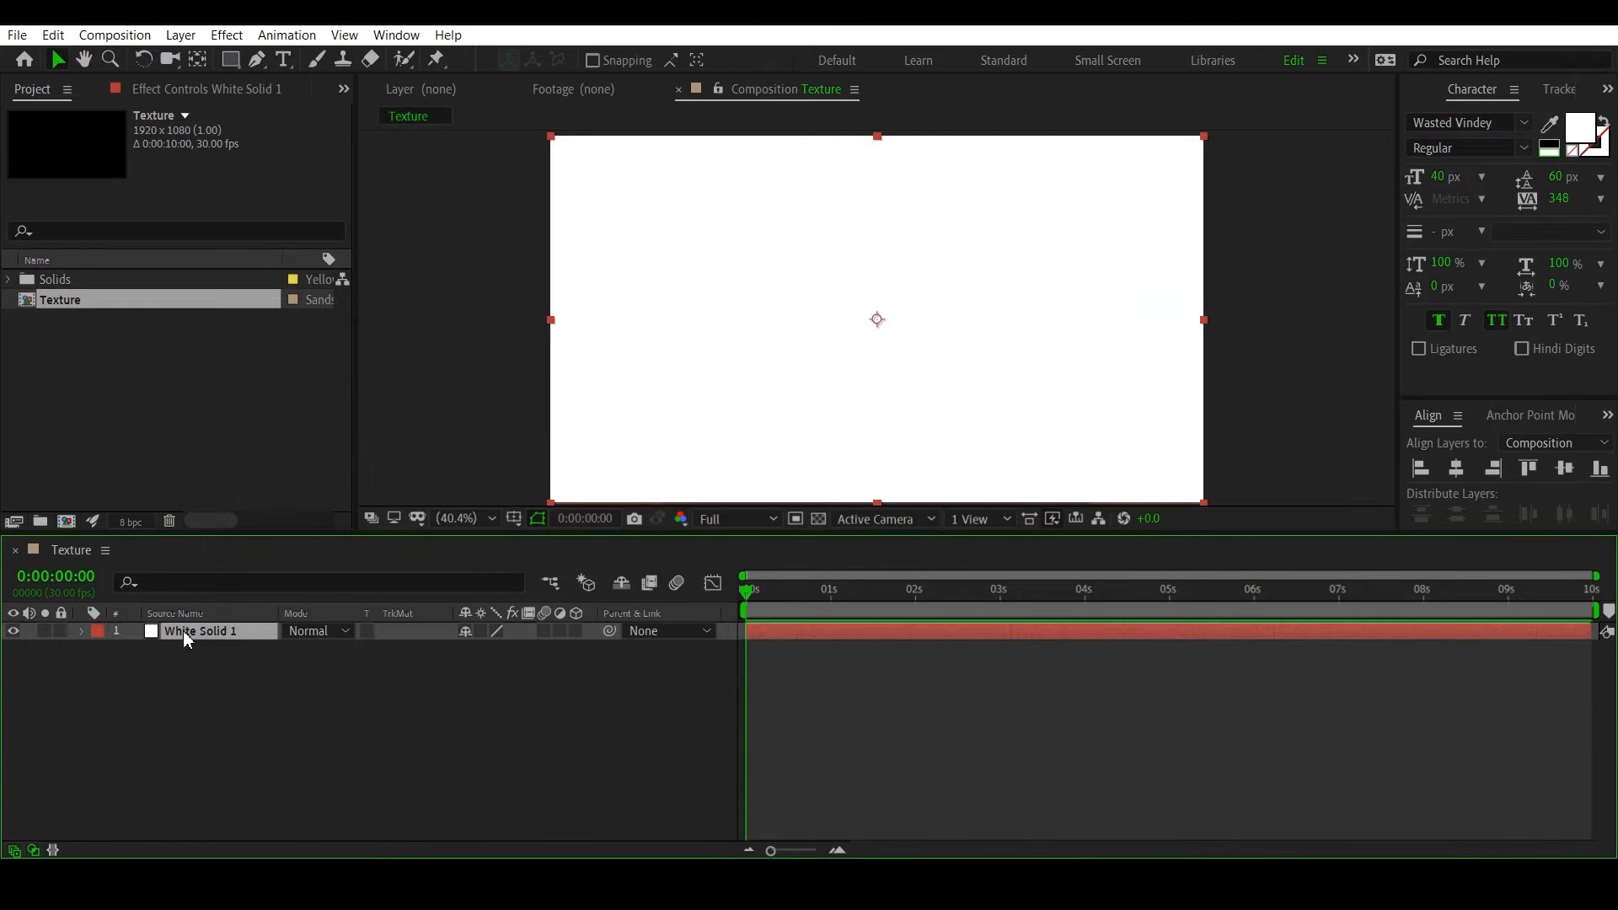
key("ctrl+space")
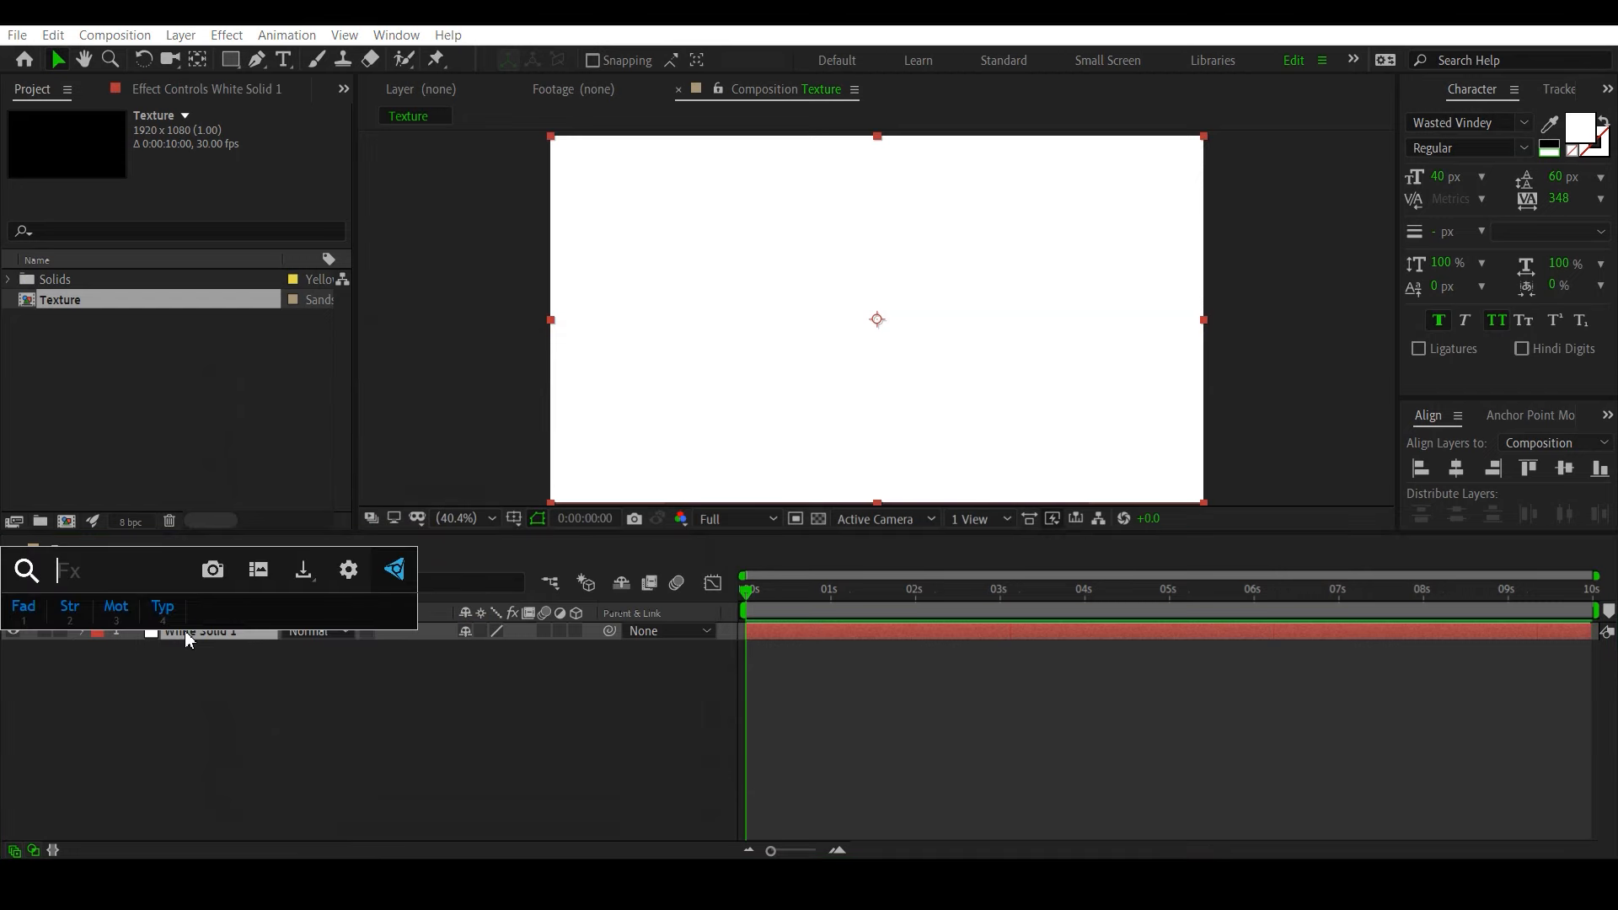
type("frac")
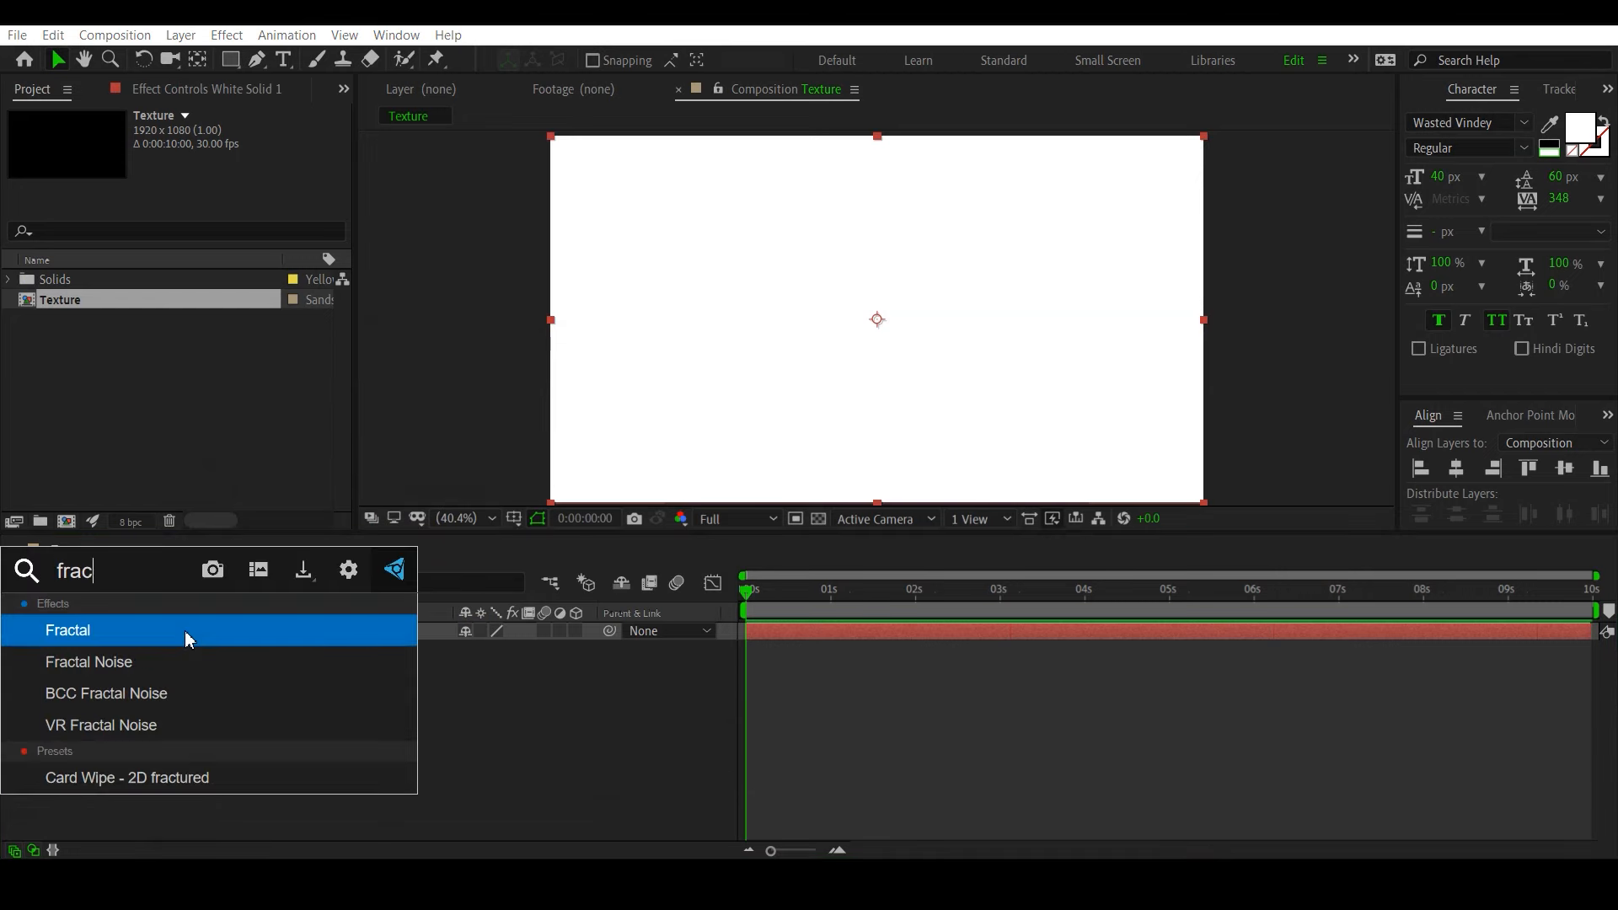
left_click(144, 658)
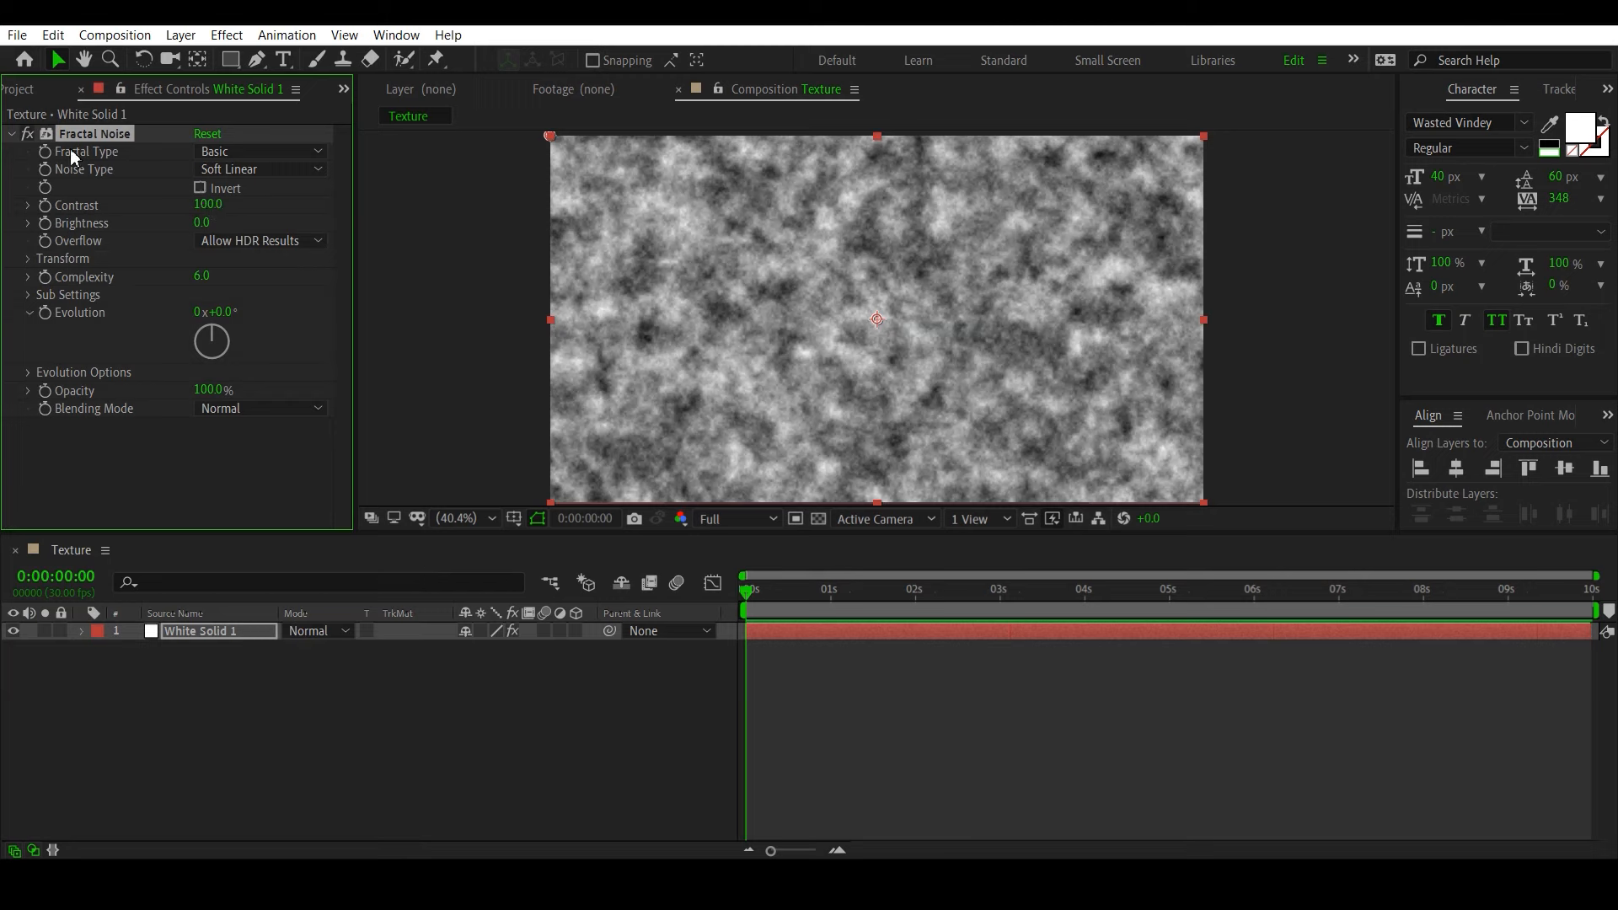
Step: Set the Fractal Noise's Fractal Type to Swirly and enable Invert
left_click(228, 157)
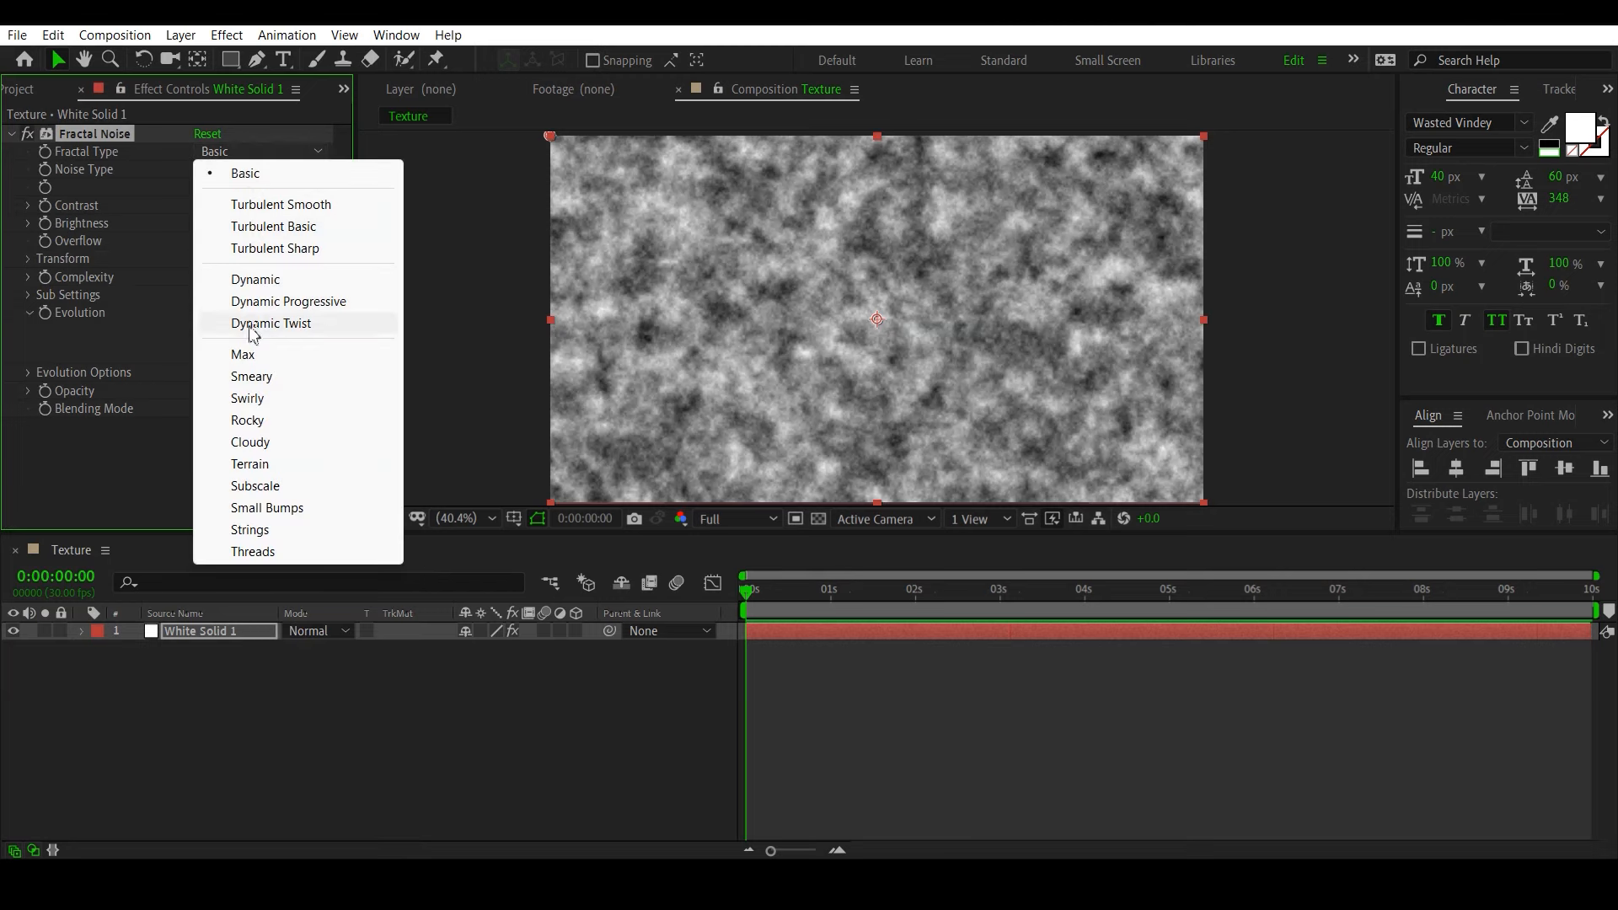
left_click(254, 399)
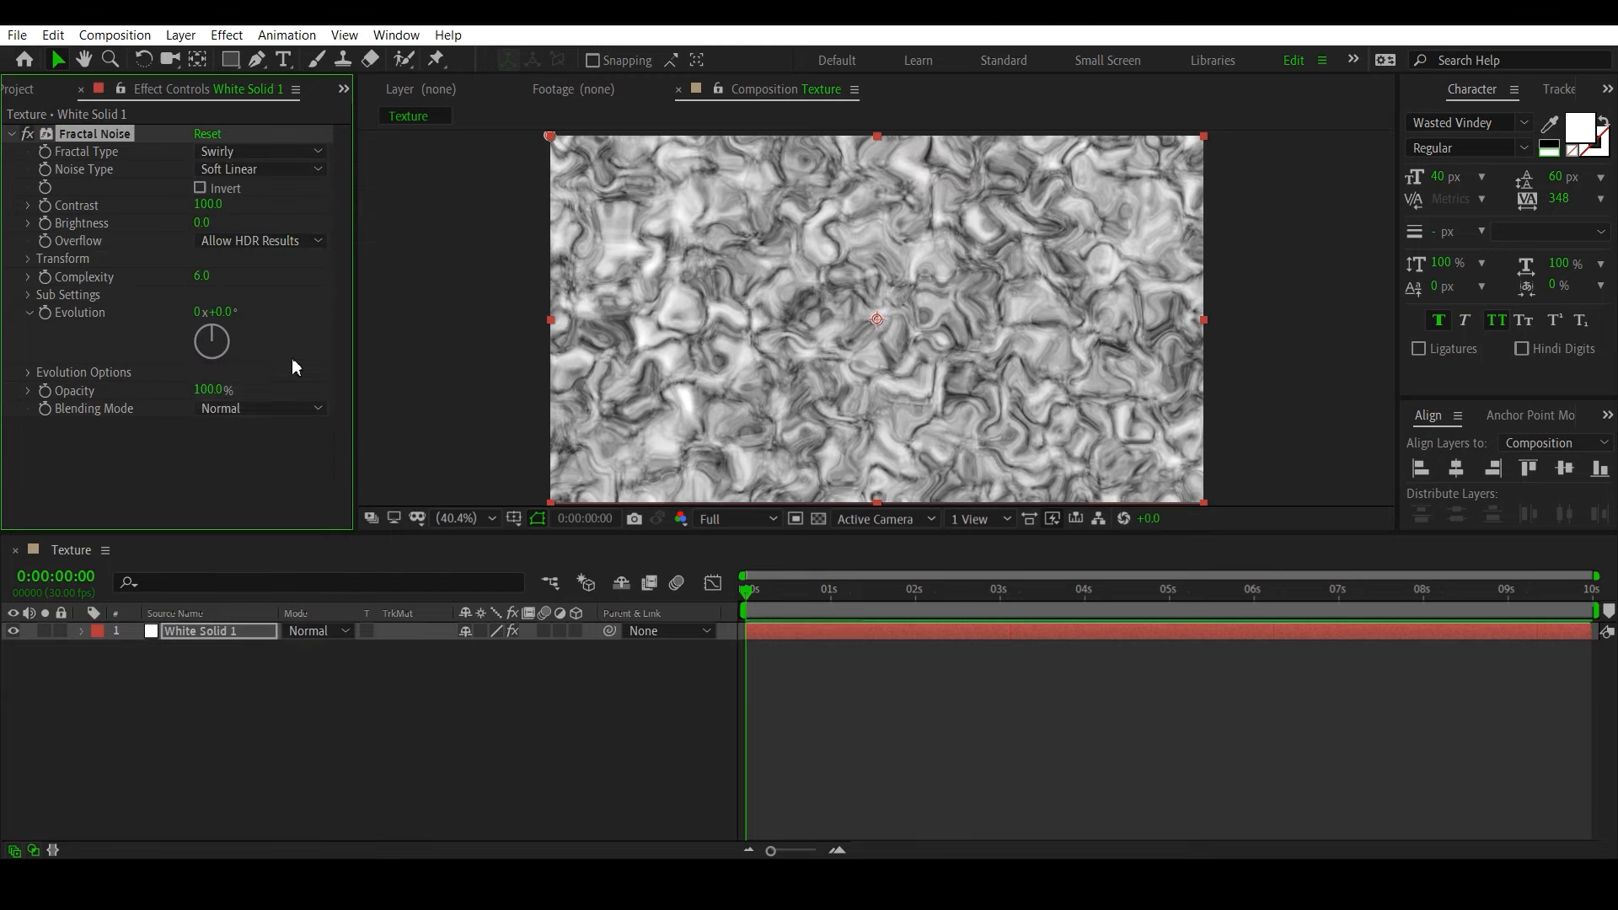
left_click(199, 188)
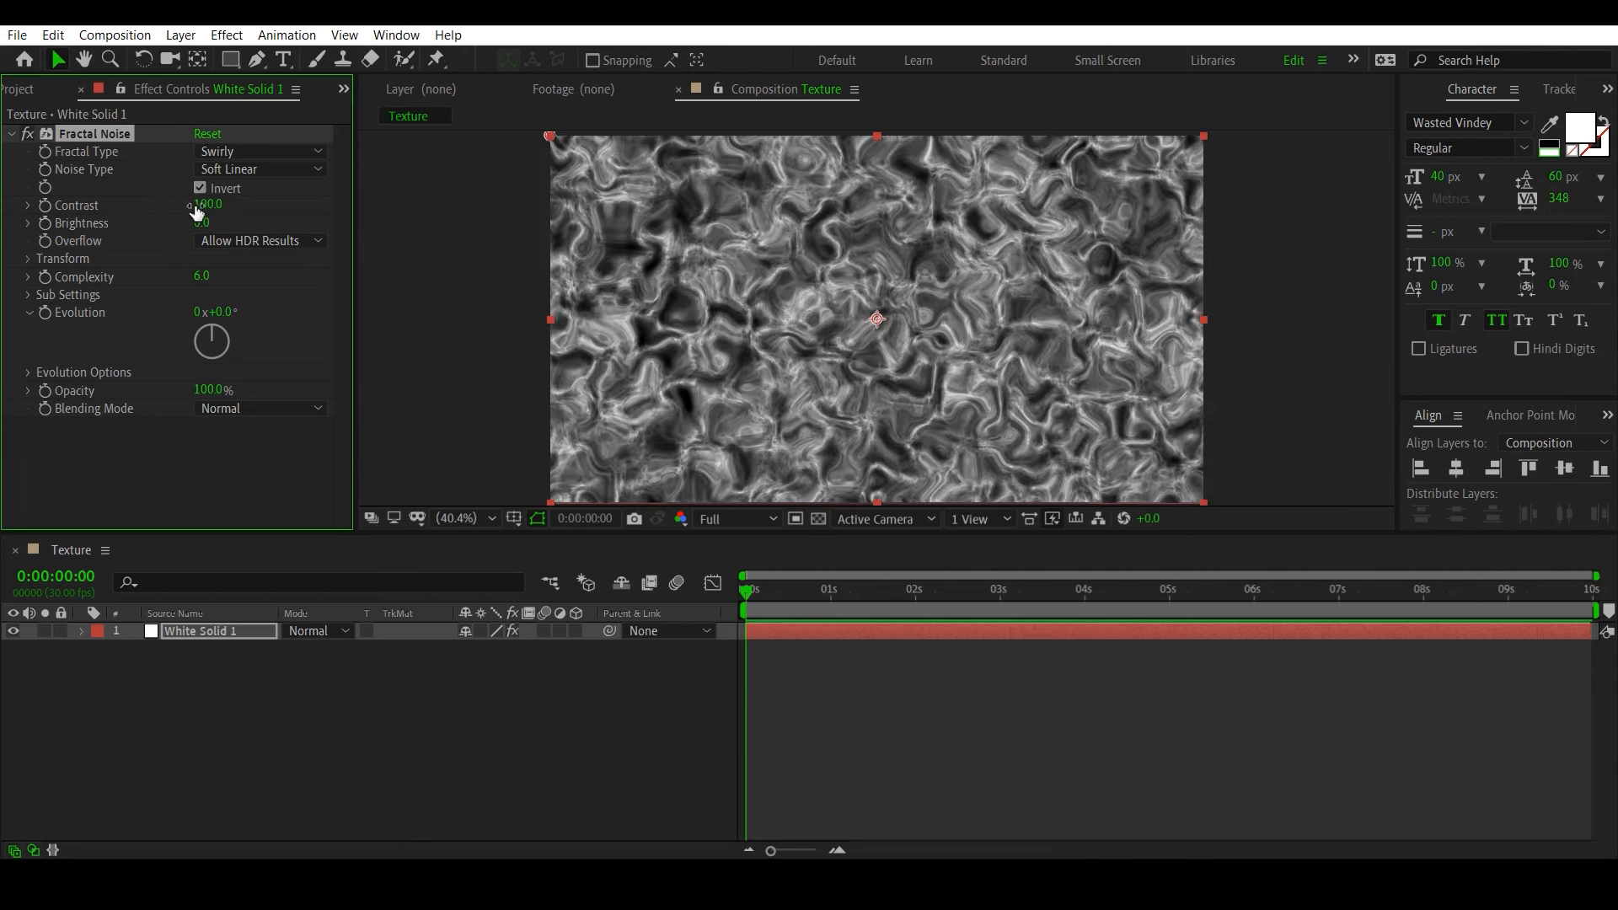
Step: Set the Fractal Noise's Contrast to 125 and its Overflow to Clip
left_click(200, 205)
type("125")
key("Return")
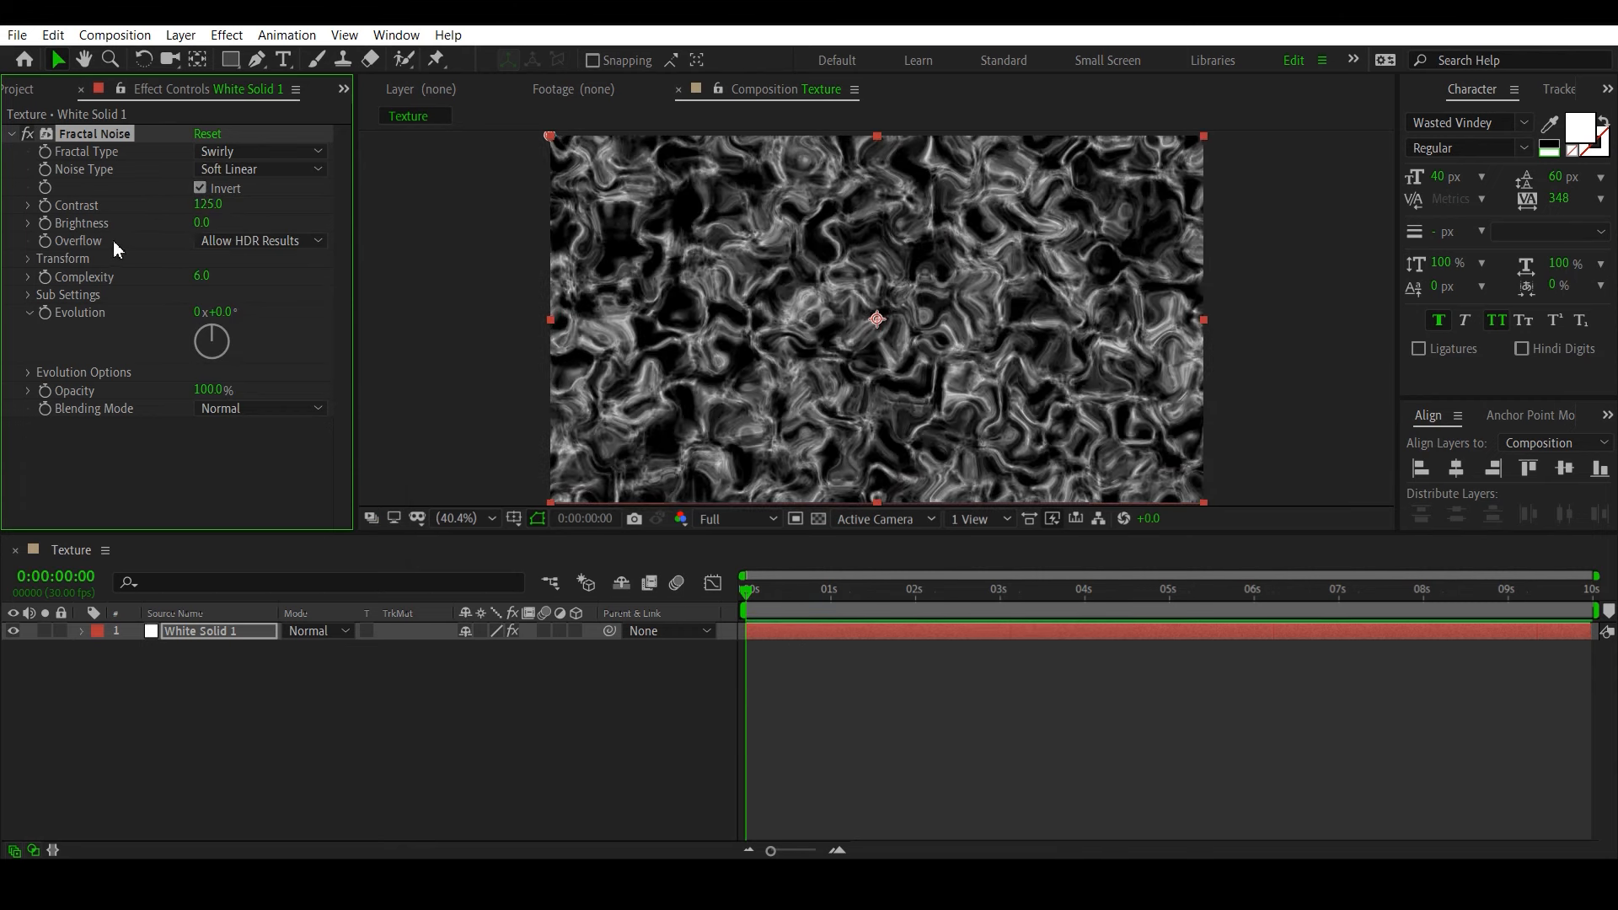
left_click(264, 241)
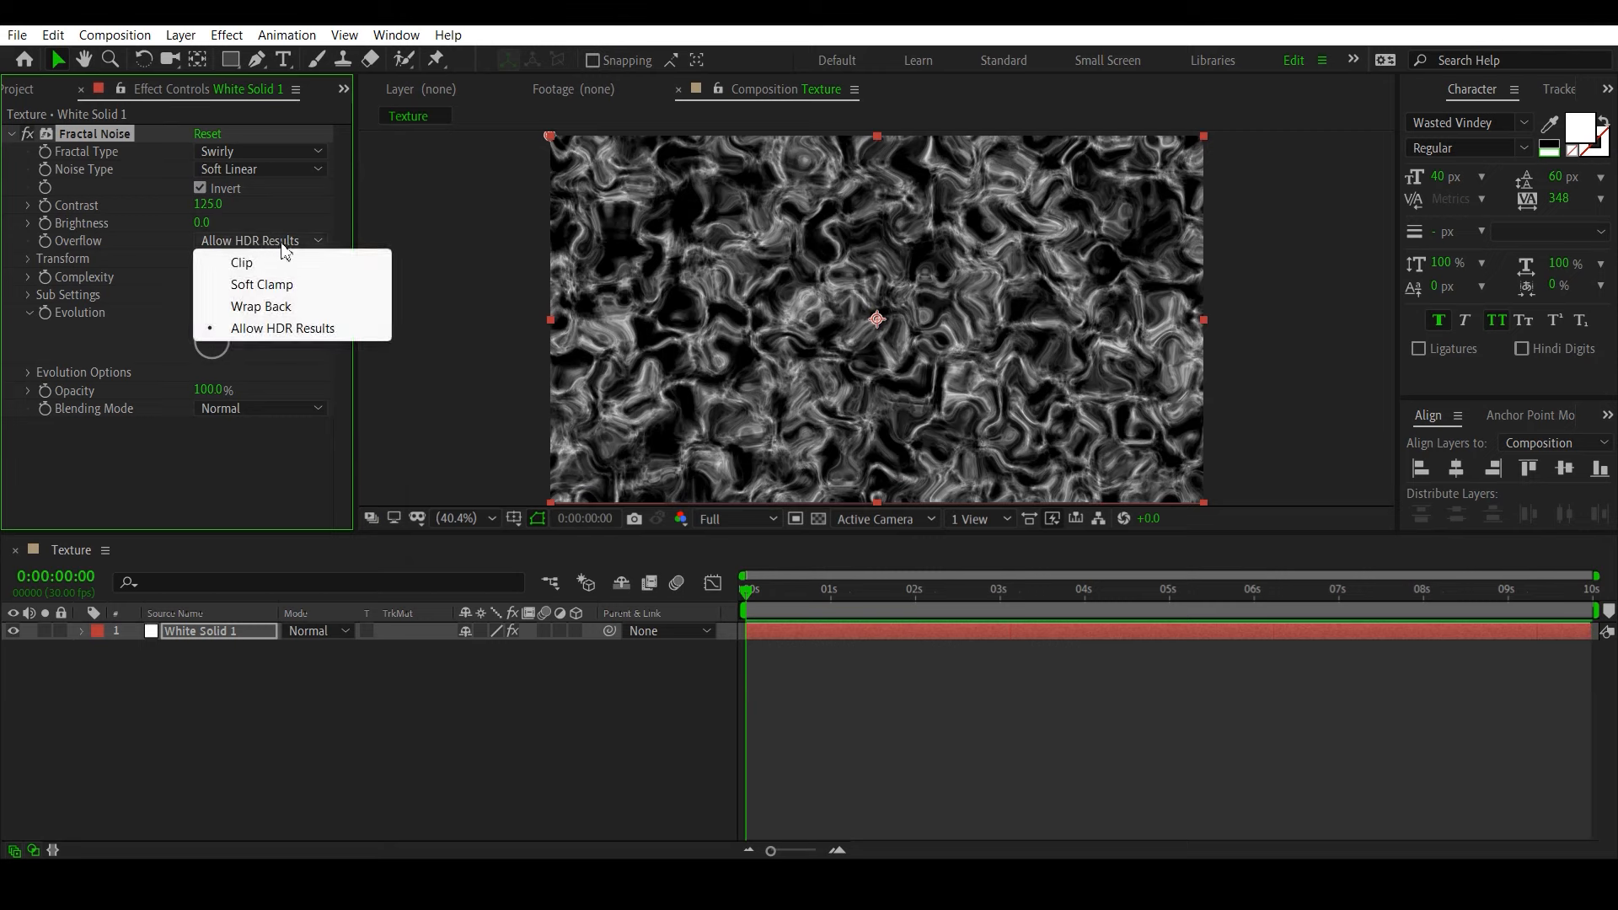
left_click(246, 267)
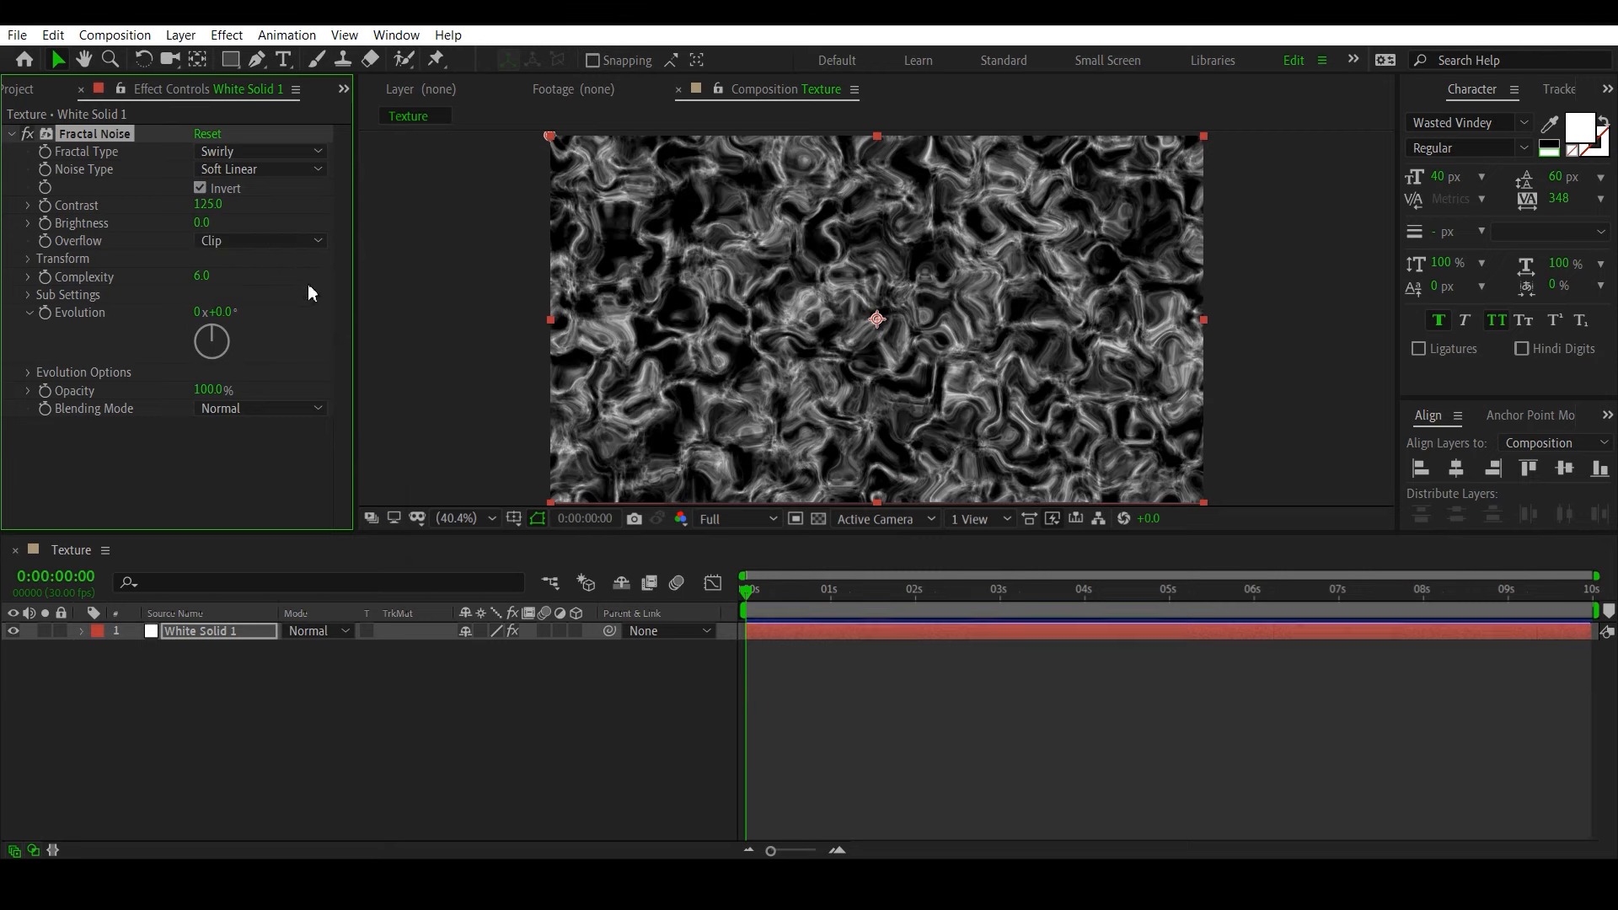
Step: Disable Uniform Scaling in the Fractal Noise transform and set Scale Width to 210 and Scale Height to 1800
left_click(28, 260)
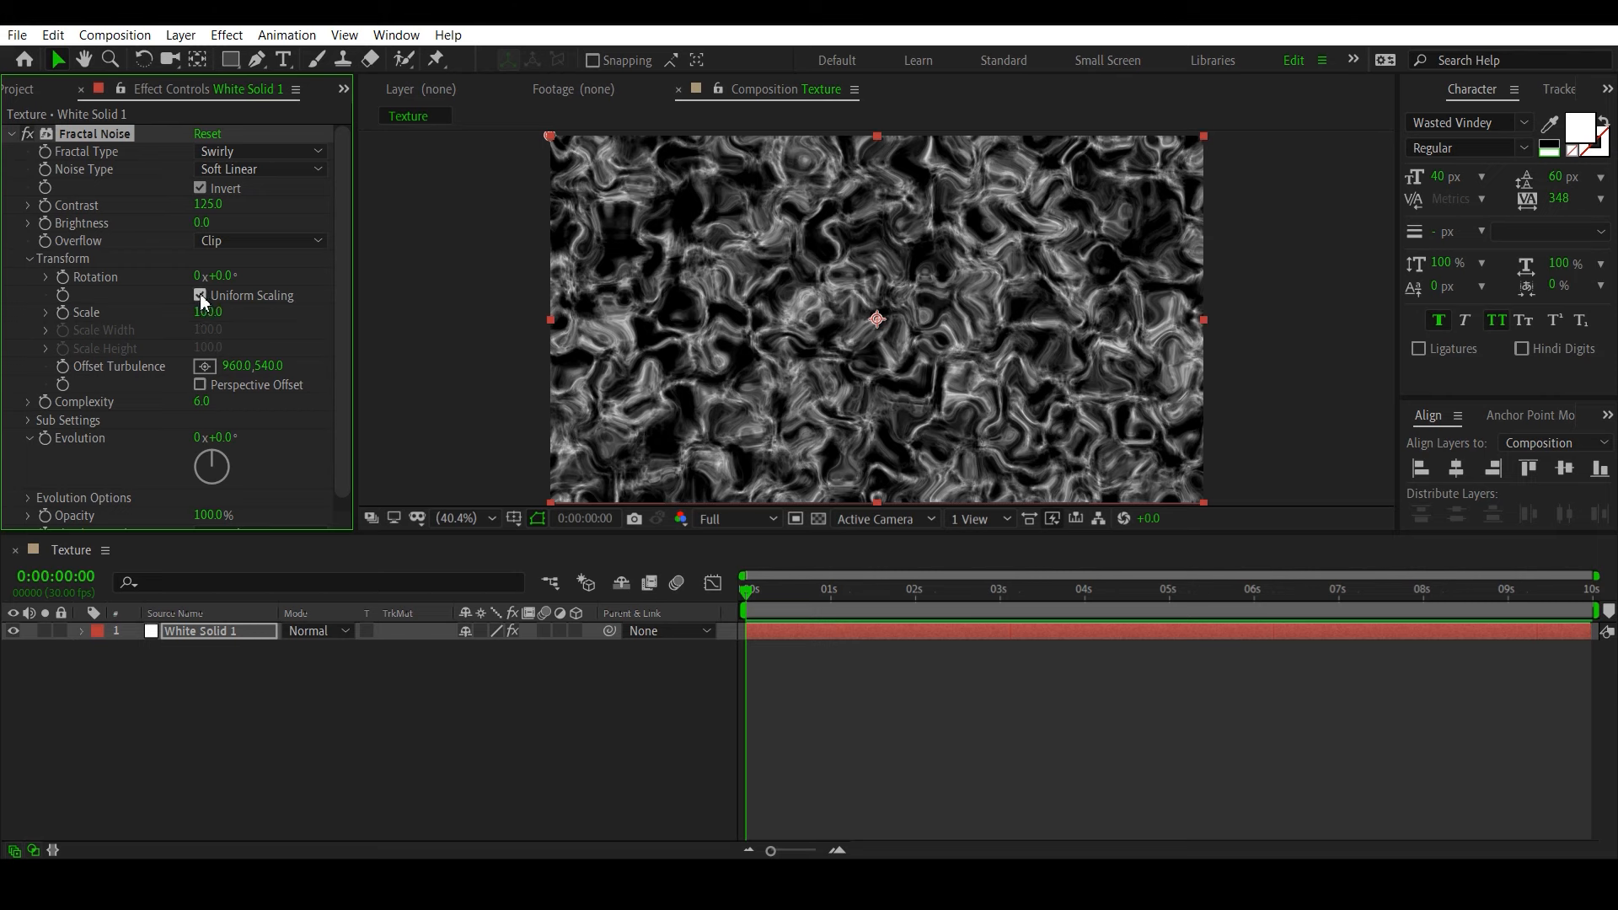
left_click(203, 298)
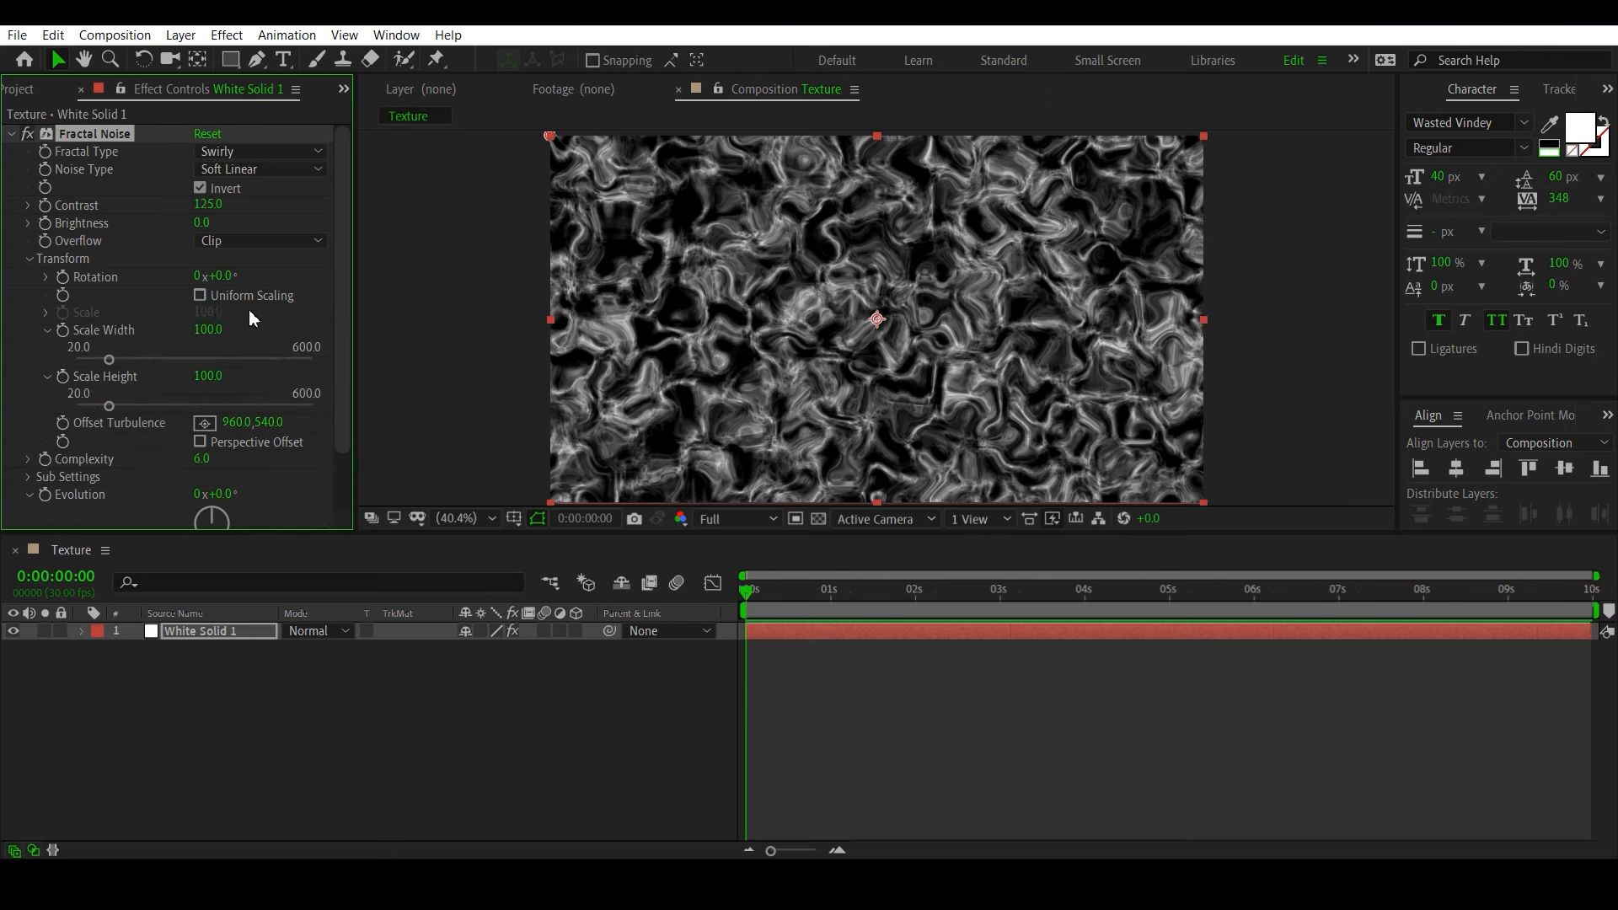
left_click(212, 330)
type("210")
key("Return")
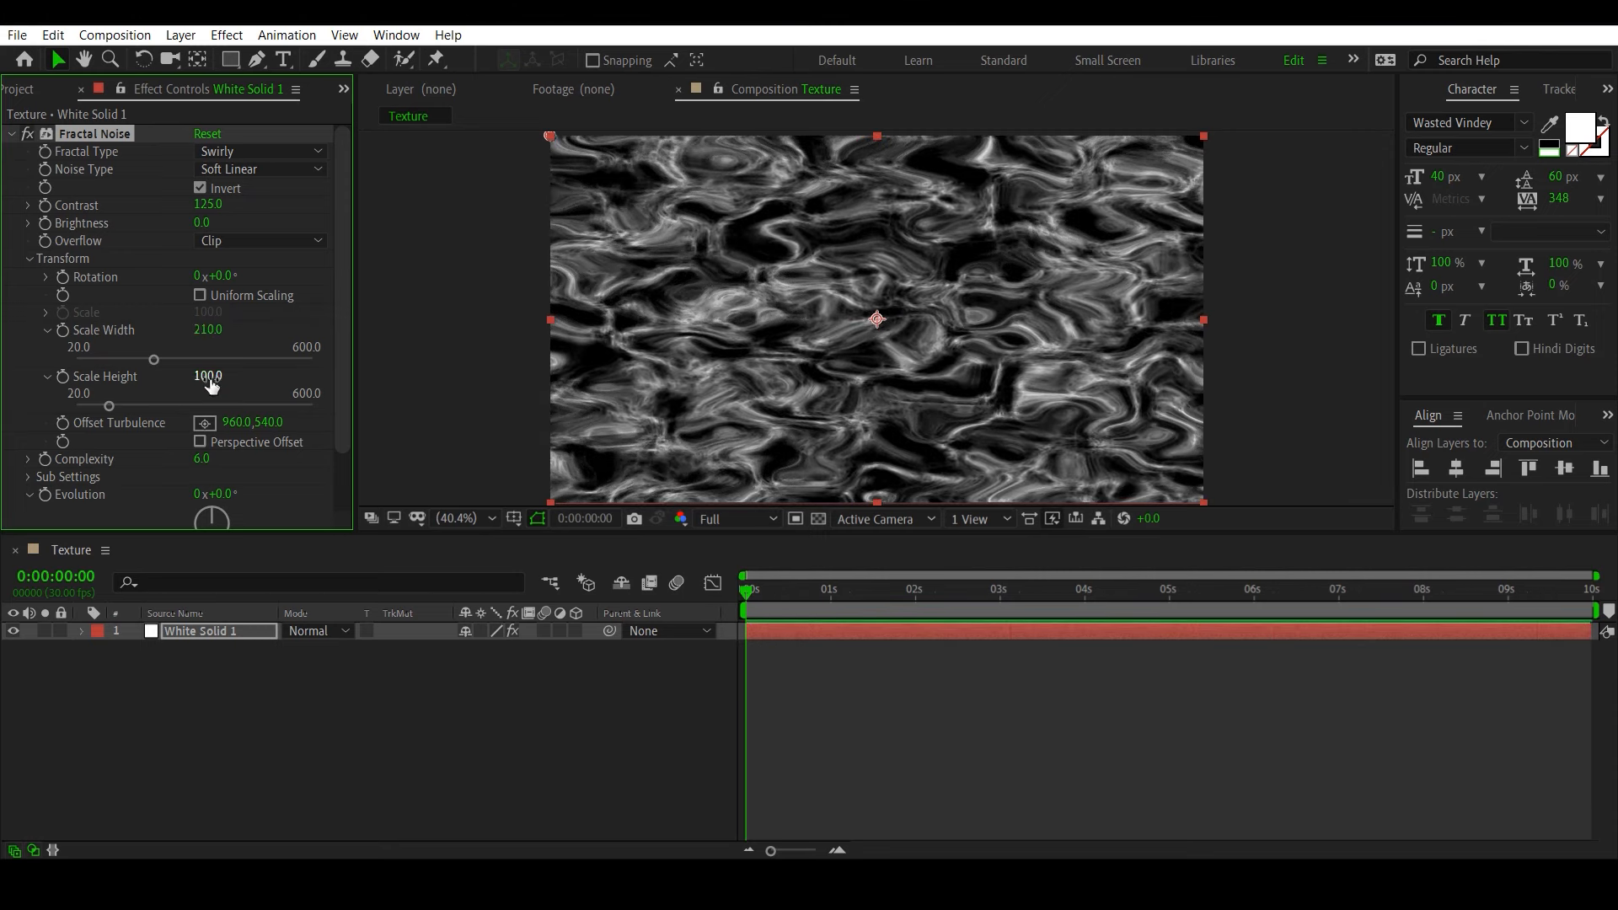
left_click(209, 377)
type("1800")
key("Return")
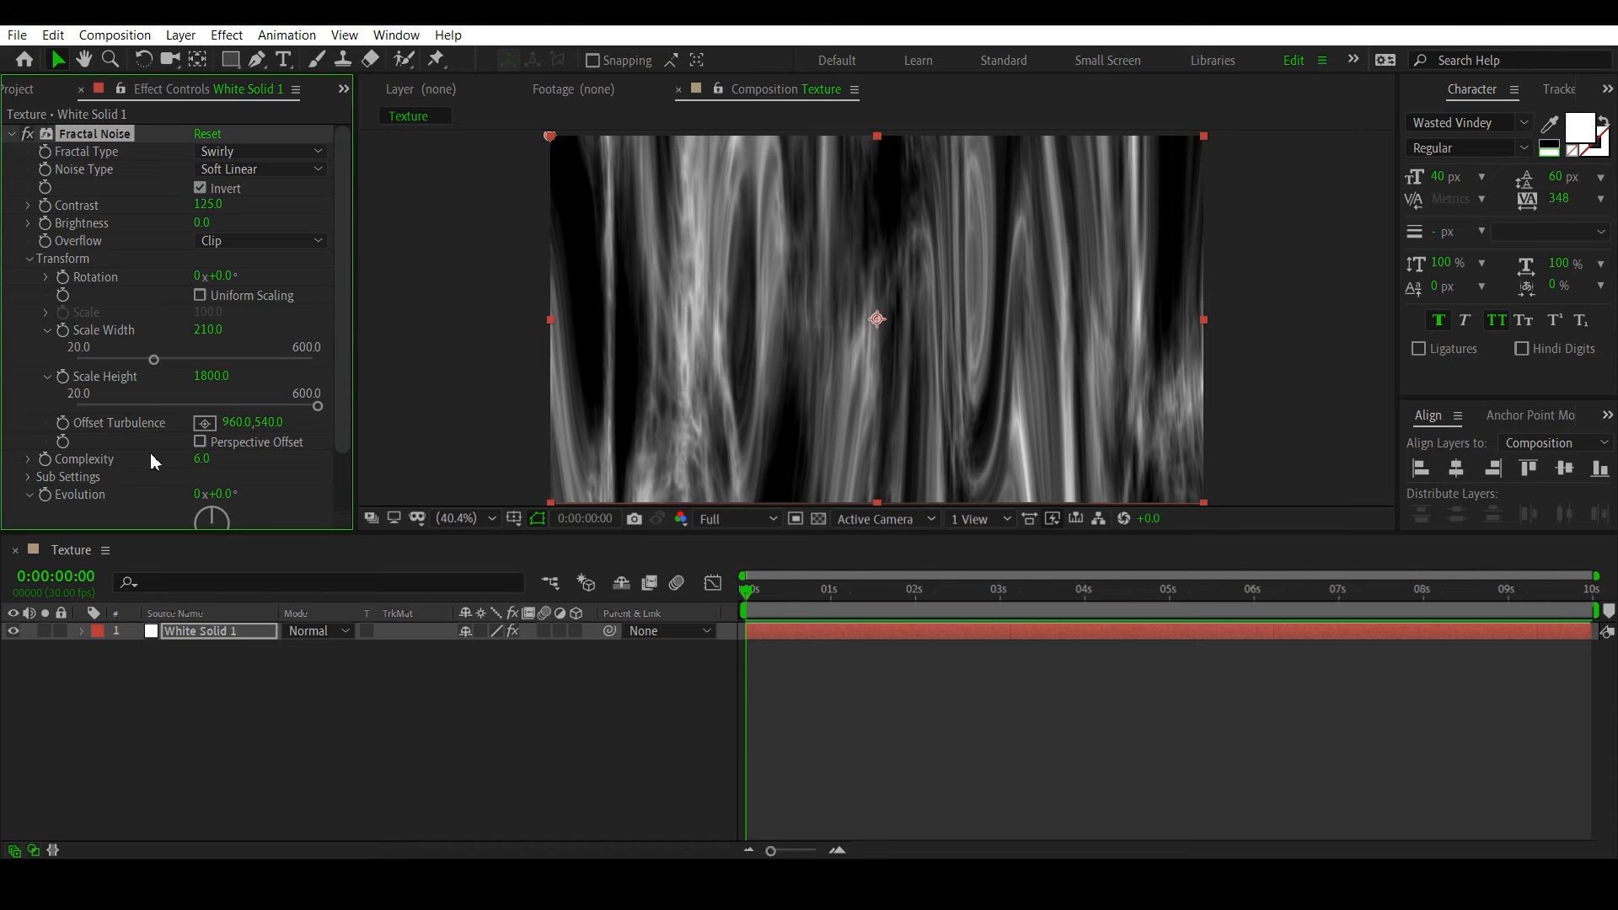
Step: Set the Fractal Noise's Complexity to 3
left_click(202, 459)
type("3")
key("Return")
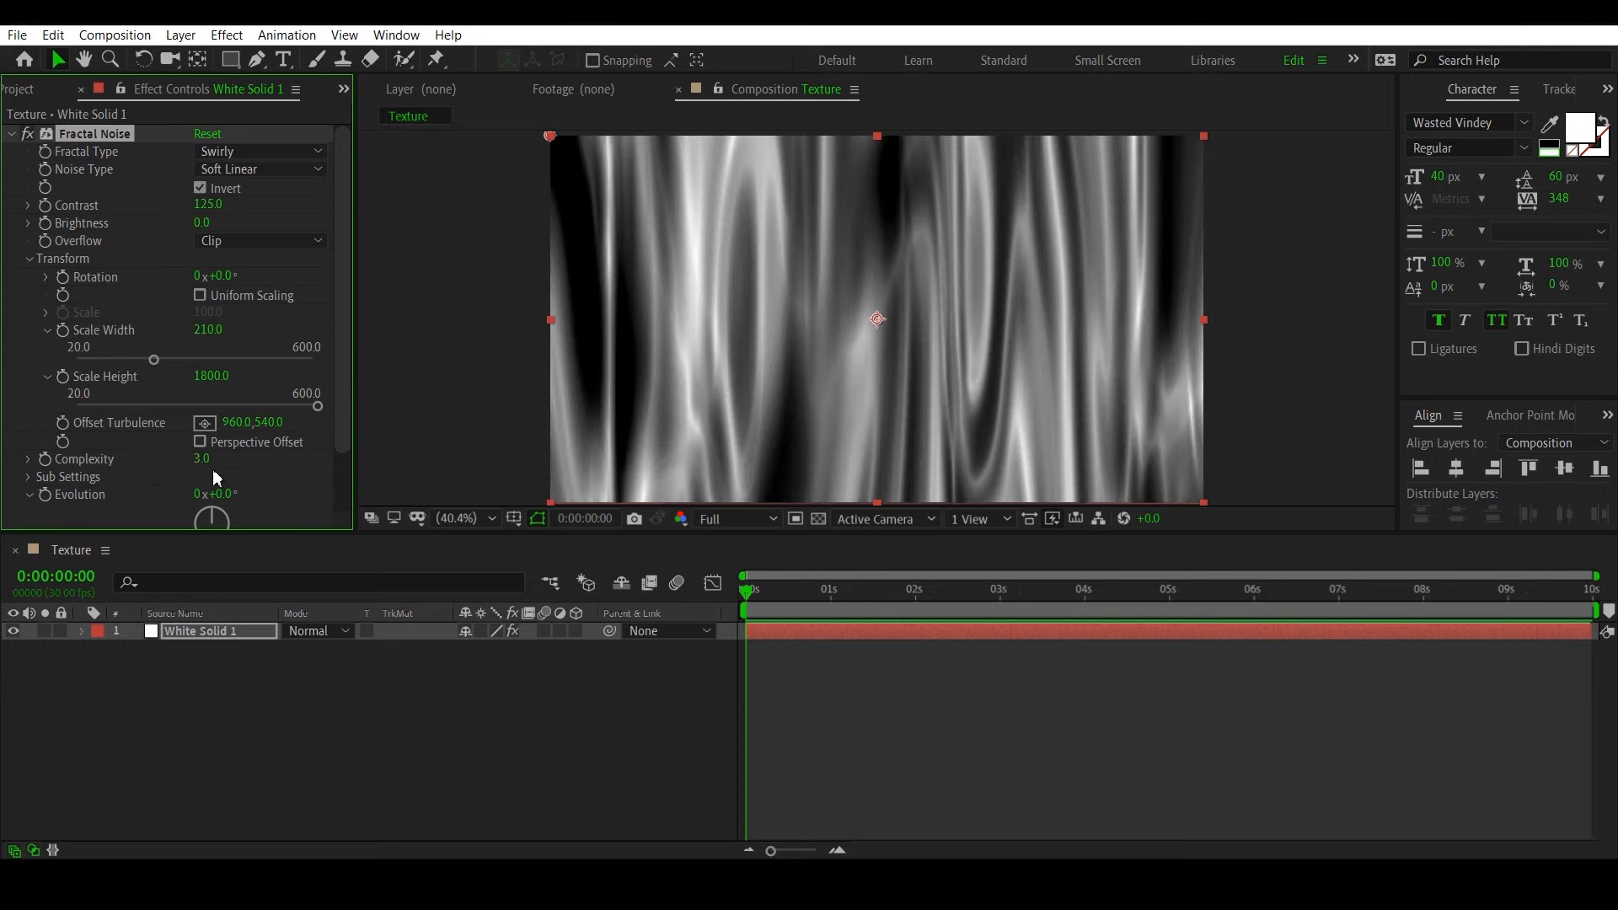
Step: Try a lower Complexity for the Fractal Noise and restore it to 3
mouse_move(204, 461)
left_mouse_down()
mouse_move(649, 504)
mouse_move(156, 505)
left_mouse_up()
left_click(205, 459)
type("3")
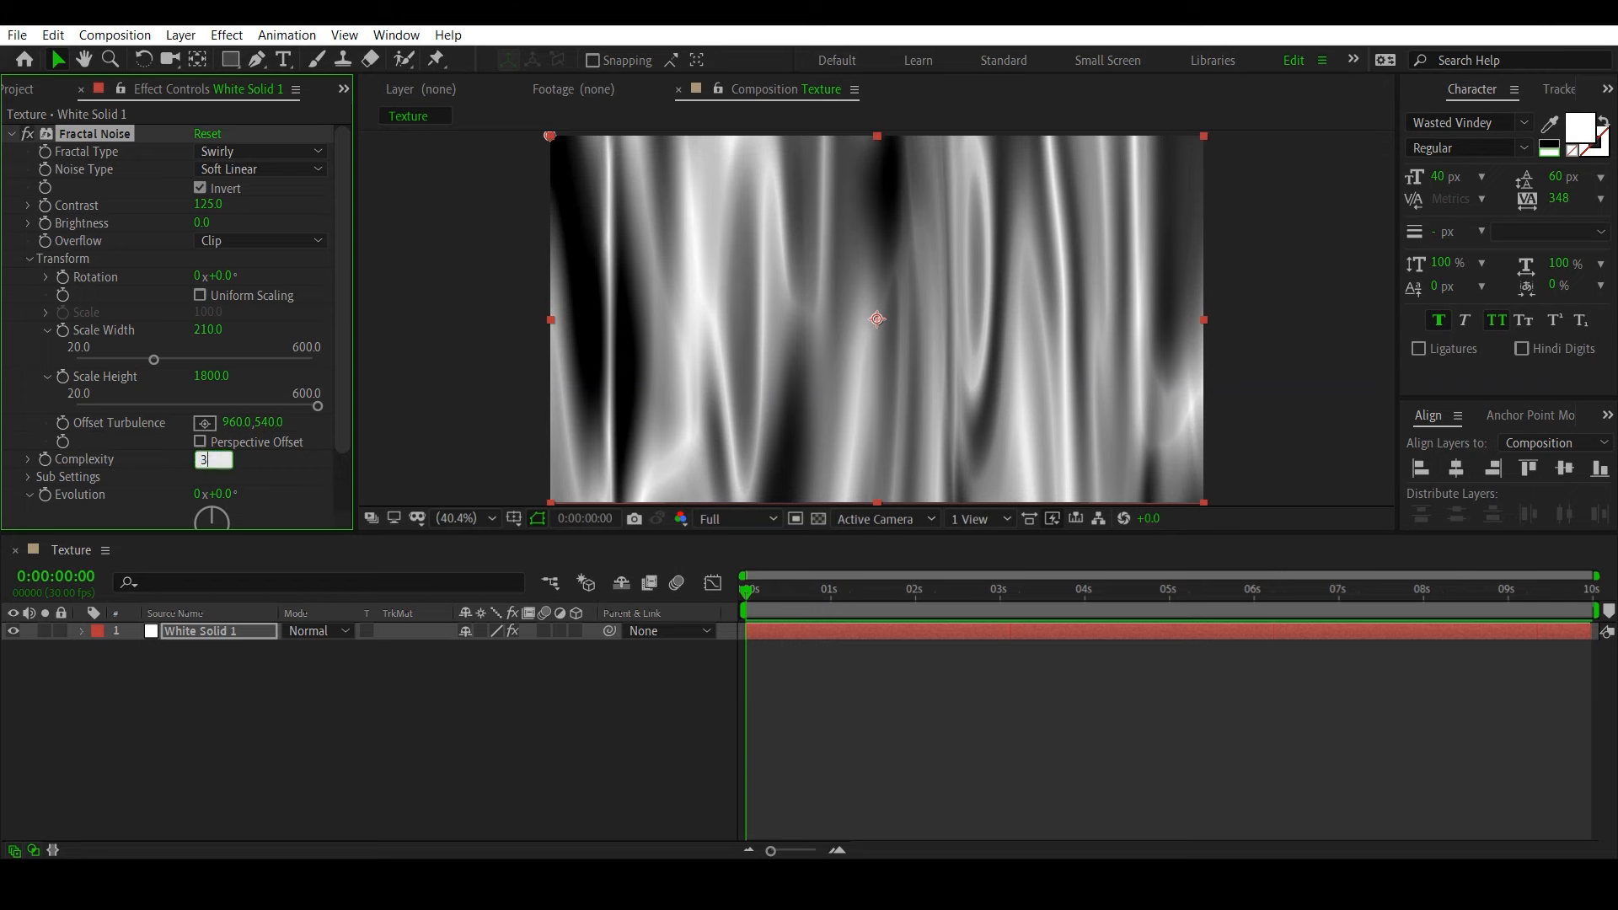
key("Return")
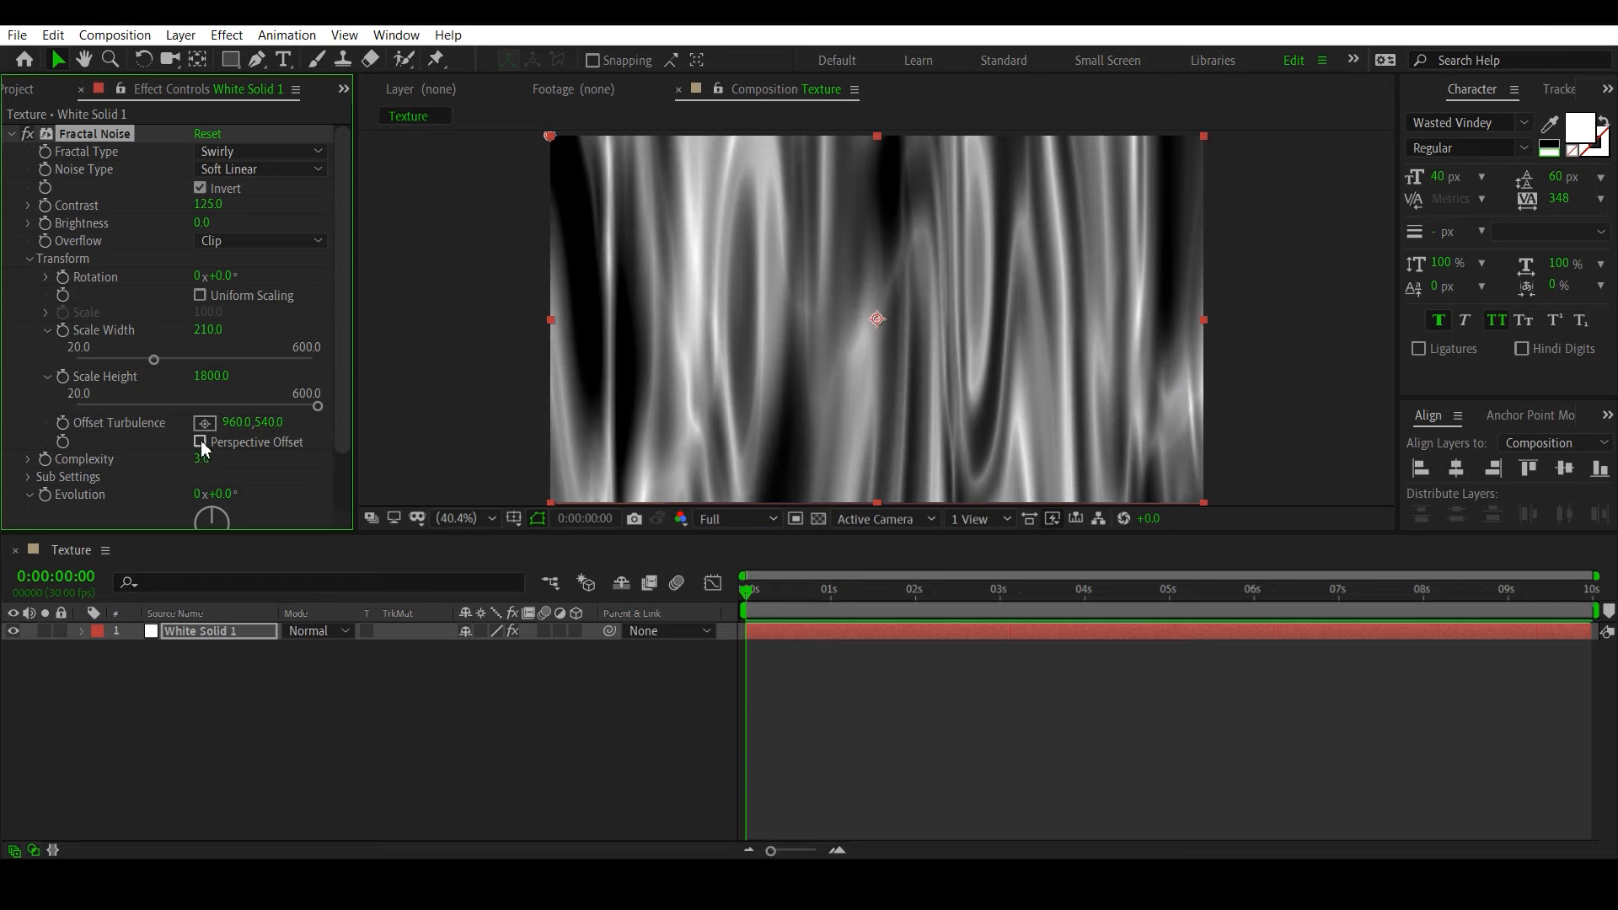
Step: Enable Perspective Offset, add an Offset Turbulence keyframe at 0 seconds, and reveal the solid's keyframes in the timeline
left_click(200, 442)
scroll(123, 475, "down", 2)
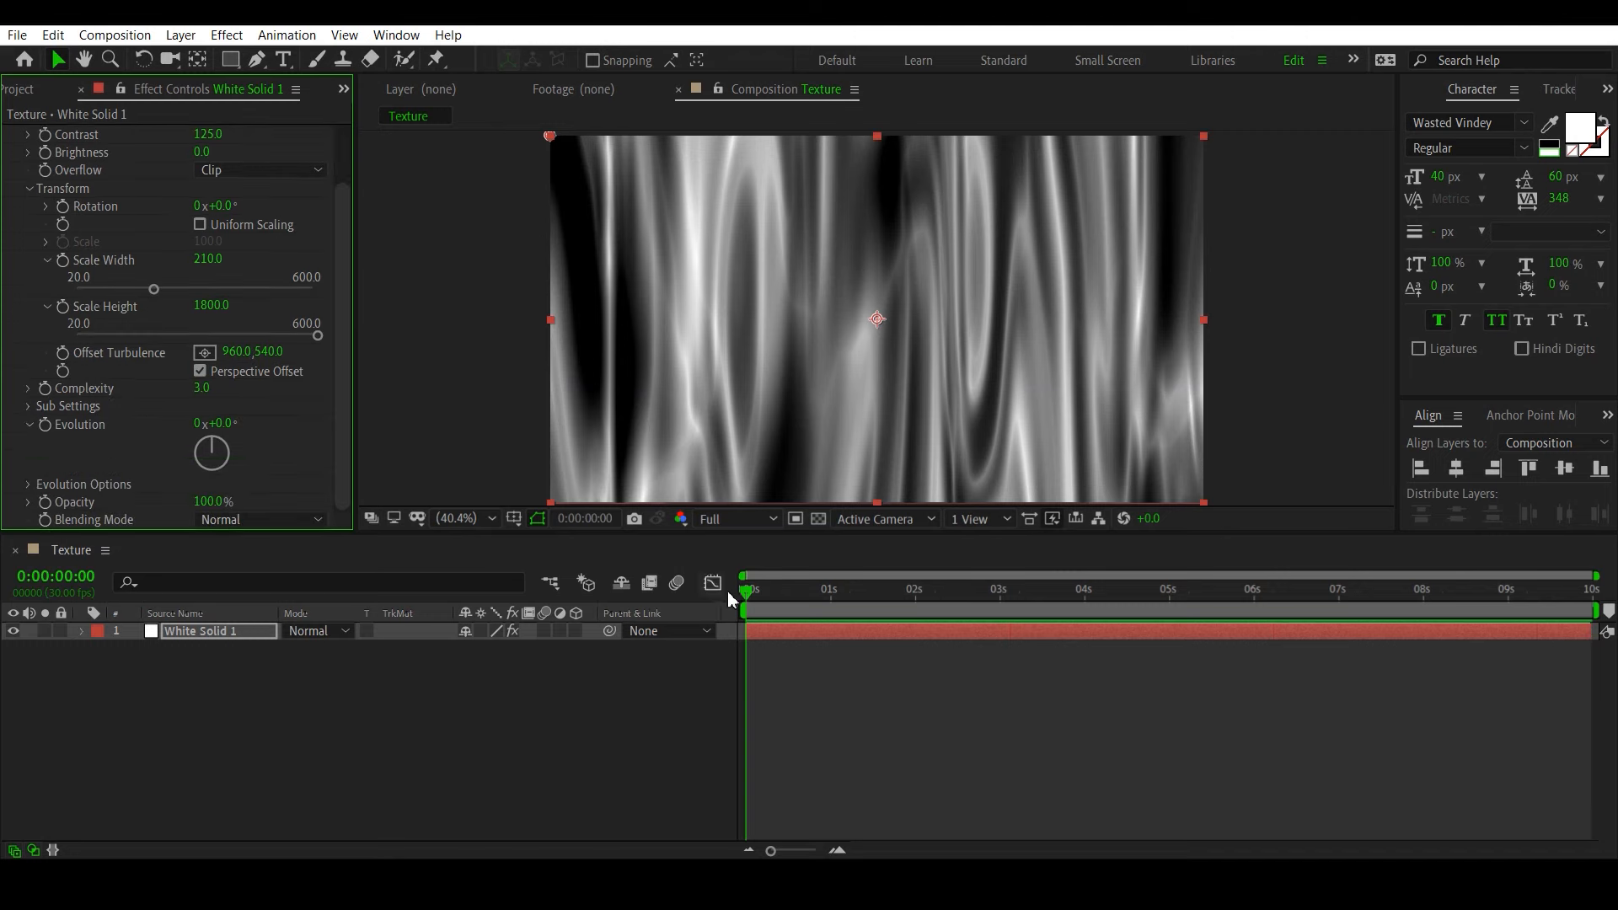
left_click_drag(748, 592, 455, 598)
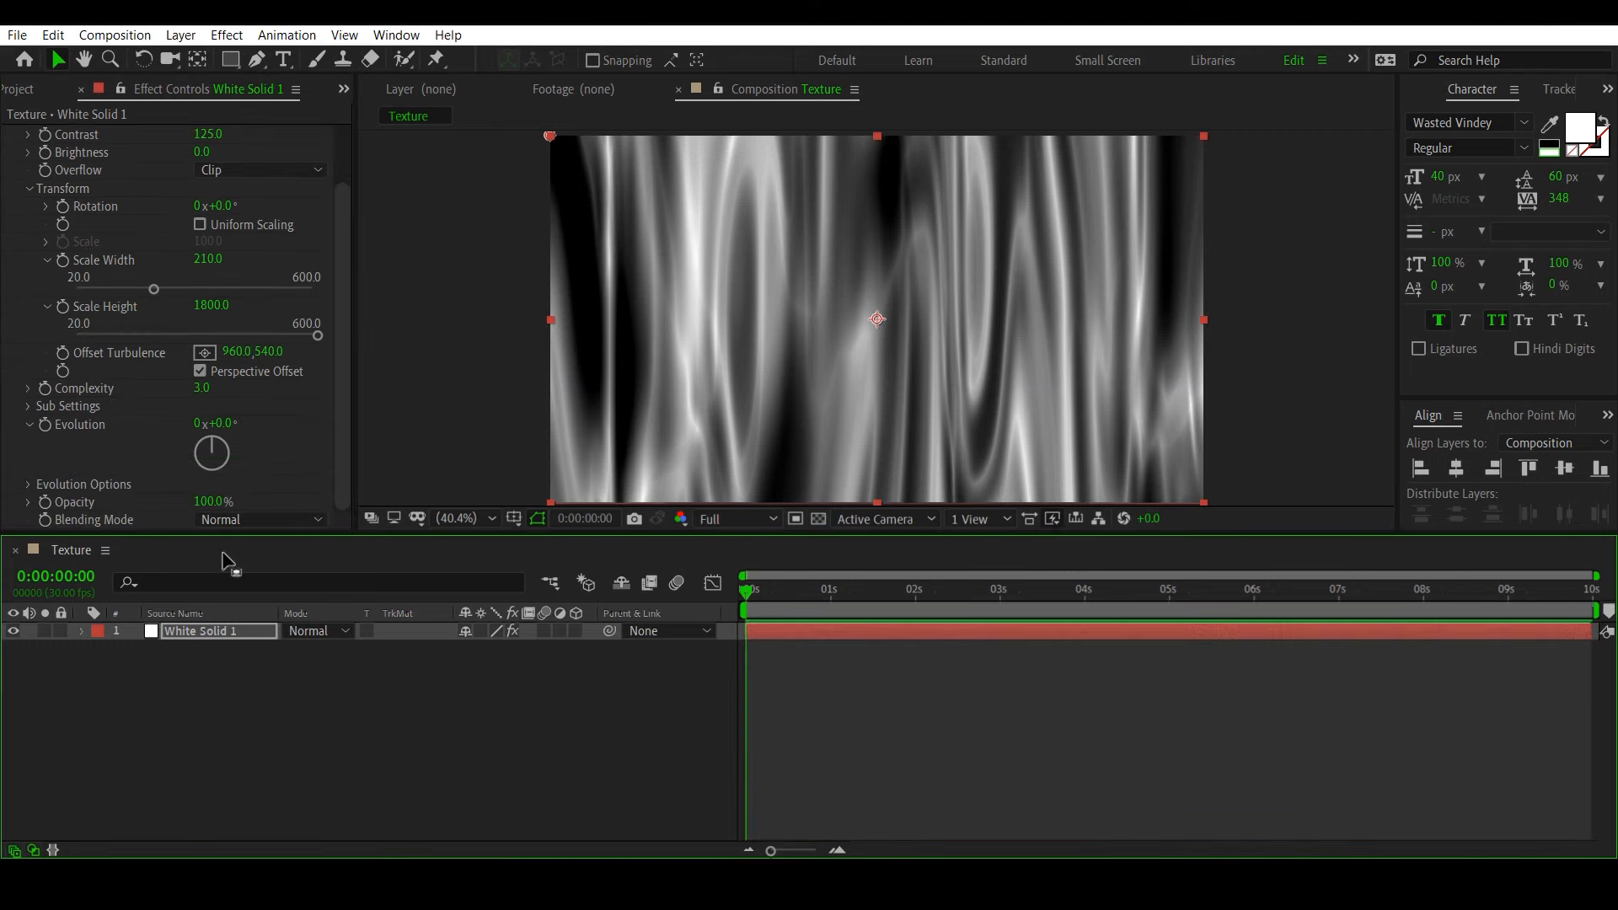
left_click(63, 354)
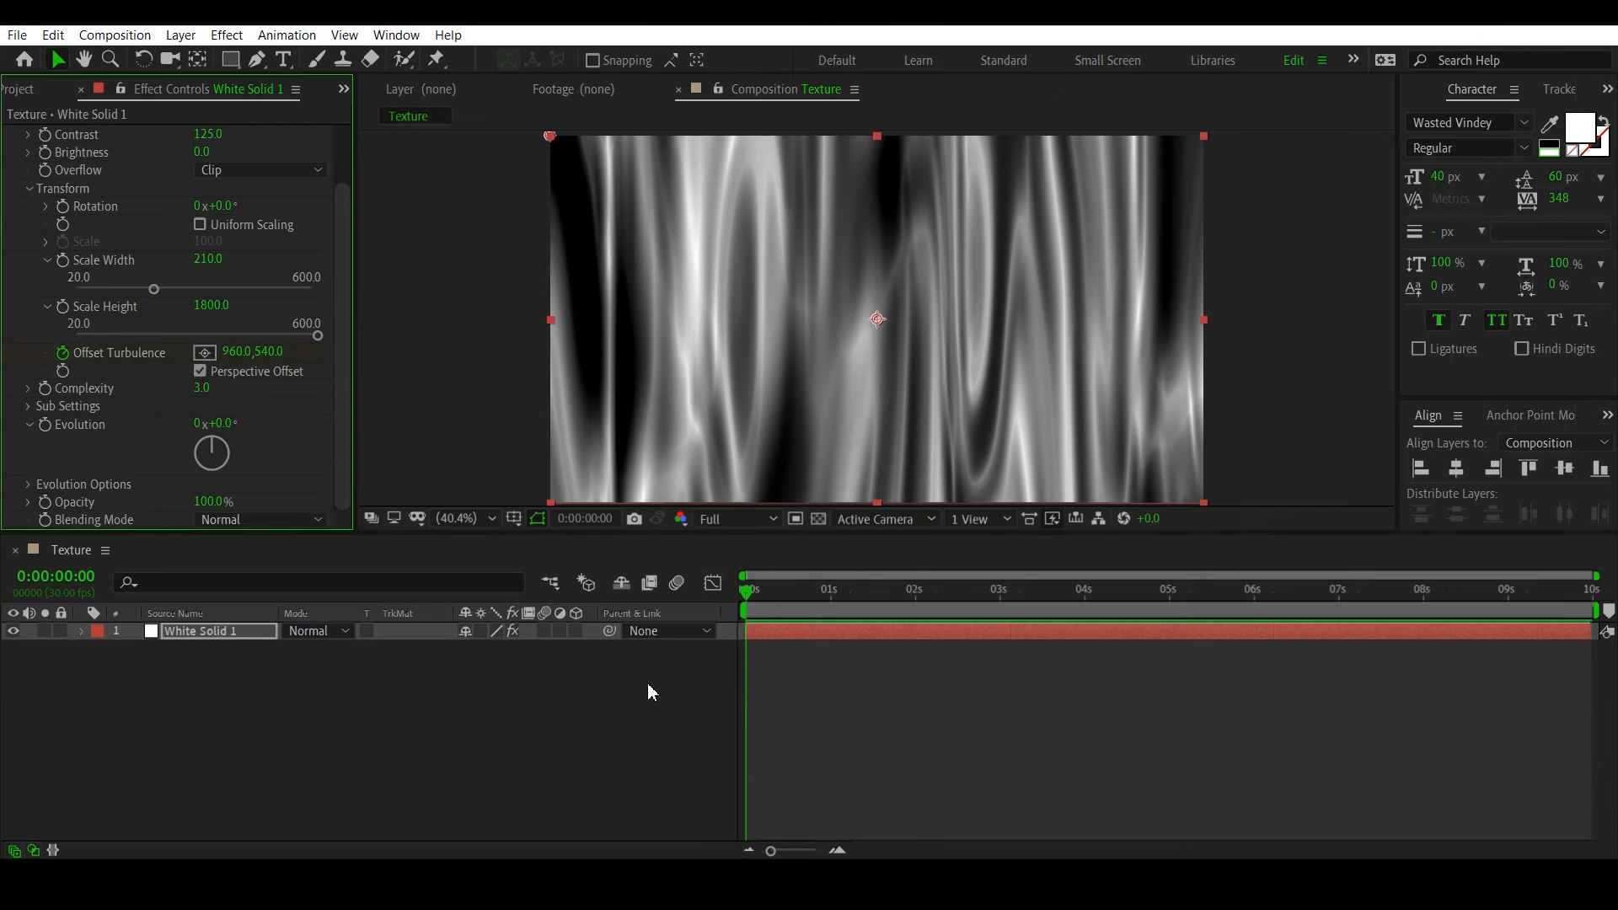
key("u")
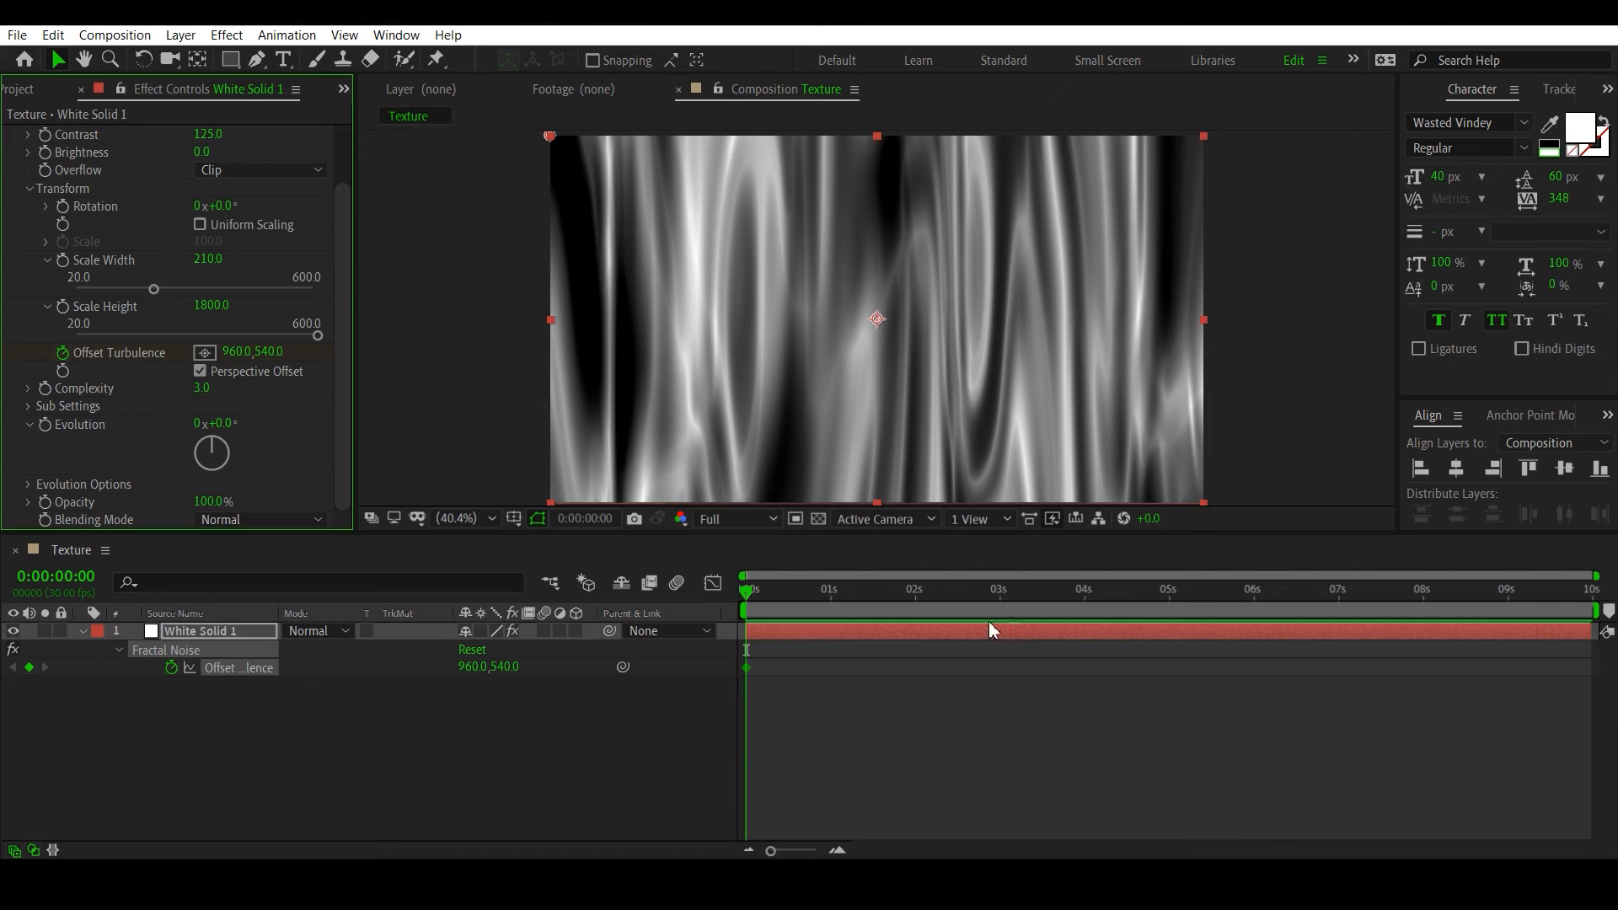
Step: Add a second Offset Turbulence keyframe at 6 seconds with a larger horizontal value and preview the animation
left_click_drag(969, 594, 1067, 604)
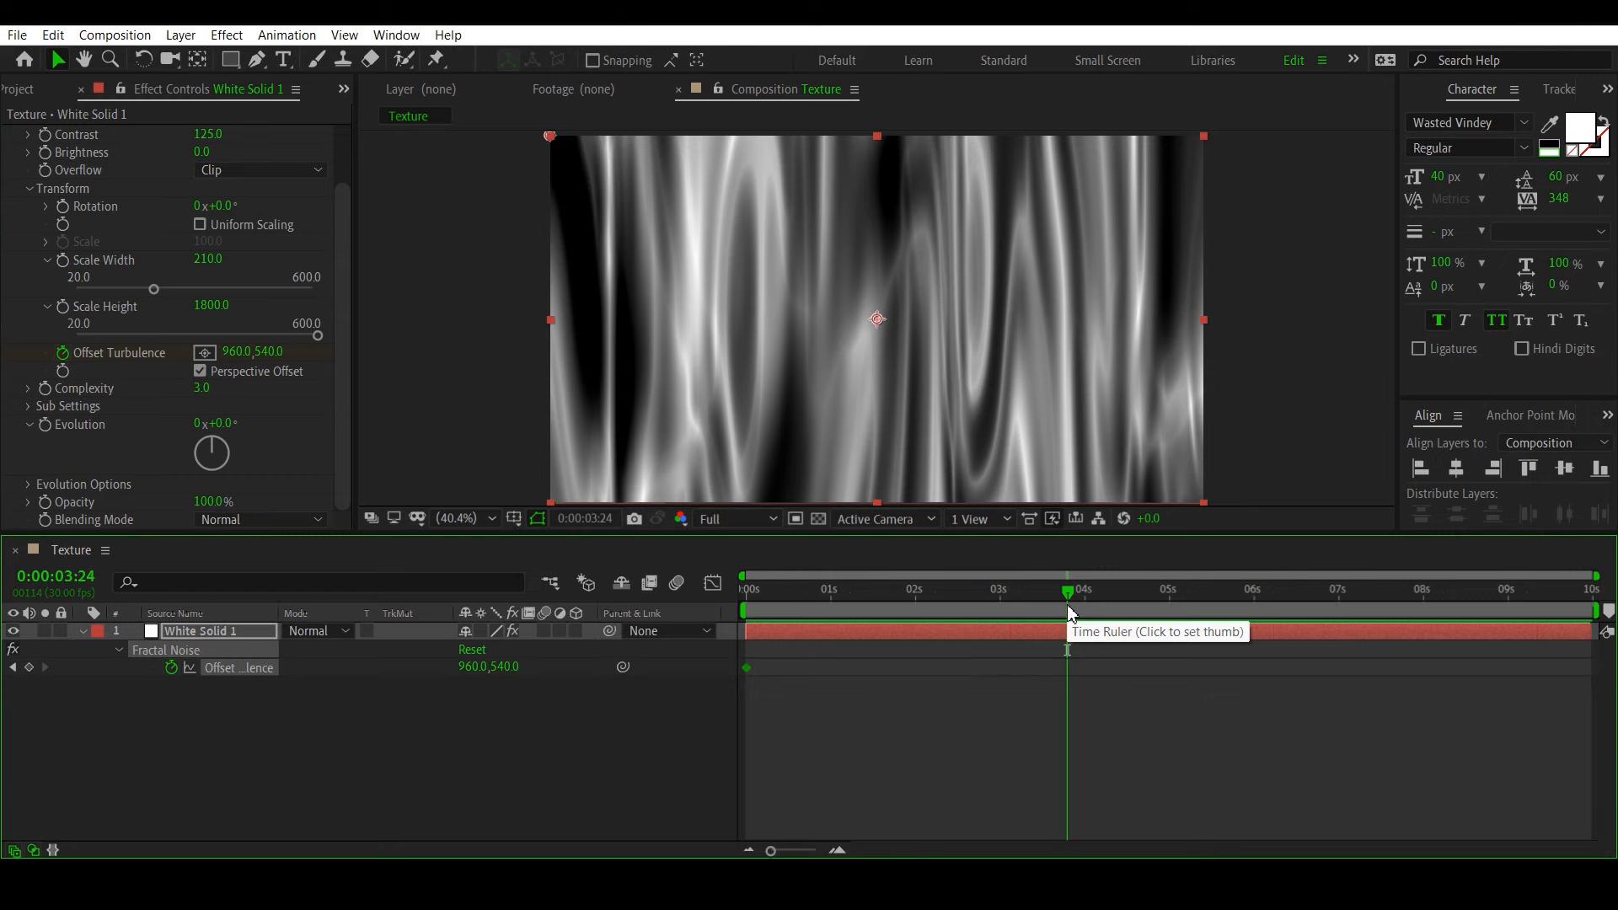
left_click_drag(1121, 594, 1172, 610)
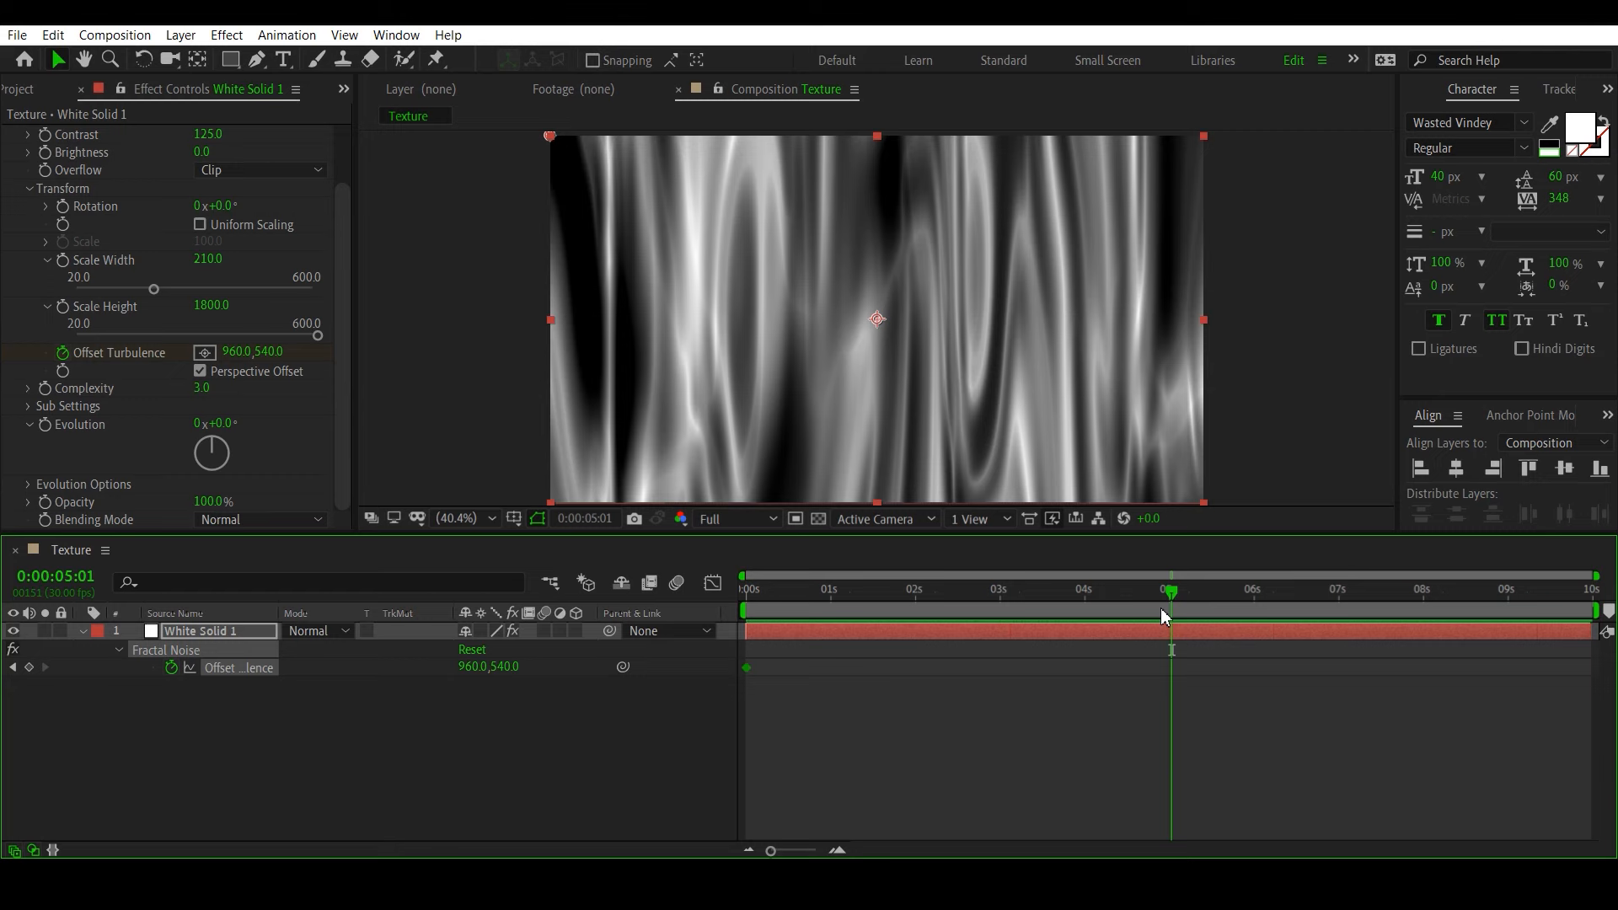
left_click(1173, 592)
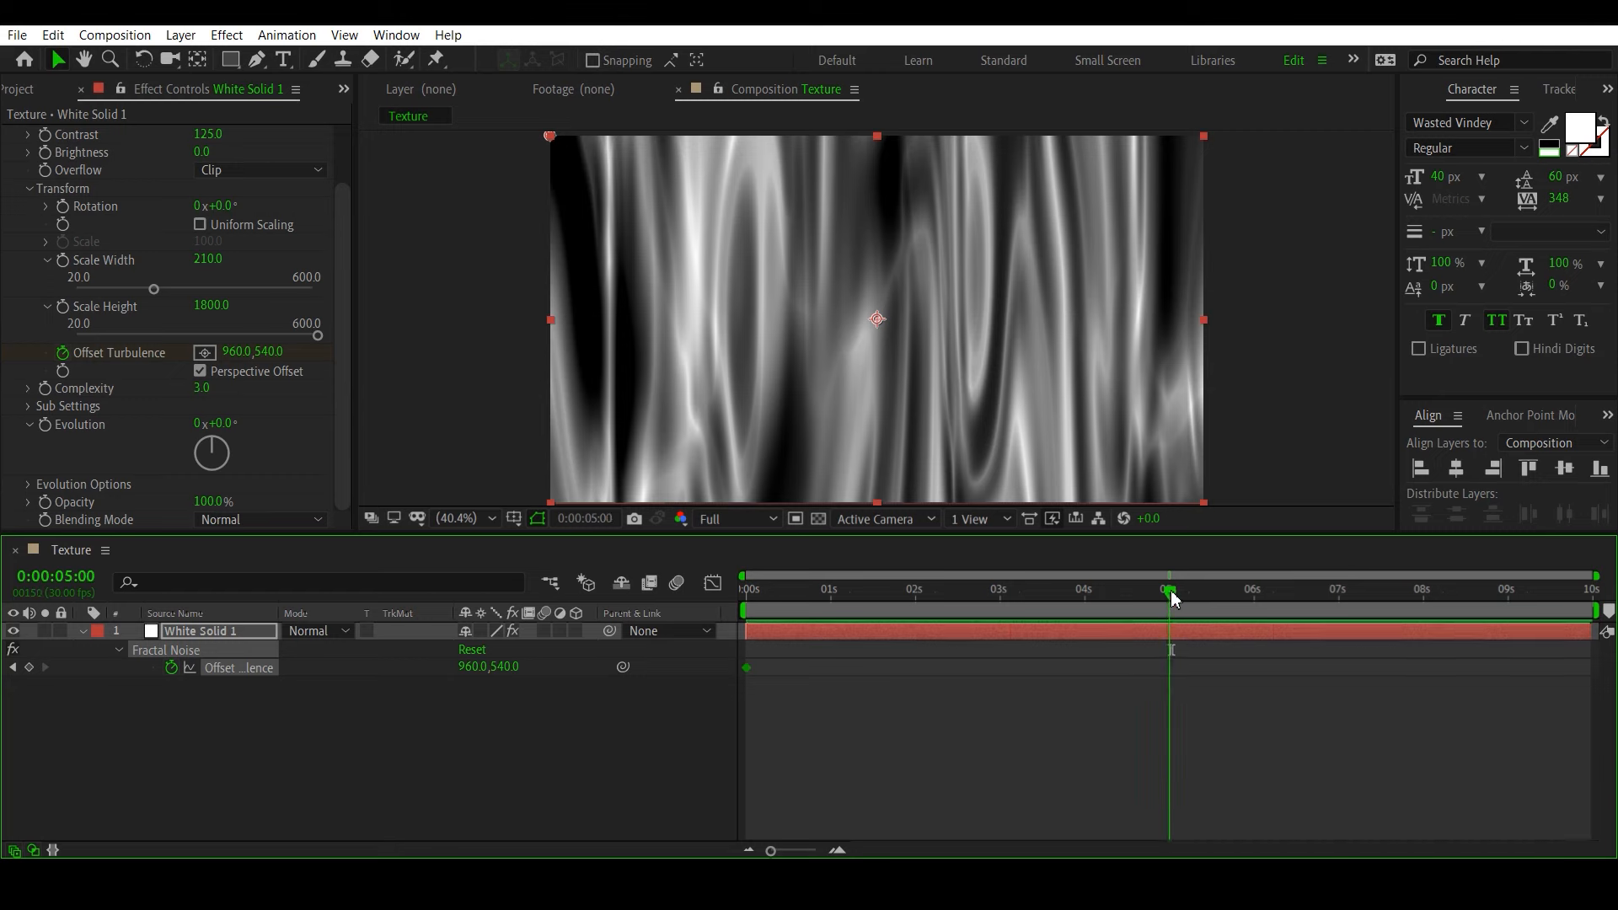
left_click_drag(1173, 596, 1256, 624)
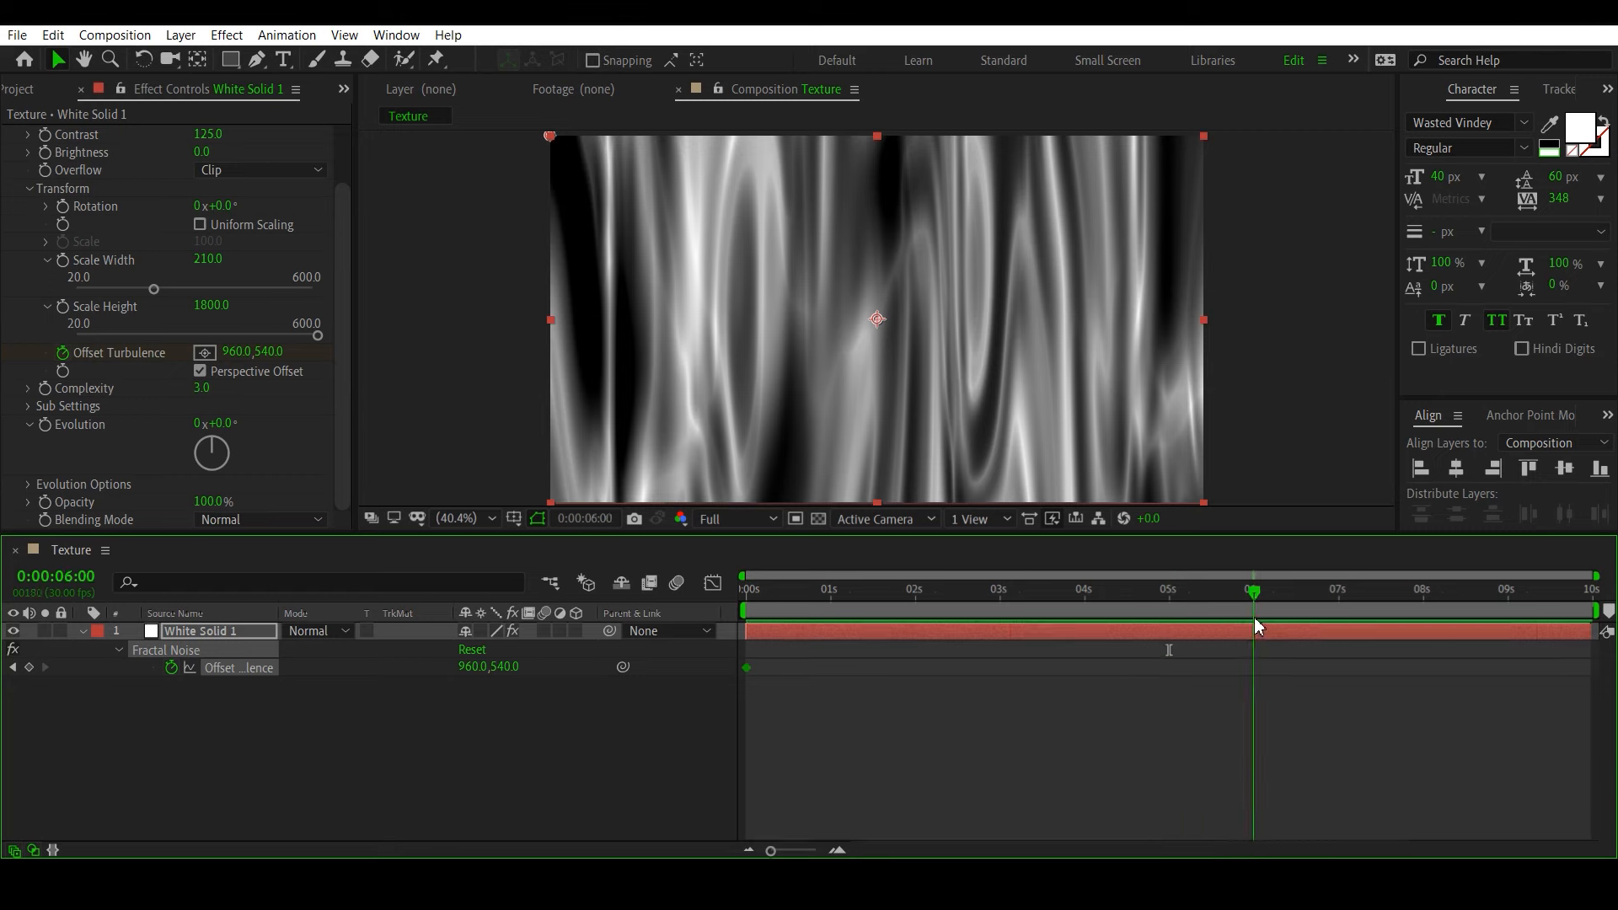
left_click_drag(1170, 593, 1253, 610)
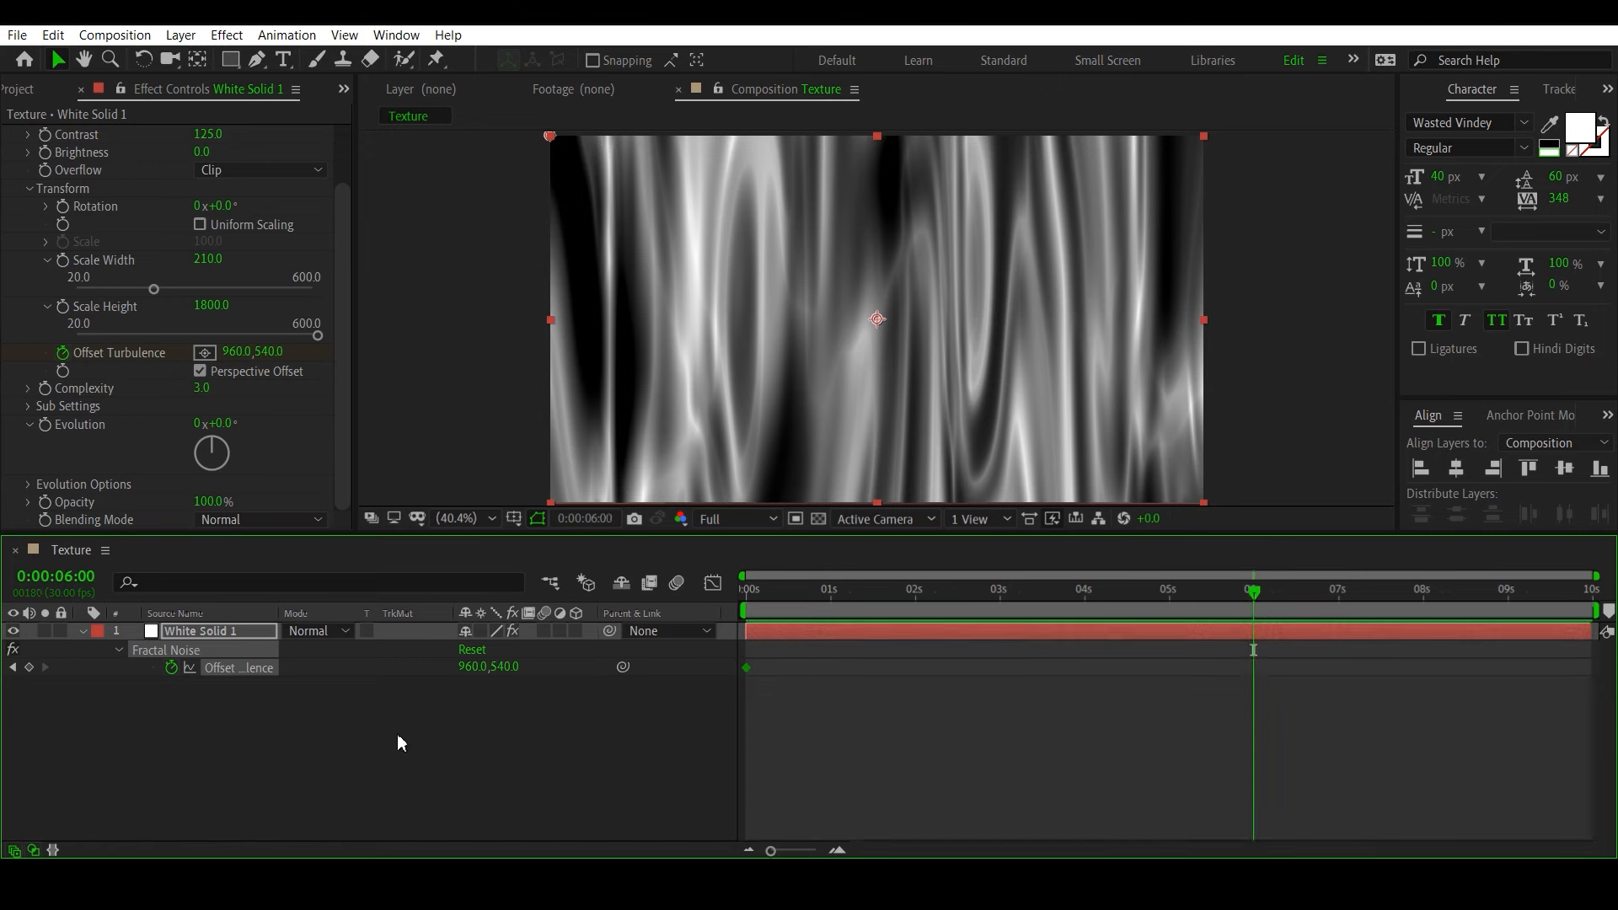
left_click(466, 667)
left_click(466, 665)
type("1")
key("Return")
key("space")
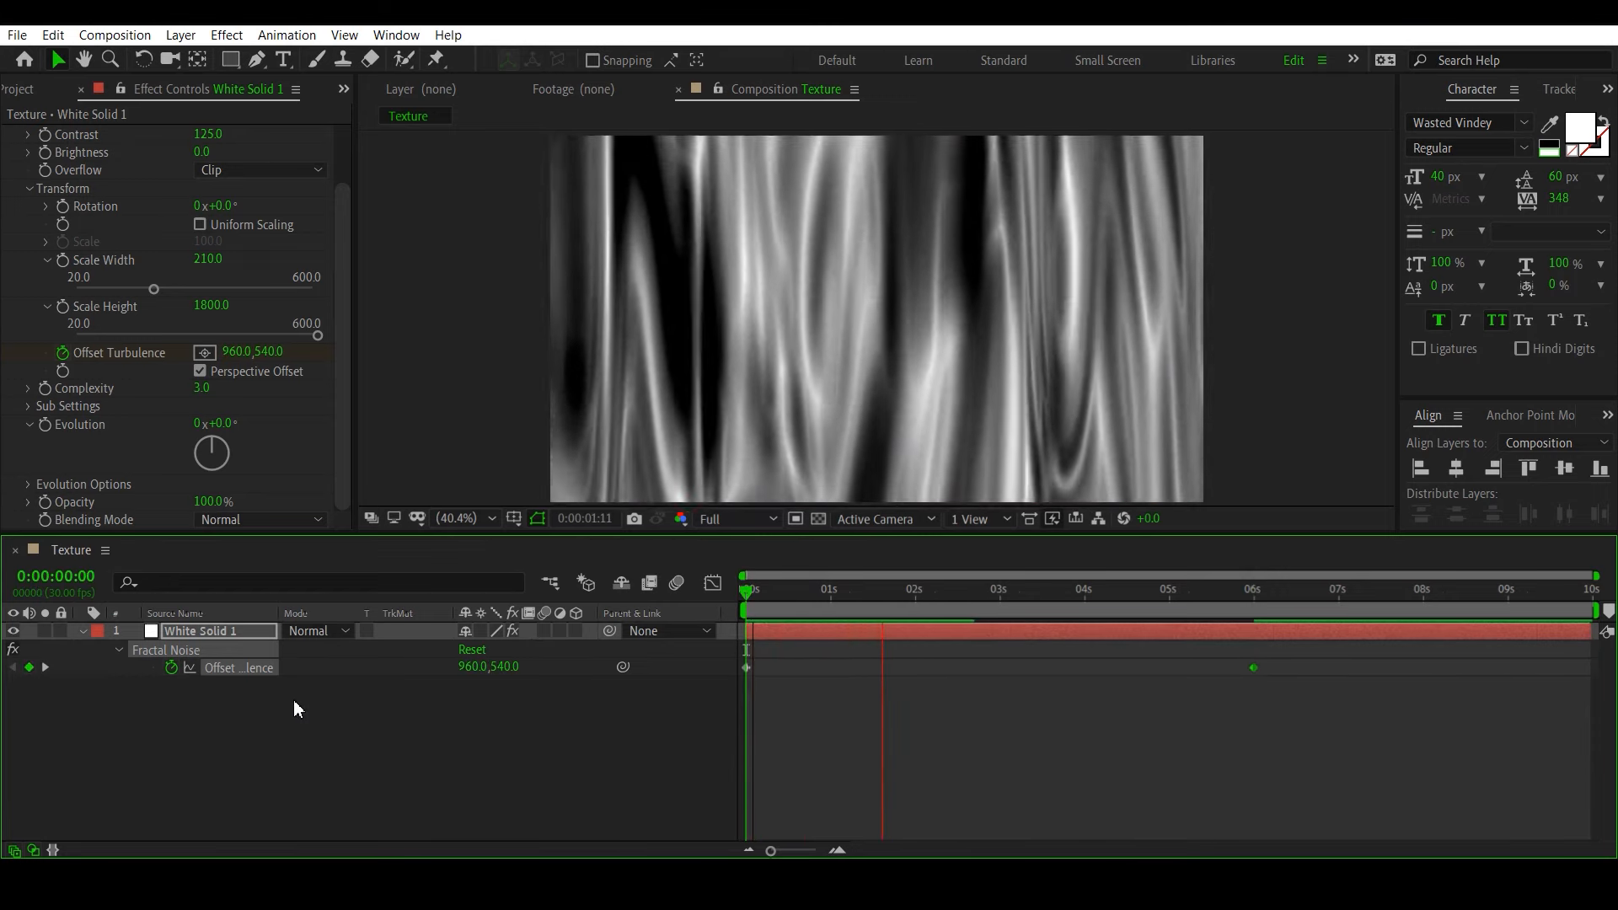
key("space")
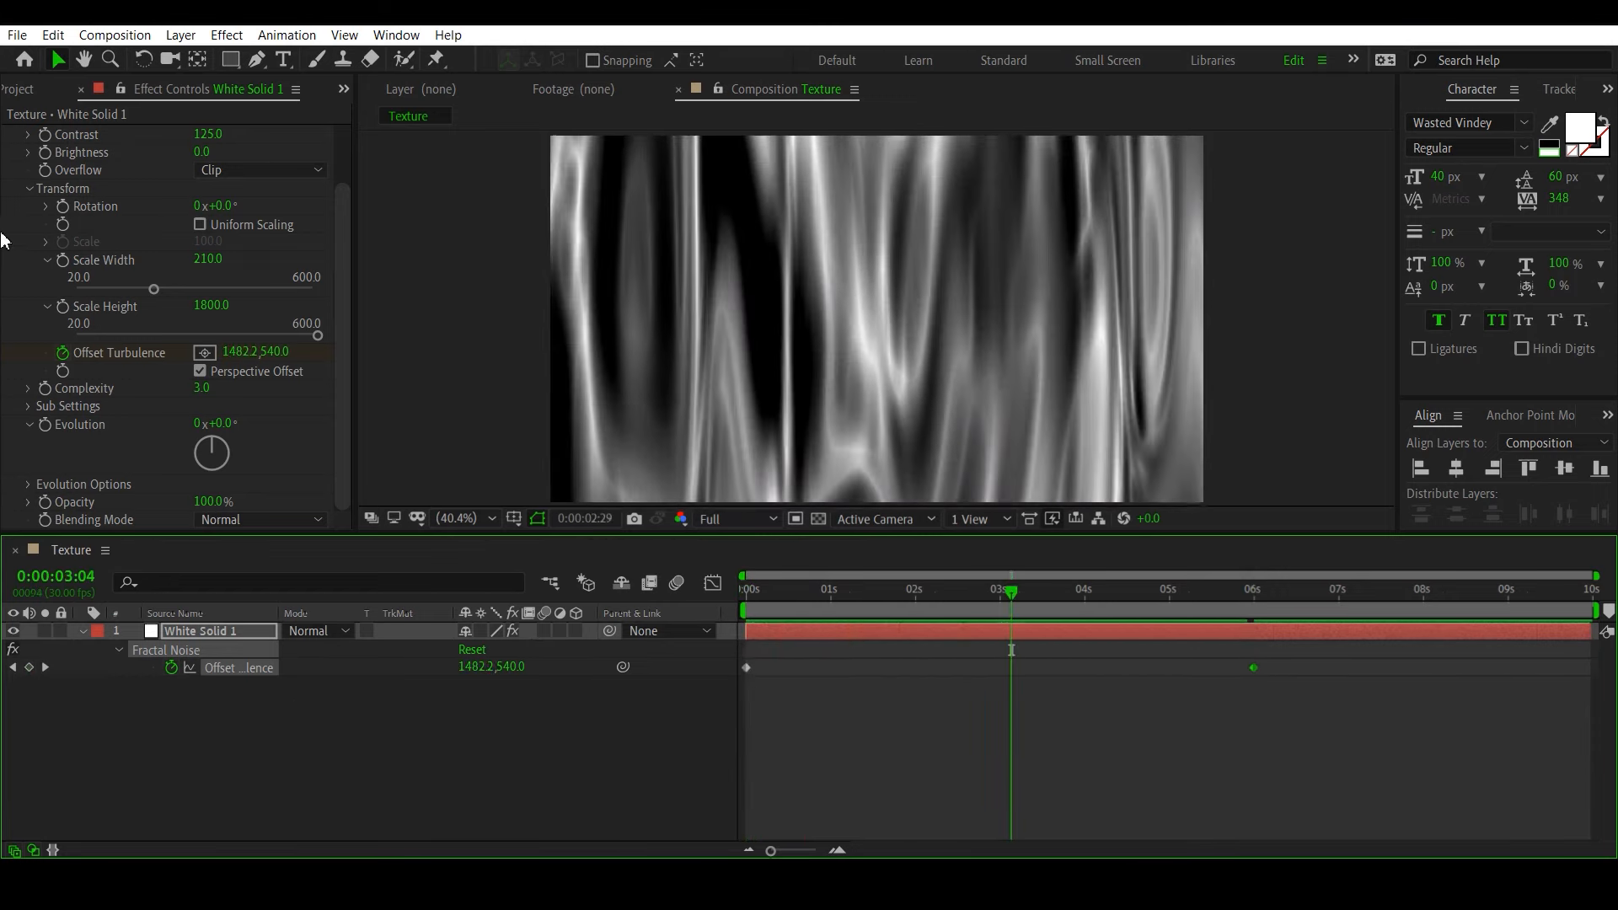
Step: Collapse the Fractal Noise settings and apply the Tritone effect to the White Solid 1 layer
scroll(7, 152, "up", 2)
left_click(12, 134)
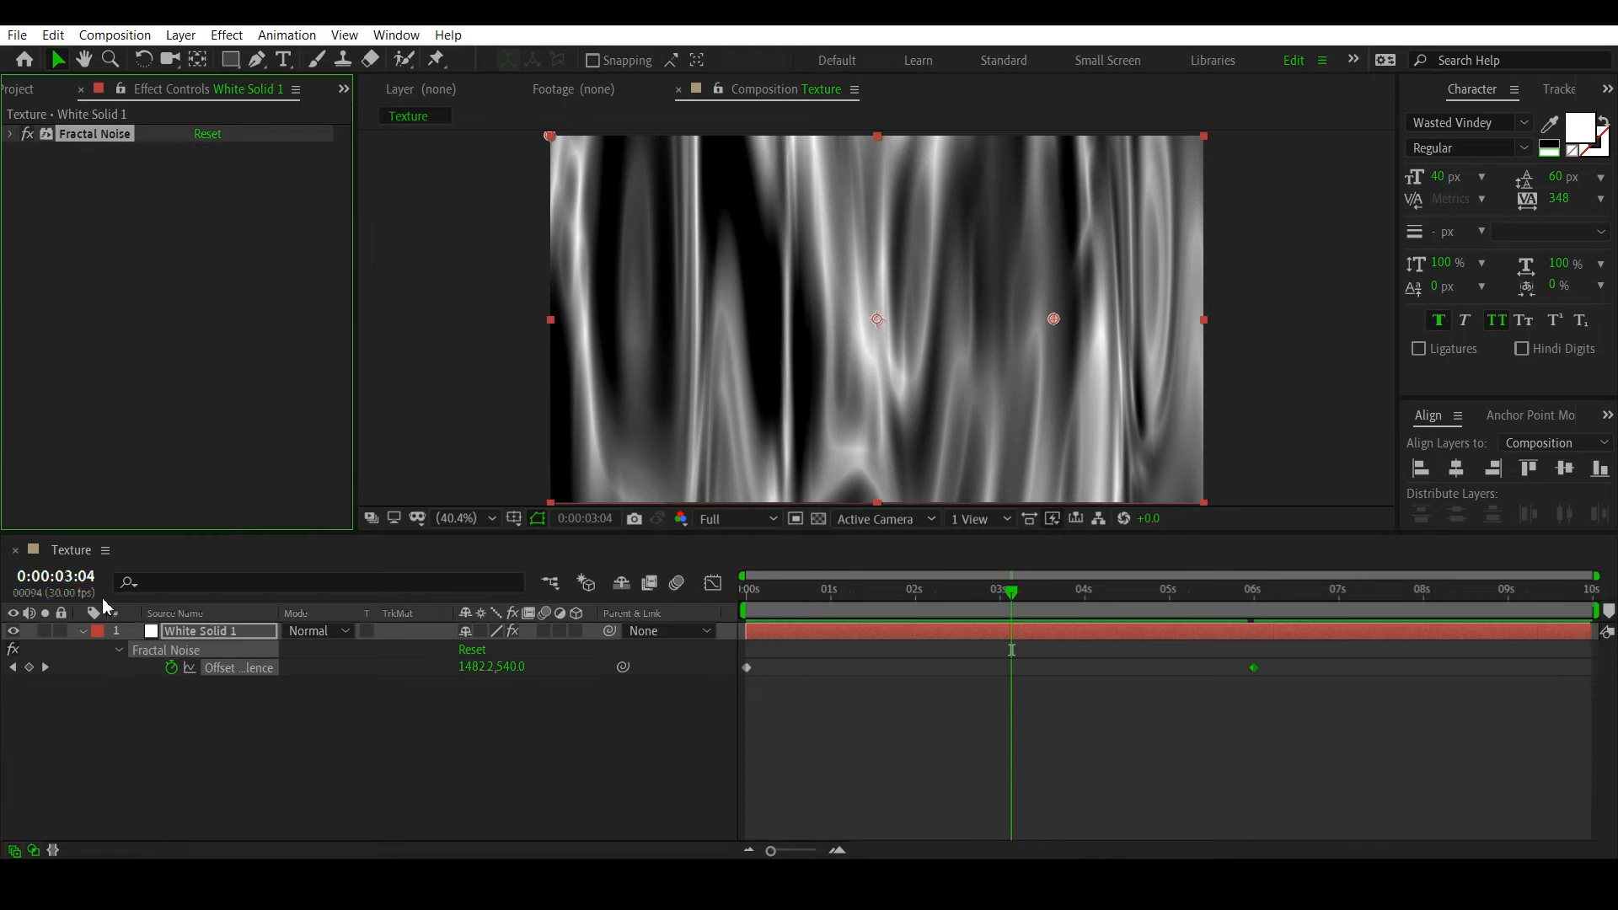
left_click(185, 630)
type("tr")
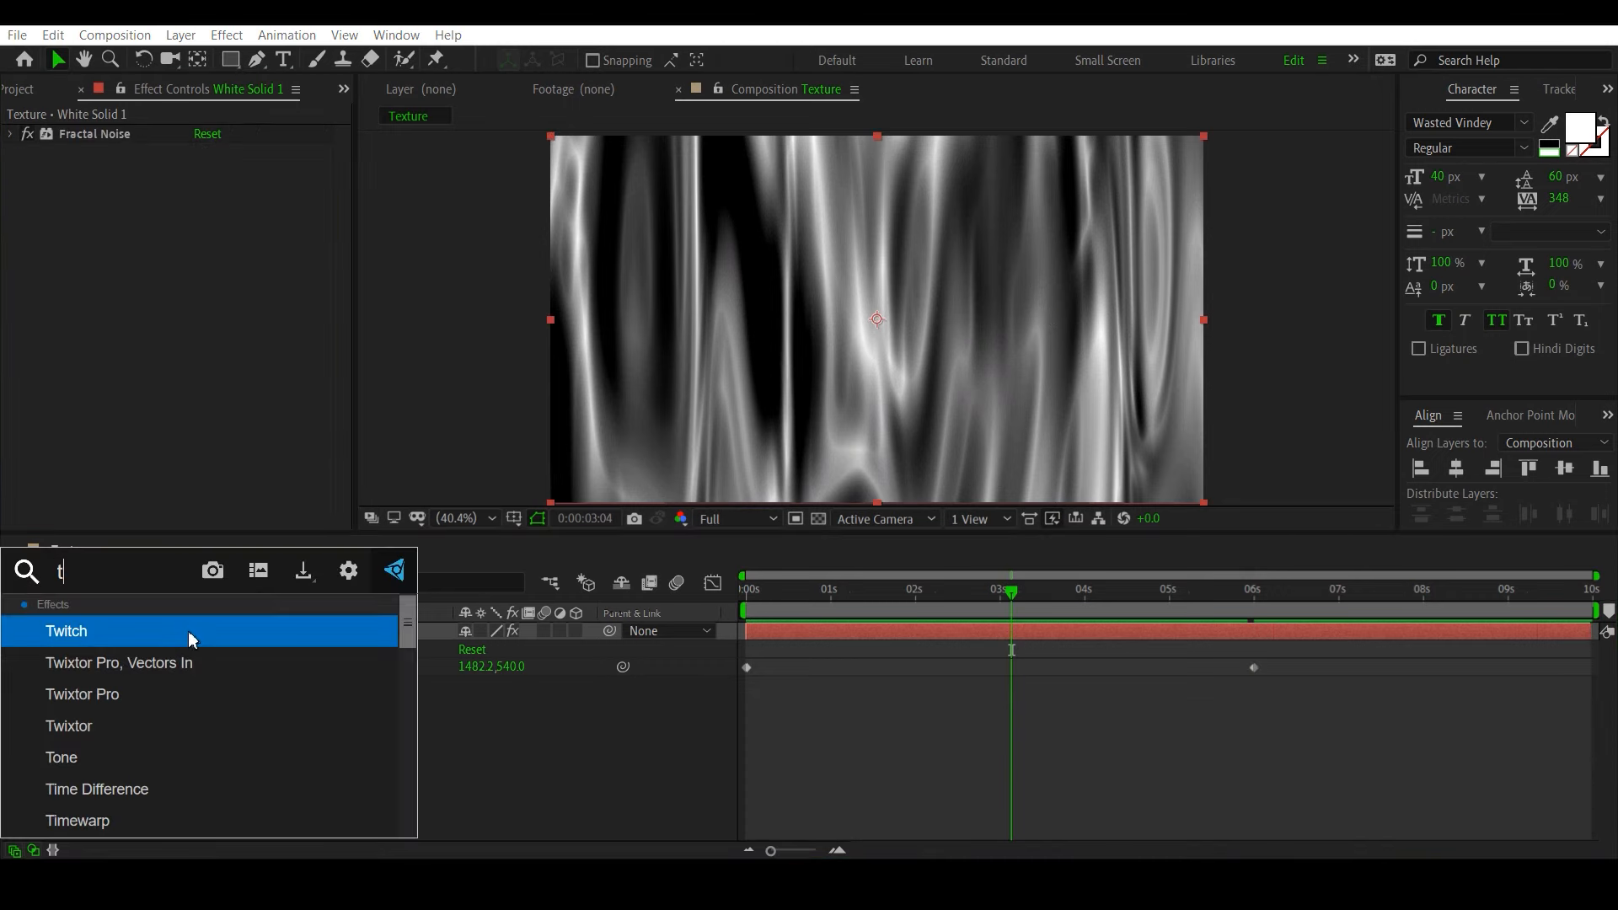
type("it")
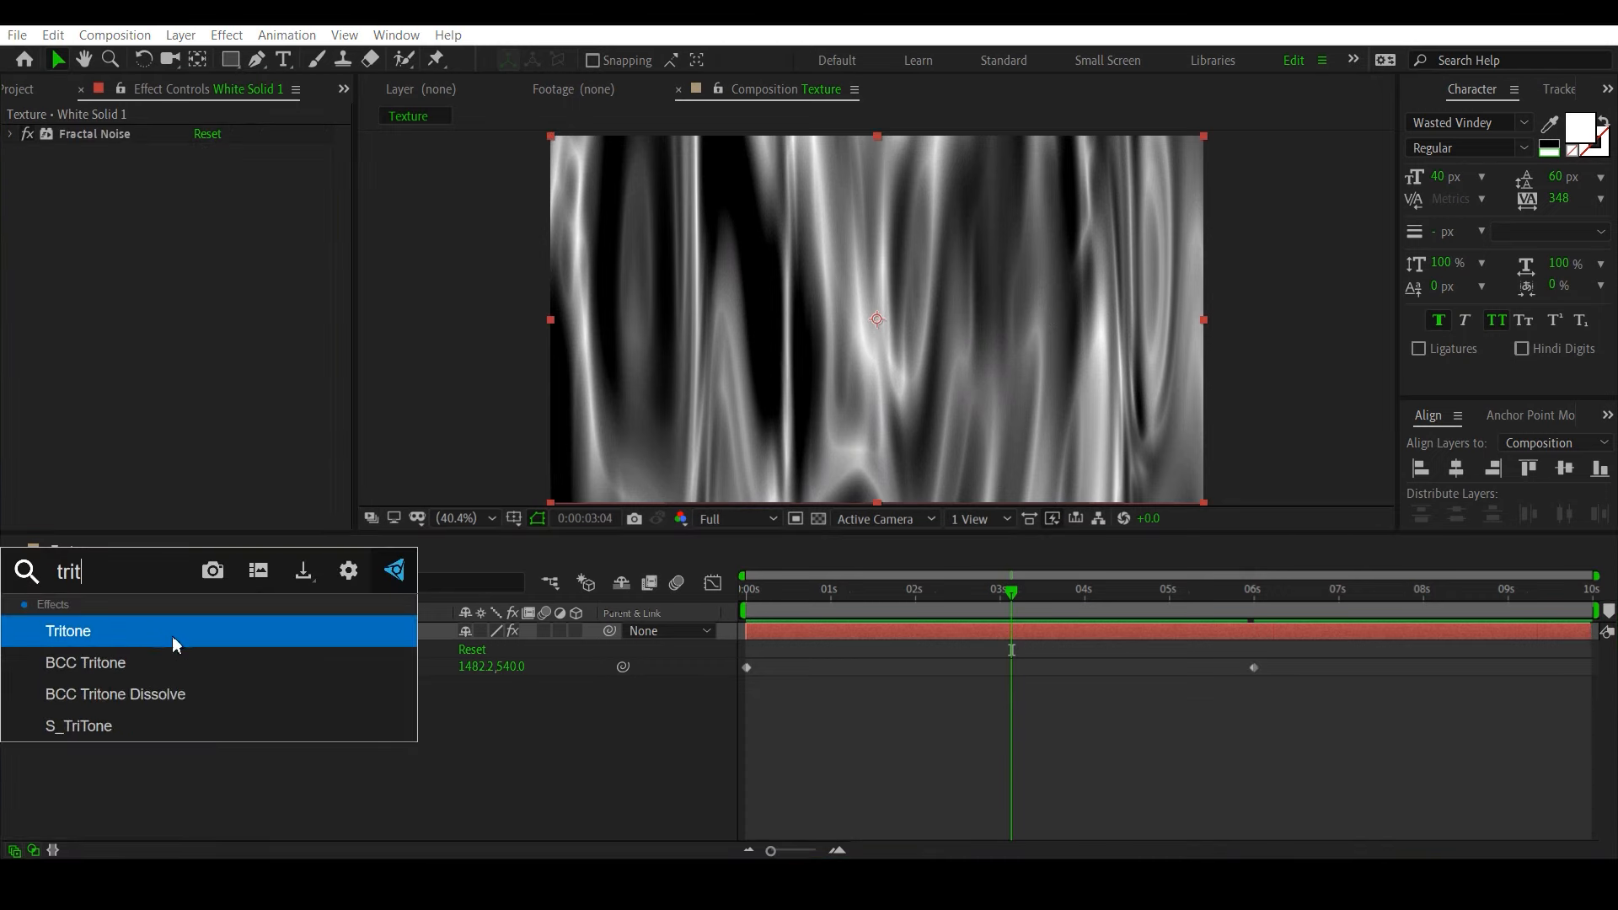
left_click(123, 638)
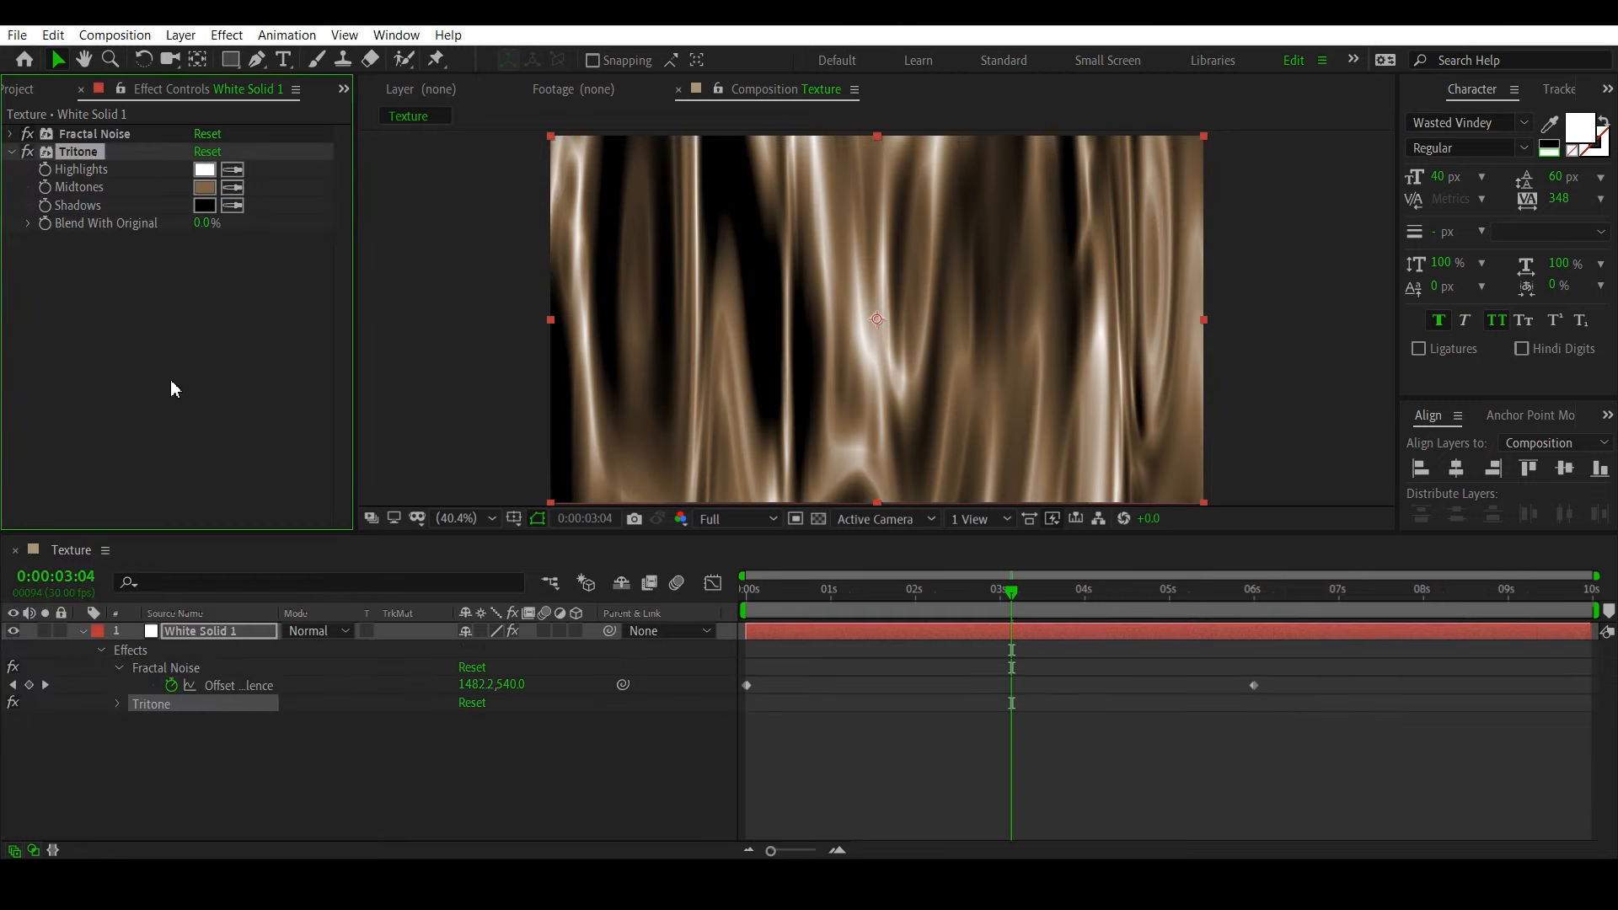
Step: Set the Tritone Midtones to orange with a luminosity of 80 (RGB 170, 85, 0)
left_click(204, 187)
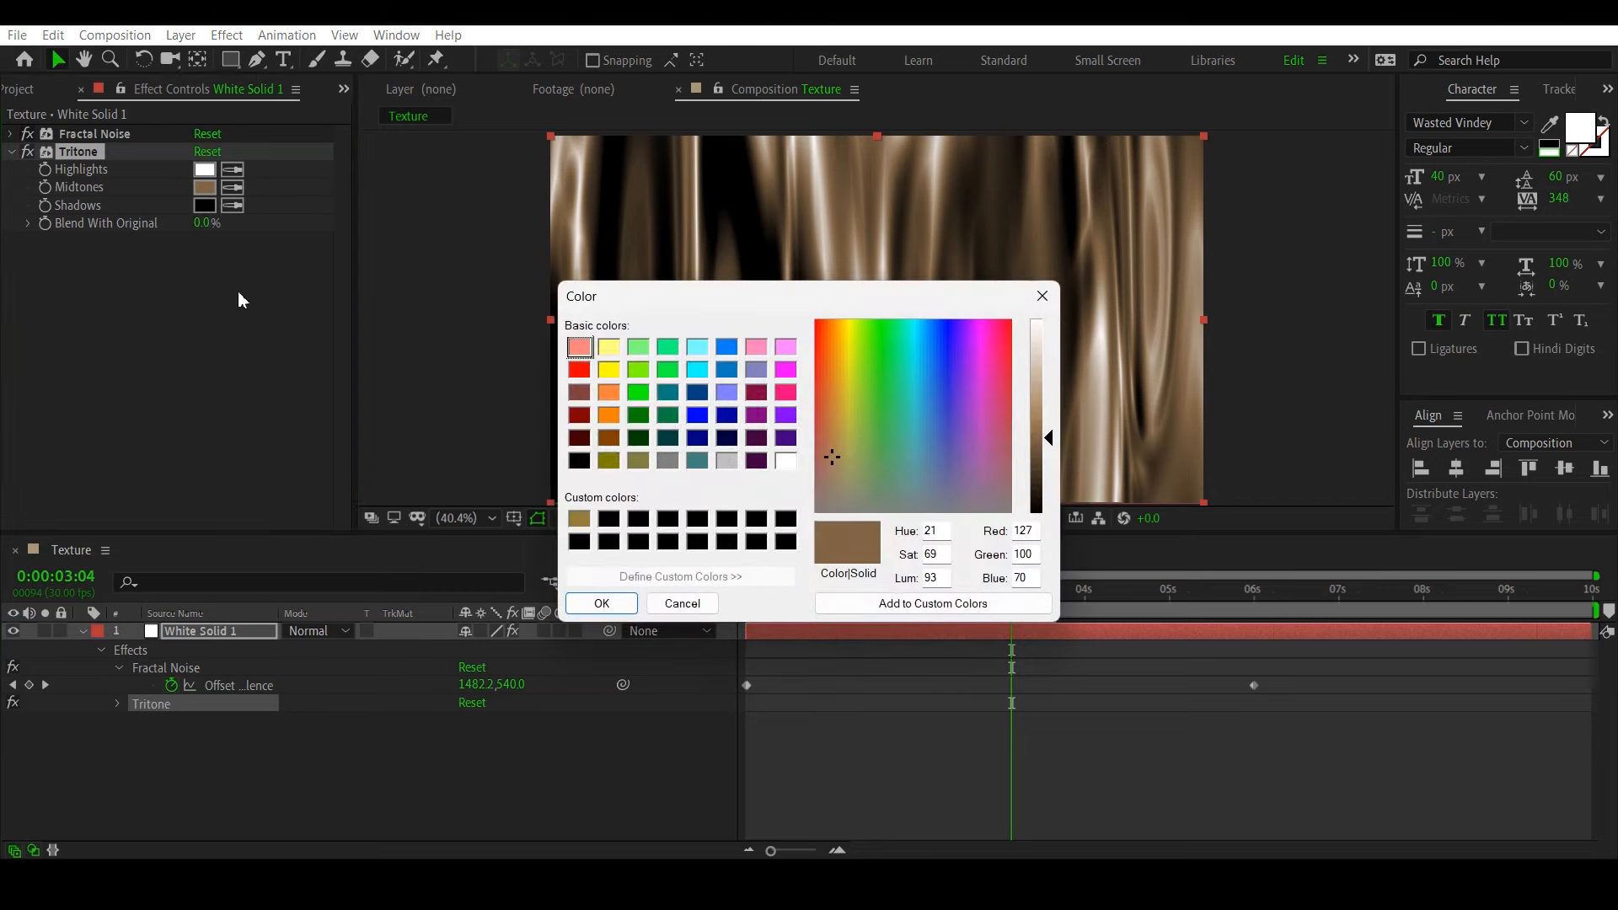
left_click(608, 415)
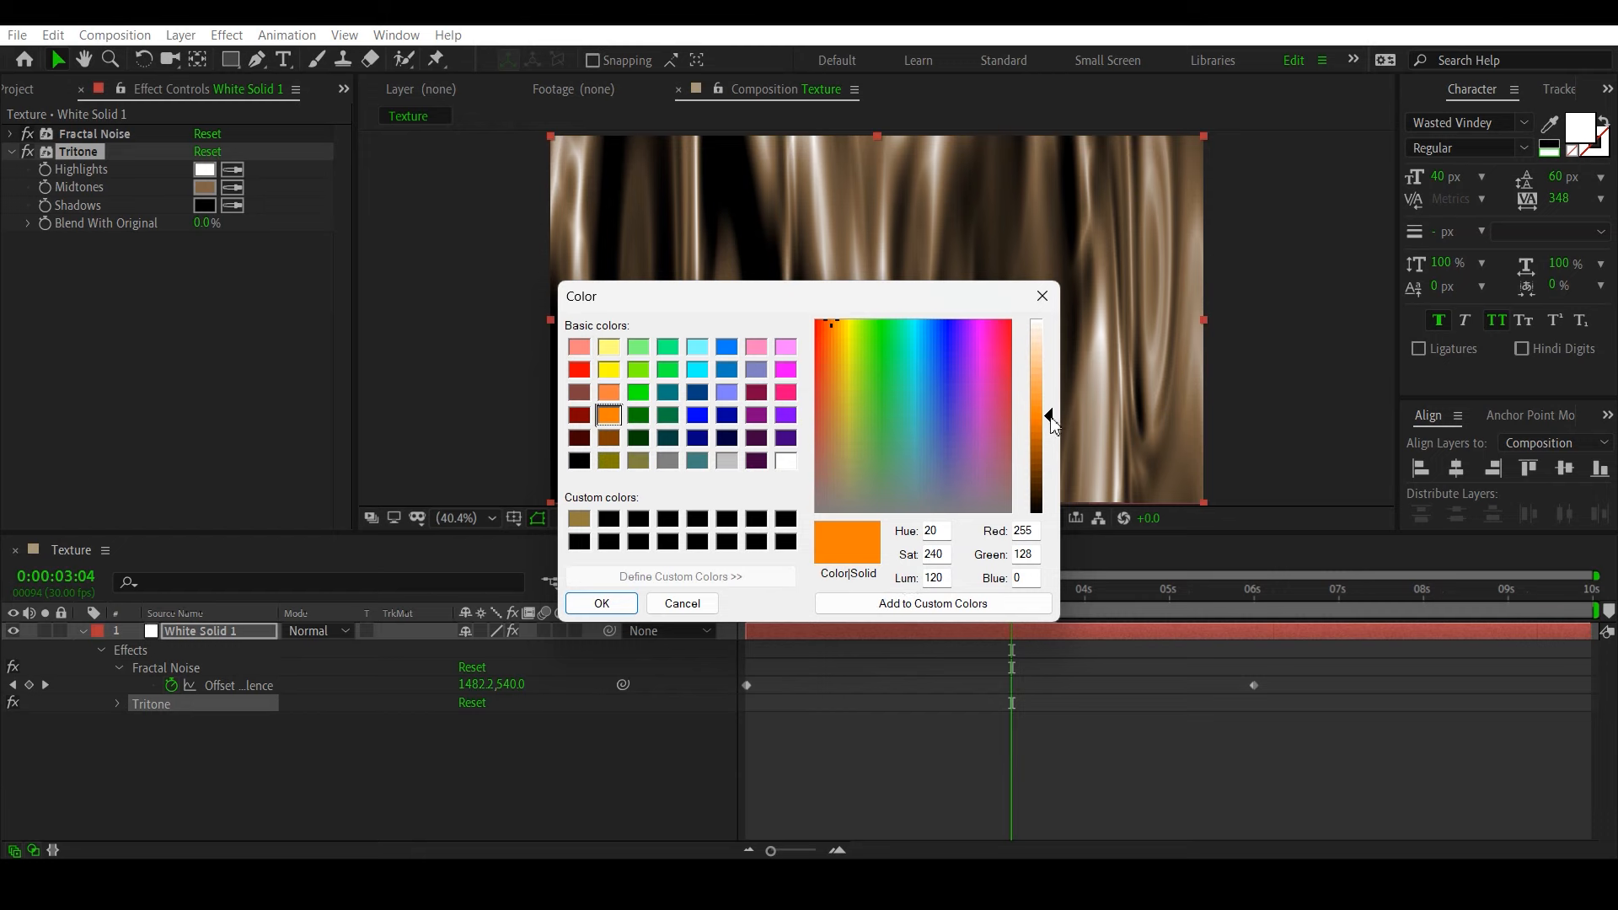
double_click(950, 578)
type("80")
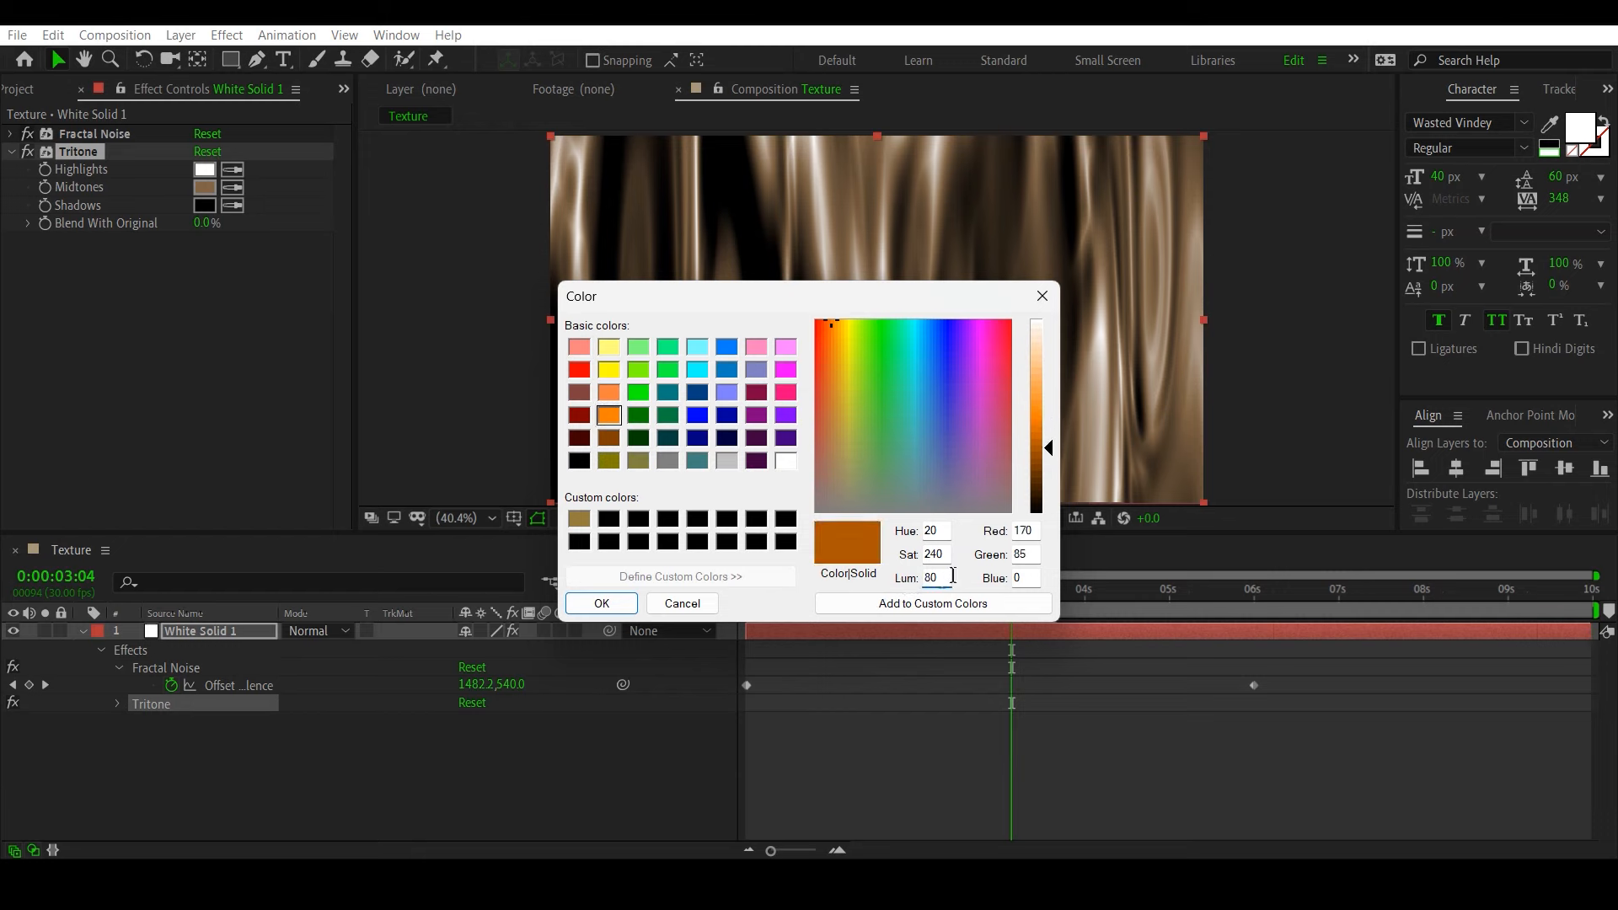
left_click(595, 604)
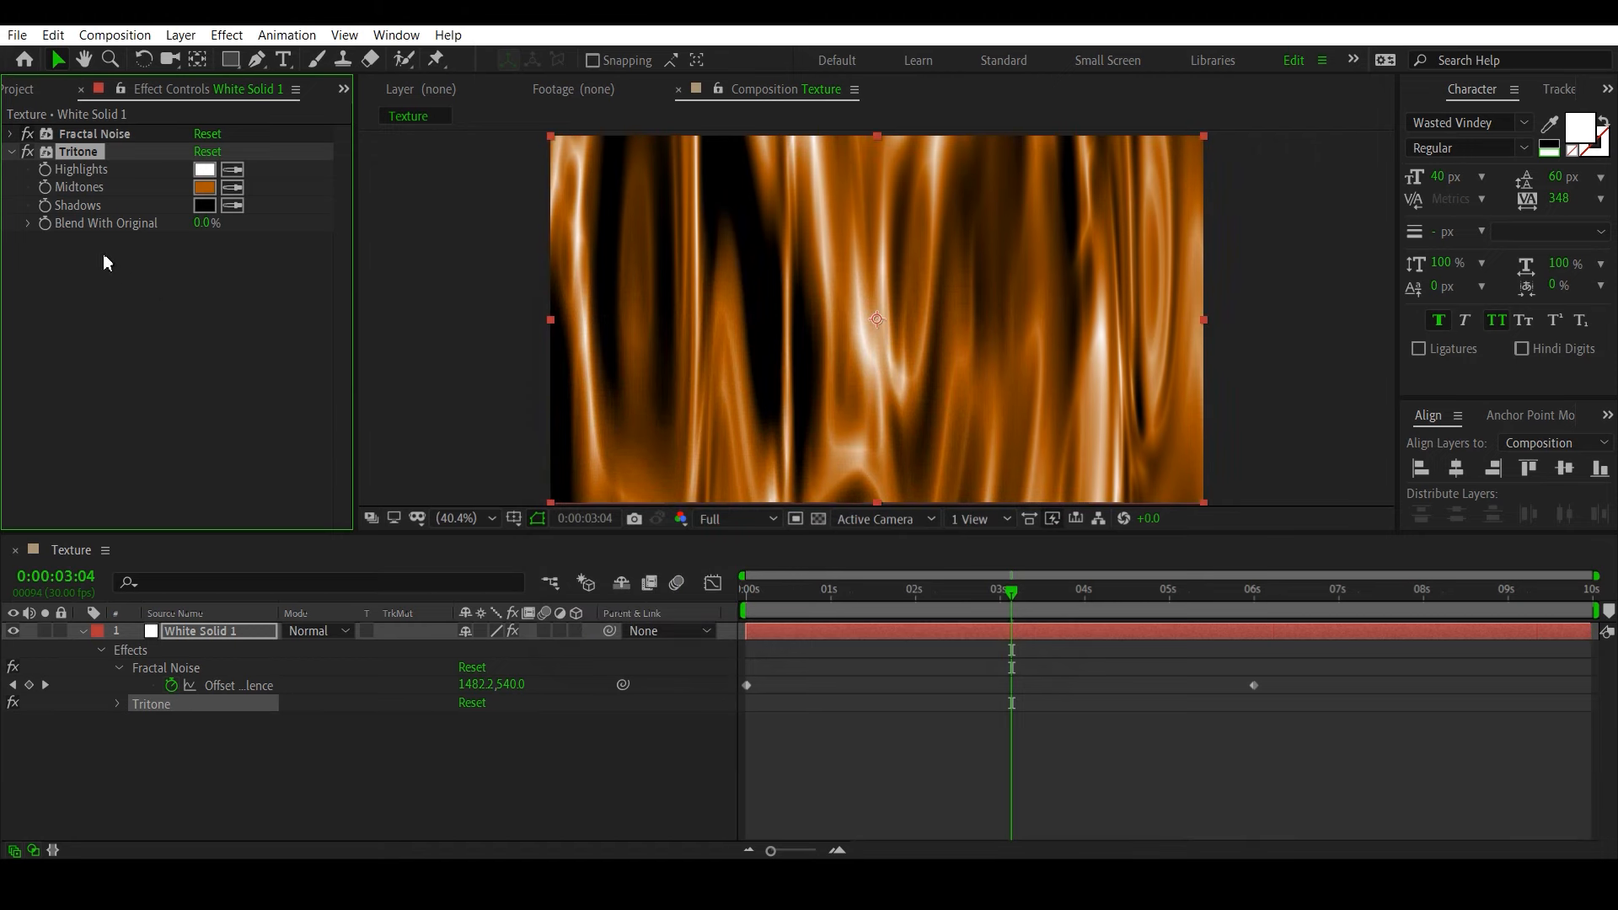
Step: Set the Tritone Shadows to a dark orange-brown with RGB 115, 57, 0
left_click(204, 206)
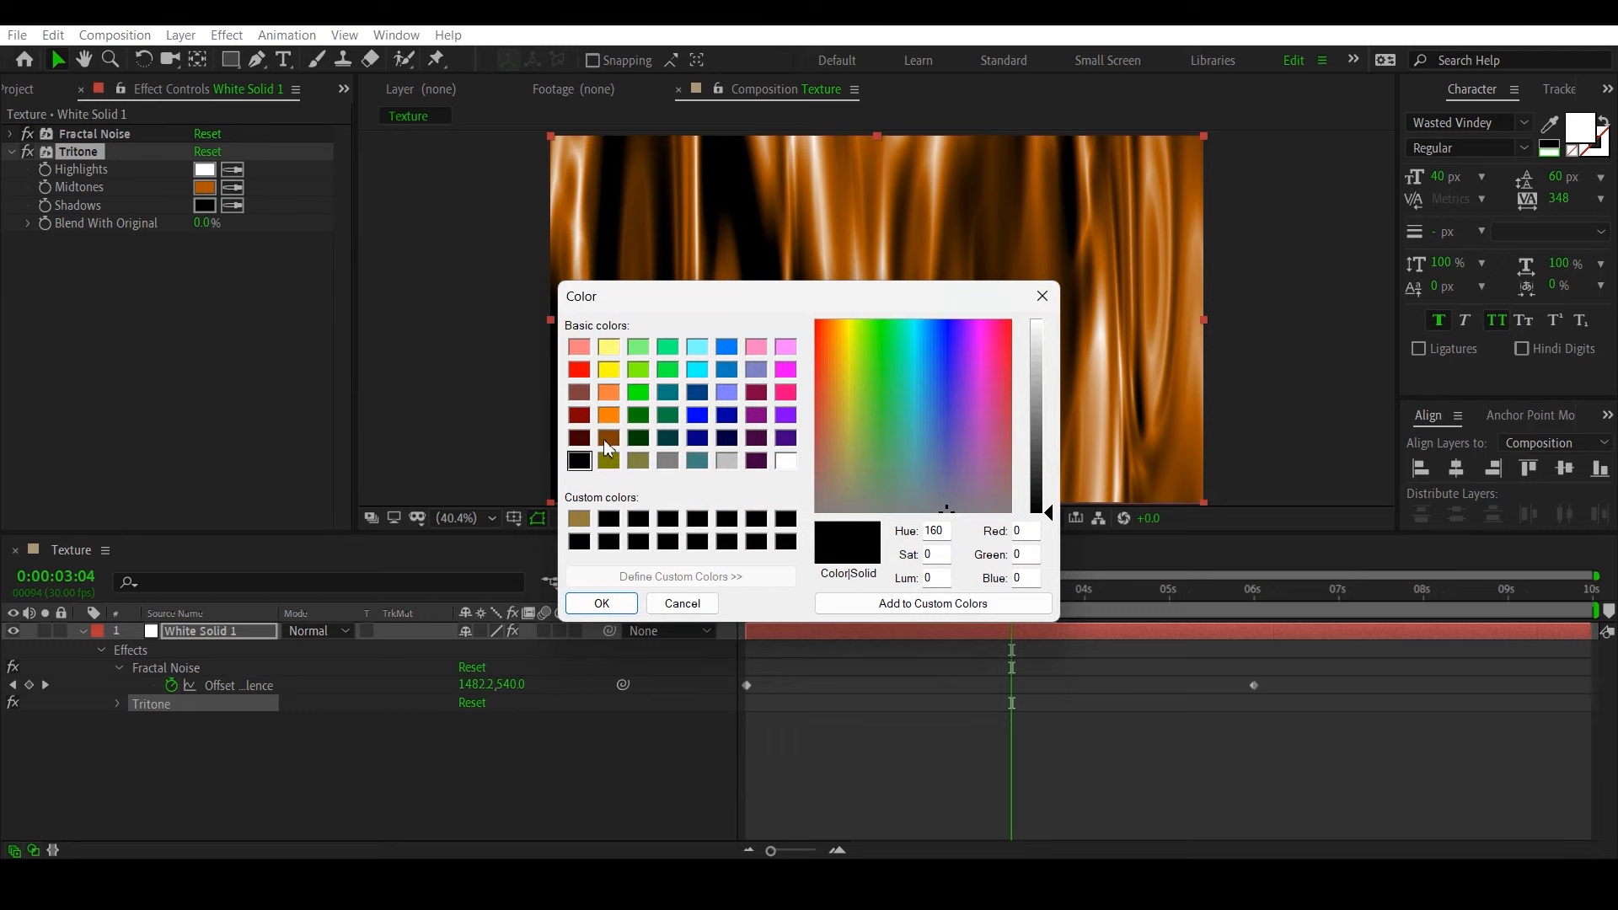
left_click(609, 438)
left_click(1052, 473)
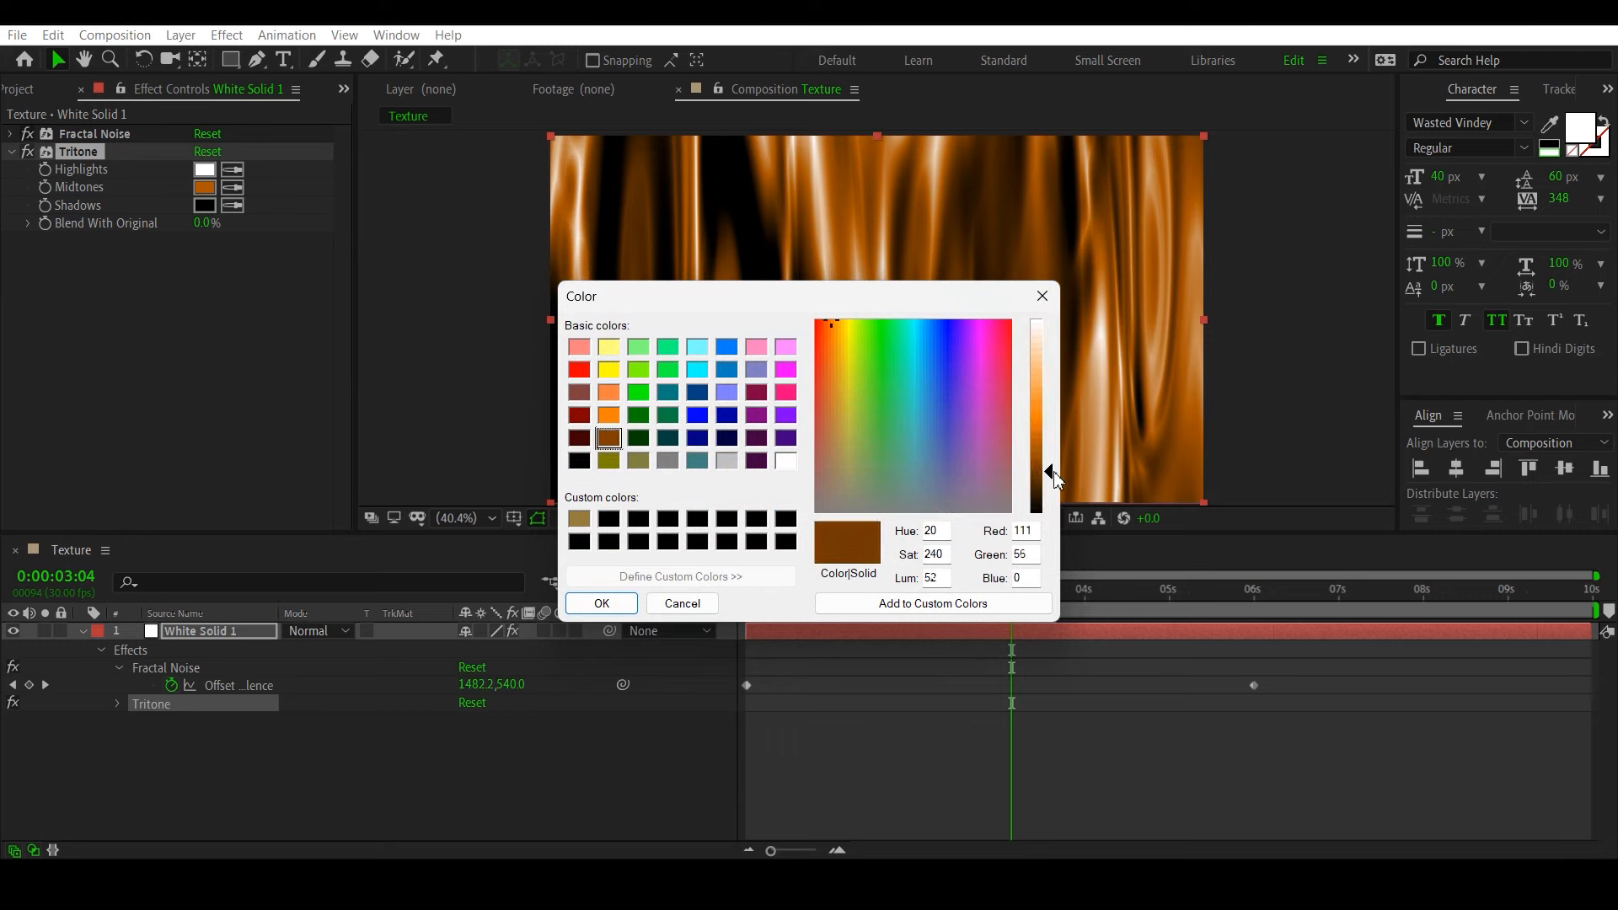
left_click_drag(1055, 478, 1052, 469)
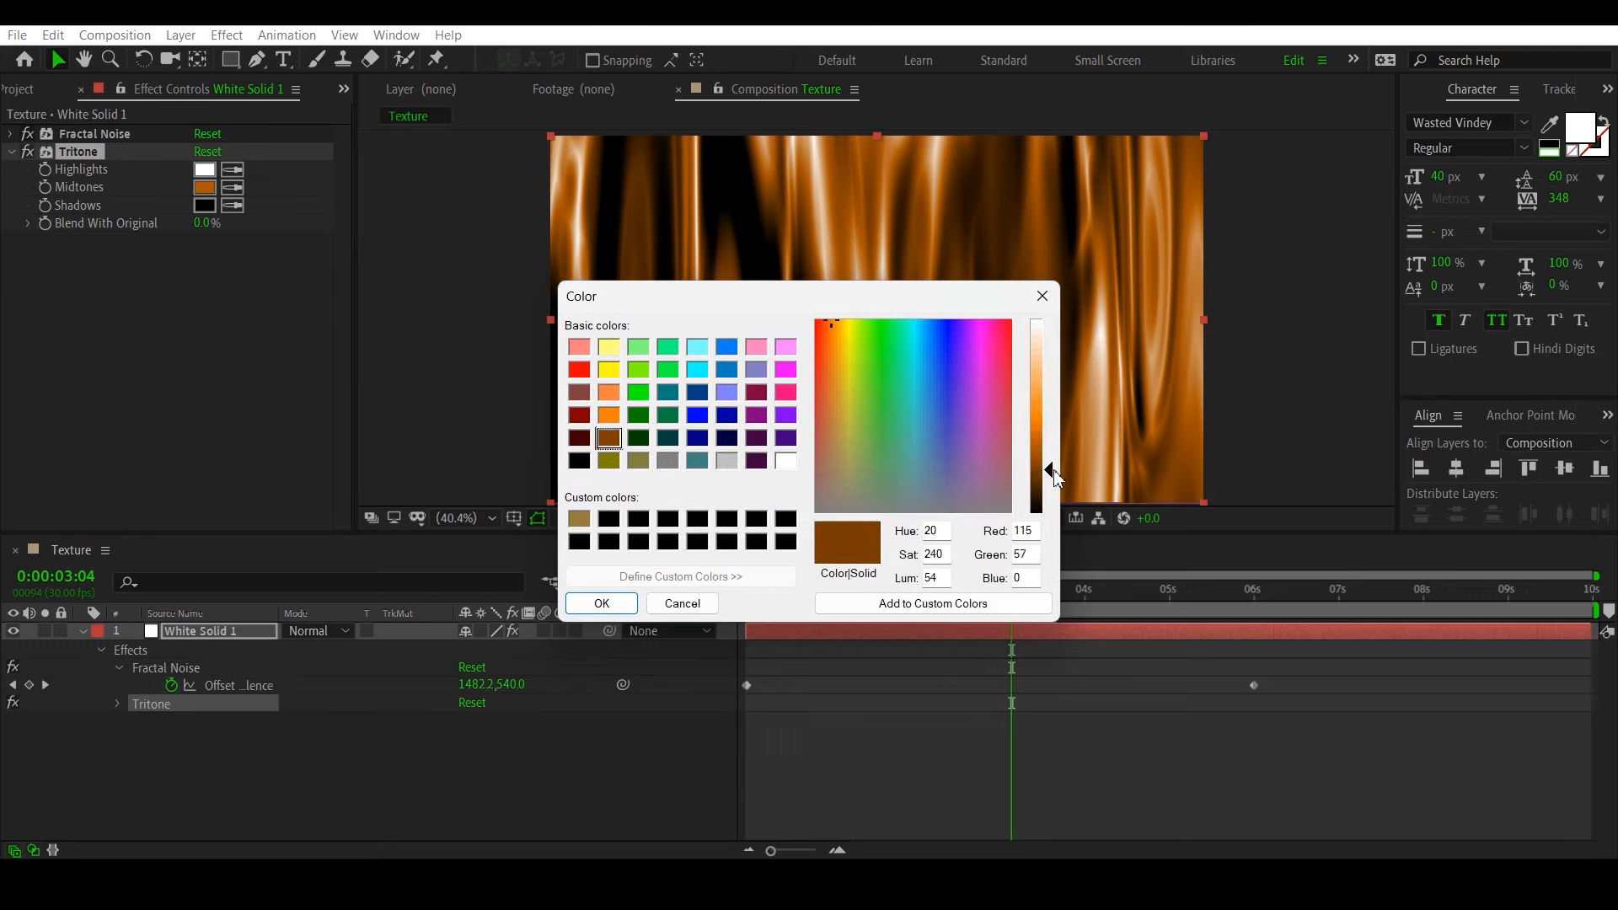
left_click(600, 605)
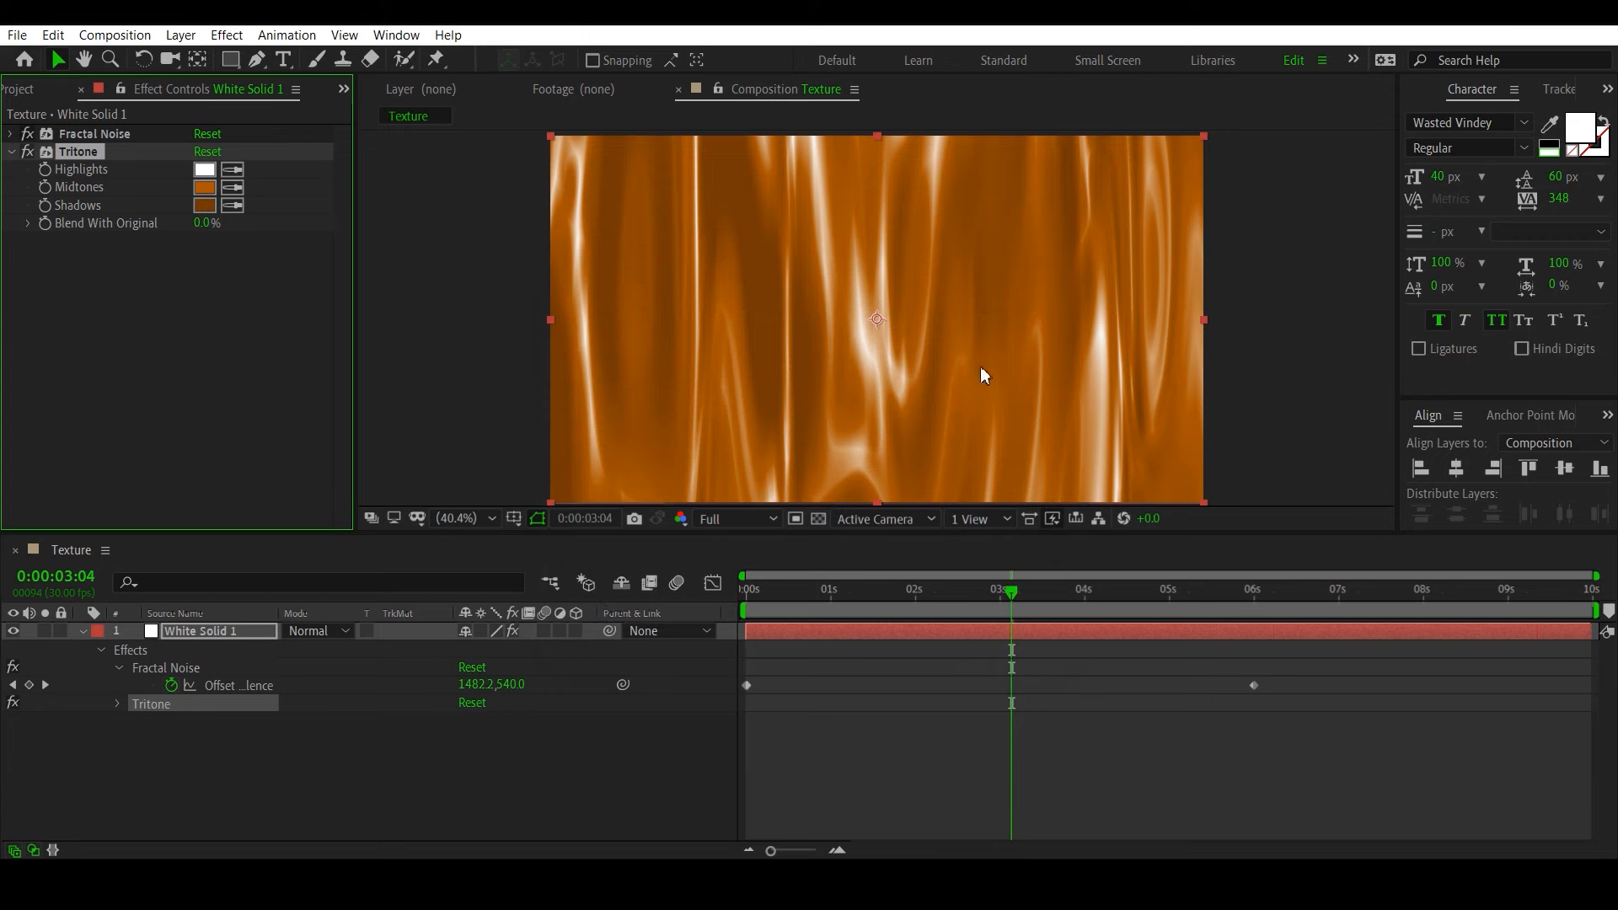
Step: Set the Tritone Blend With Original to 50% and keep the current Midtones colour
left_click(203, 223)
type("50")
key("Return")
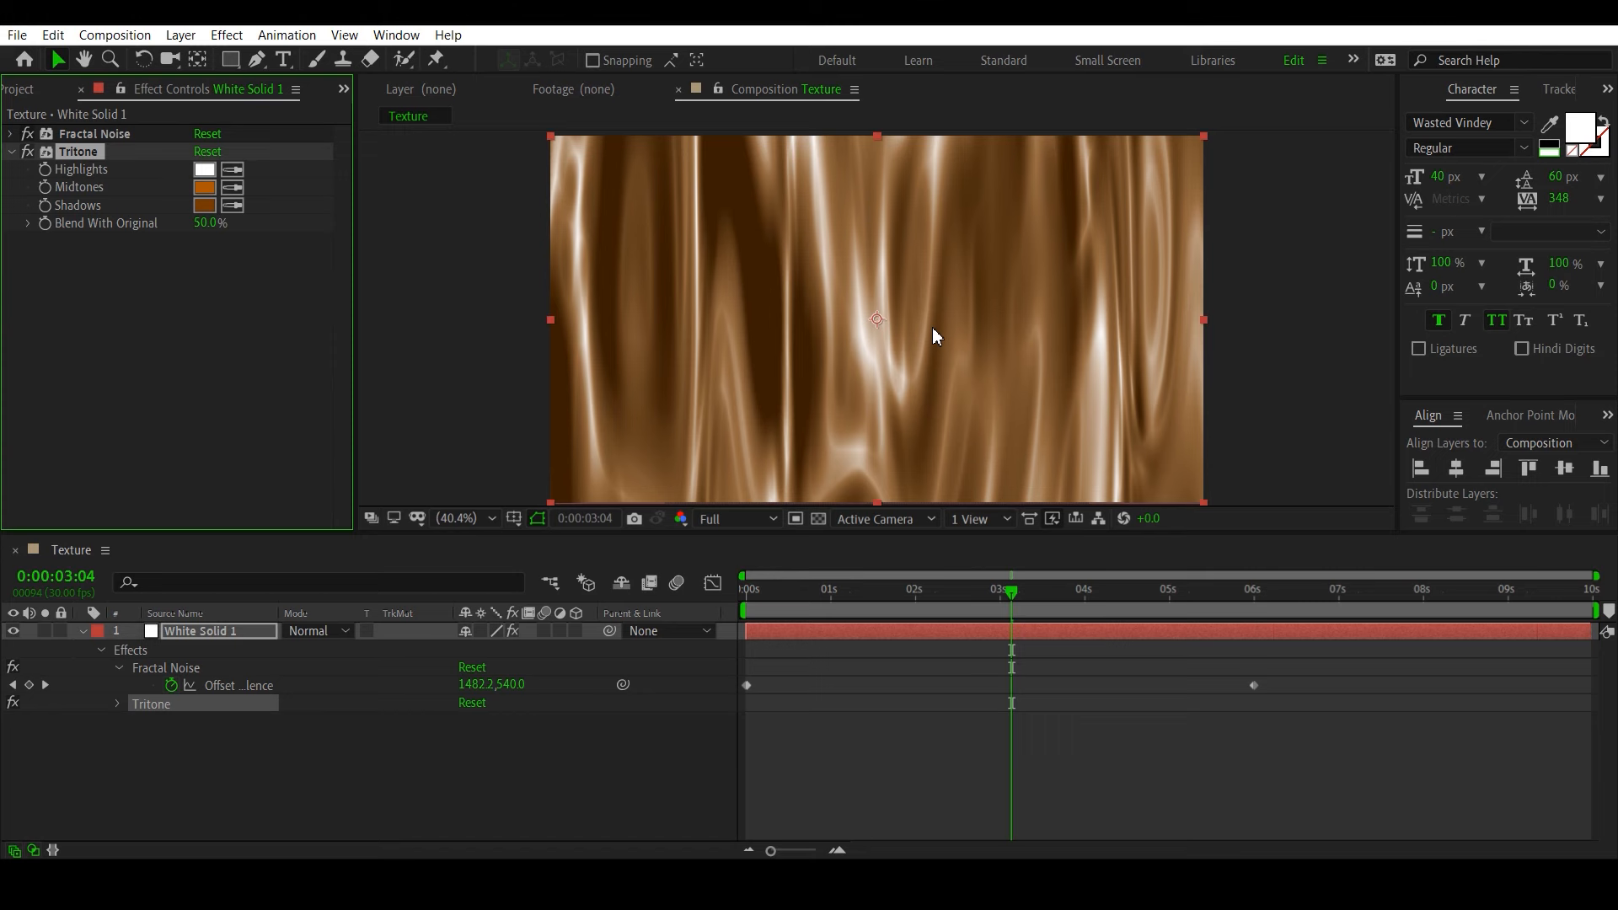
left_click(209, 193)
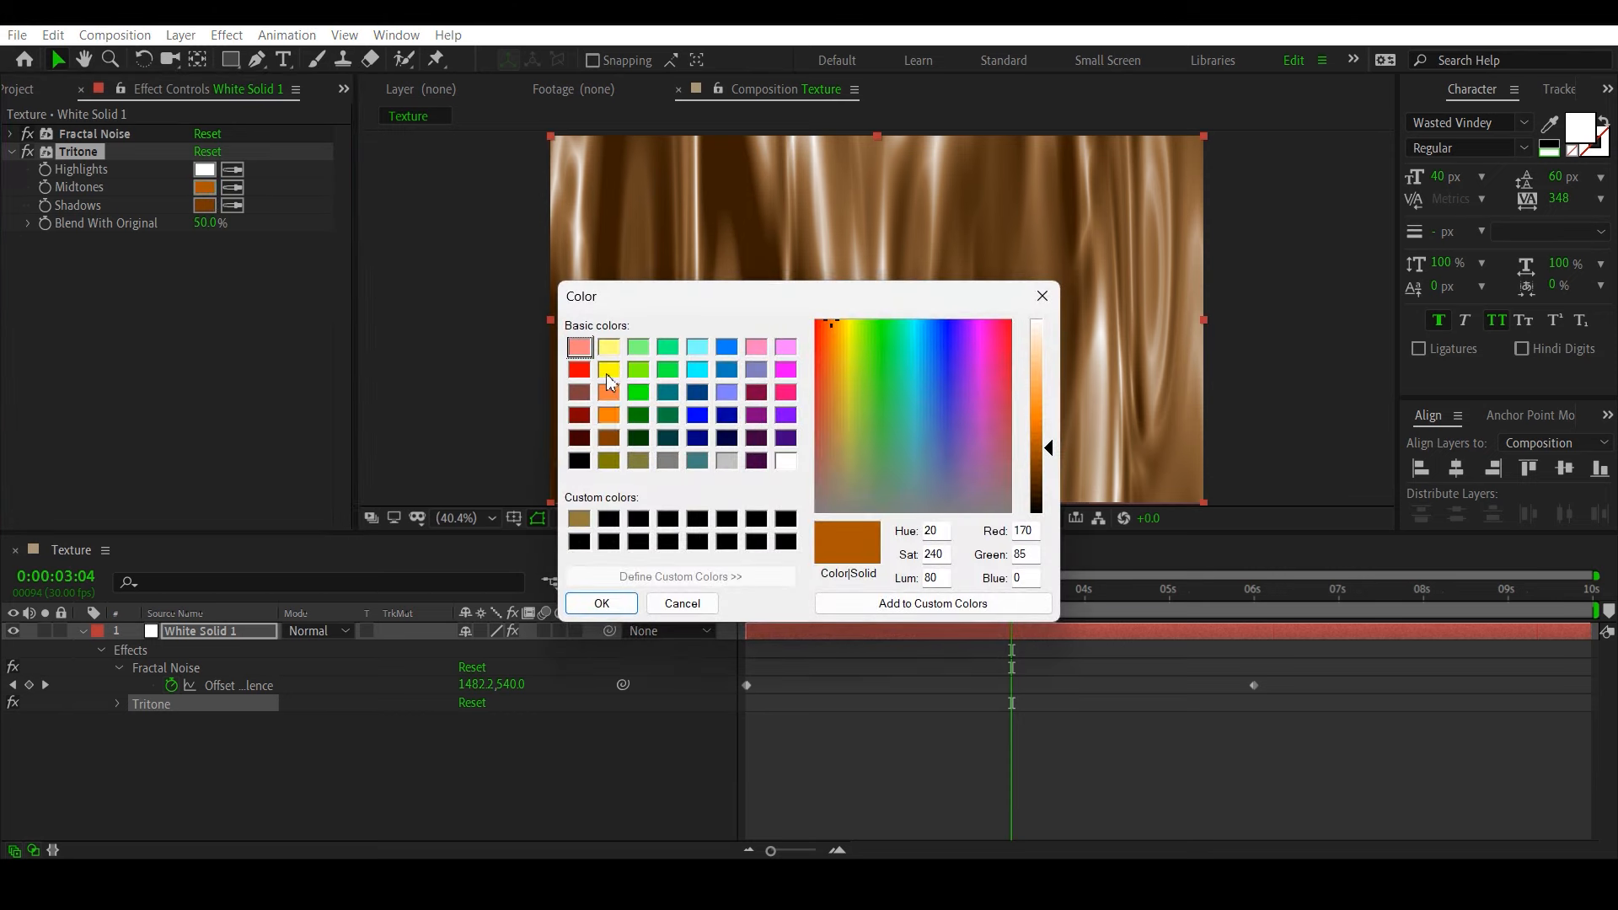
left_click(1042, 296)
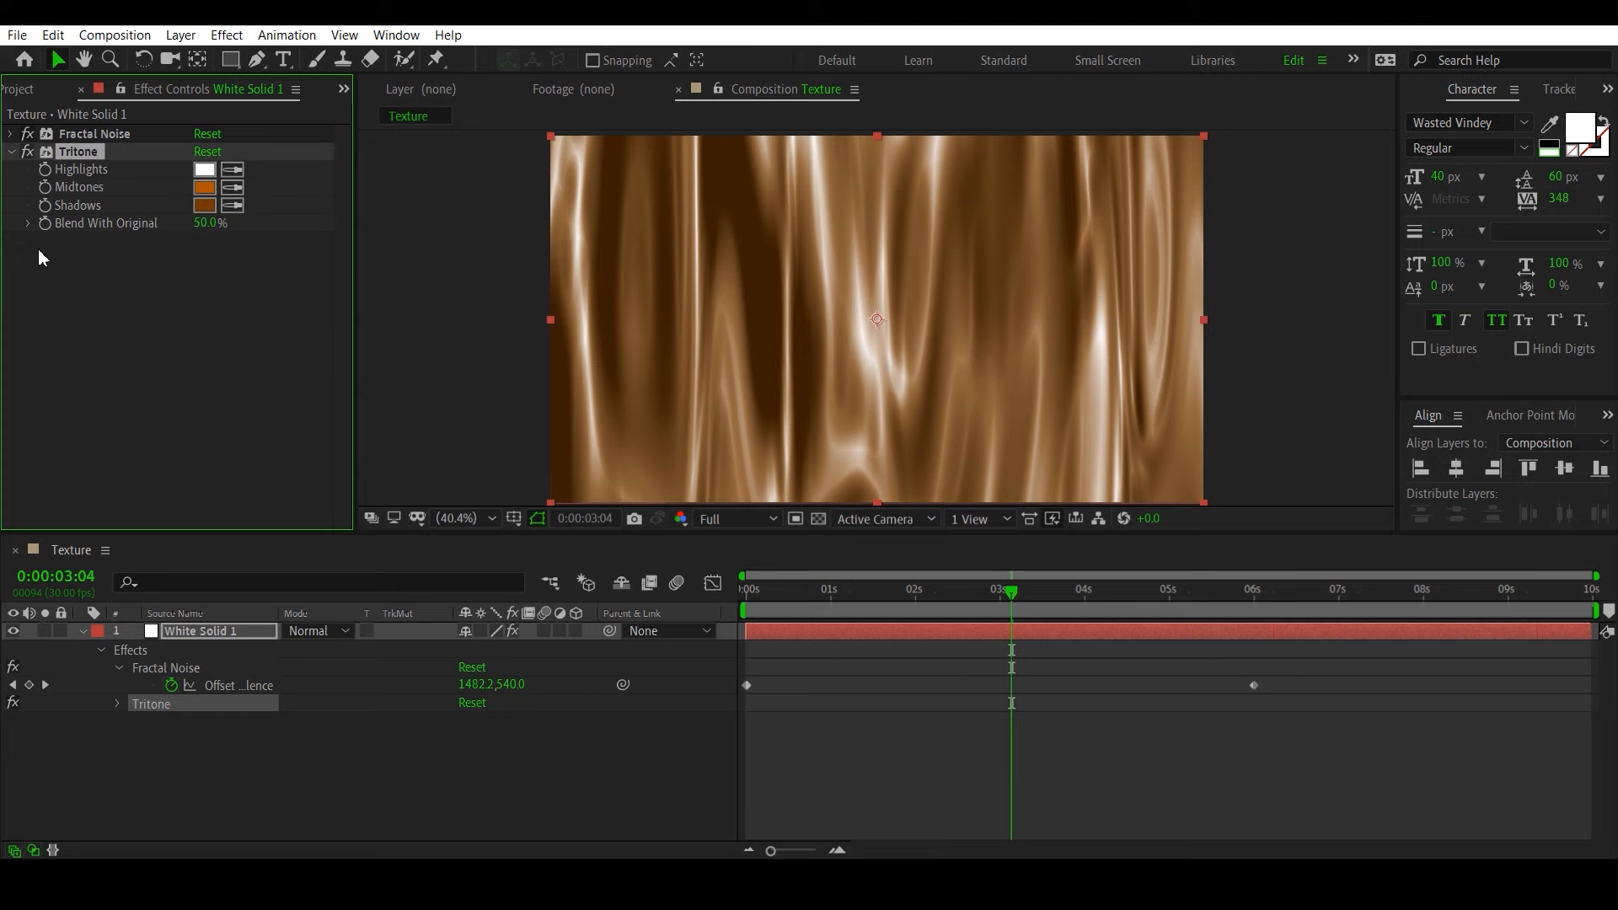
Step: Create a new 1920 x 1080, 30 fps, 10-second composition named Text 1
left_click(27, 95)
left_click(113, 379)
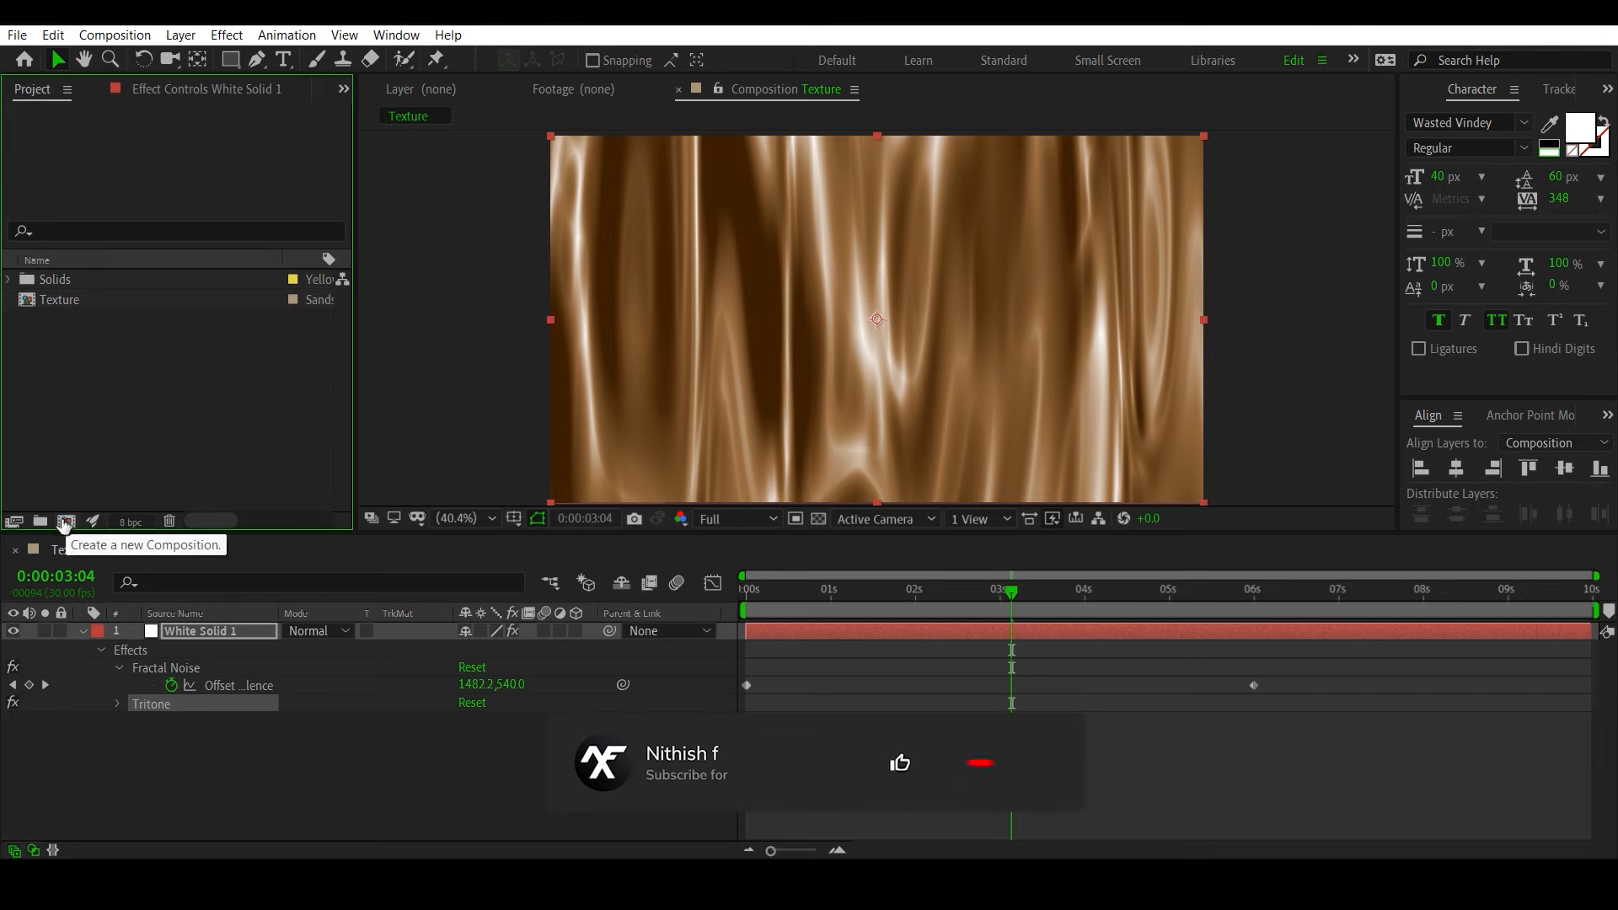
left_click(67, 522)
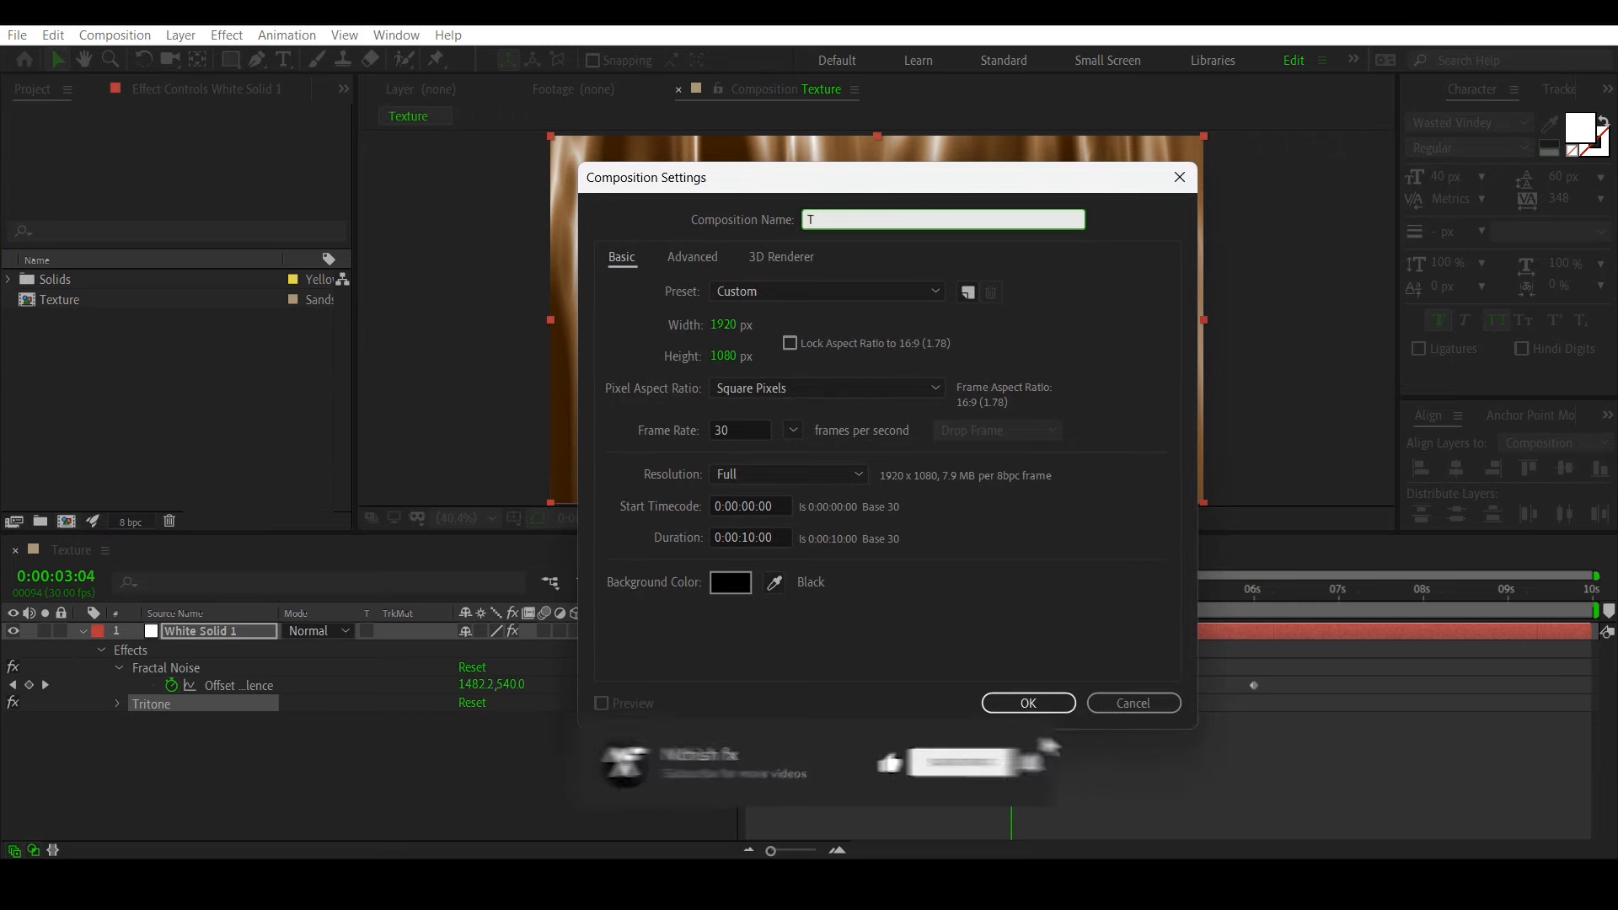
type("Tit")
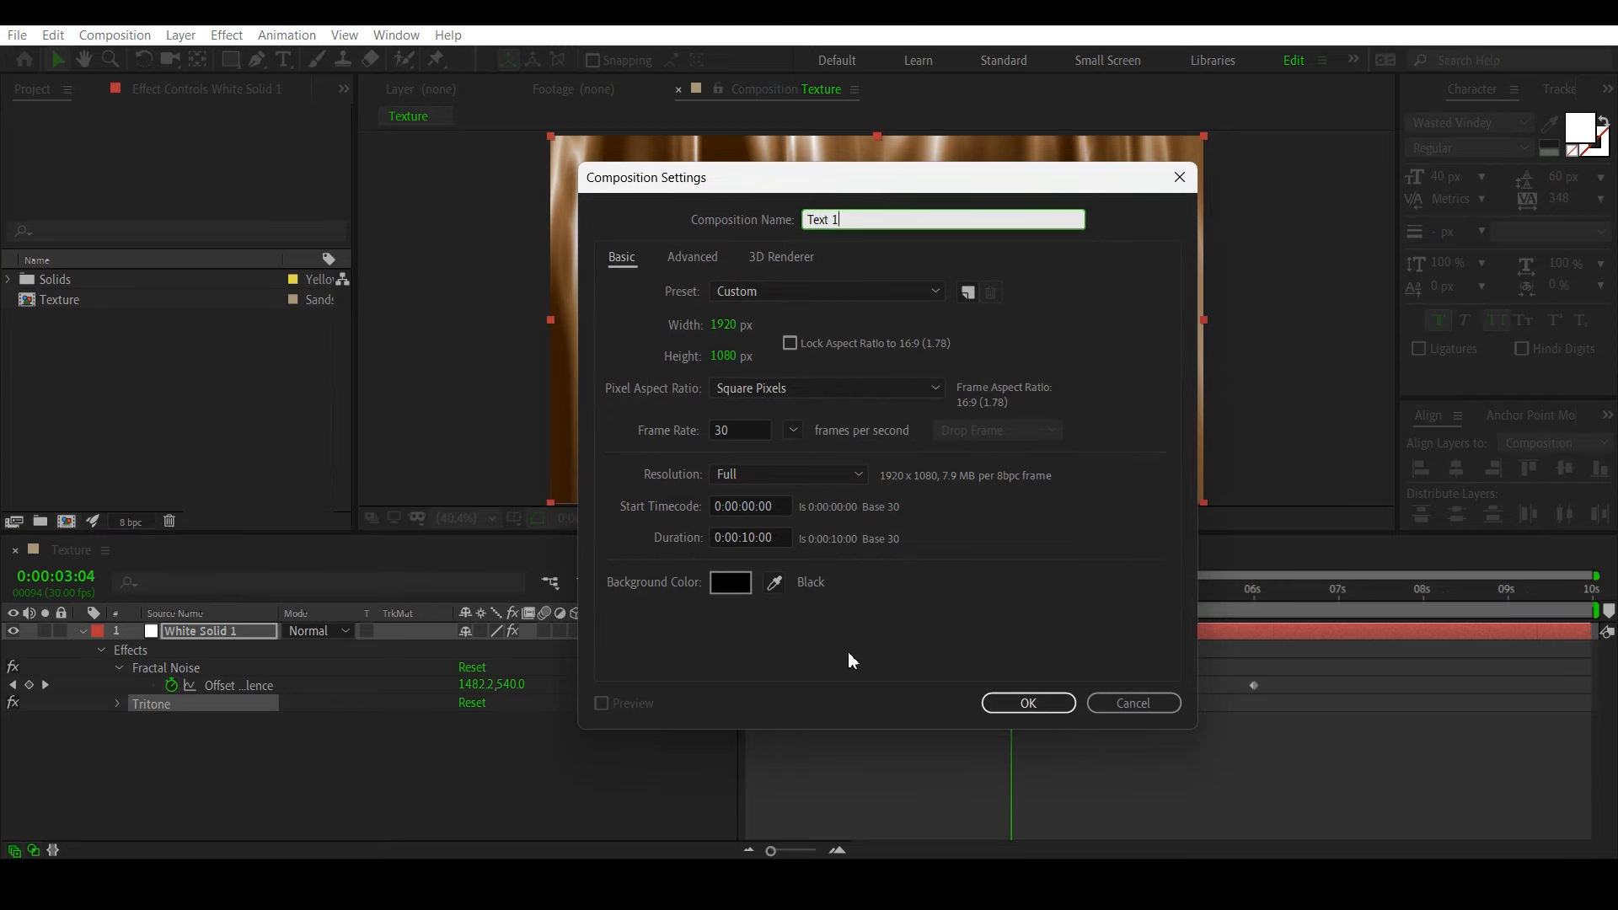
left_click(1038, 711)
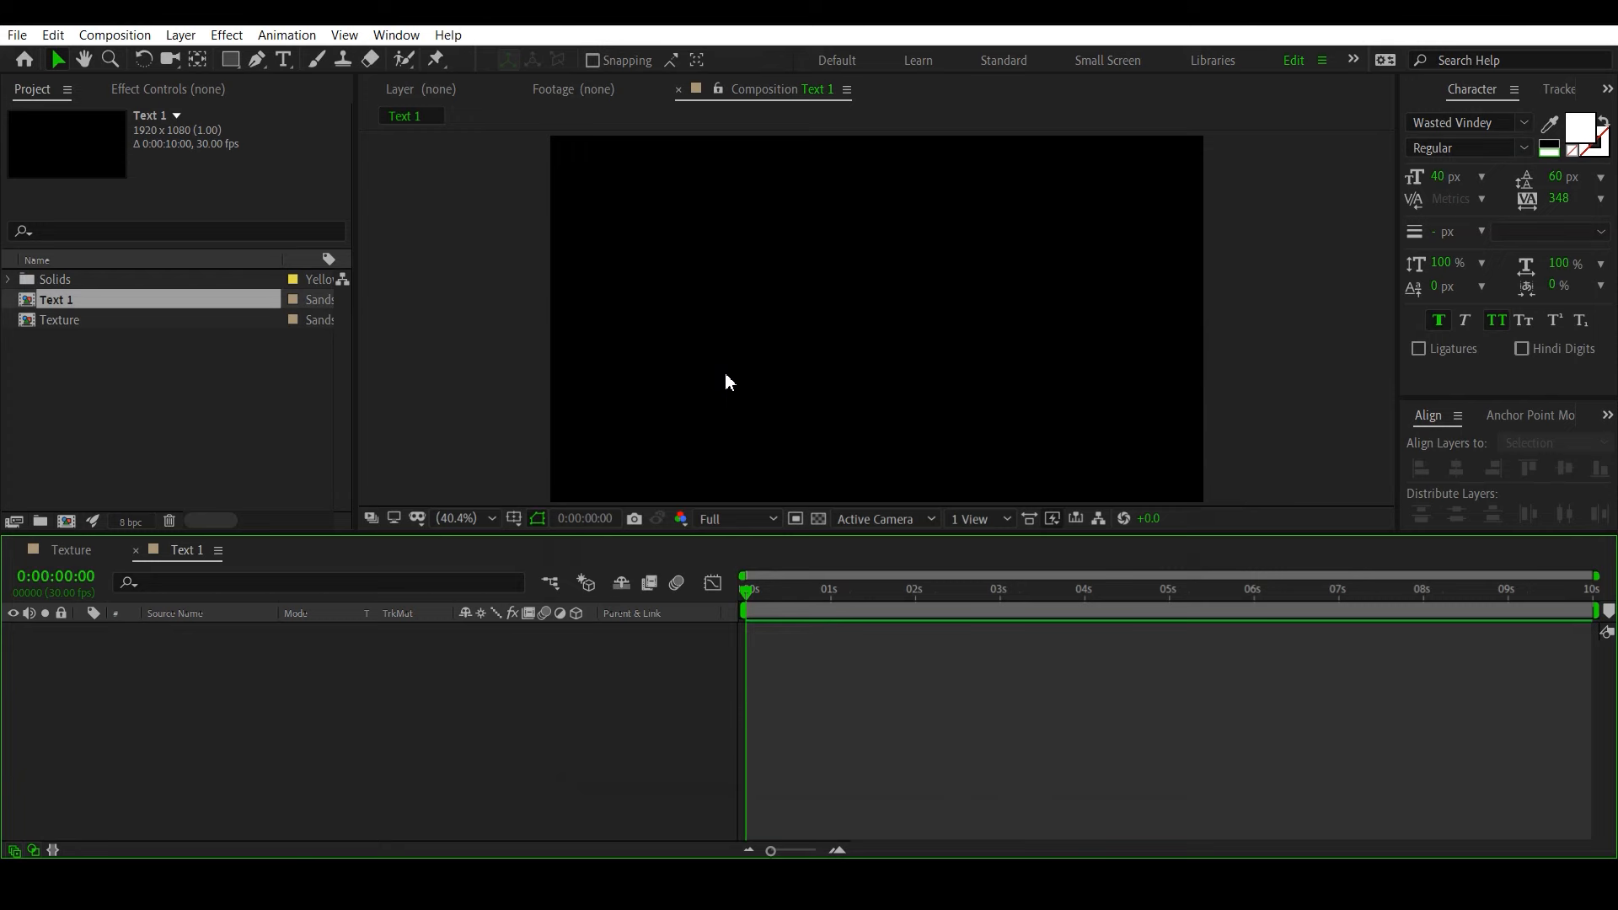
Step: Add a text layer reading "Wedding Invitation" in the Text 1 composition
key("ctrl+t")
left_click(761, 312)
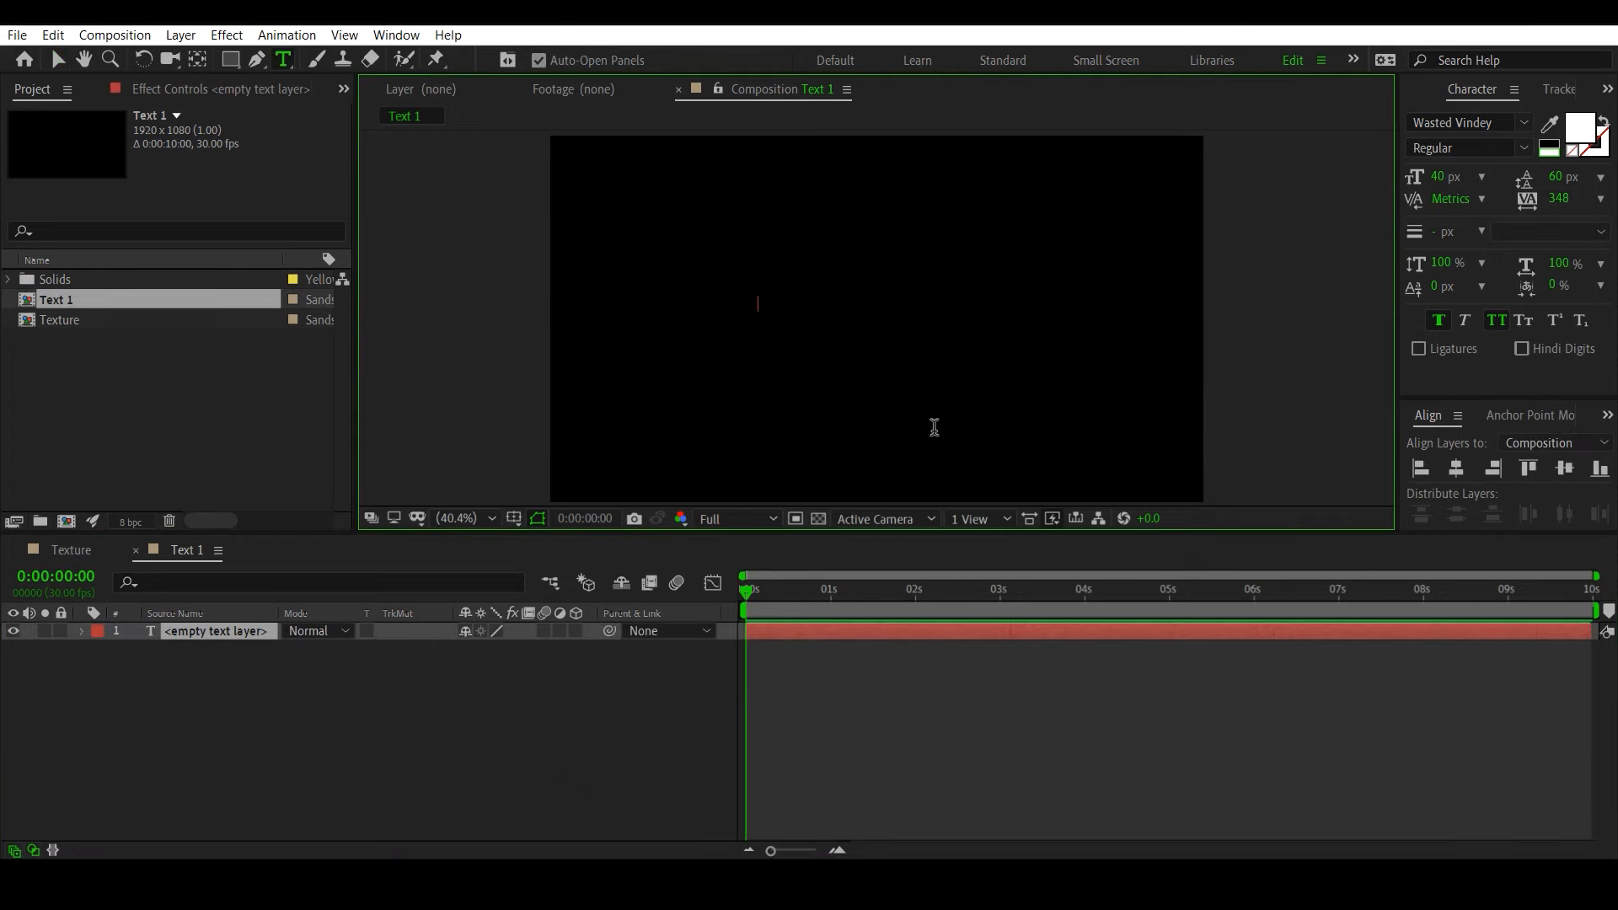
type("Wed")
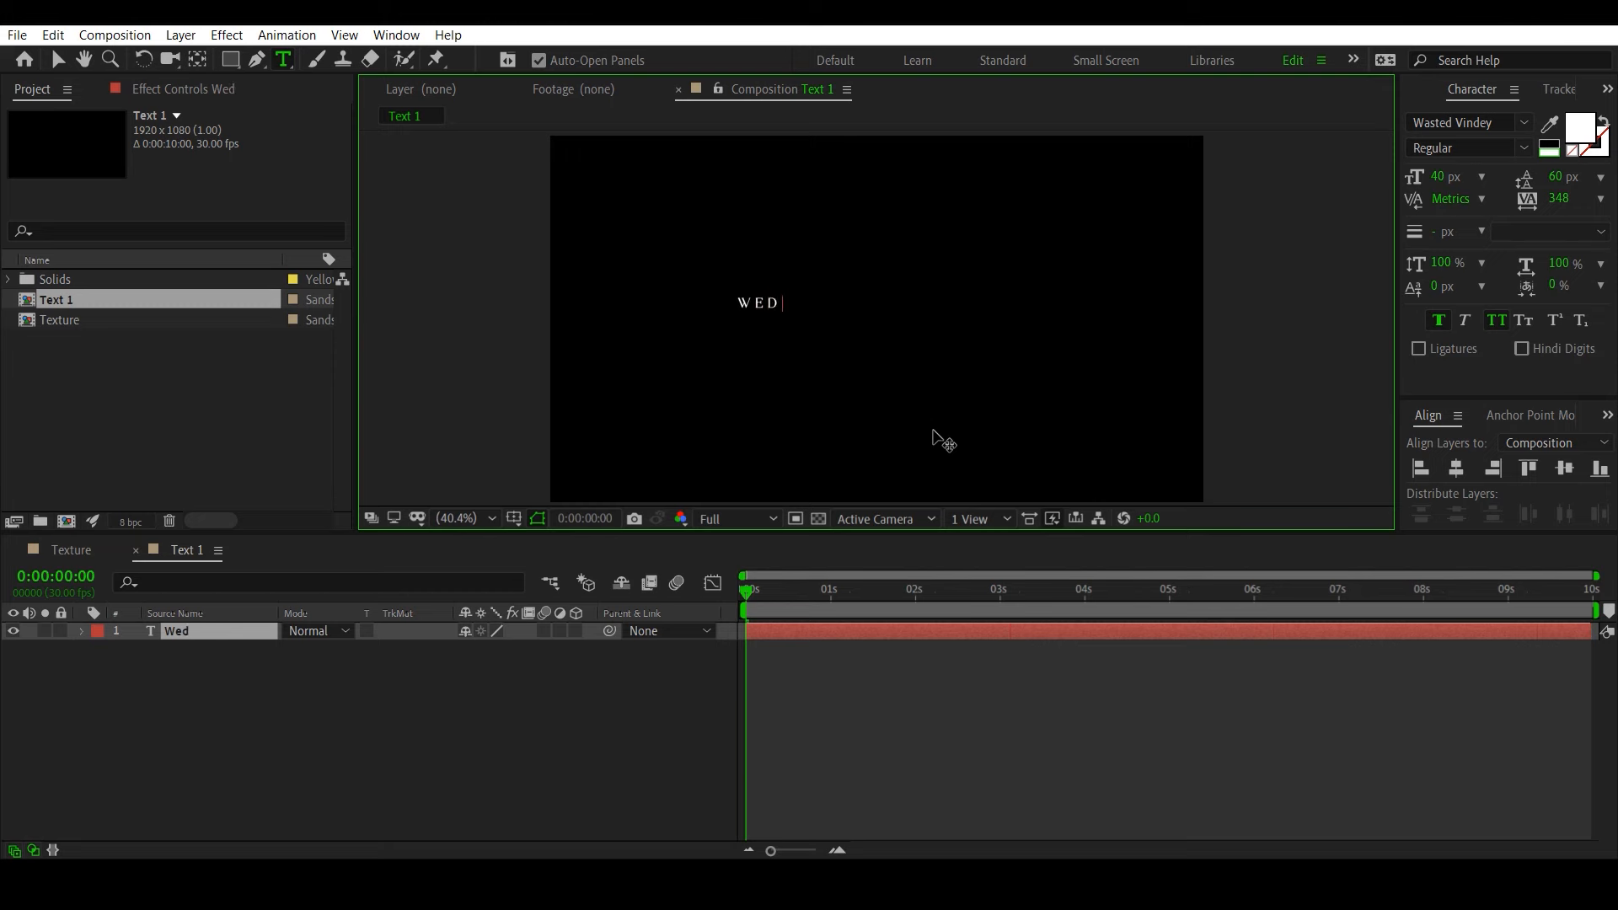
type("ding Inv")
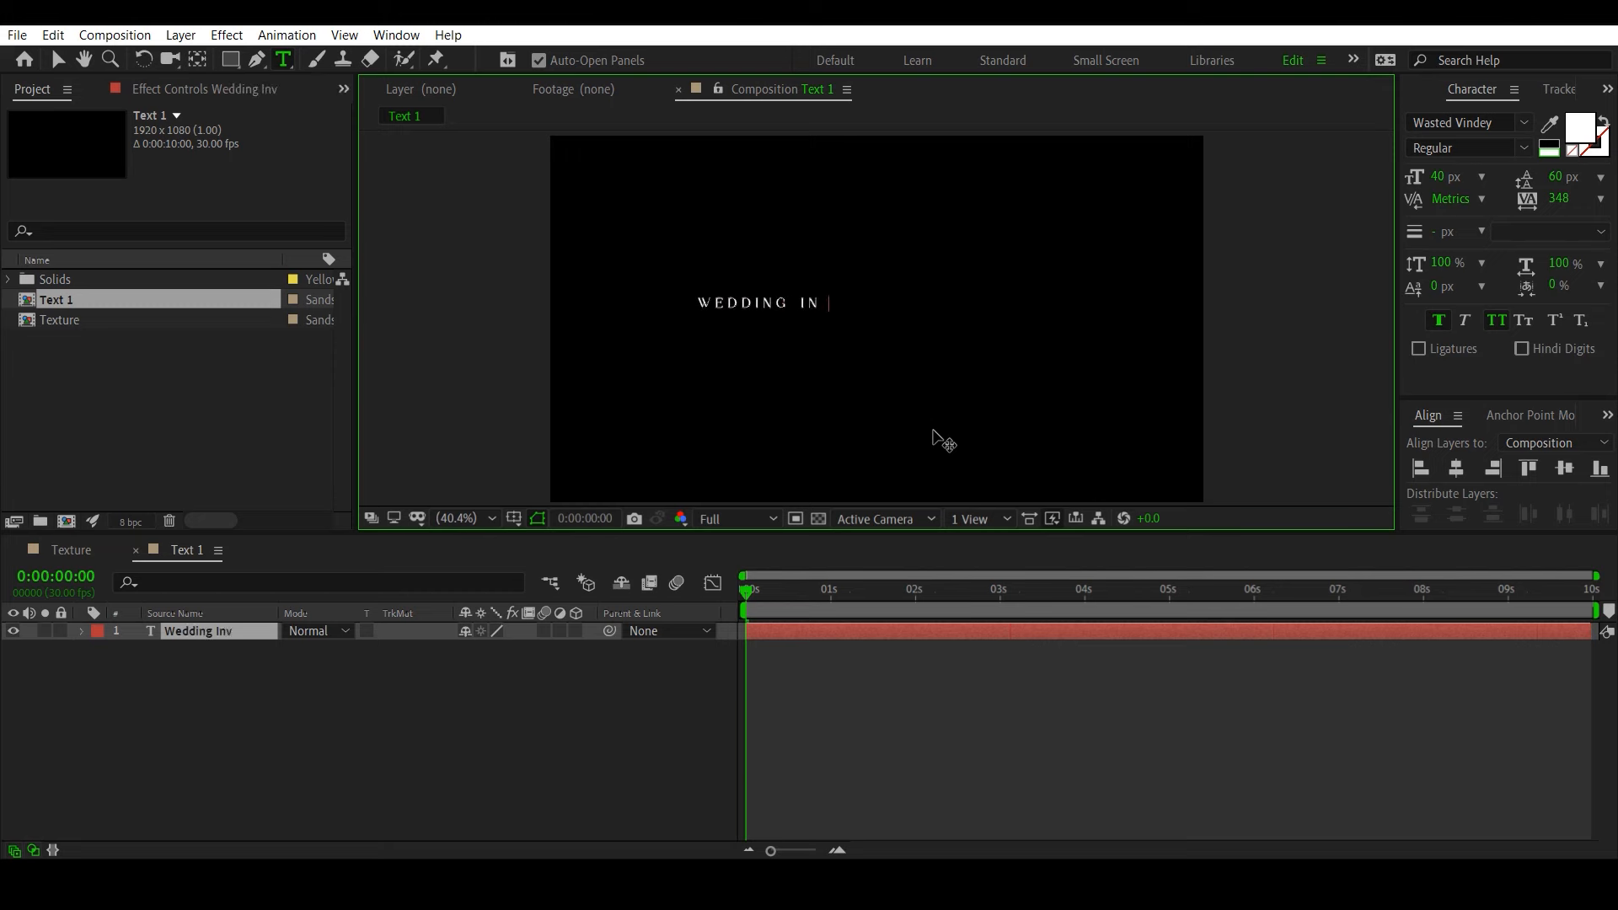
type("itation")
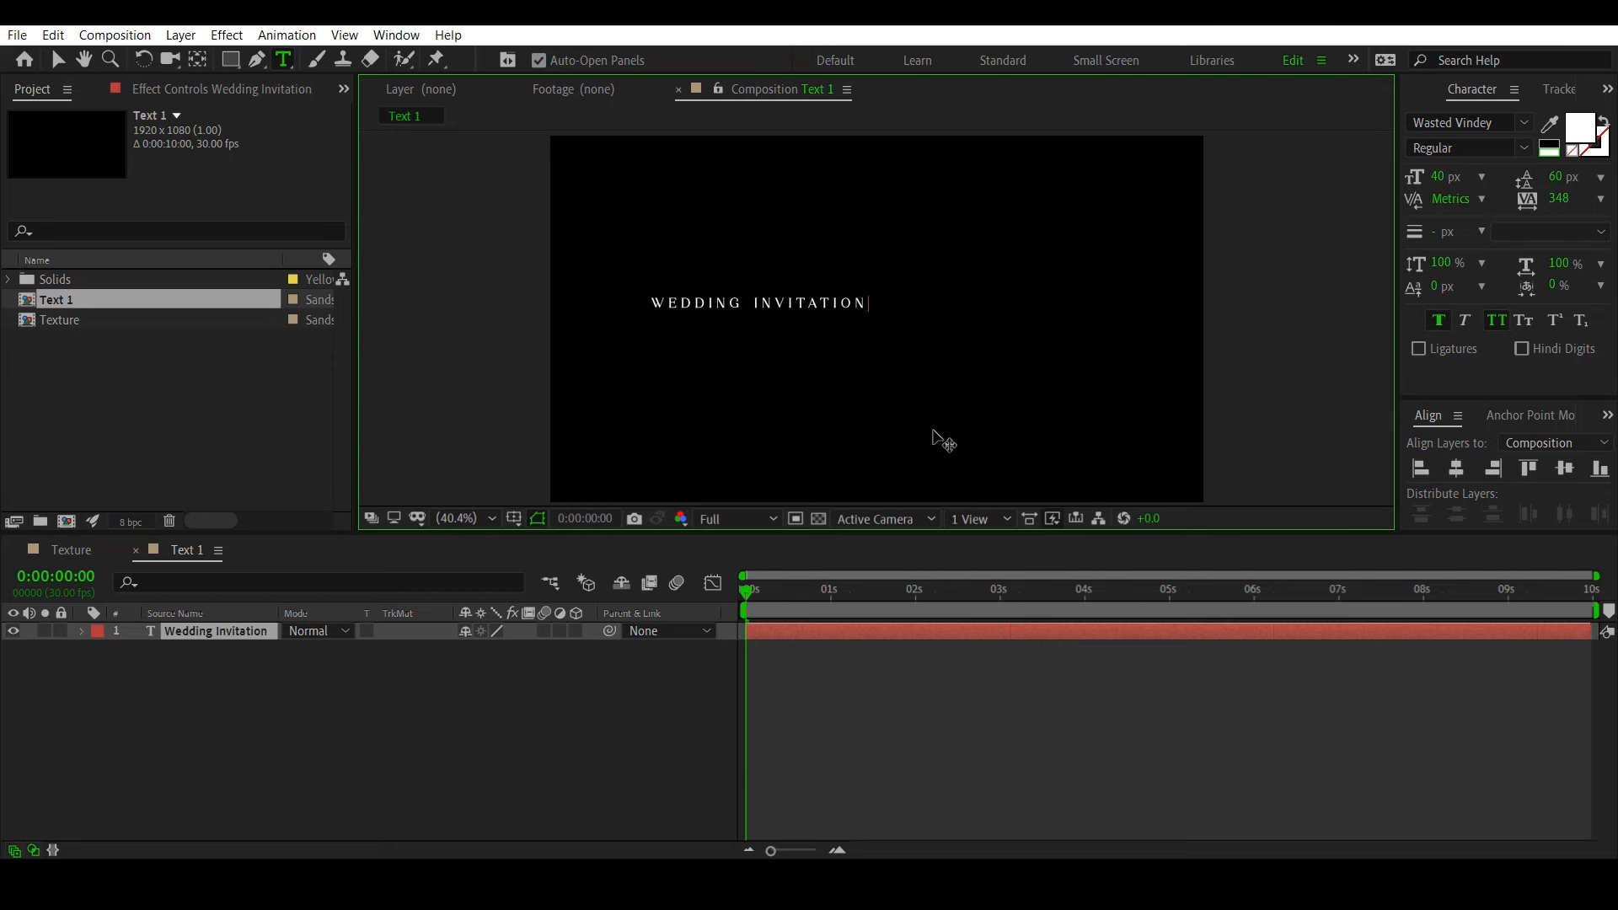
Step: Centre the Wedding Invitation text horizontally and vertically in the composition, then deselect it
left_click(1529, 415)
left_click(1456, 487)
left_click(1427, 418)
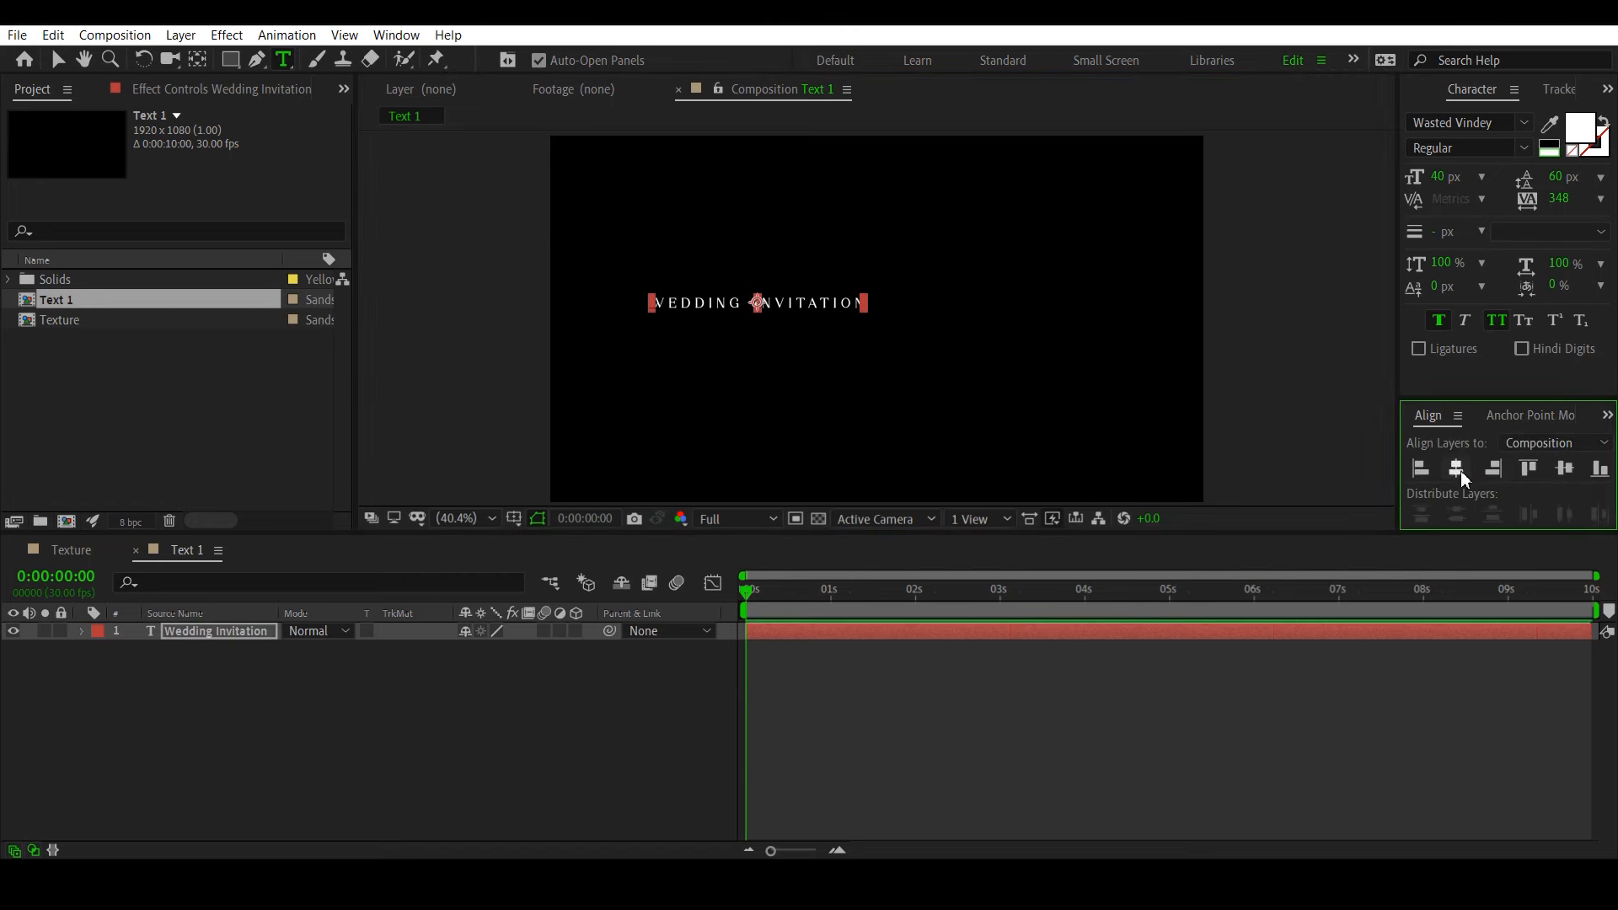
left_click(1456, 468)
left_click(1565, 467)
left_click(754, 657)
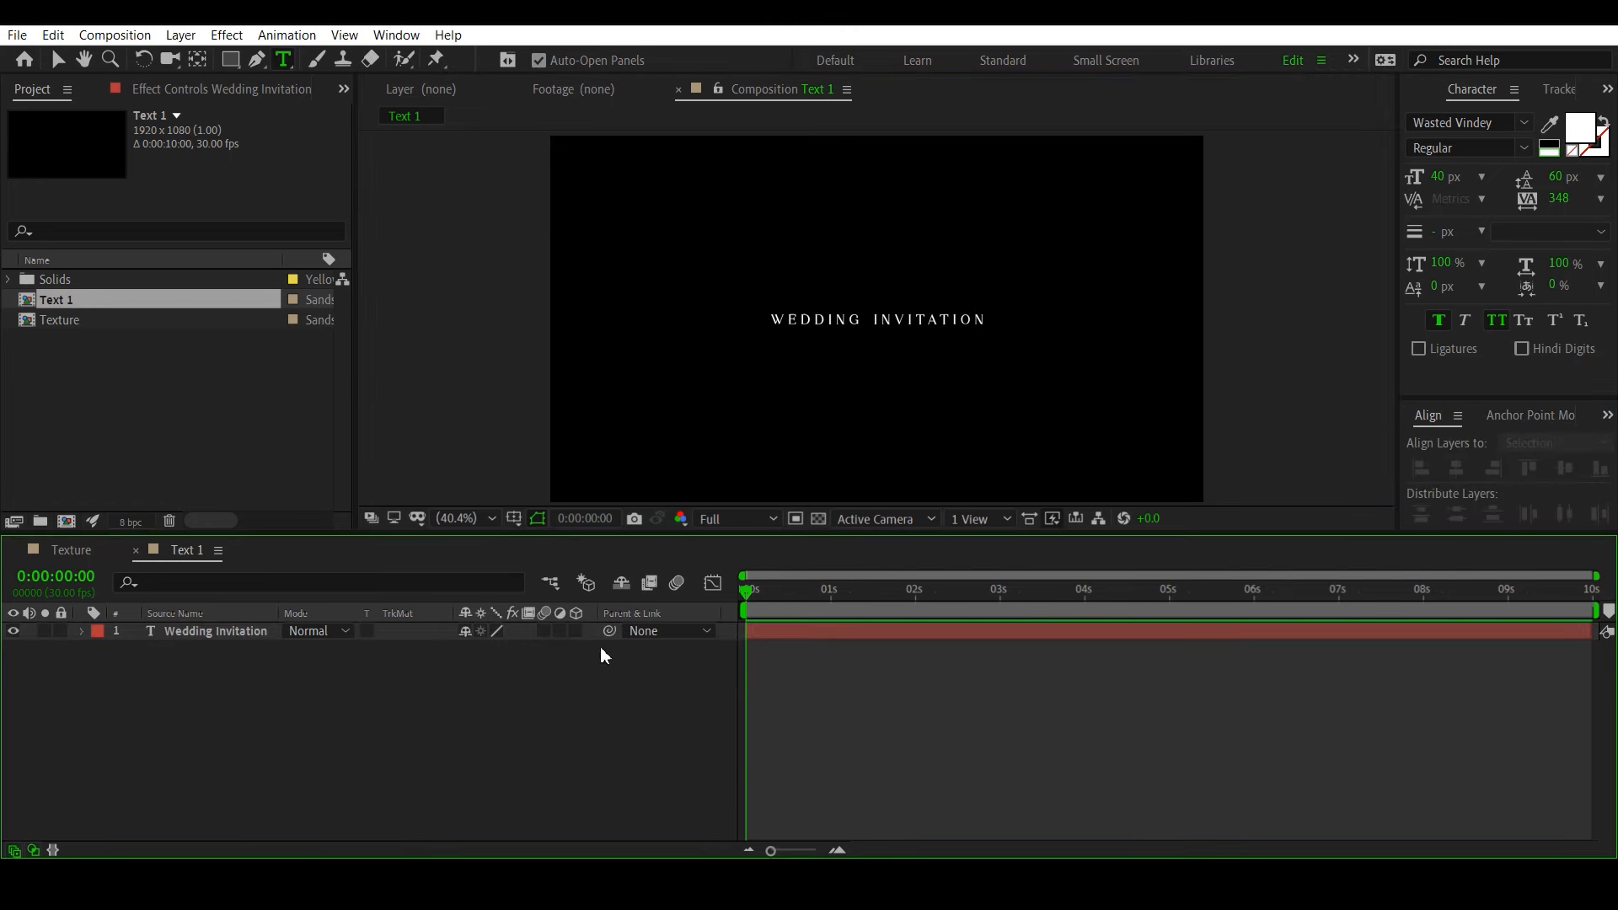
Step: Add a second text layer with the family name in possessive form and turn off All Caps for it
left_click(717, 280)
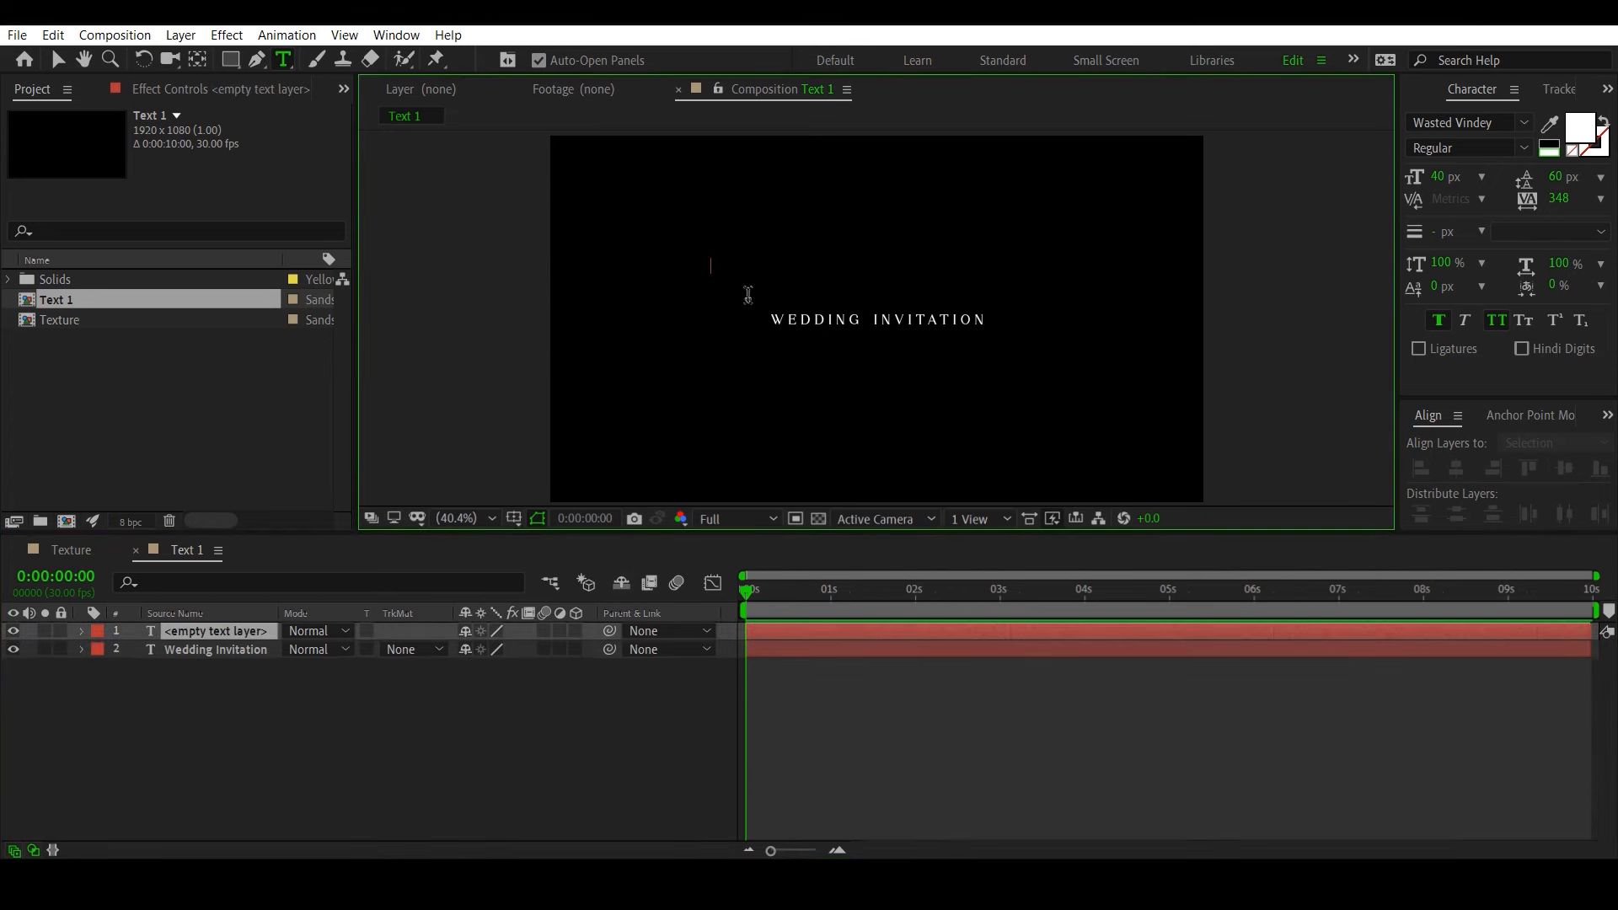
type("G")
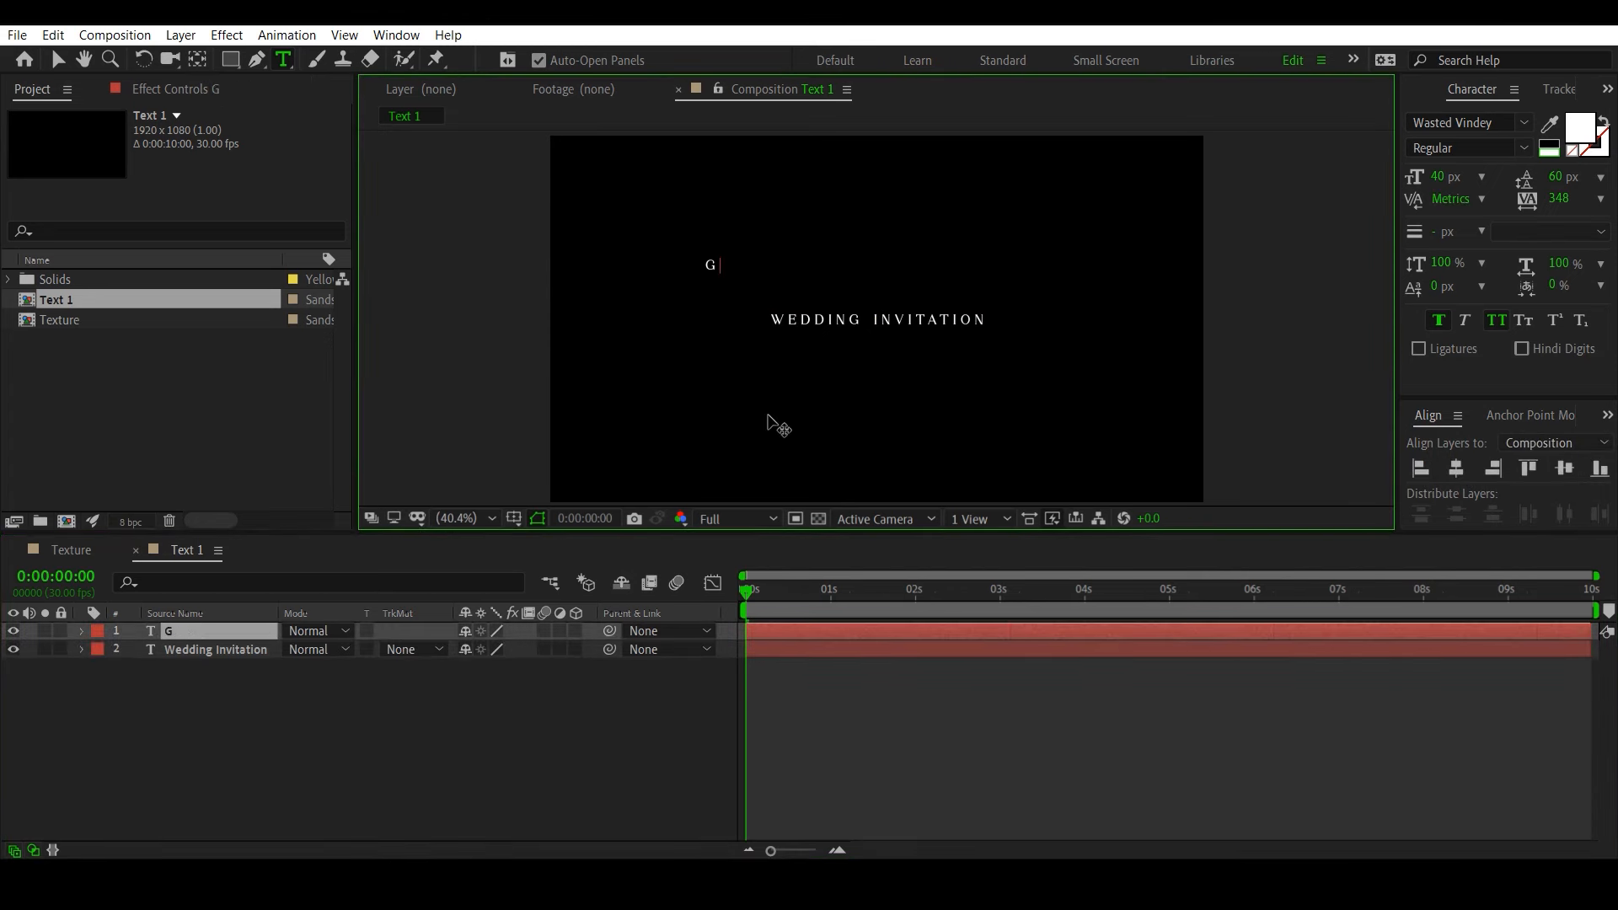
type("hatamaneni's")
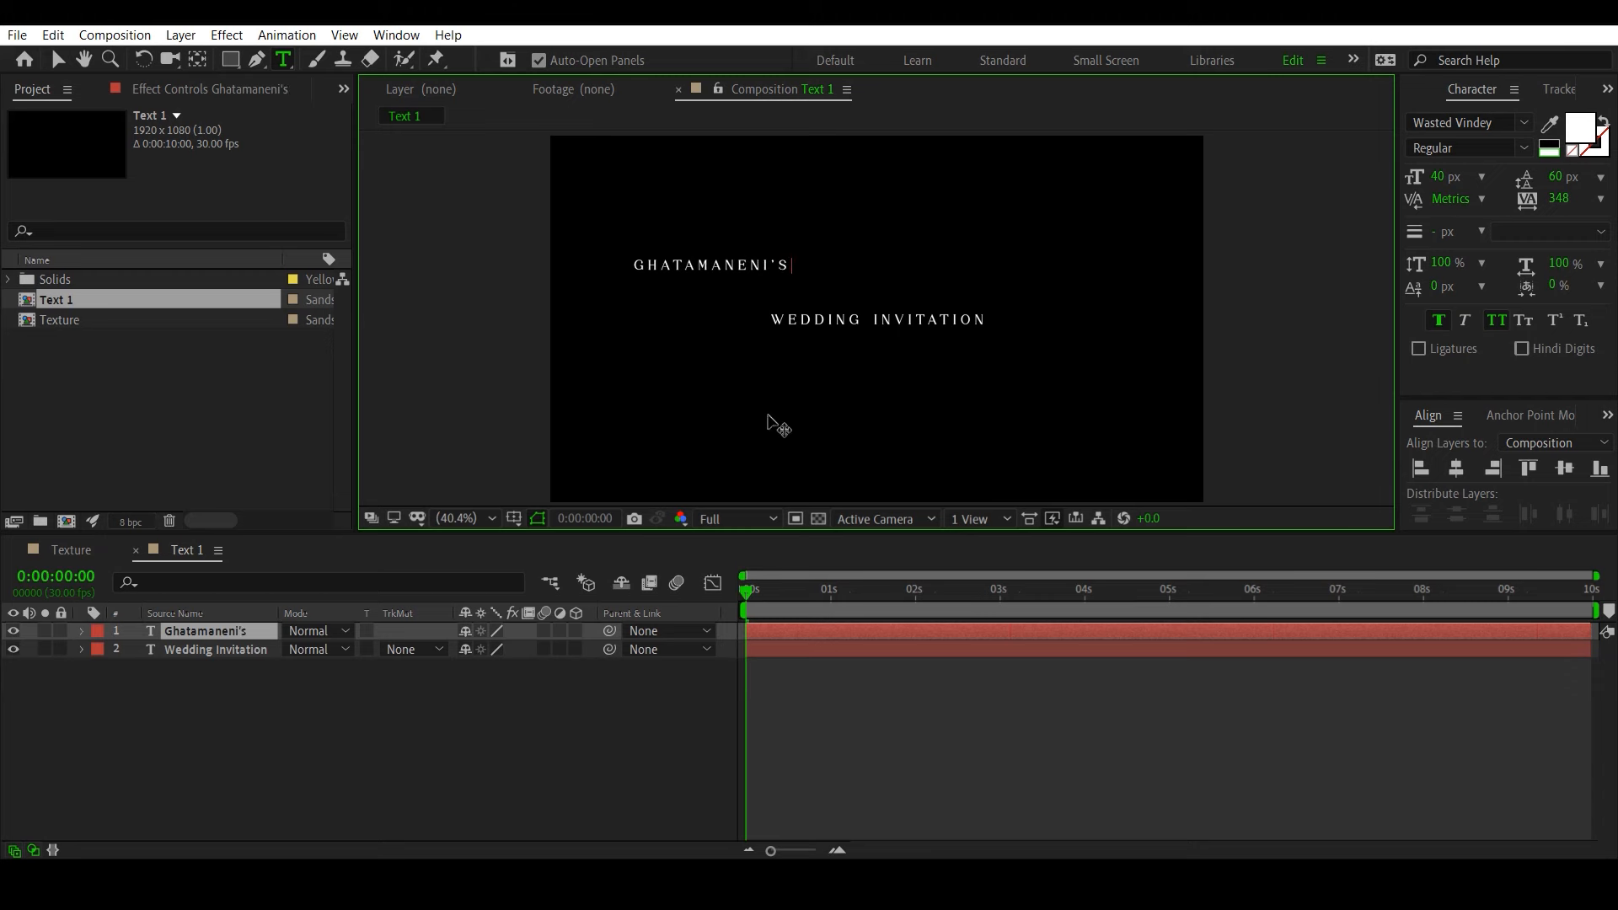
left_click(1494, 327)
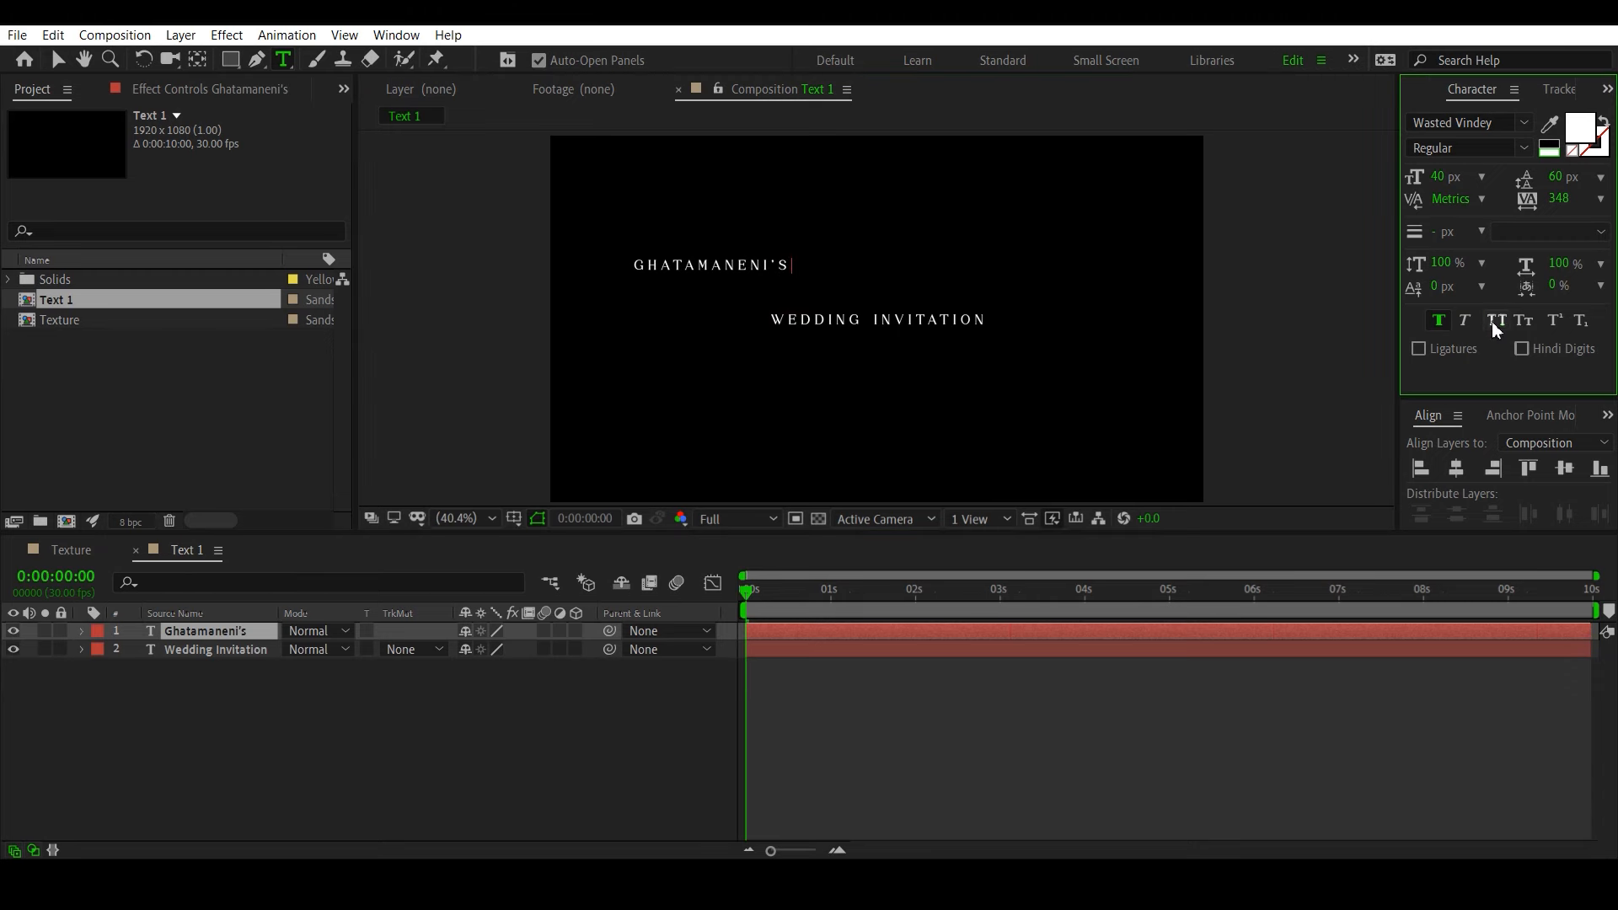
double_click(770, 630)
left_click(1499, 324)
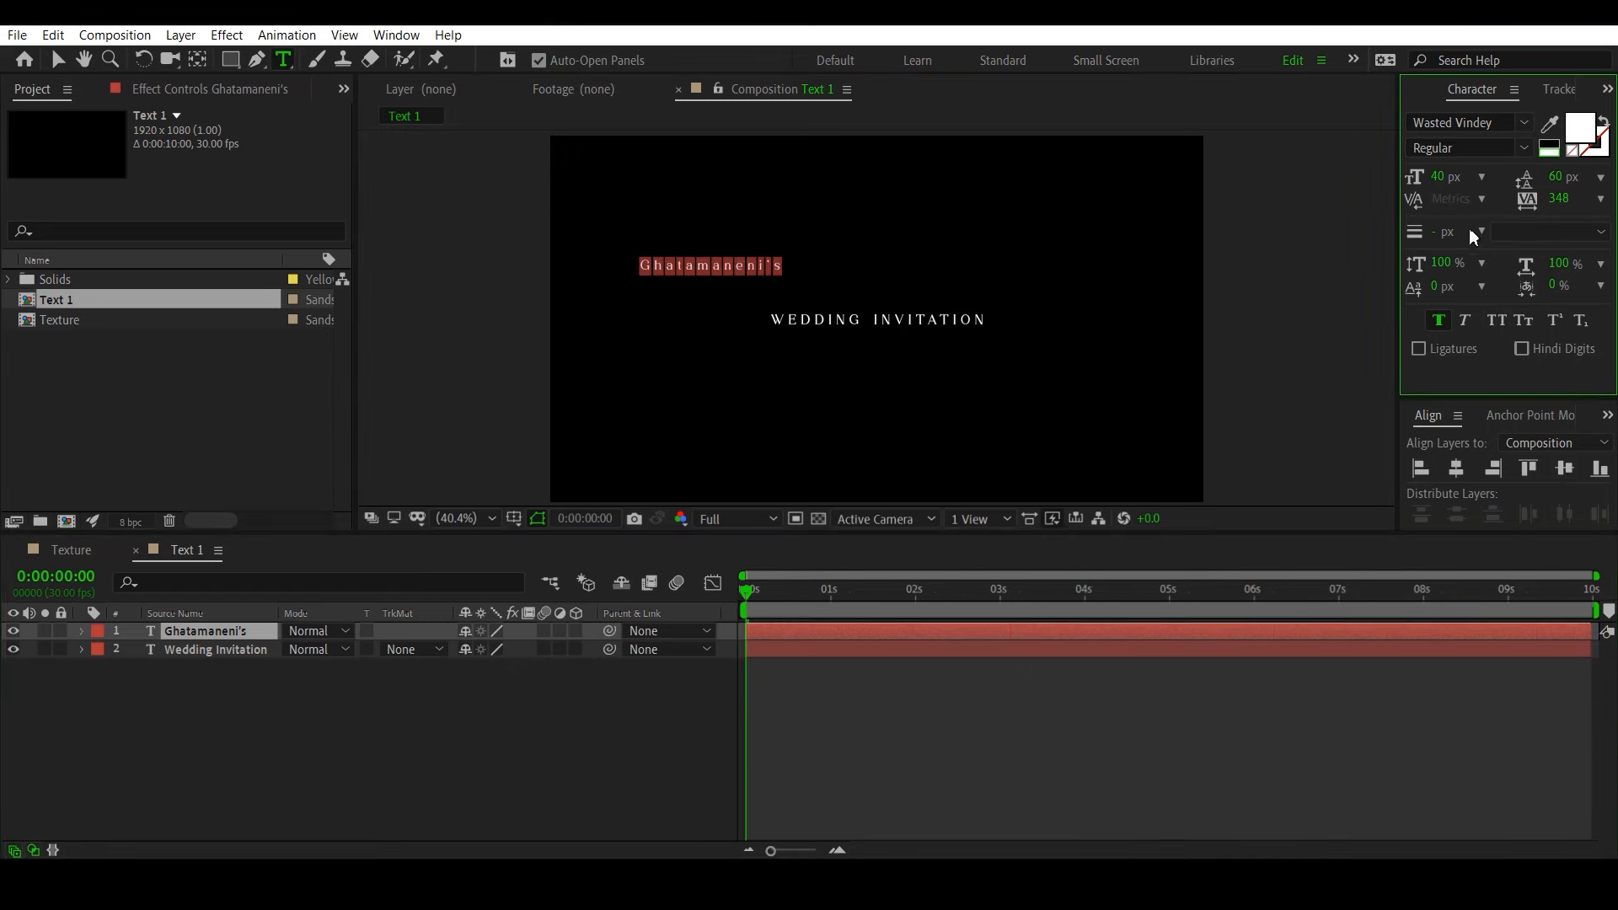
Step: Set the family name text to the Kunstler Script font with tracking 0
left_click(1526, 123)
type("ku")
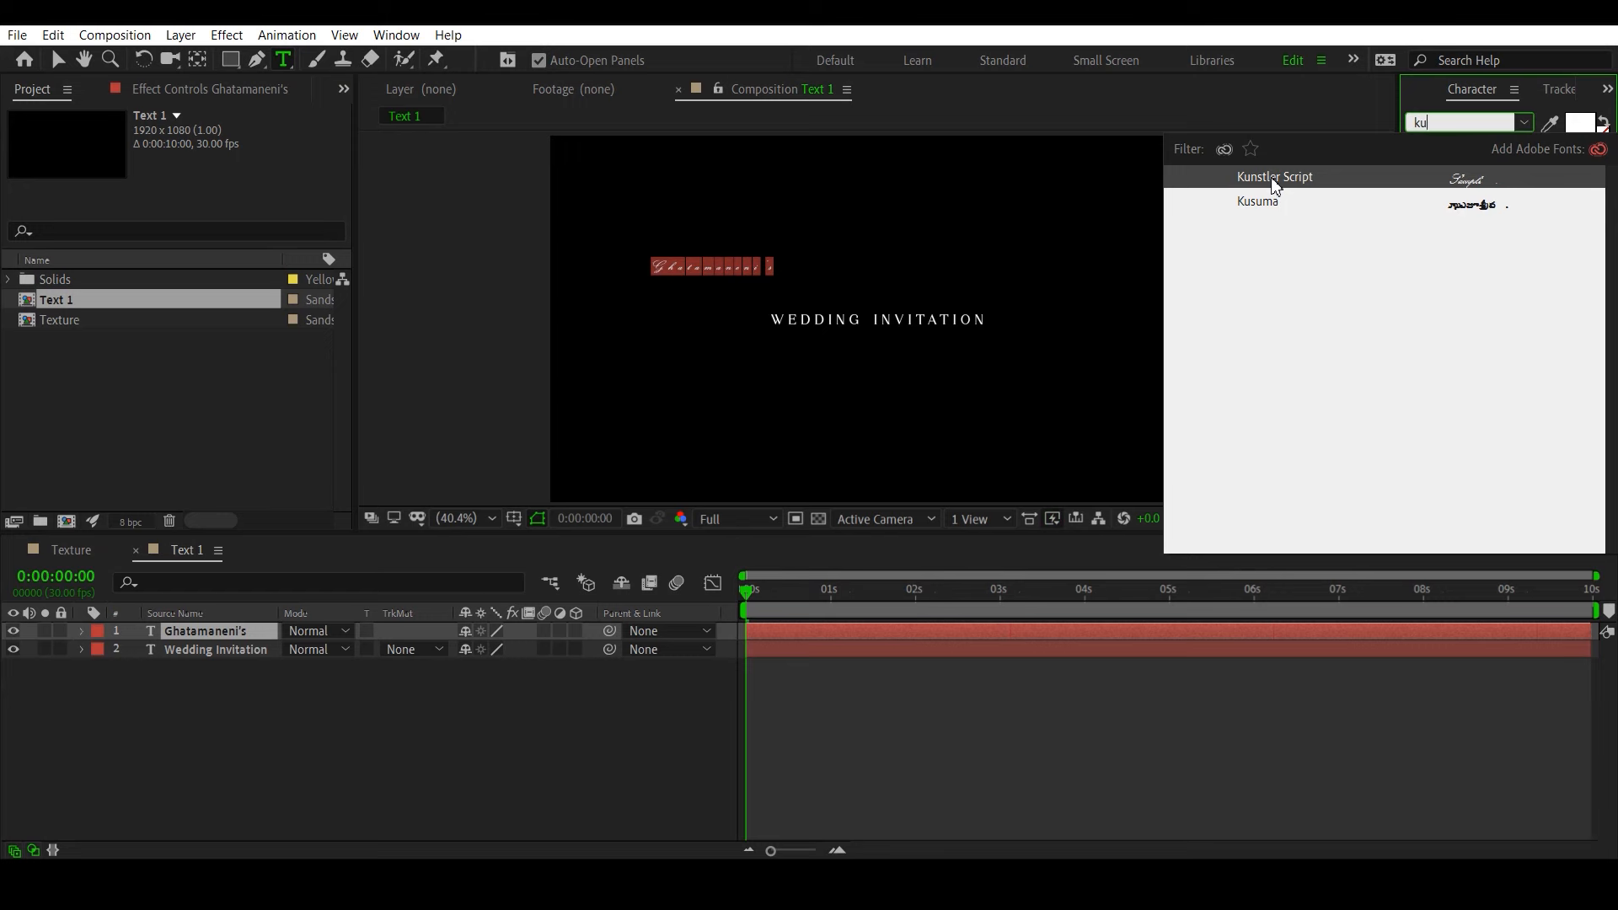
left_click(1274, 179)
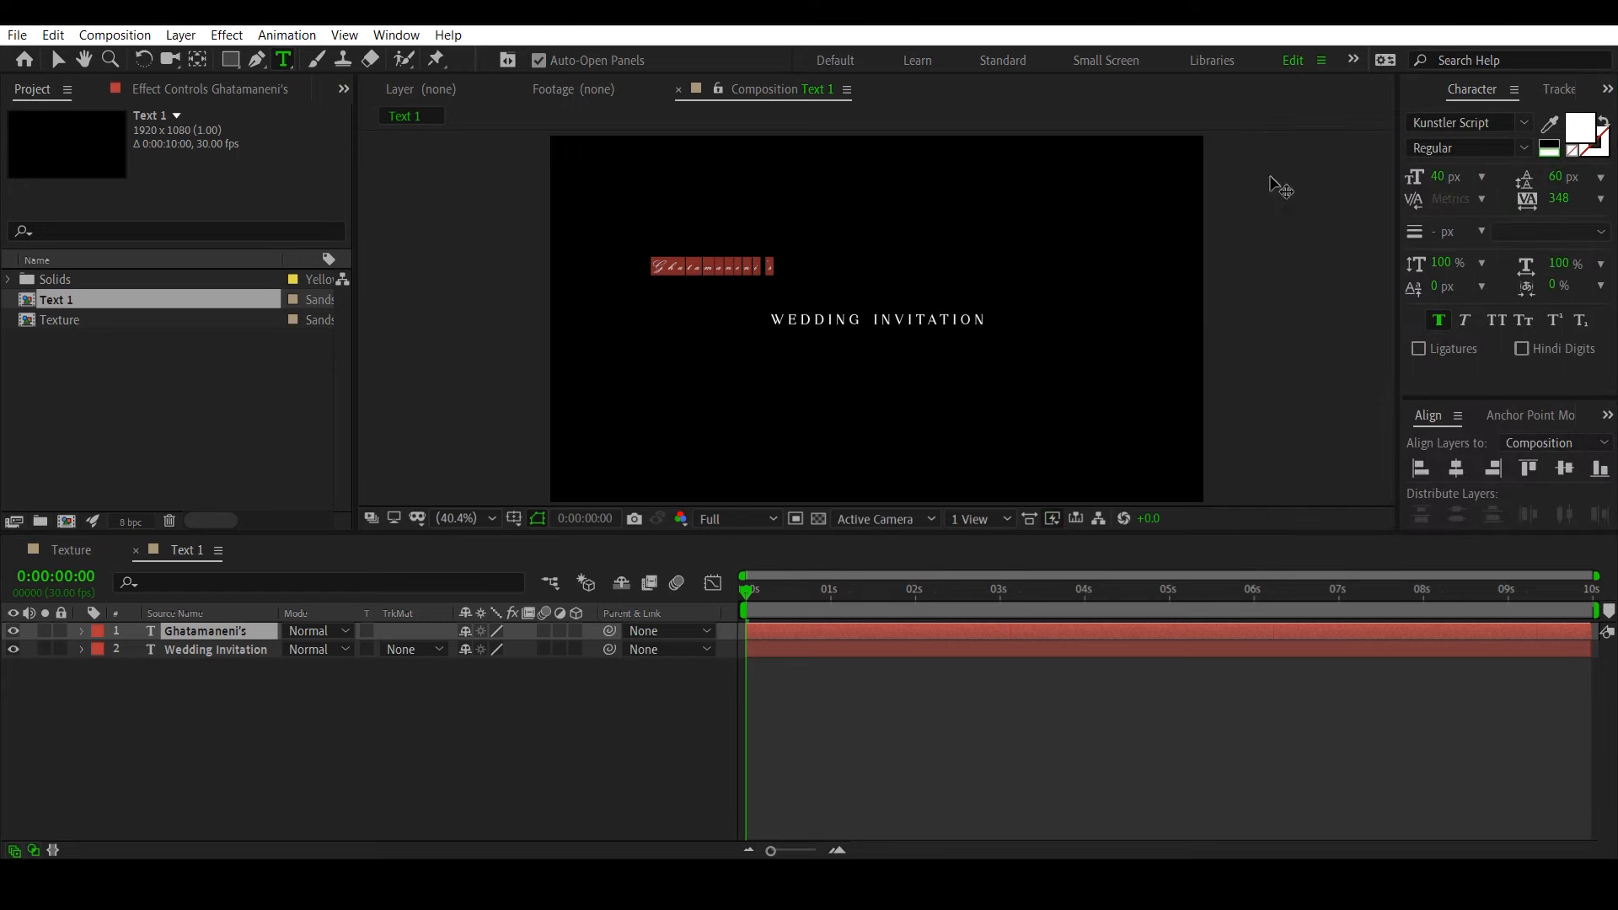
left_click(1551, 200)
type("0")
key("Return")
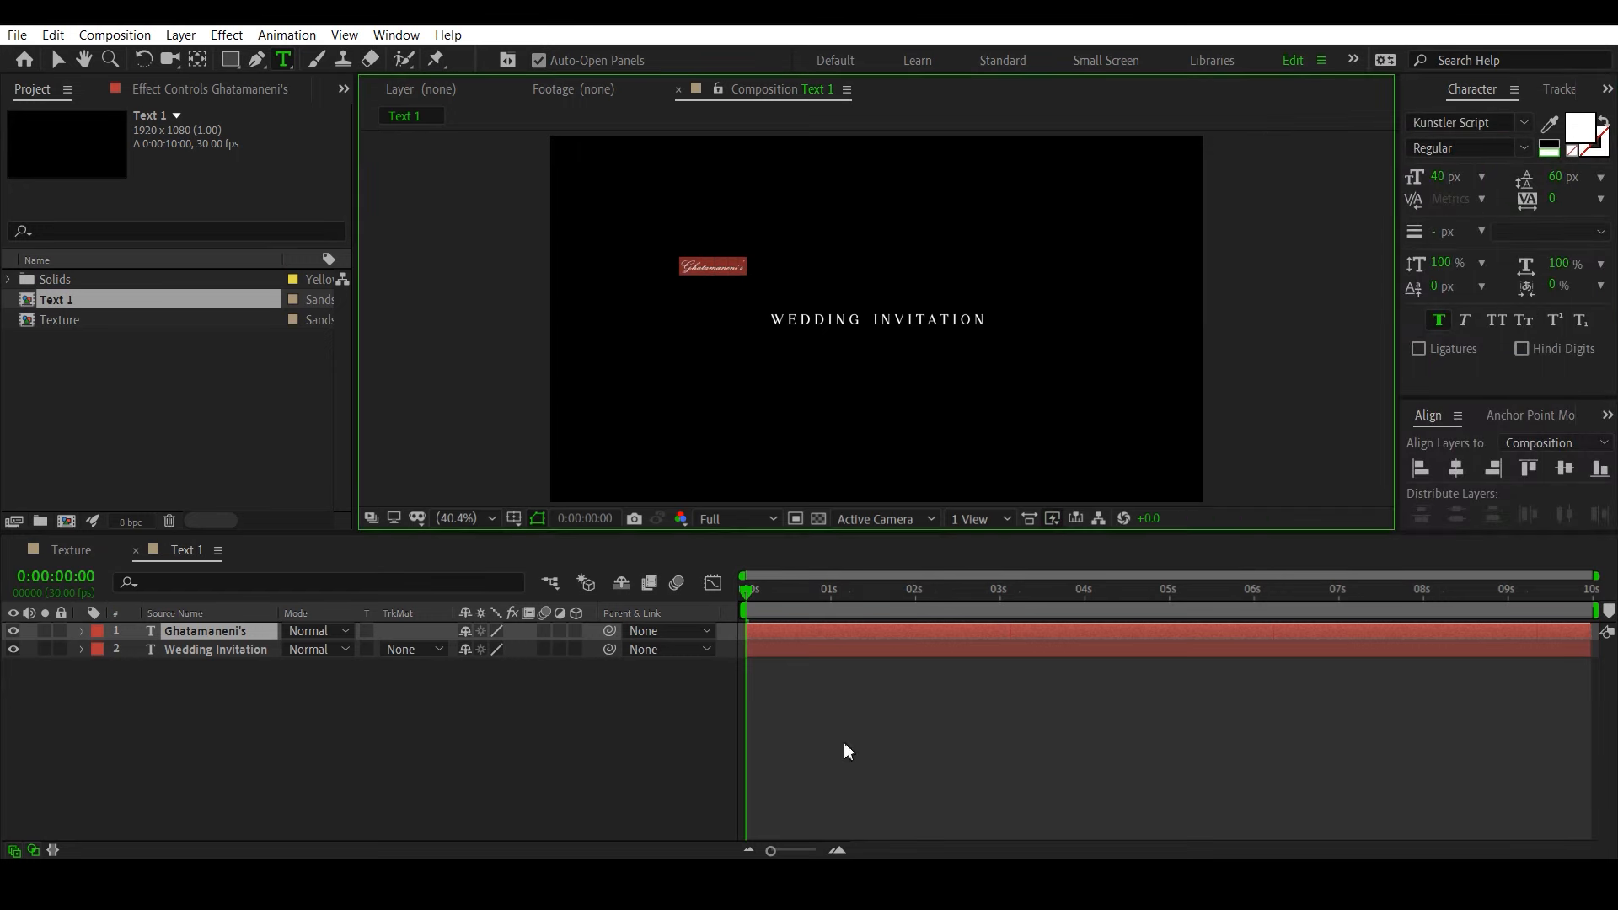
left_click(792, 738)
Step: Enlarge the family name text to 160 px and centre it horizontally and vertically in the composition
left_click(253, 632)
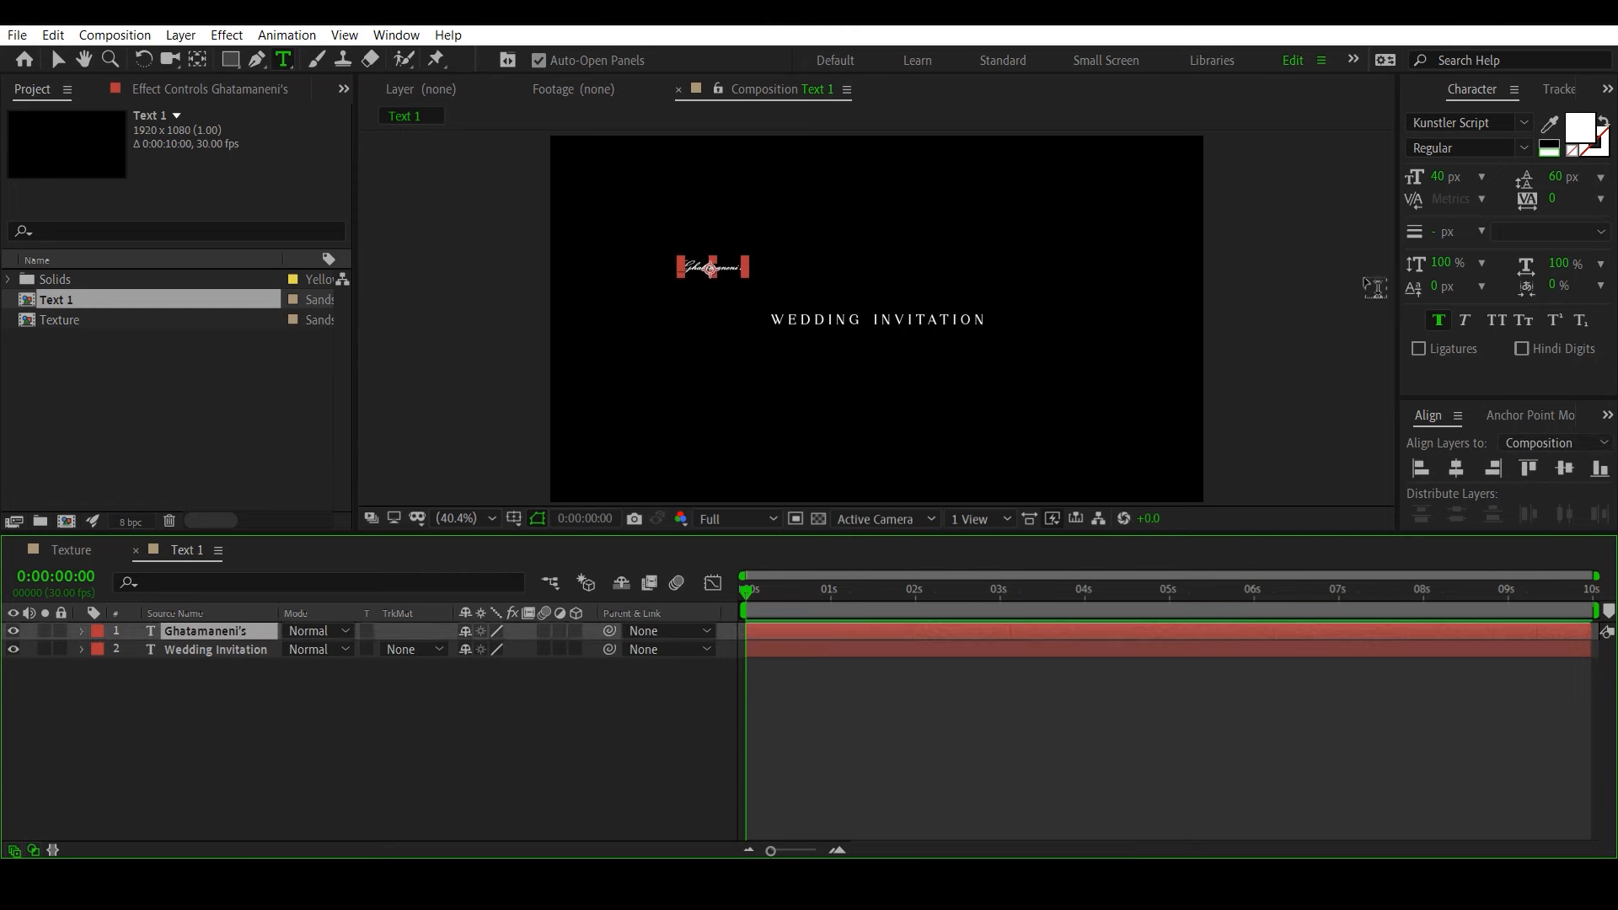
left_click_drag(1442, 177, 1574, 180)
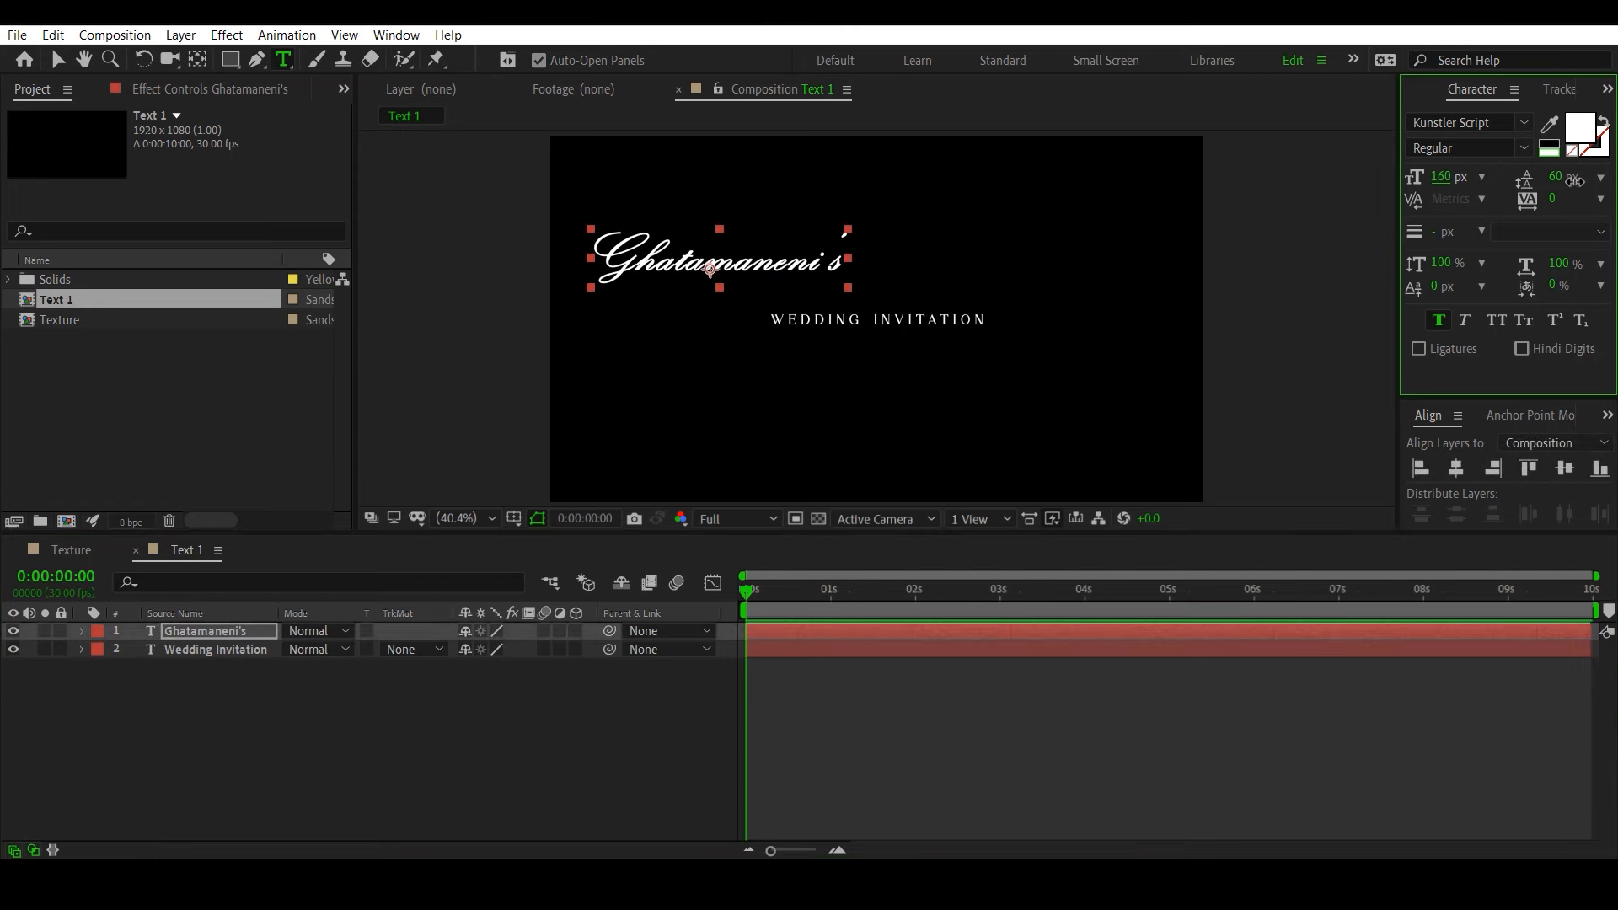
left_click(1456, 468)
left_click(1564, 468)
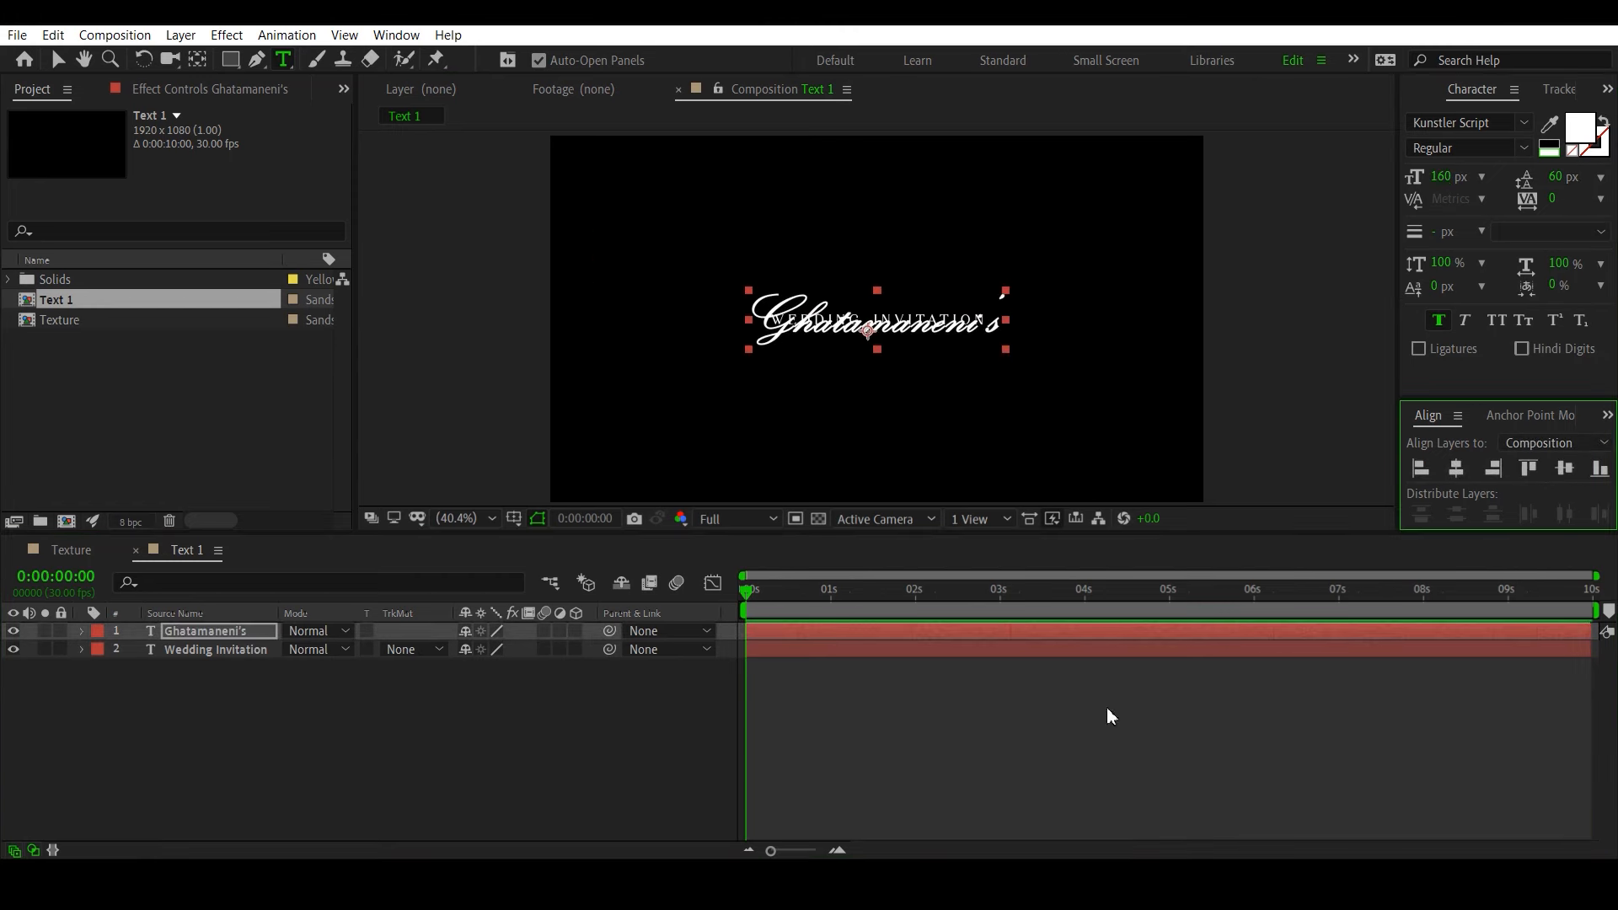
Step: Move the Wedding Invitation layer down to a vertical position of 615
left_click(1049, 775)
left_click(177, 630)
left_click(199, 651)
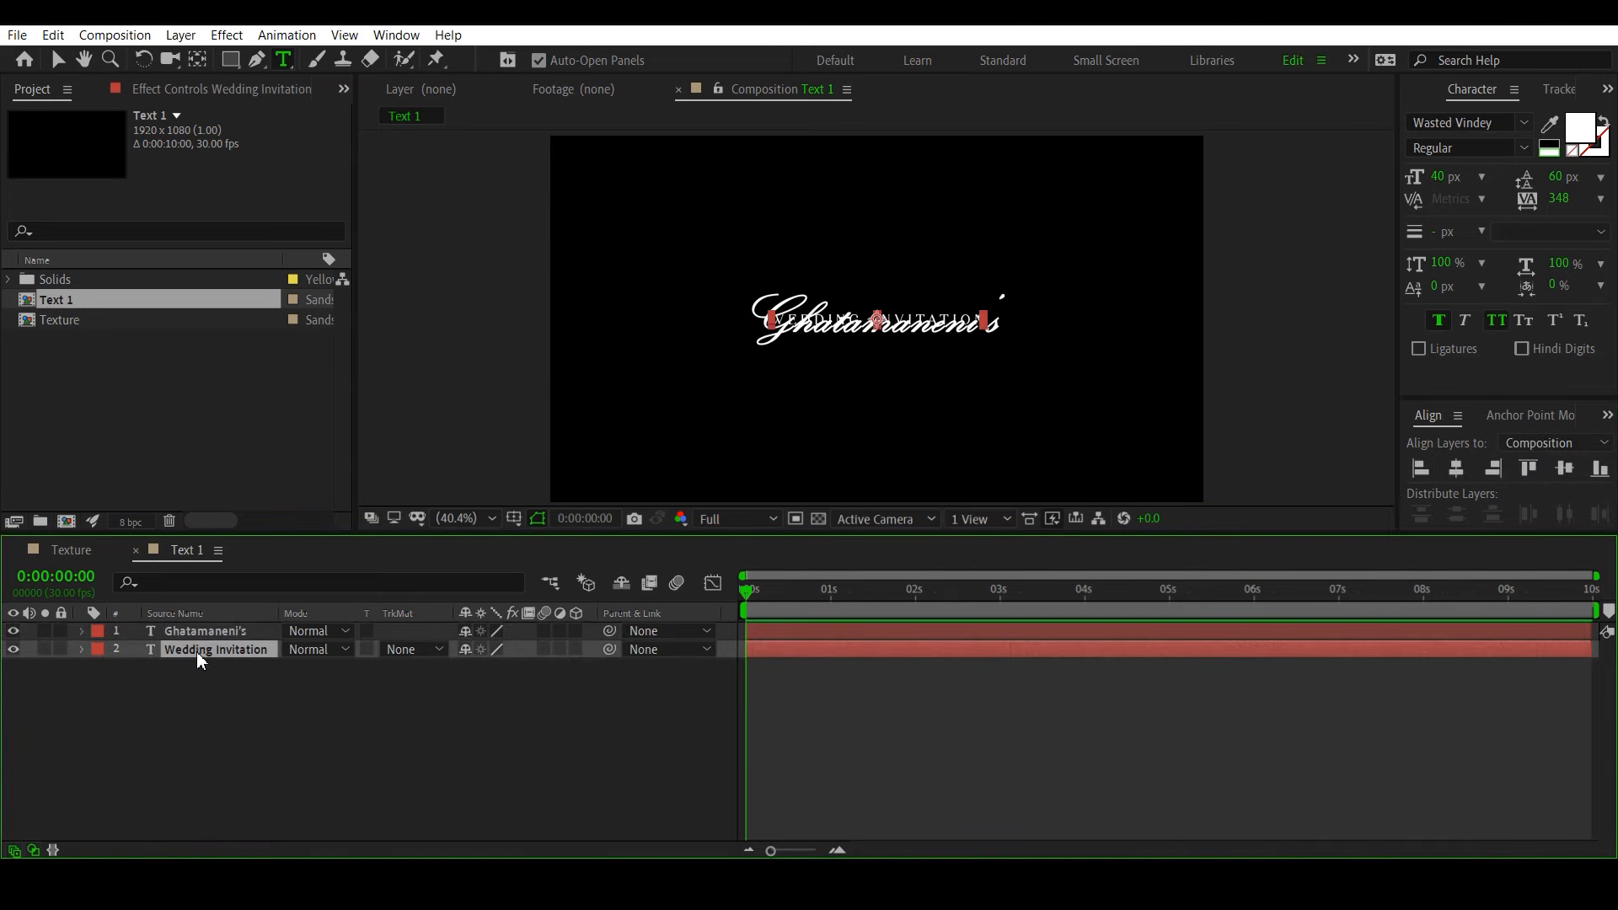
key("p")
left_click_drag(506, 667, 573, 675)
Step: Increase the family name text to 190 px and re-centre it in the composition
left_click(224, 632)
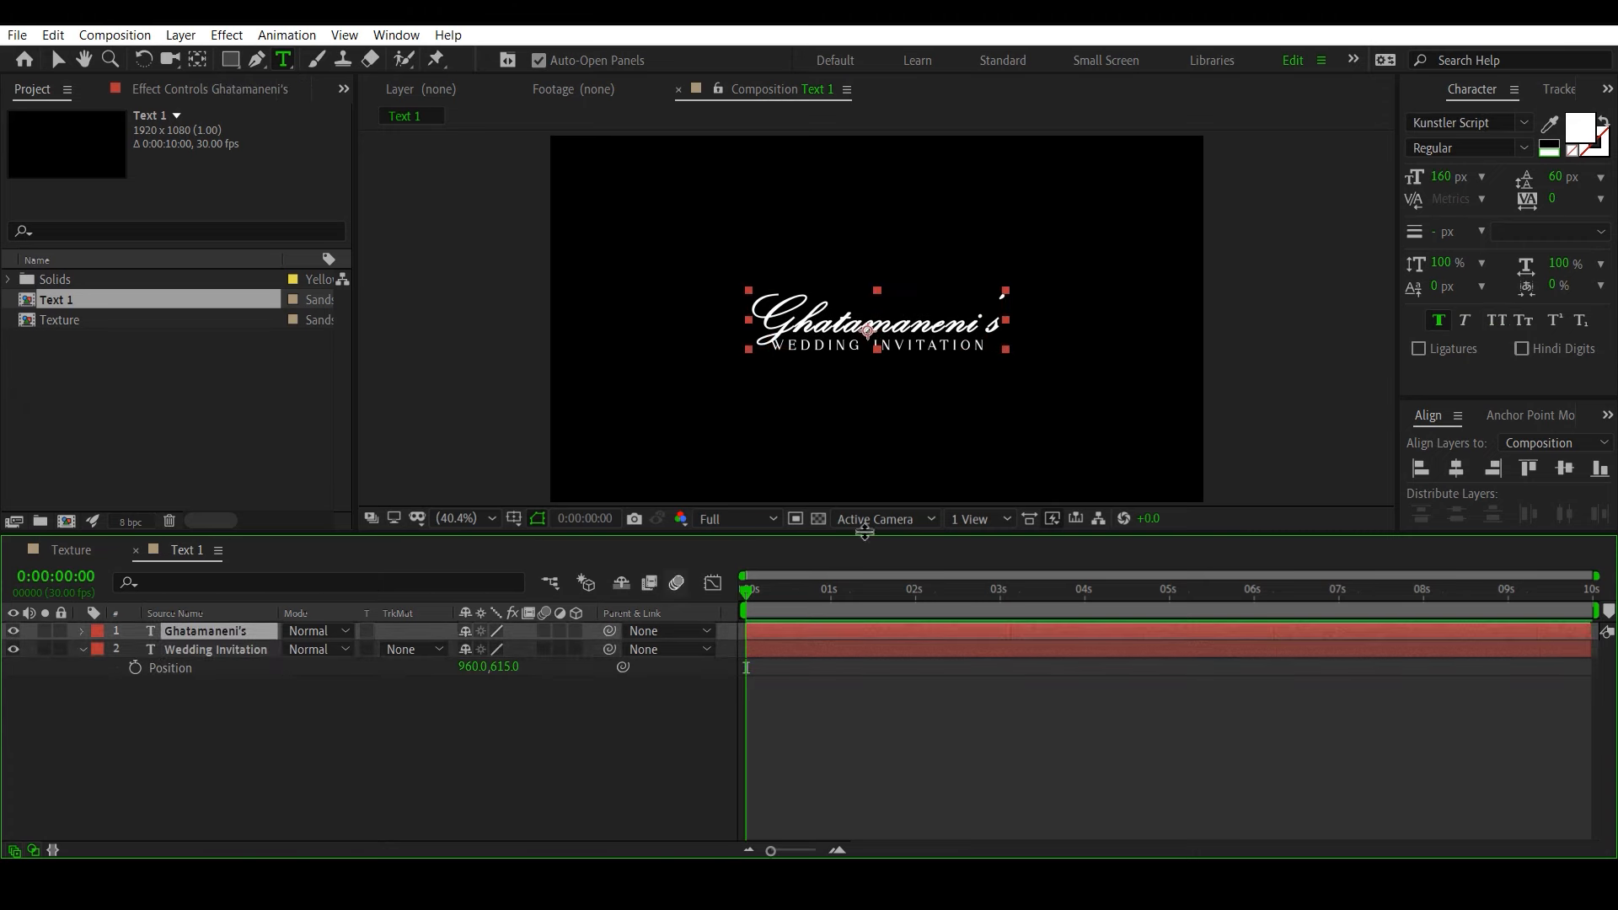
left_click_drag(1439, 177, 1480, 178)
left_click(1456, 468)
left_click(1564, 469)
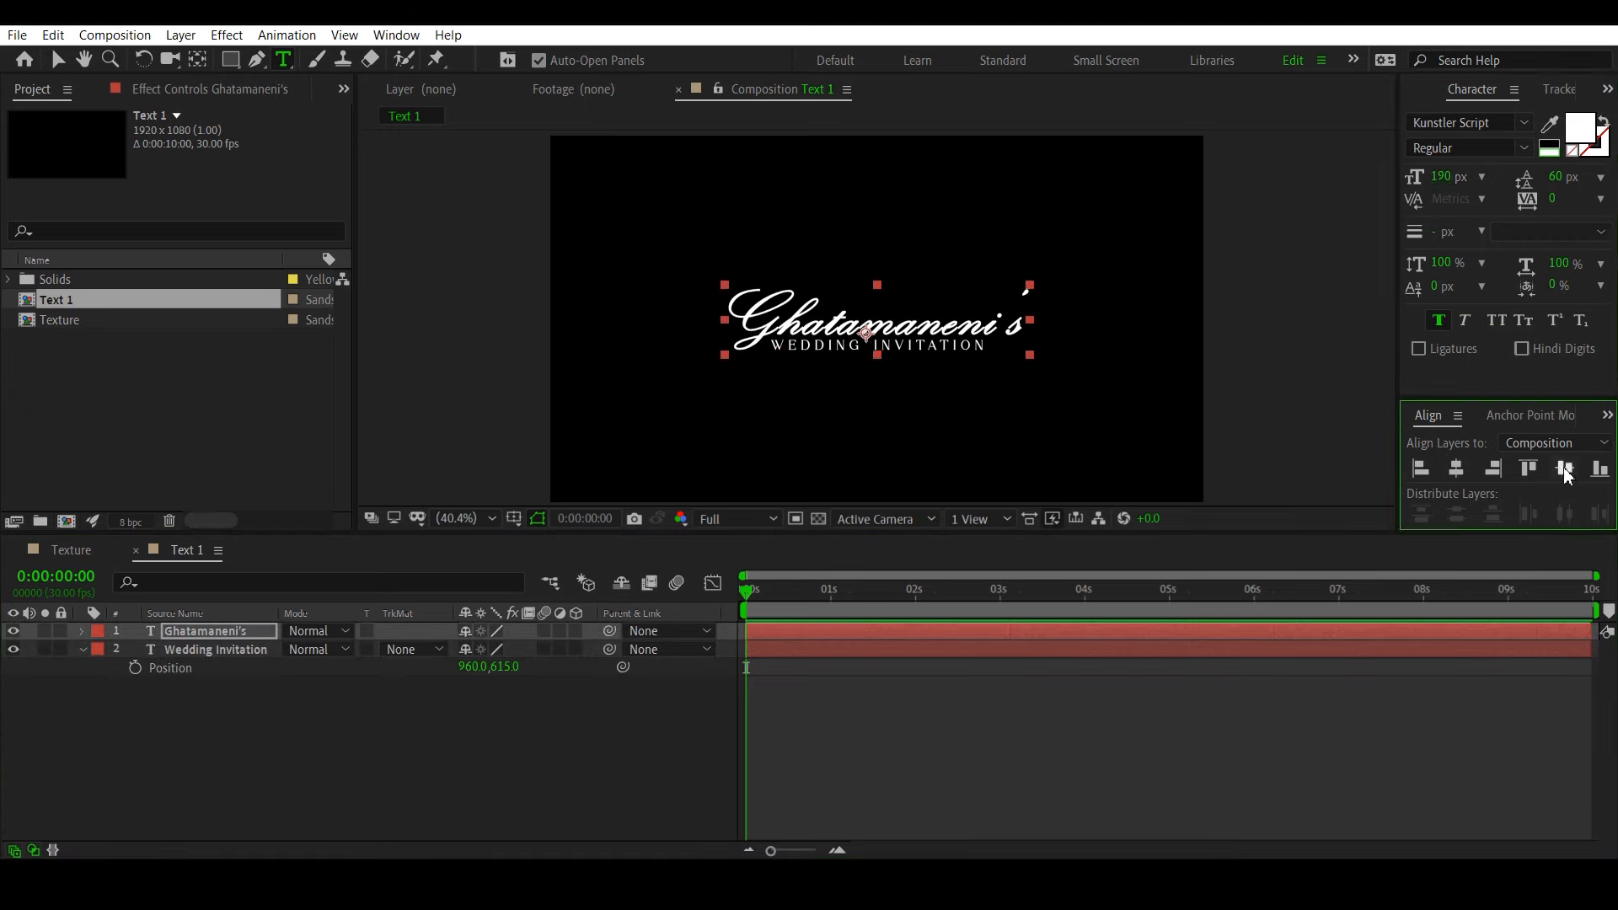
Step: Shift the Wedding Invitation layer horizontally to an X position of 983
left_click(1171, 736)
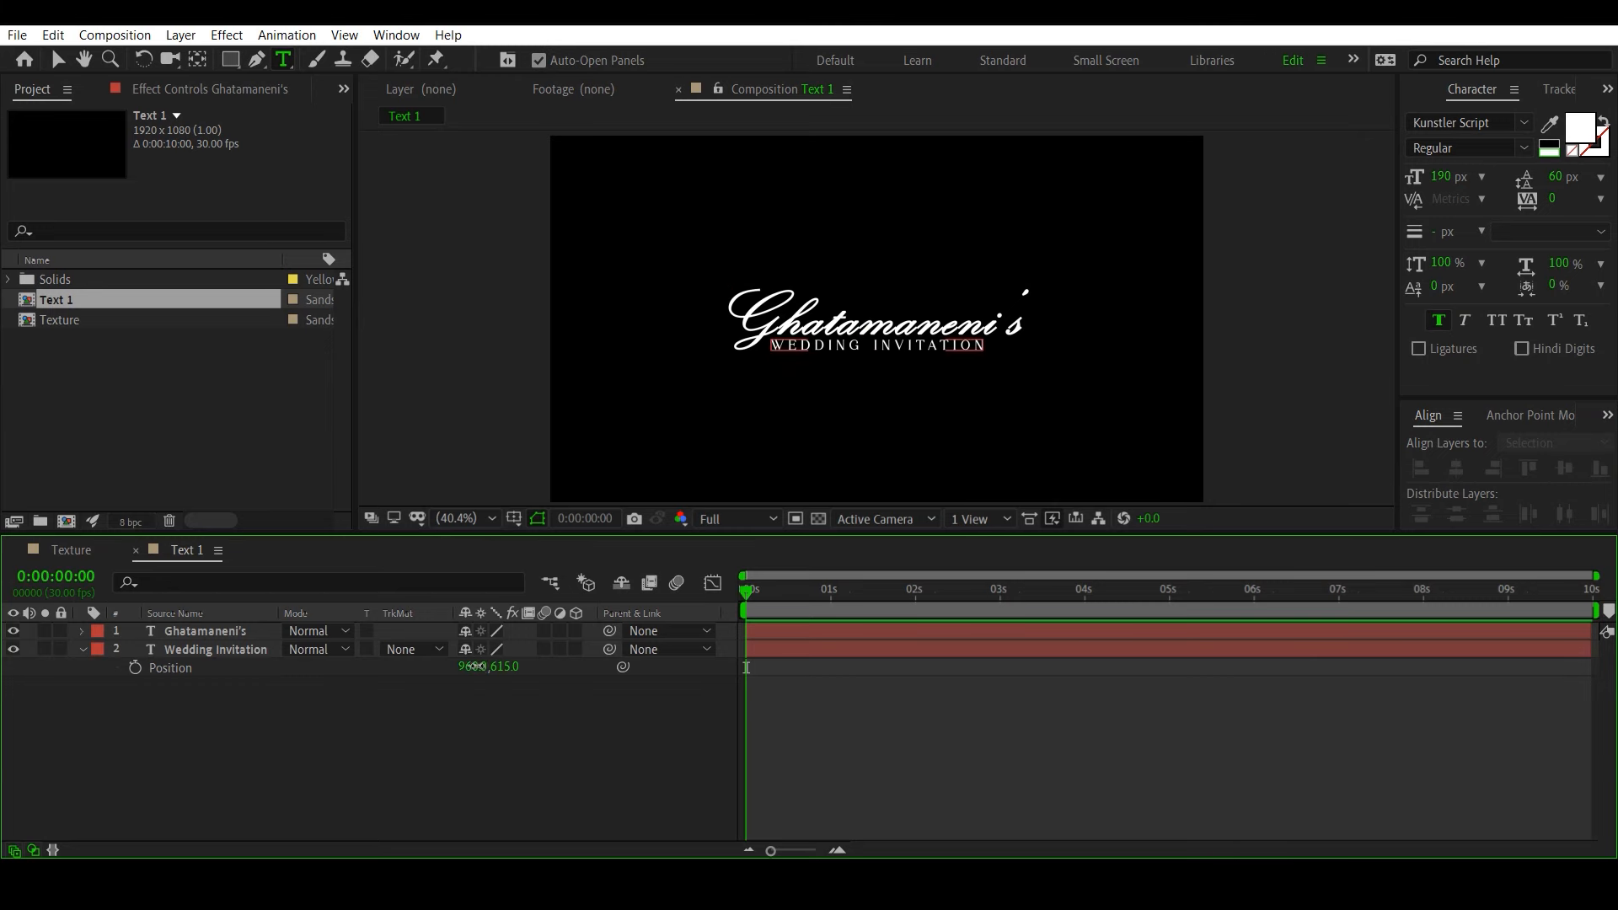
left_click_drag(477, 666, 517, 722)
left_click(517, 722)
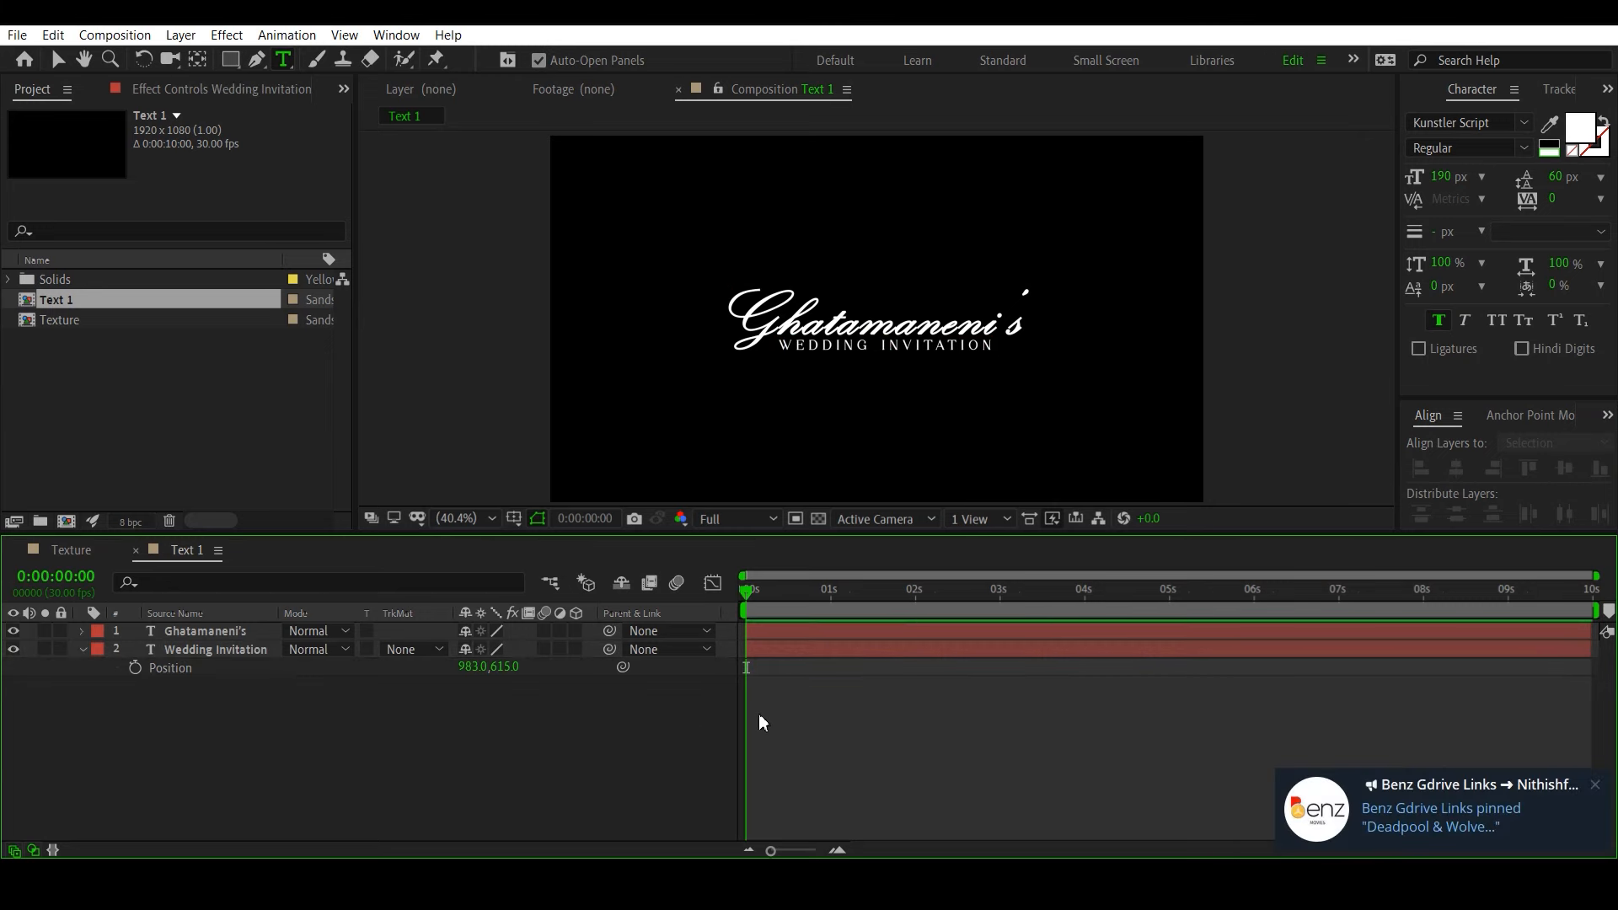
left_click(1597, 794)
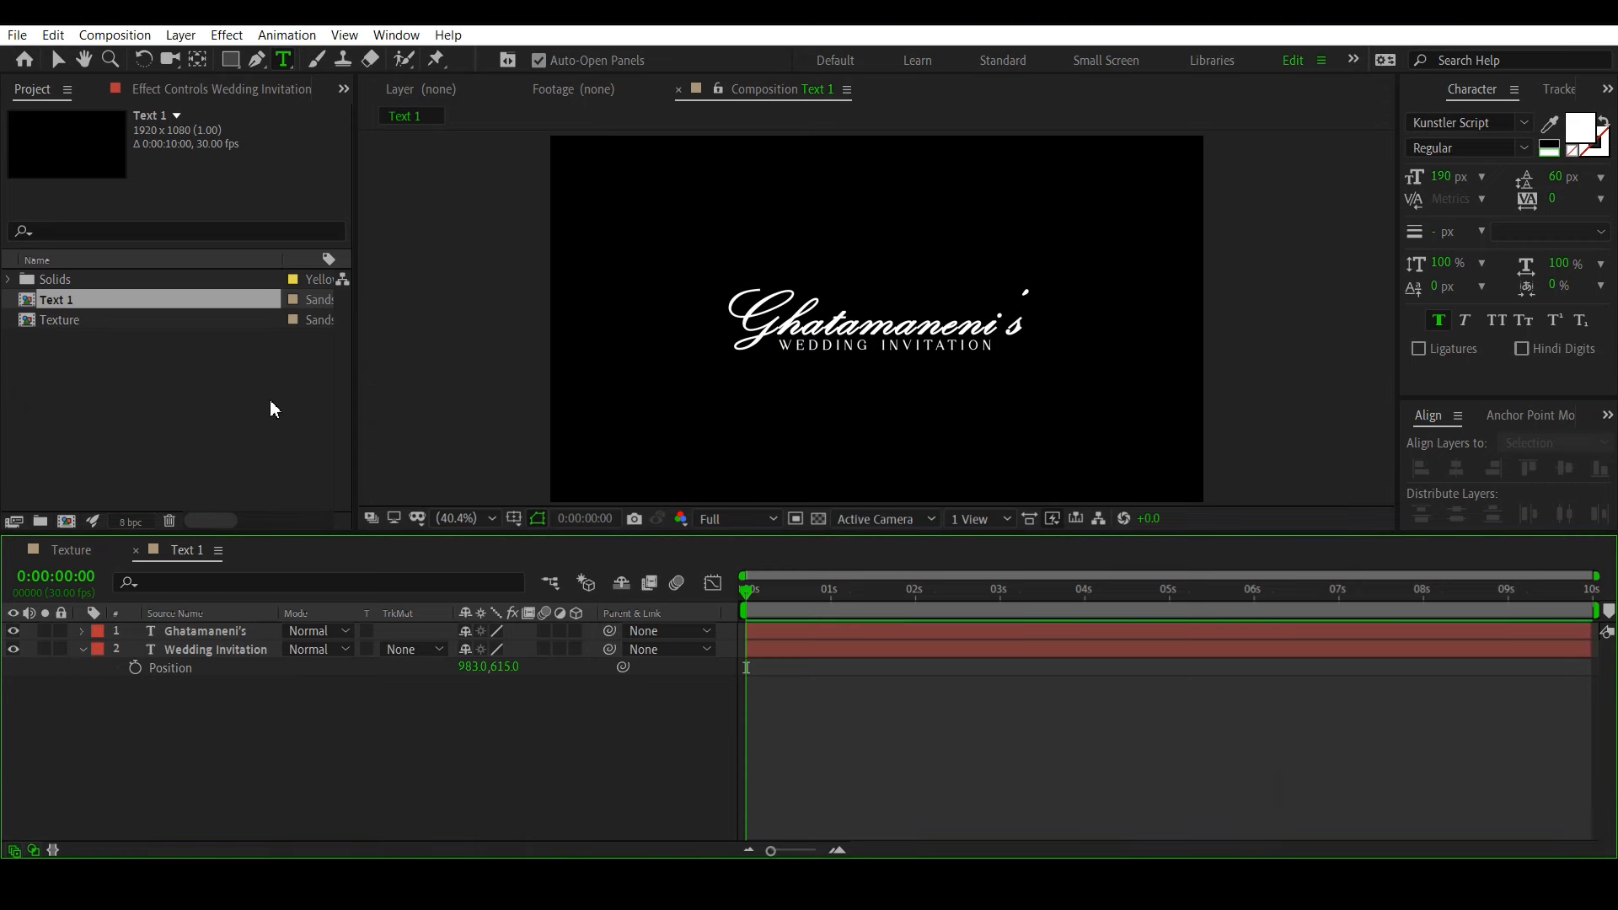
Step: Create a new 1920 x 1080, 30 fps, 10-second composition named Main
left_click(66, 521)
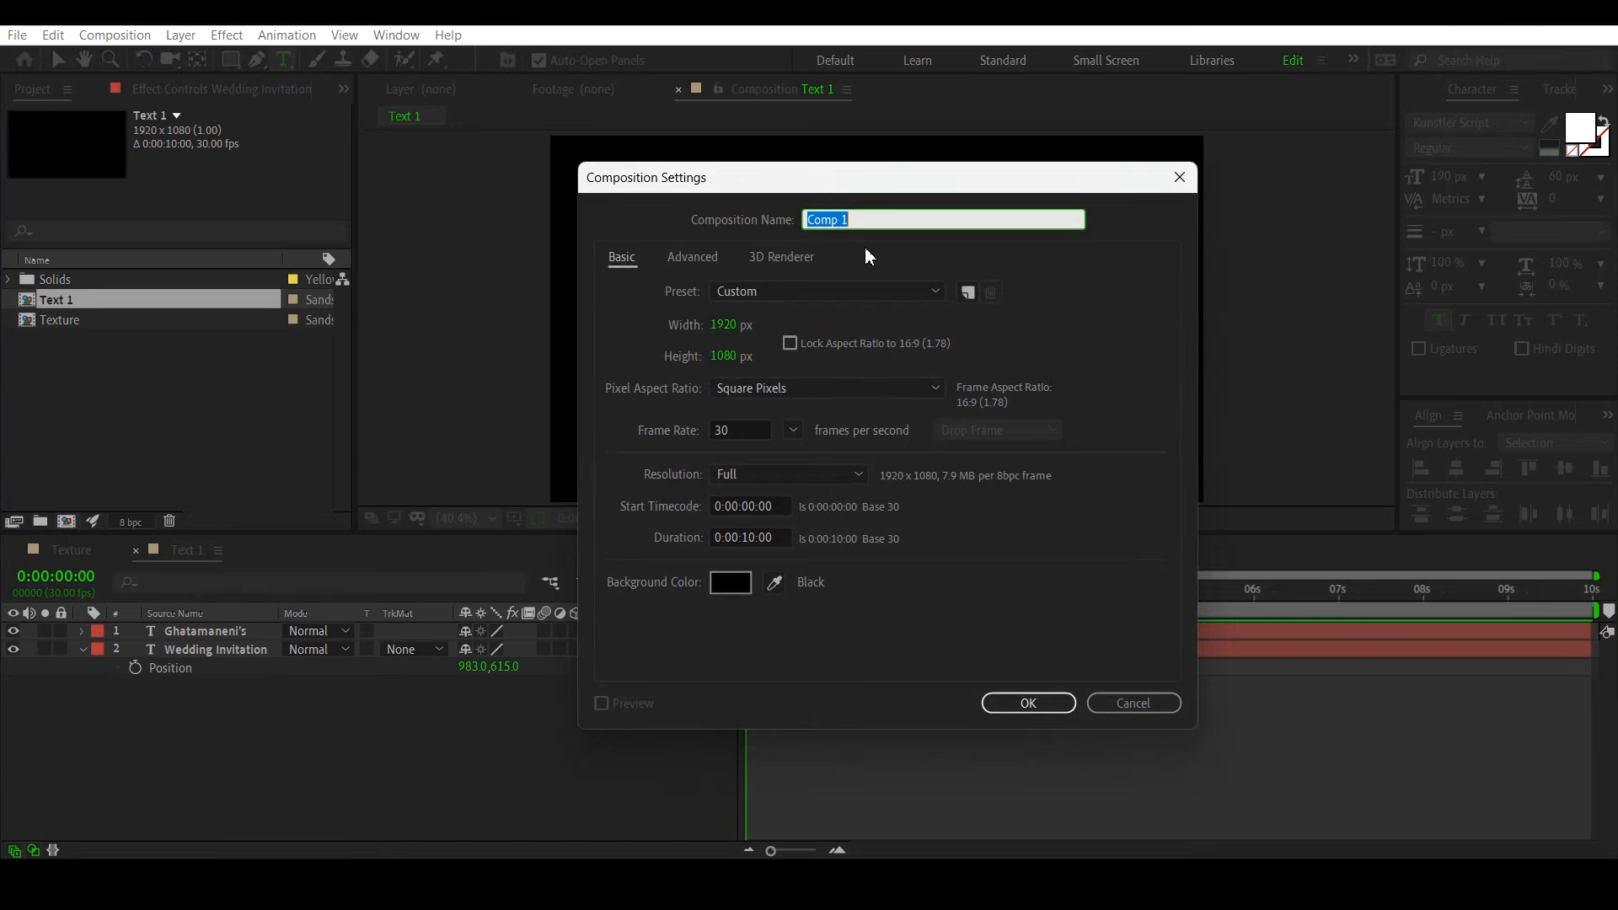
type("Main")
left_click(1022, 703)
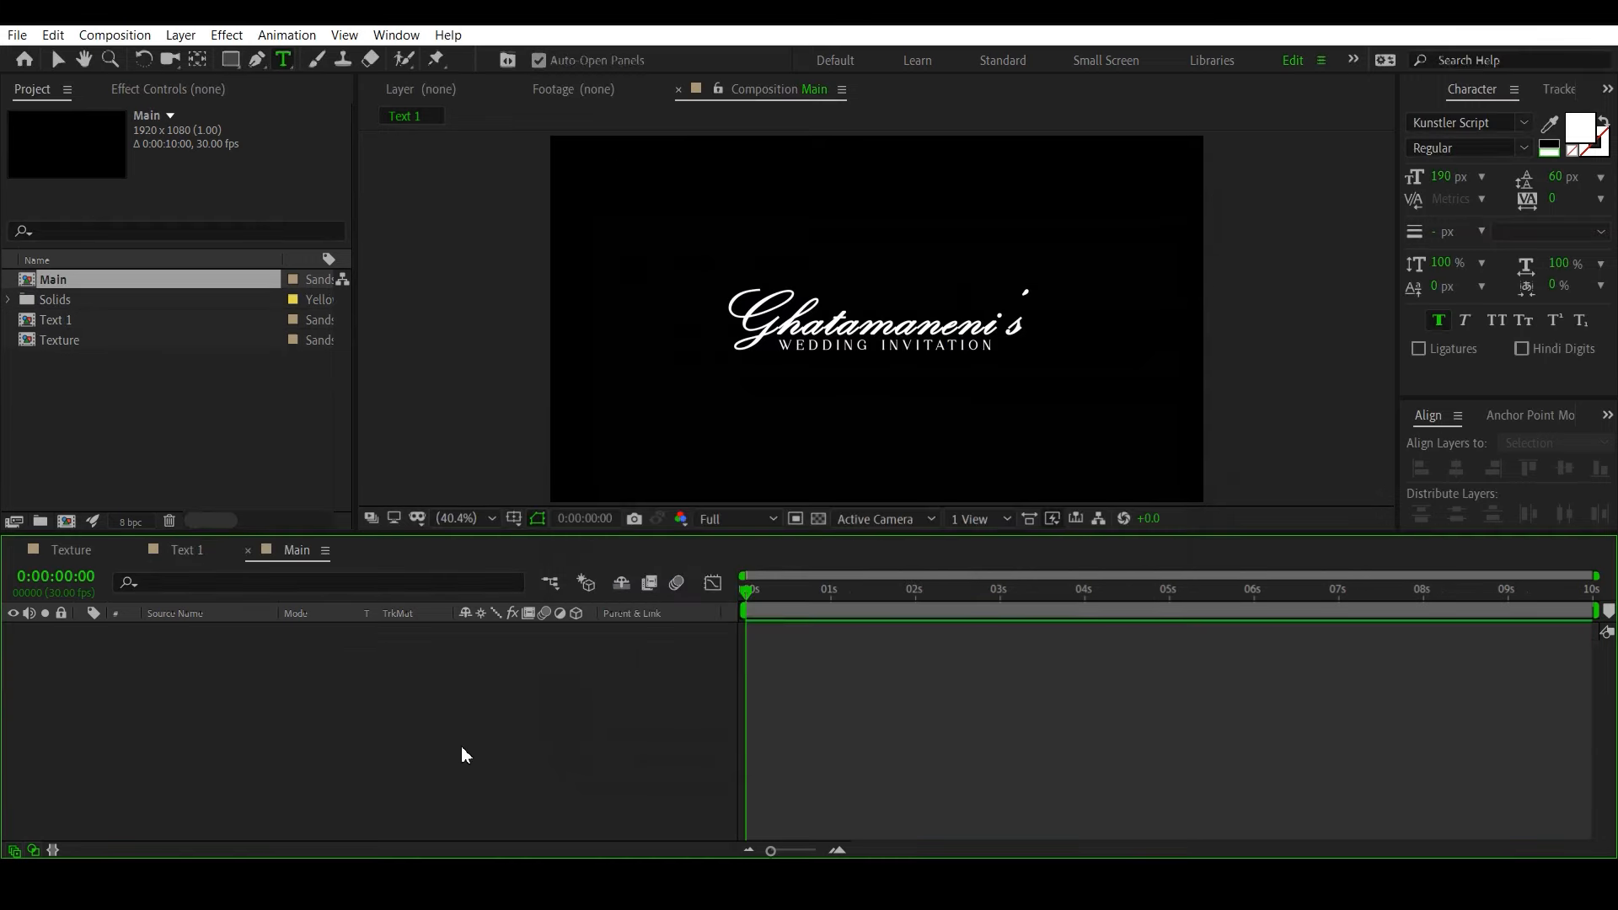
Step: Add the Text 1 composition to Main and place the Texture composition beneath it
left_click(52, 338)
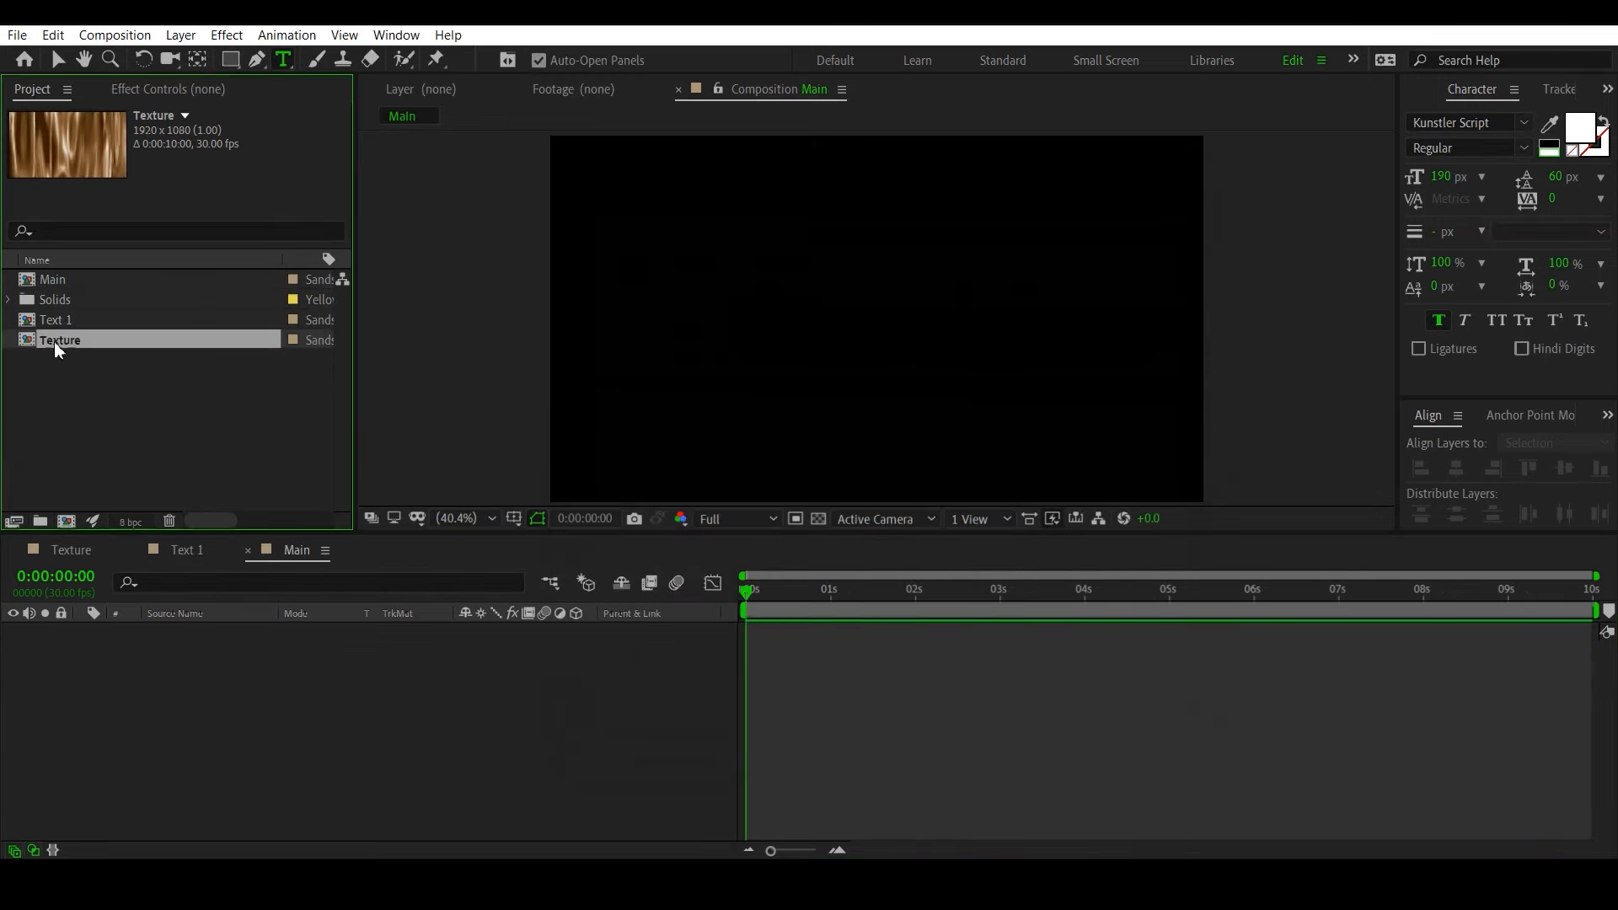
left_click(83, 319)
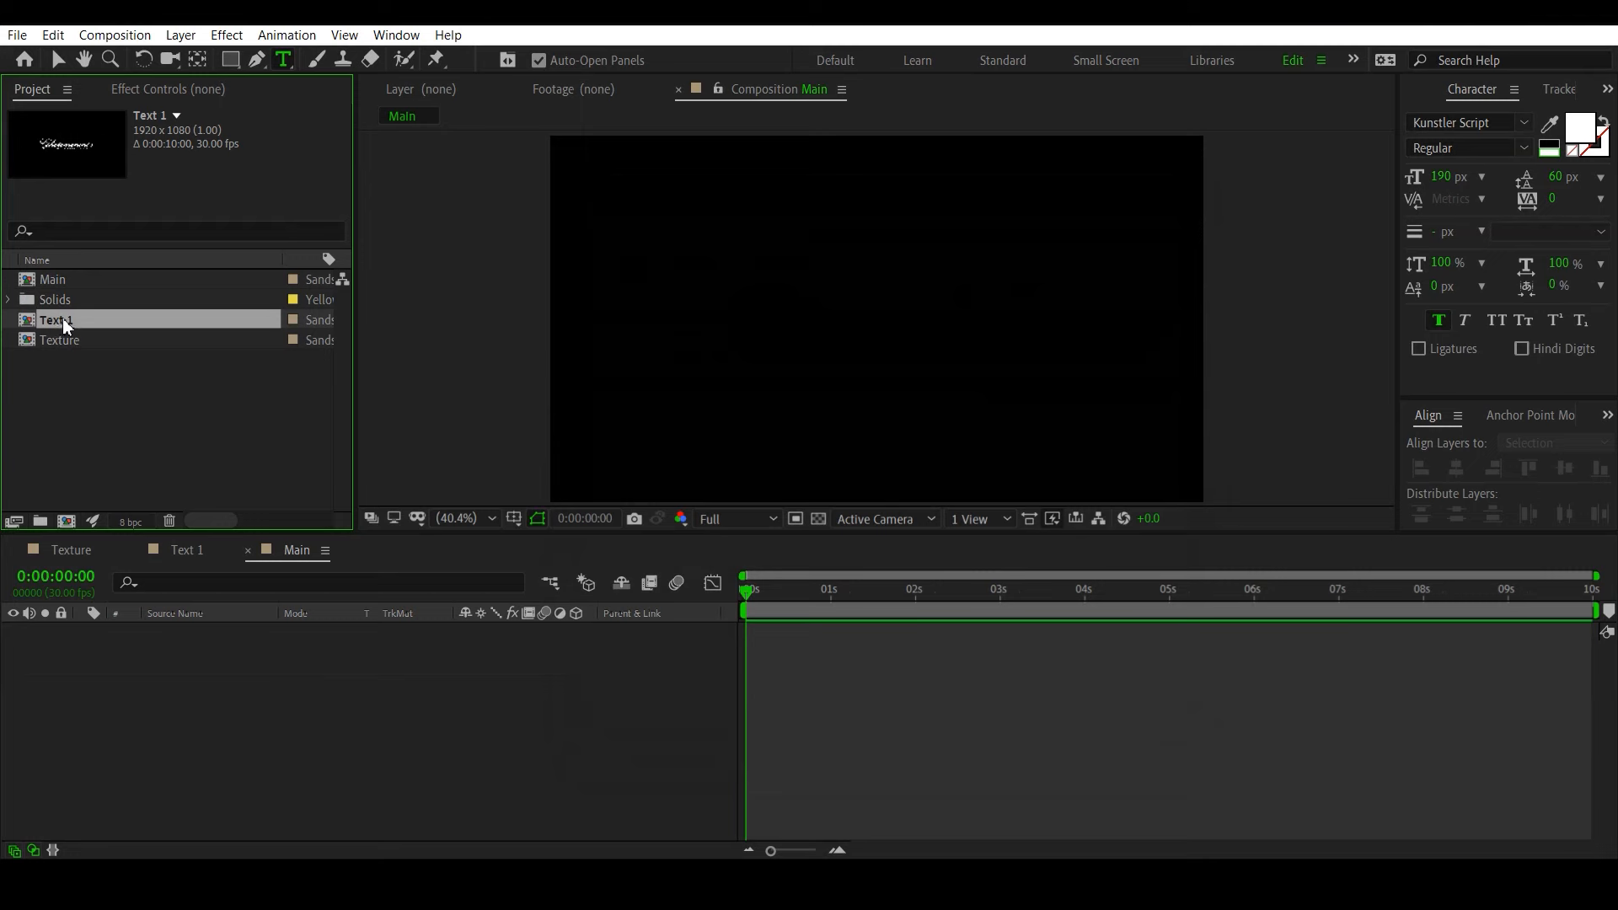
left_click_drag(53, 317, 109, 636)
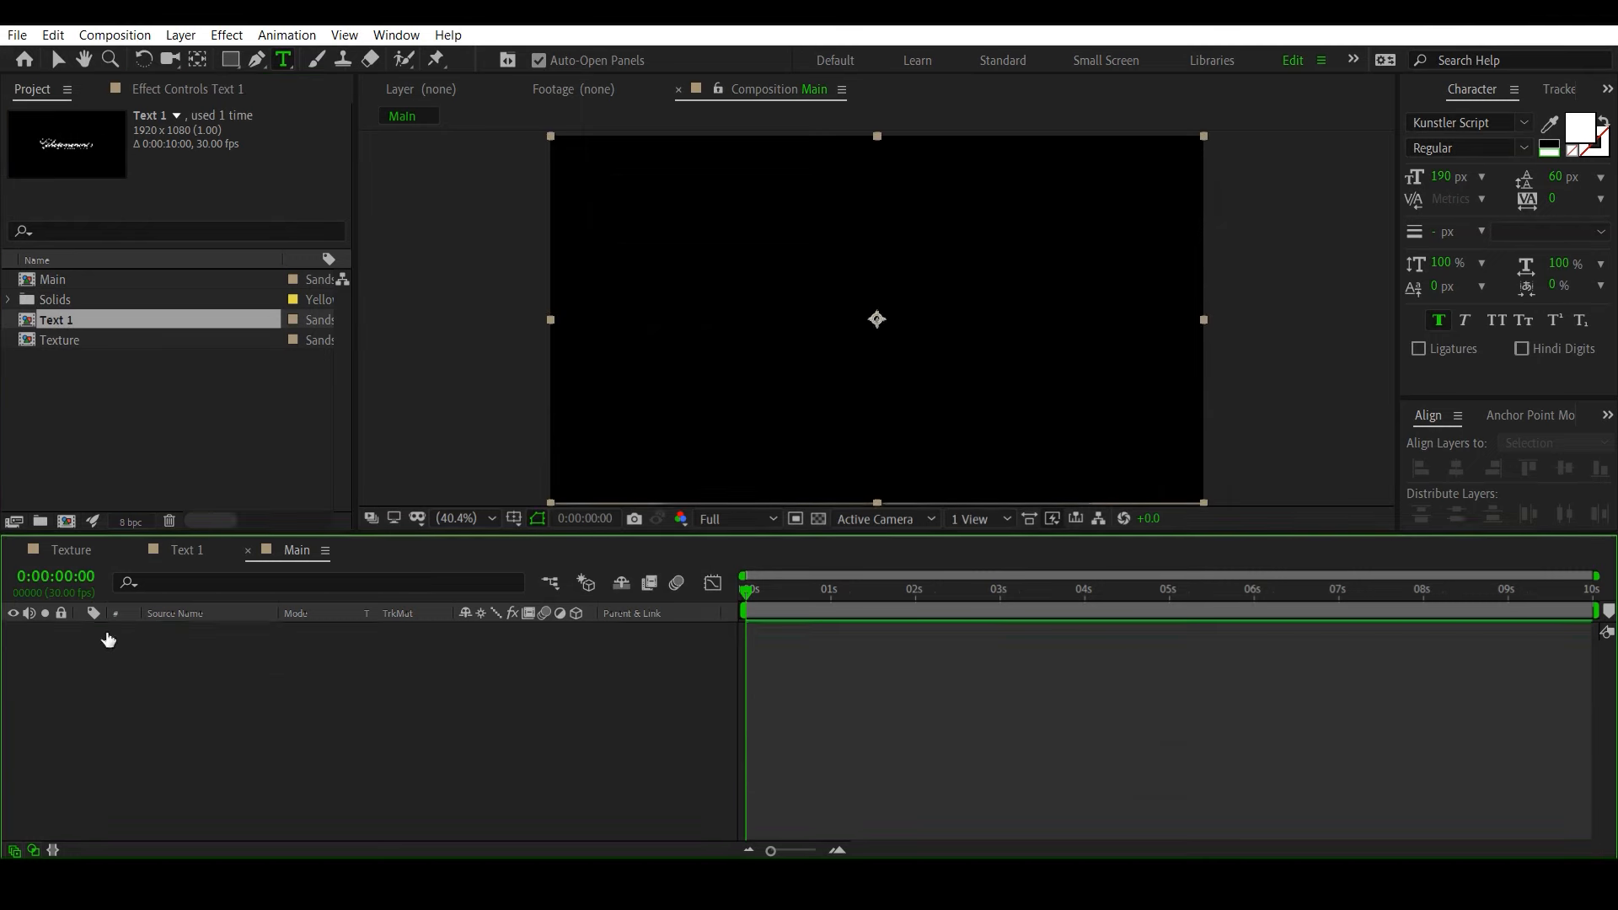
left_click(126, 340)
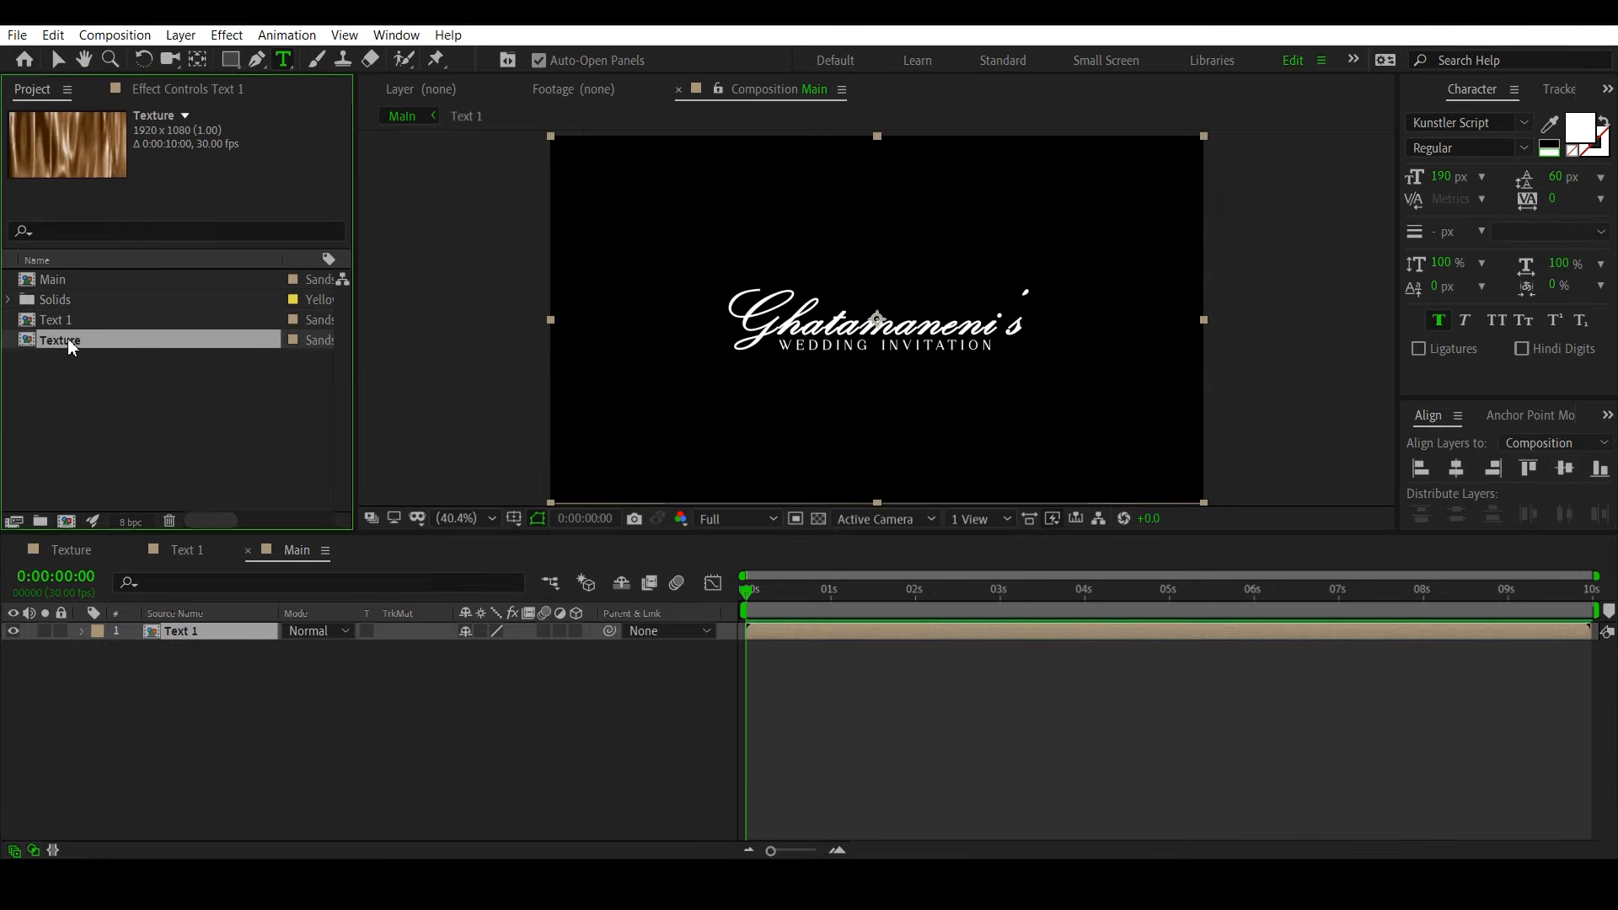
left_click_drag(68, 337, 159, 676)
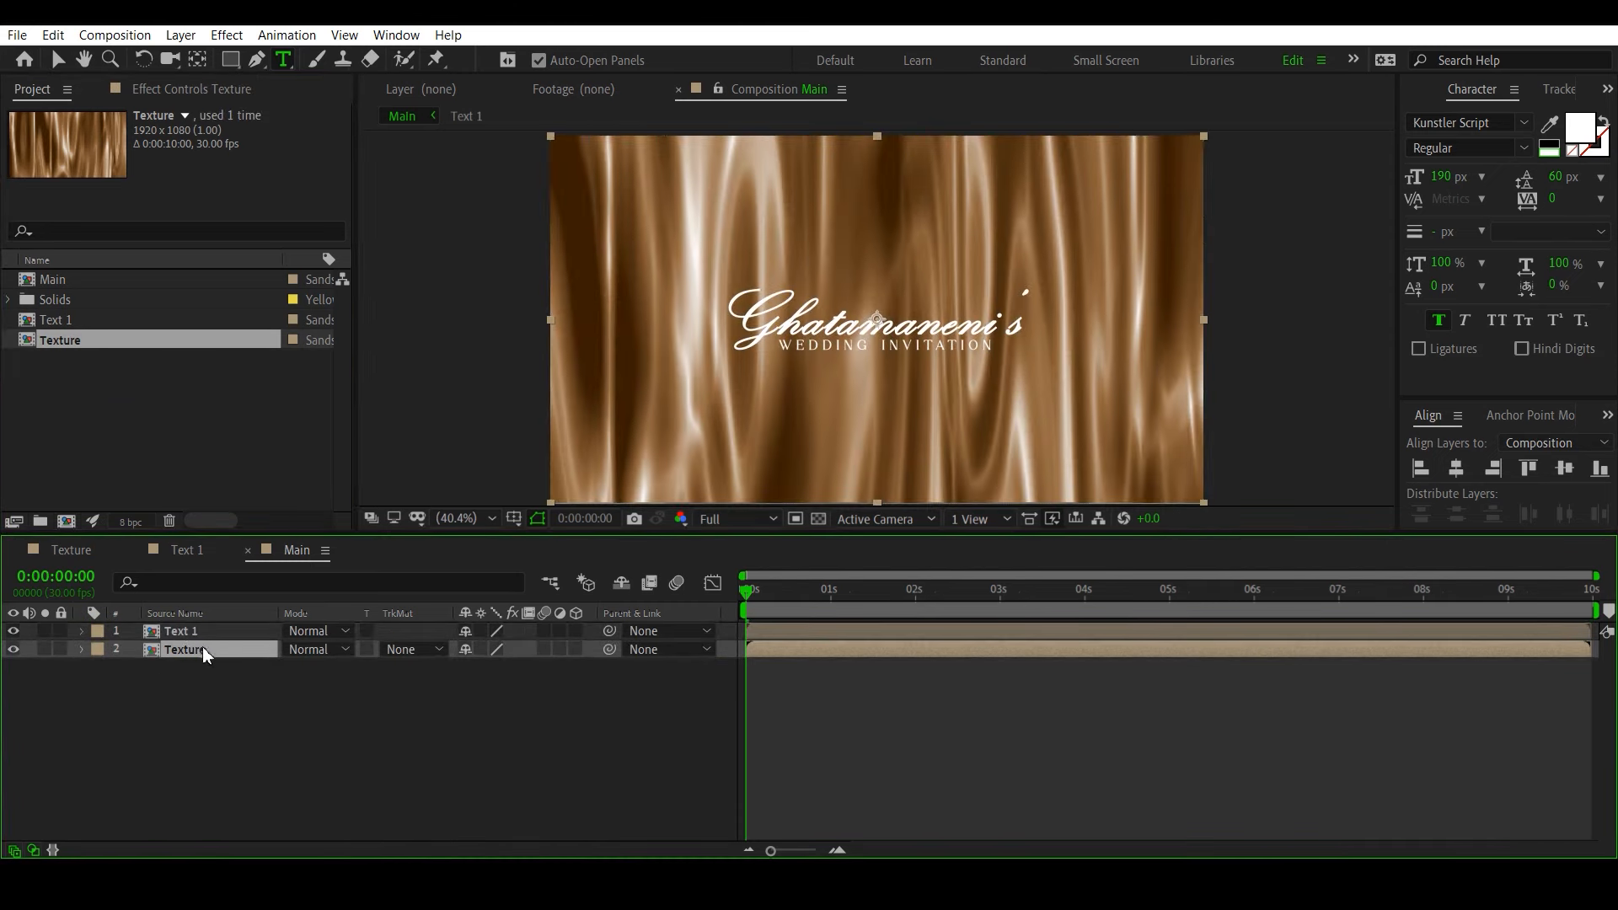
Step: Set the Texture layer's track matte to Alpha Matte "Text 1"
left_click(59, 60)
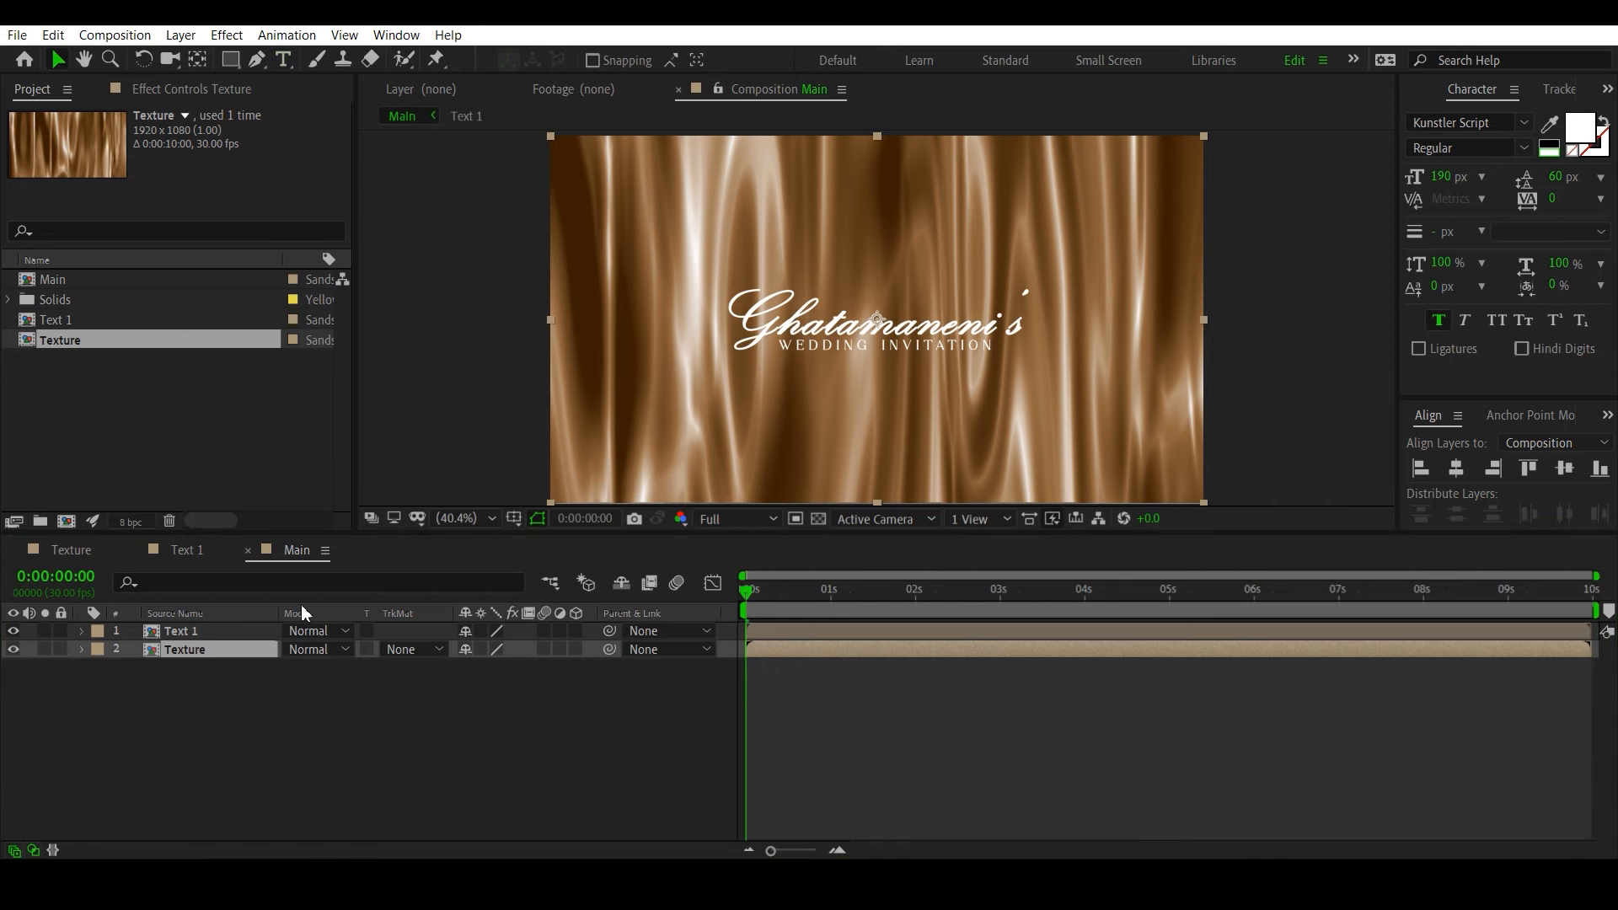
left_click(434, 654)
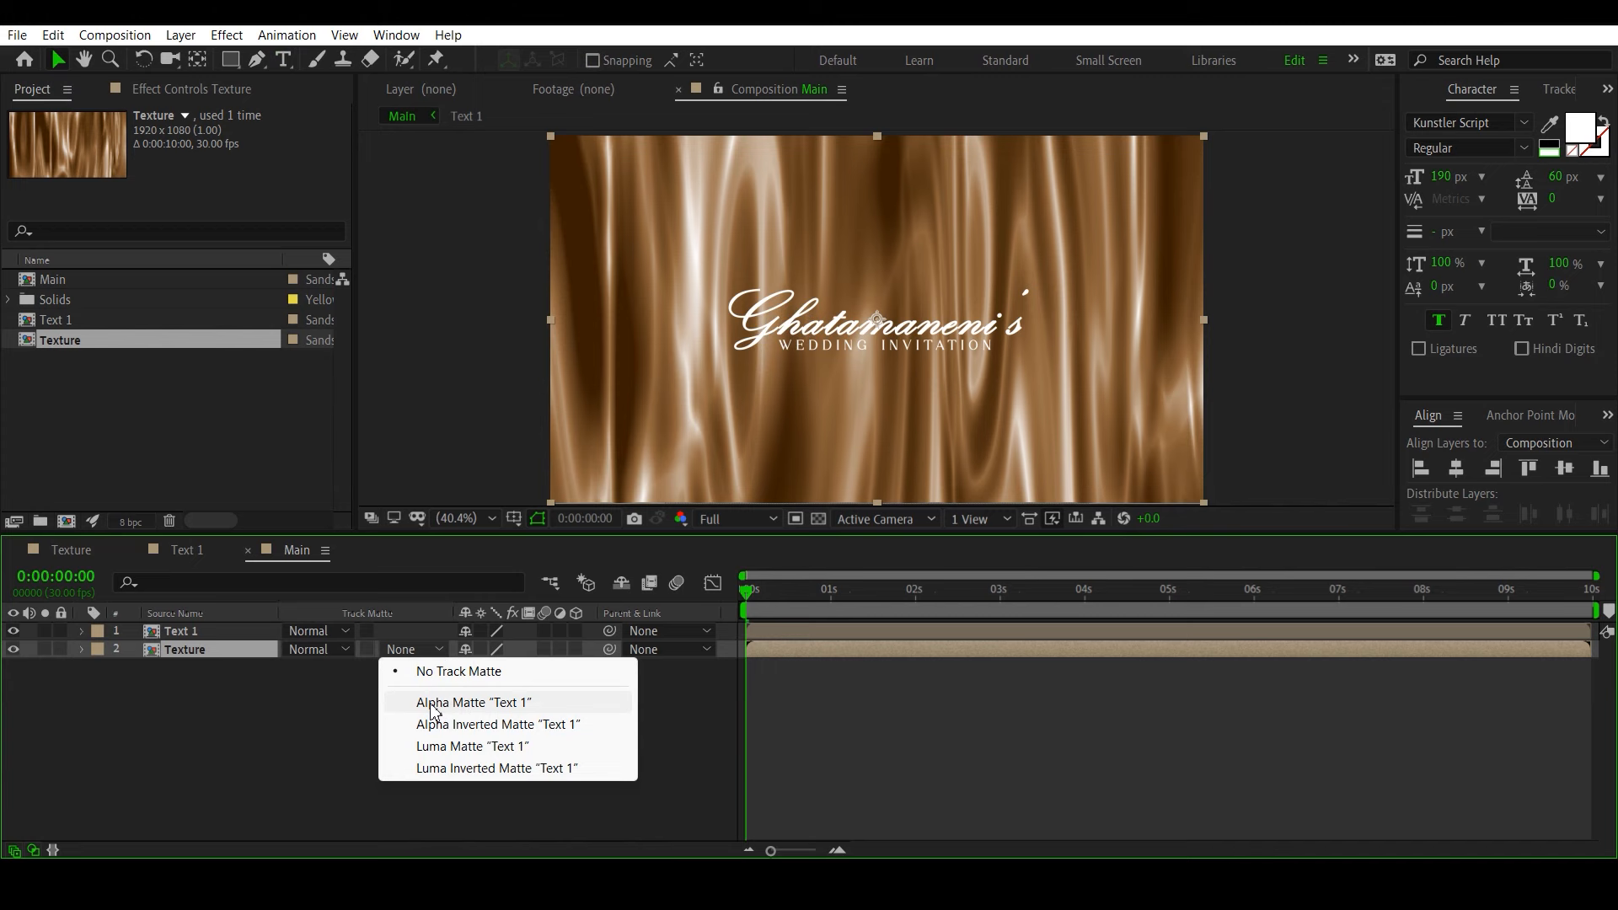
left_click(487, 710)
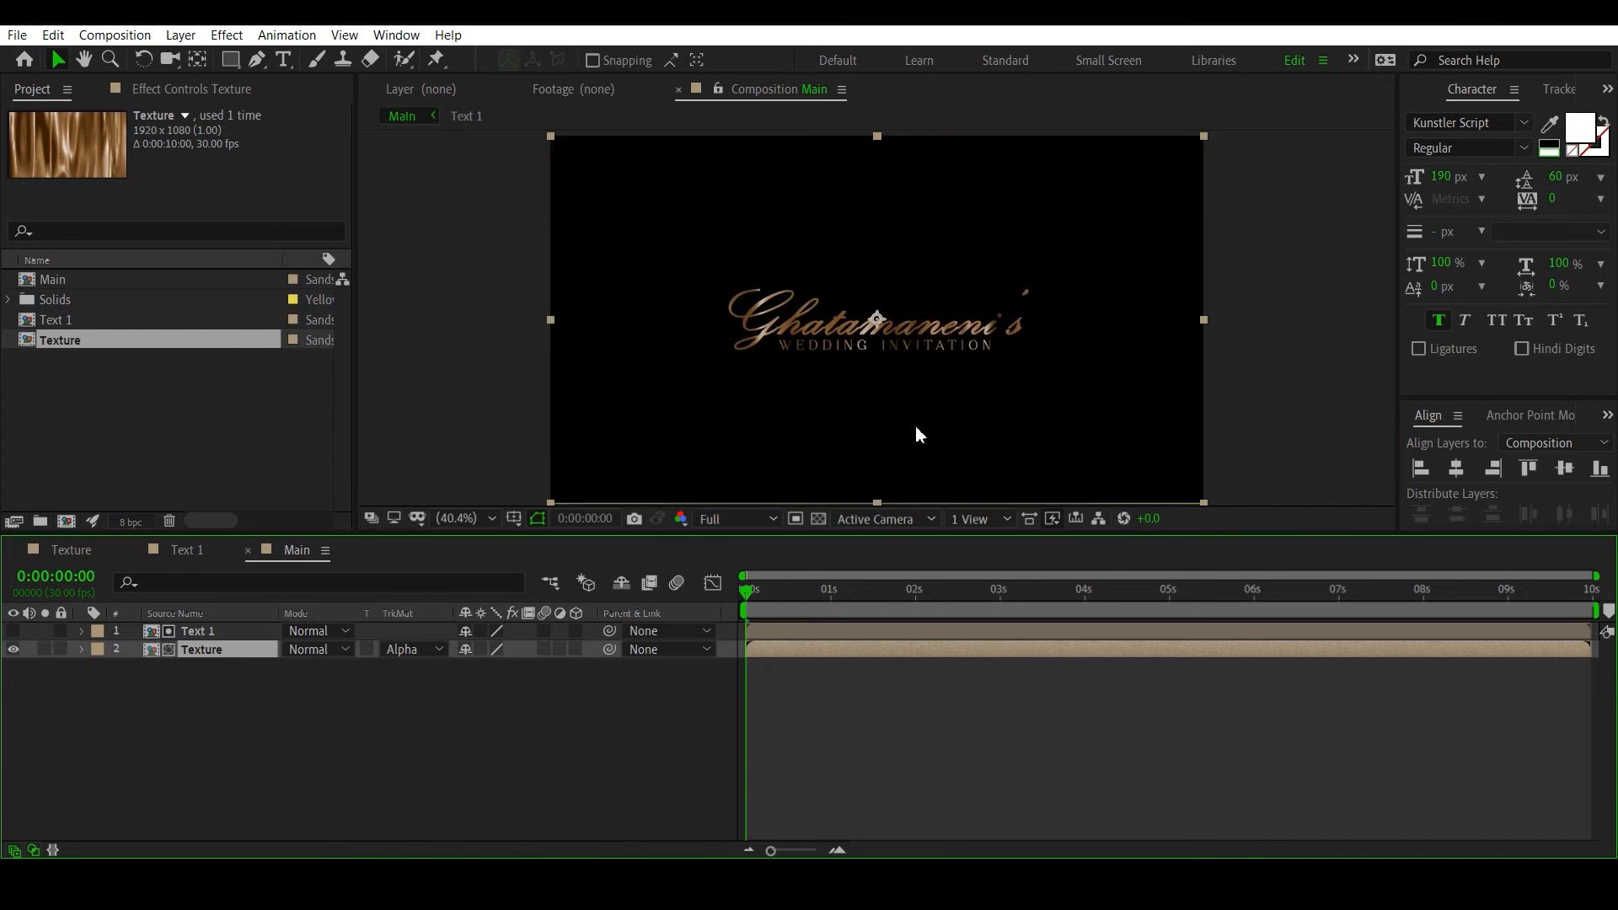
left_click(258, 743)
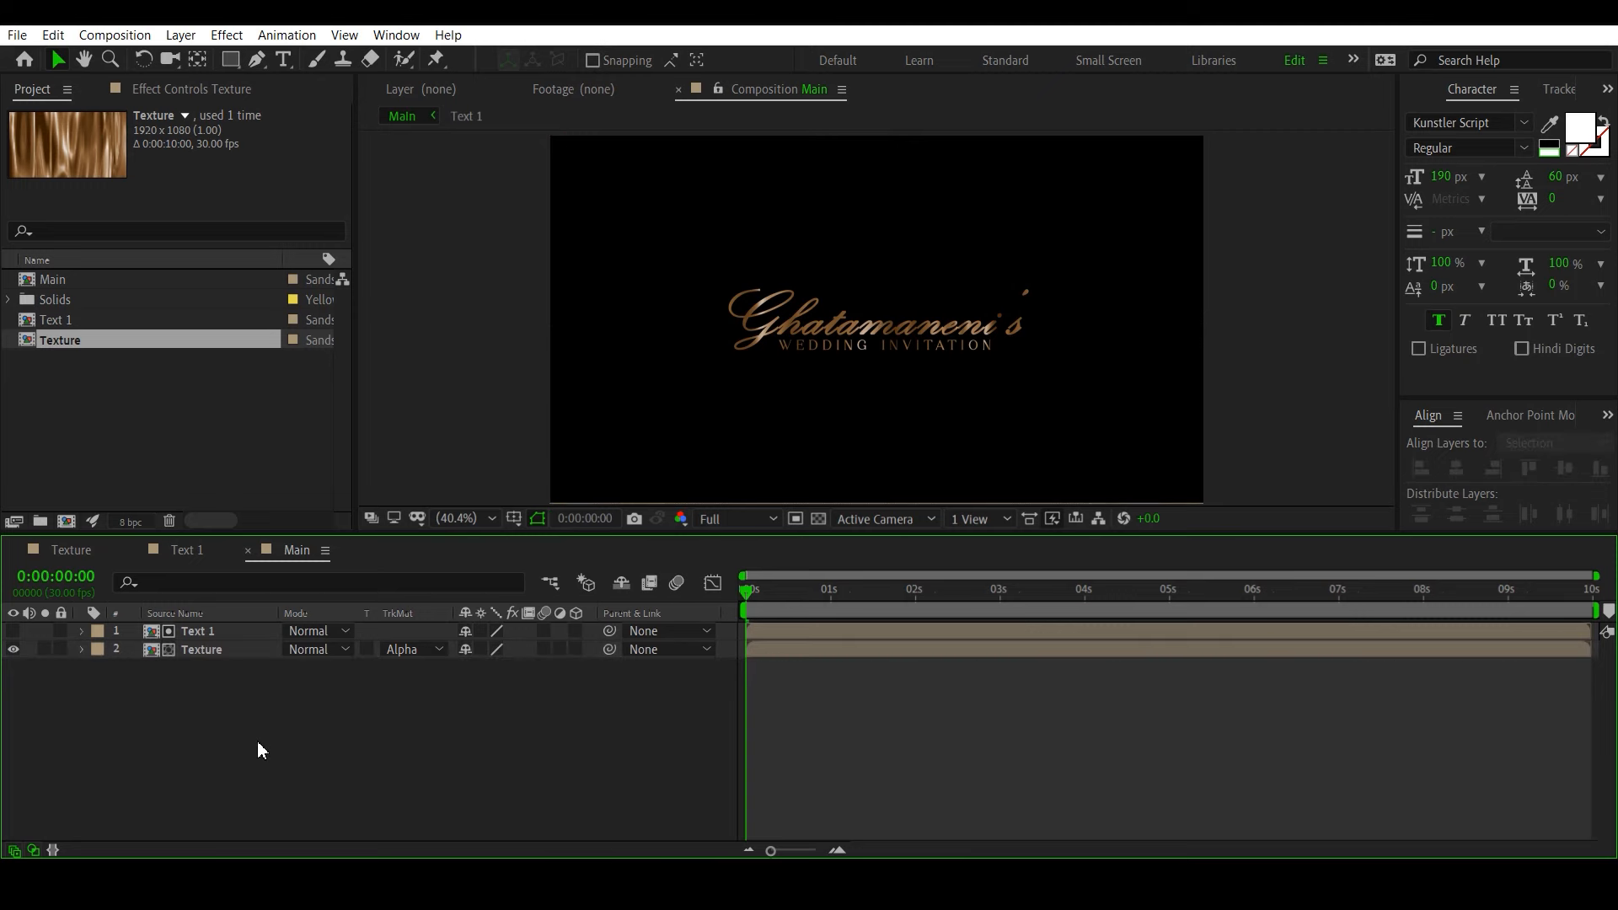
Step: Create a white 1920 x 1080 solid and place it beneath the Texture layer as the background
key("ctrl+t")
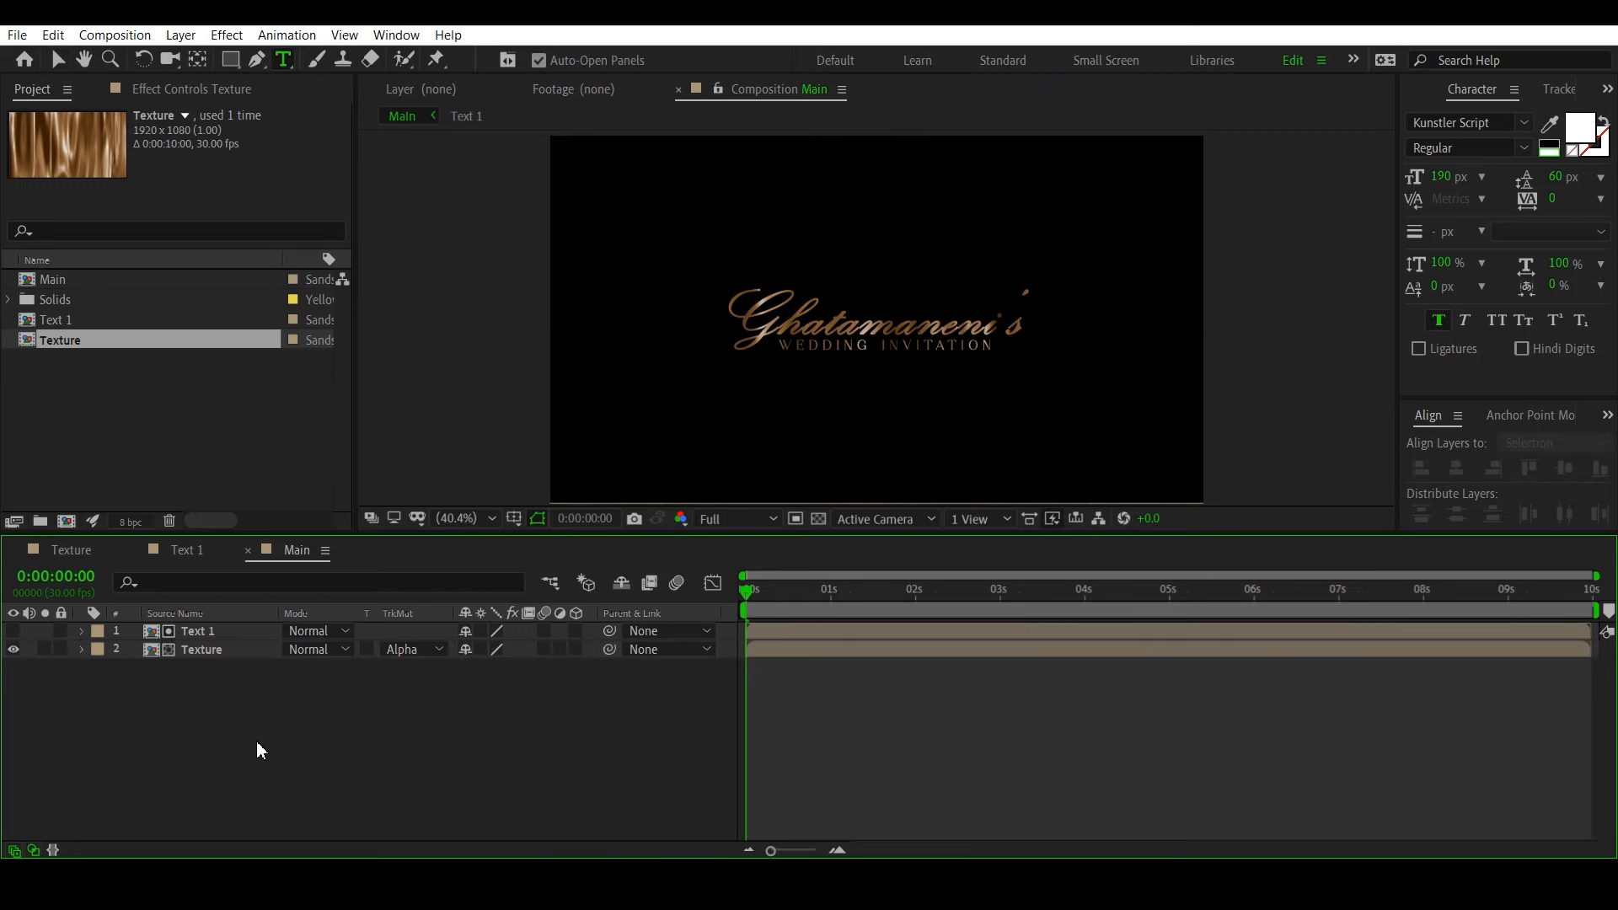
key("ctrl+y")
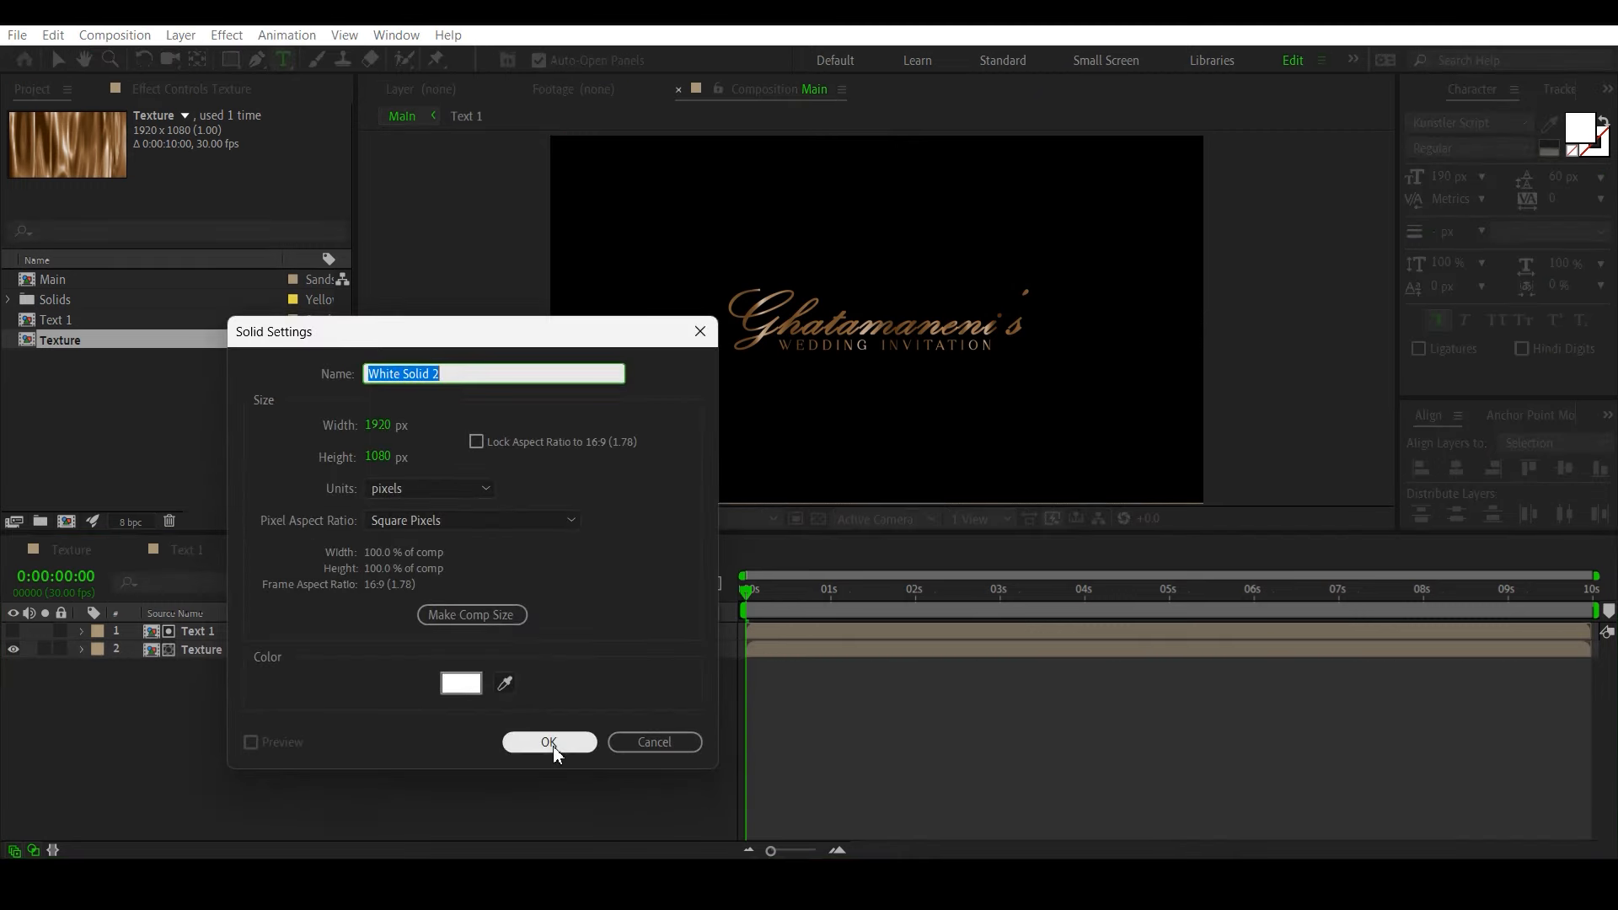
left_click(548, 743)
left_click_drag(211, 630, 193, 689)
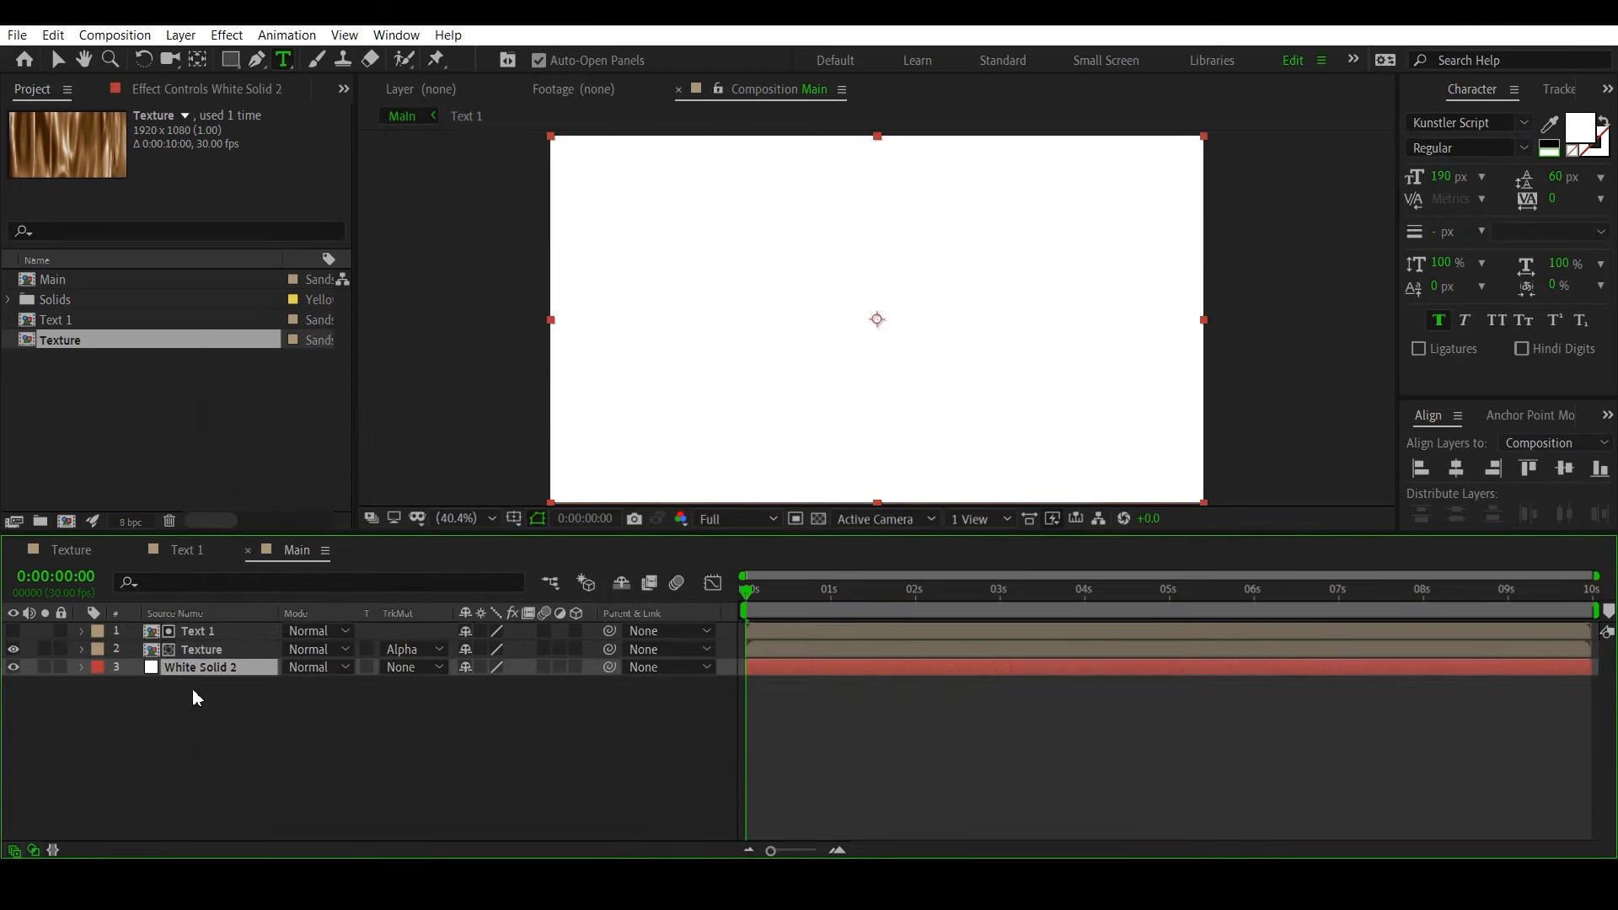
Step: Apply a Gradient Ramp effect to the white solid and set its start color to light grey (RGB 192, 192, 192)
key("ctrl+space")
type("gr")
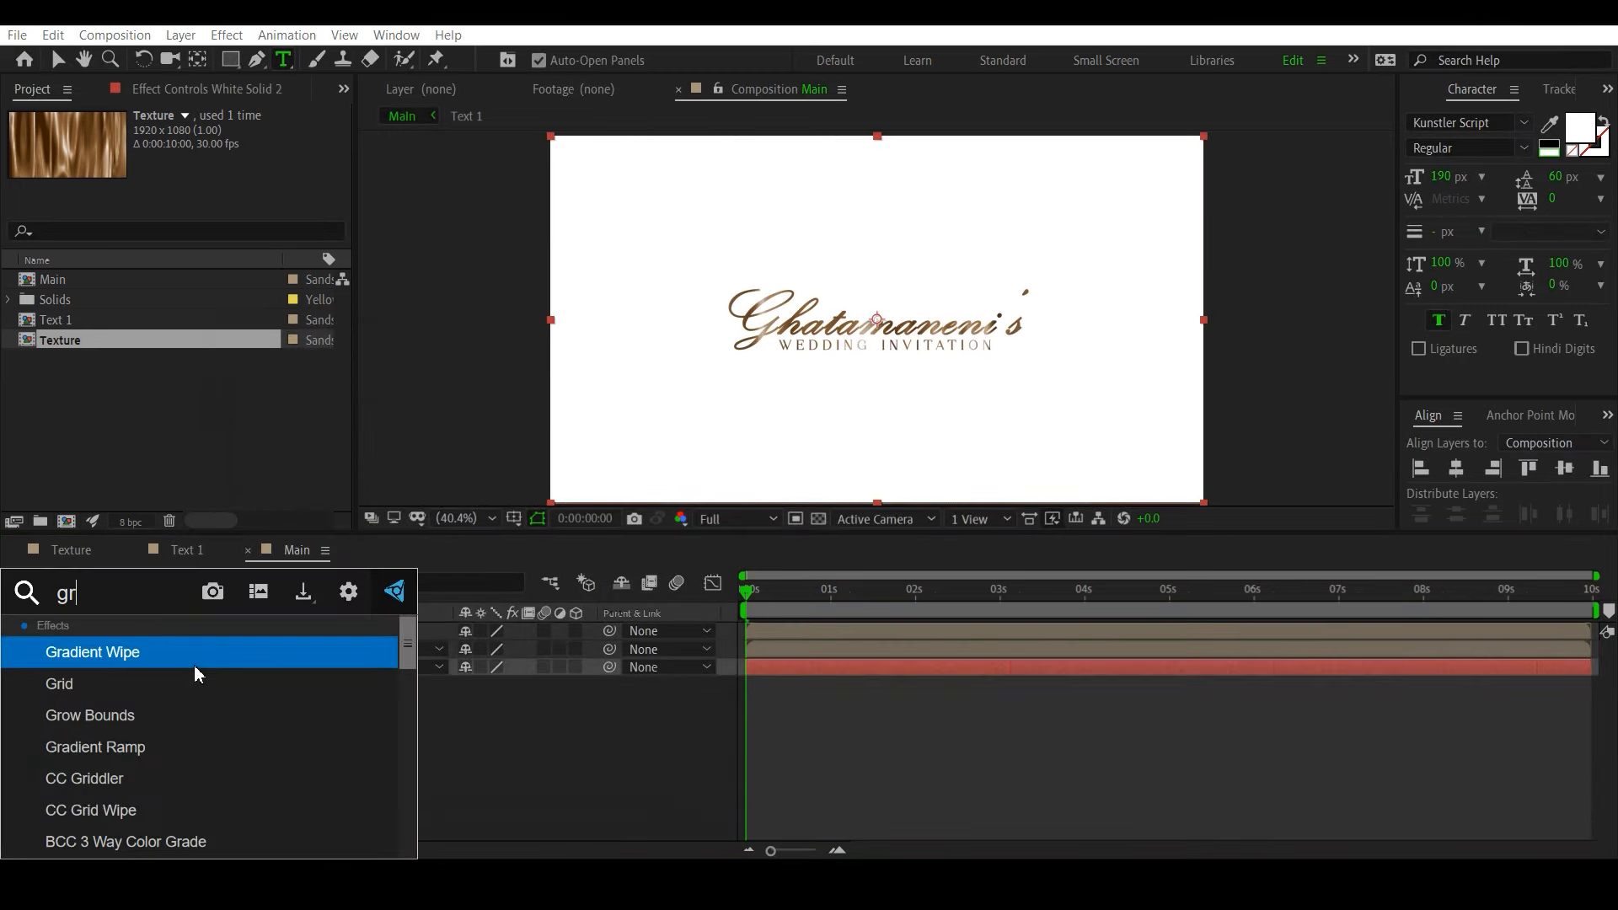
type("ad")
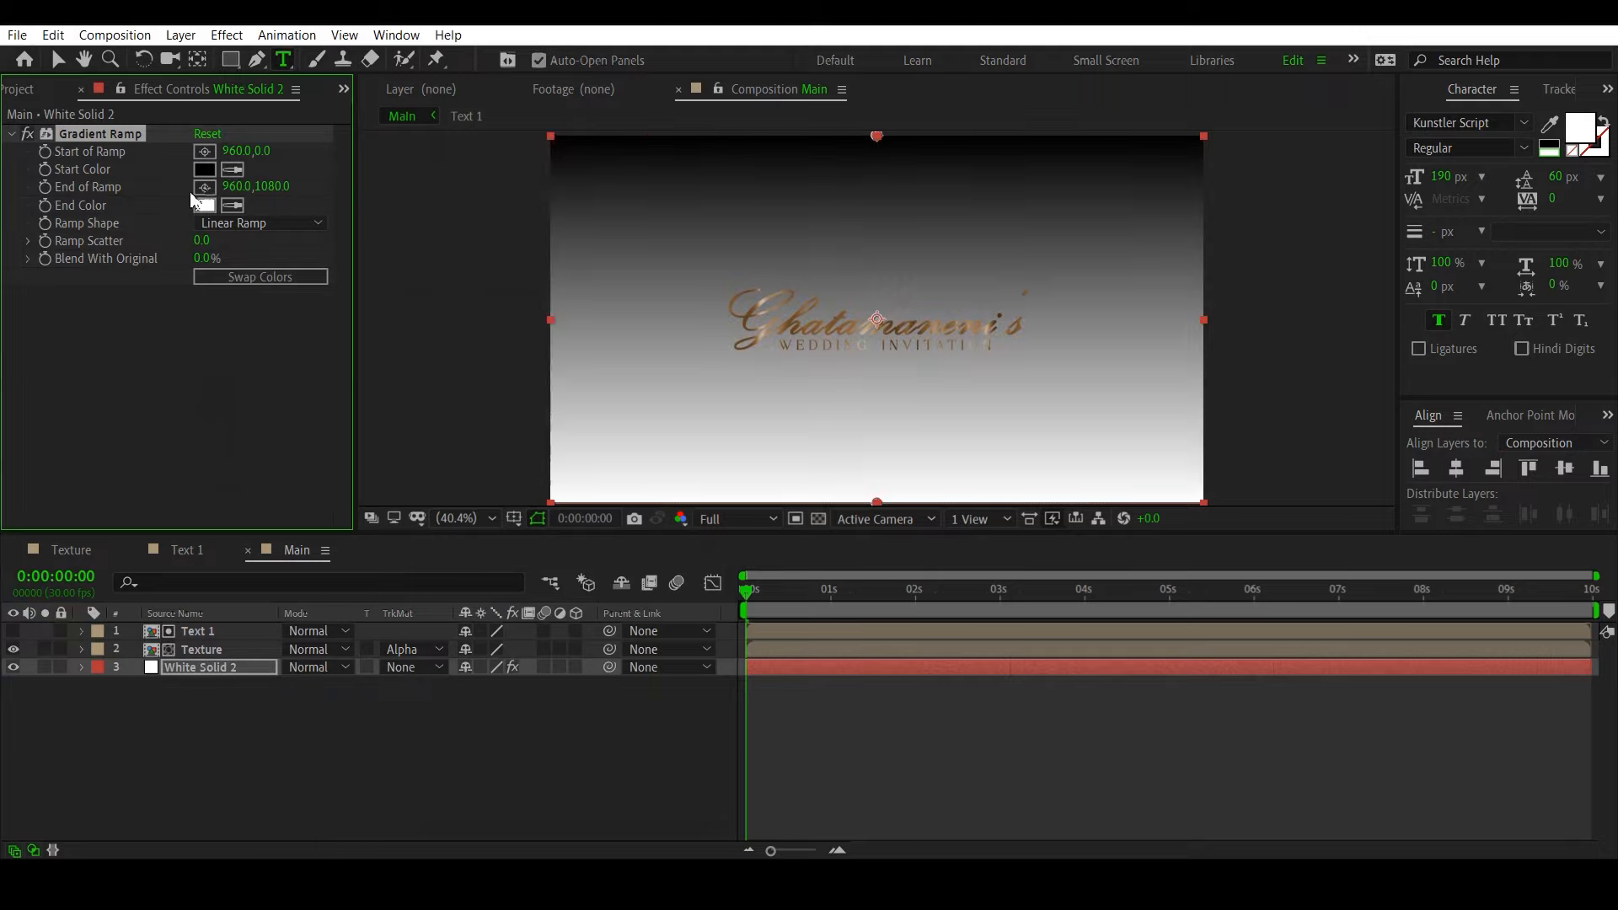
key("v")
left_click(205, 170)
left_click(725, 462)
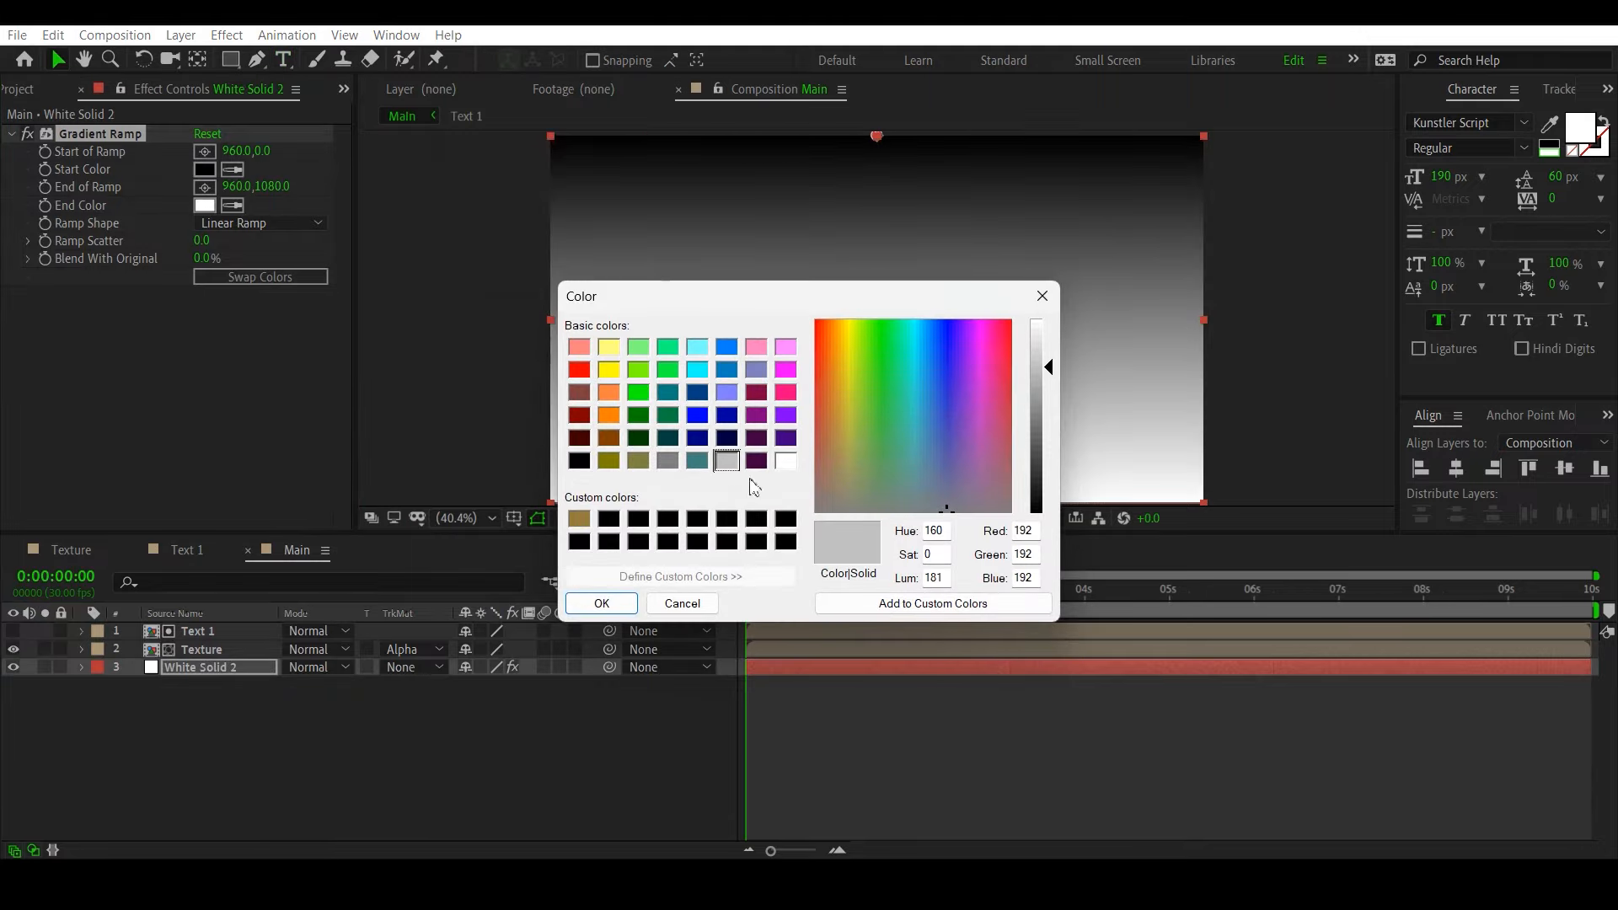
left_click(602, 604)
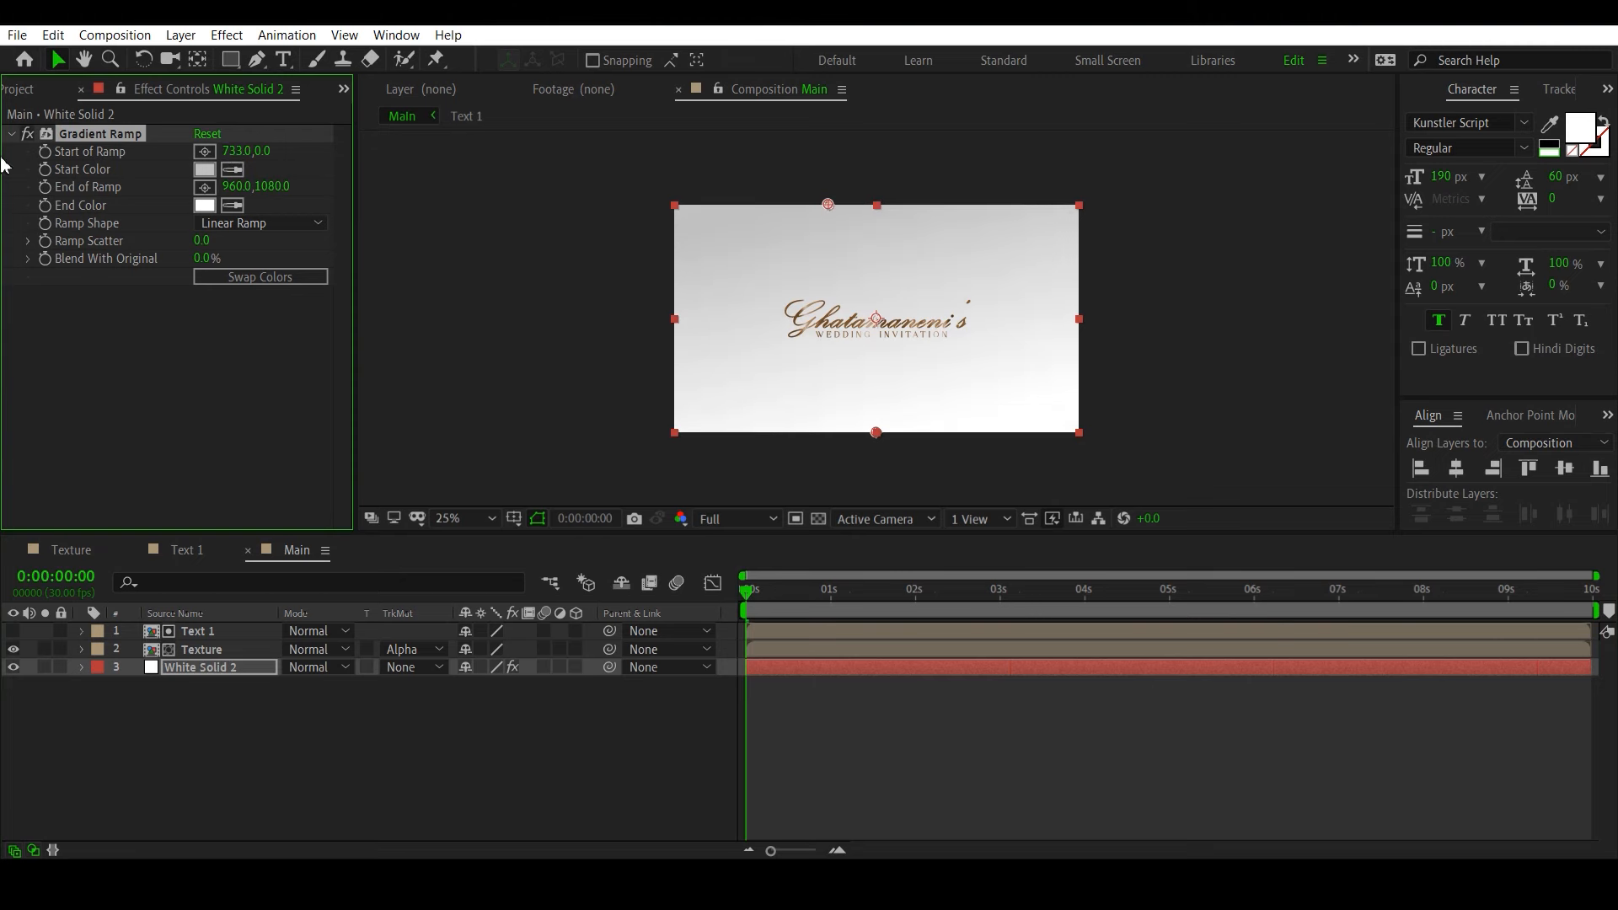
Step: Angle the background gradient by moving its ramp start to about 641, -232 and its ramp end to about 1440, 1352
left_click_drag(829, 203, 795, 204)
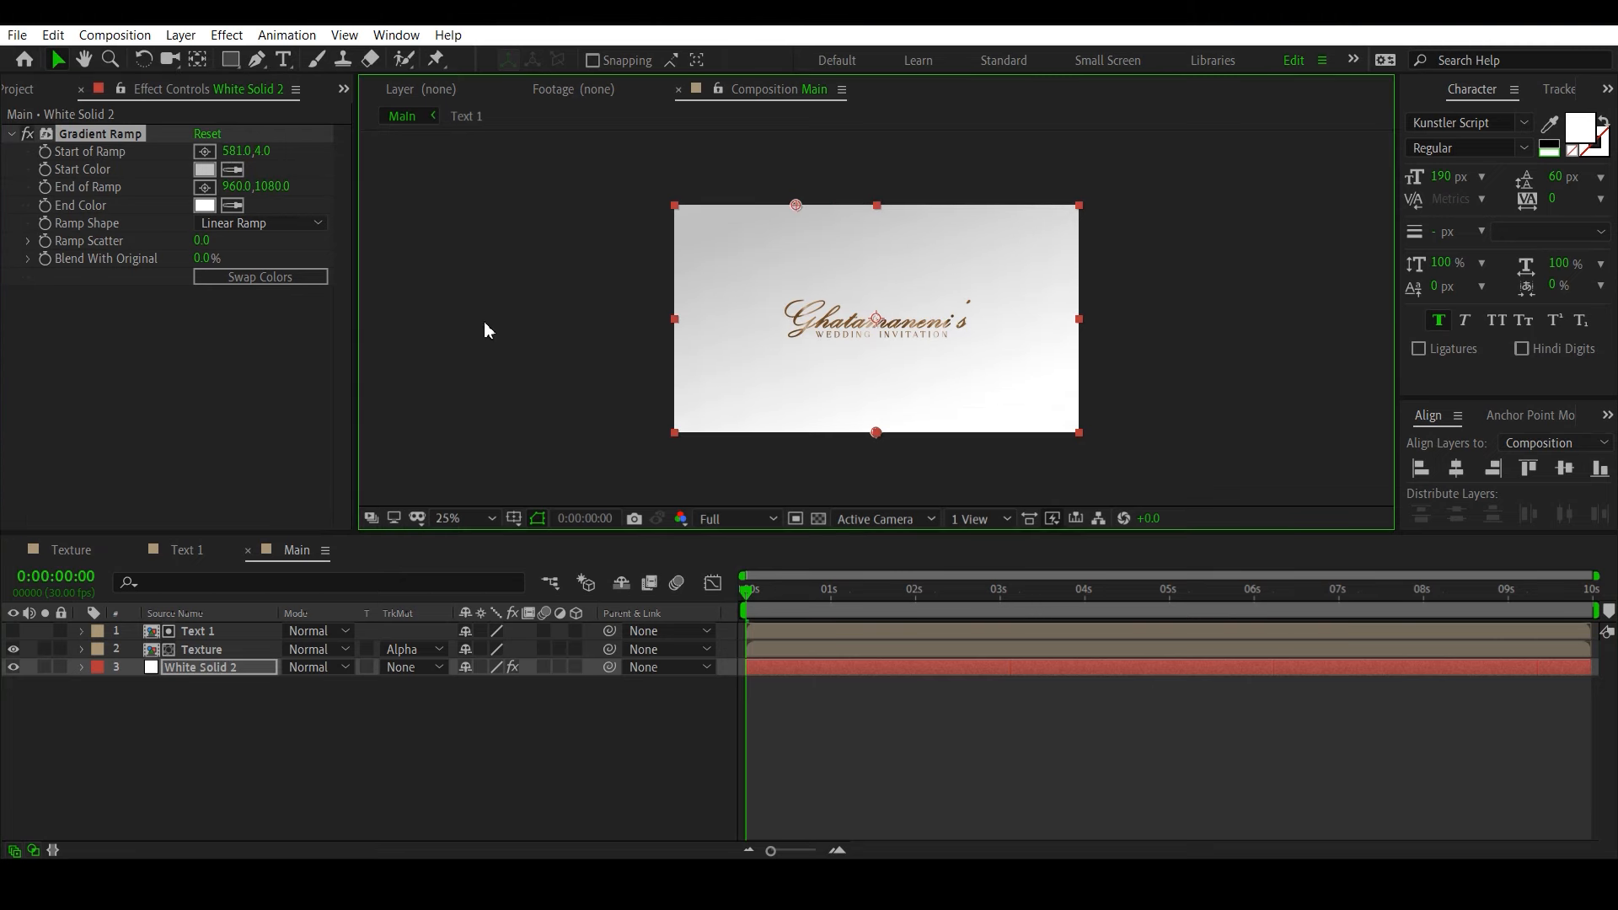
left_click_drag(236, 187, 304, 189)
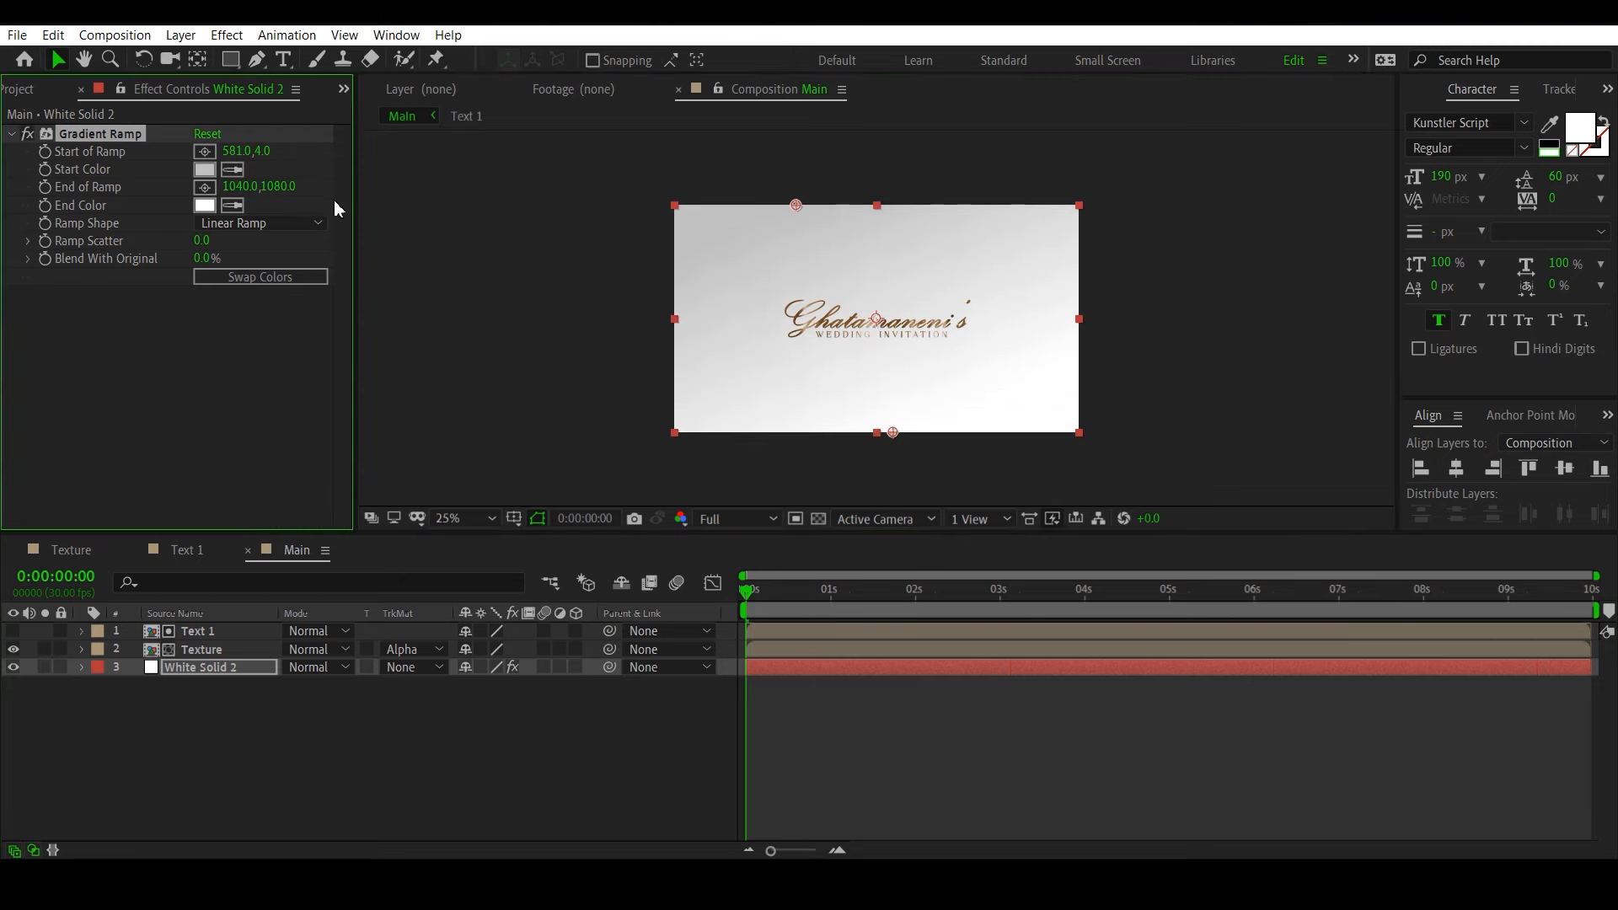
left_click_drag(895, 432, 979, 489)
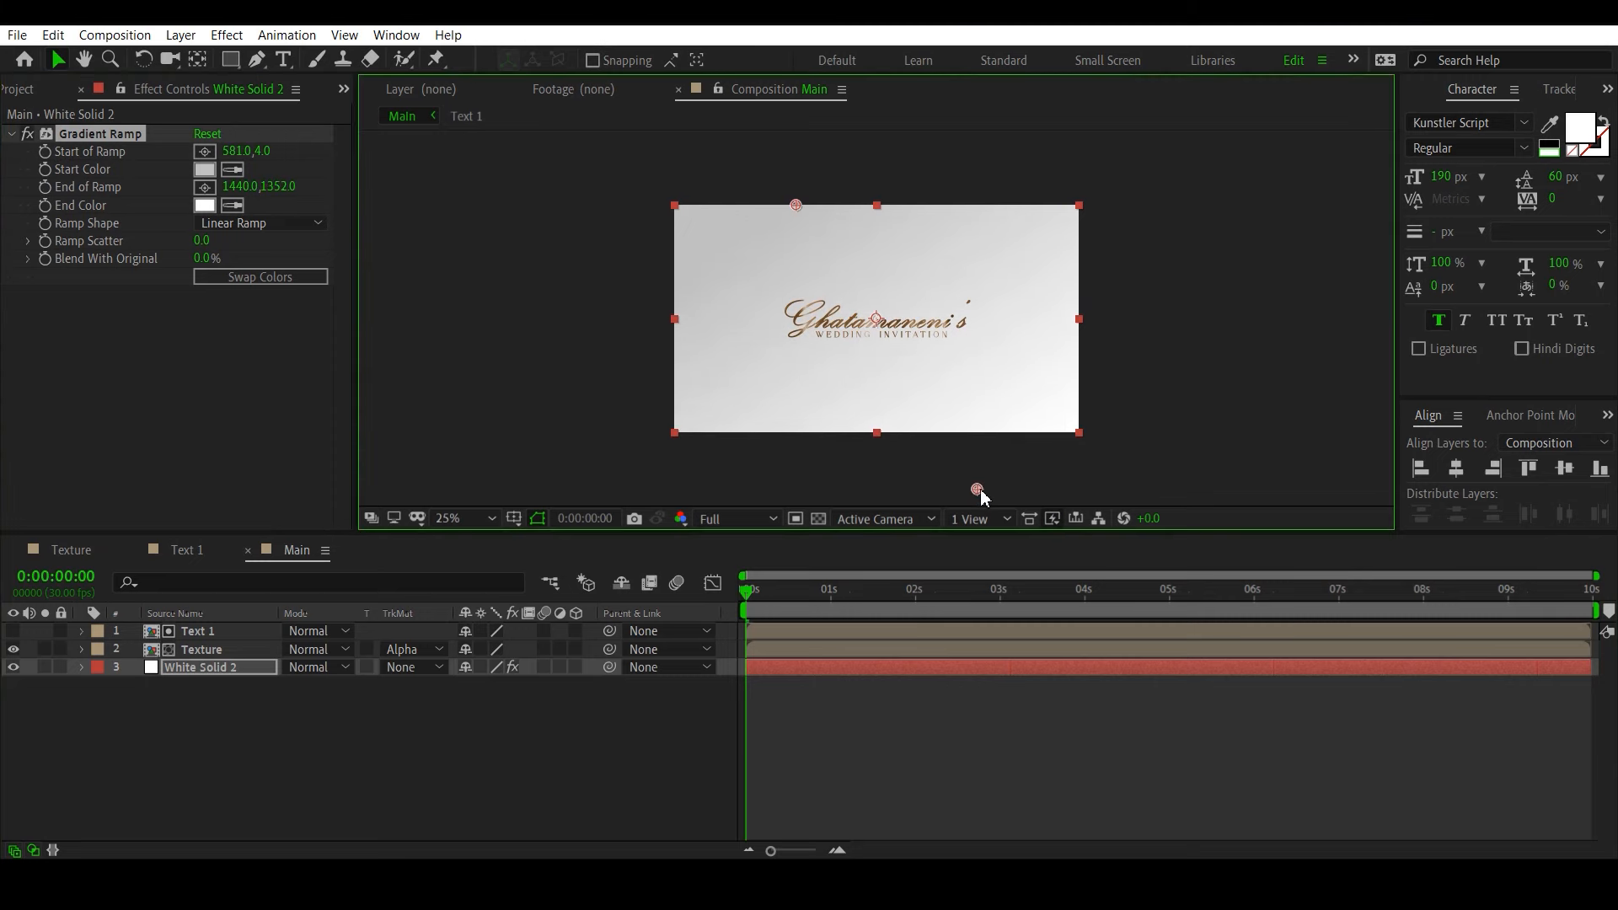
left_click_drag(796, 205, 809, 158)
left_click(446, 516)
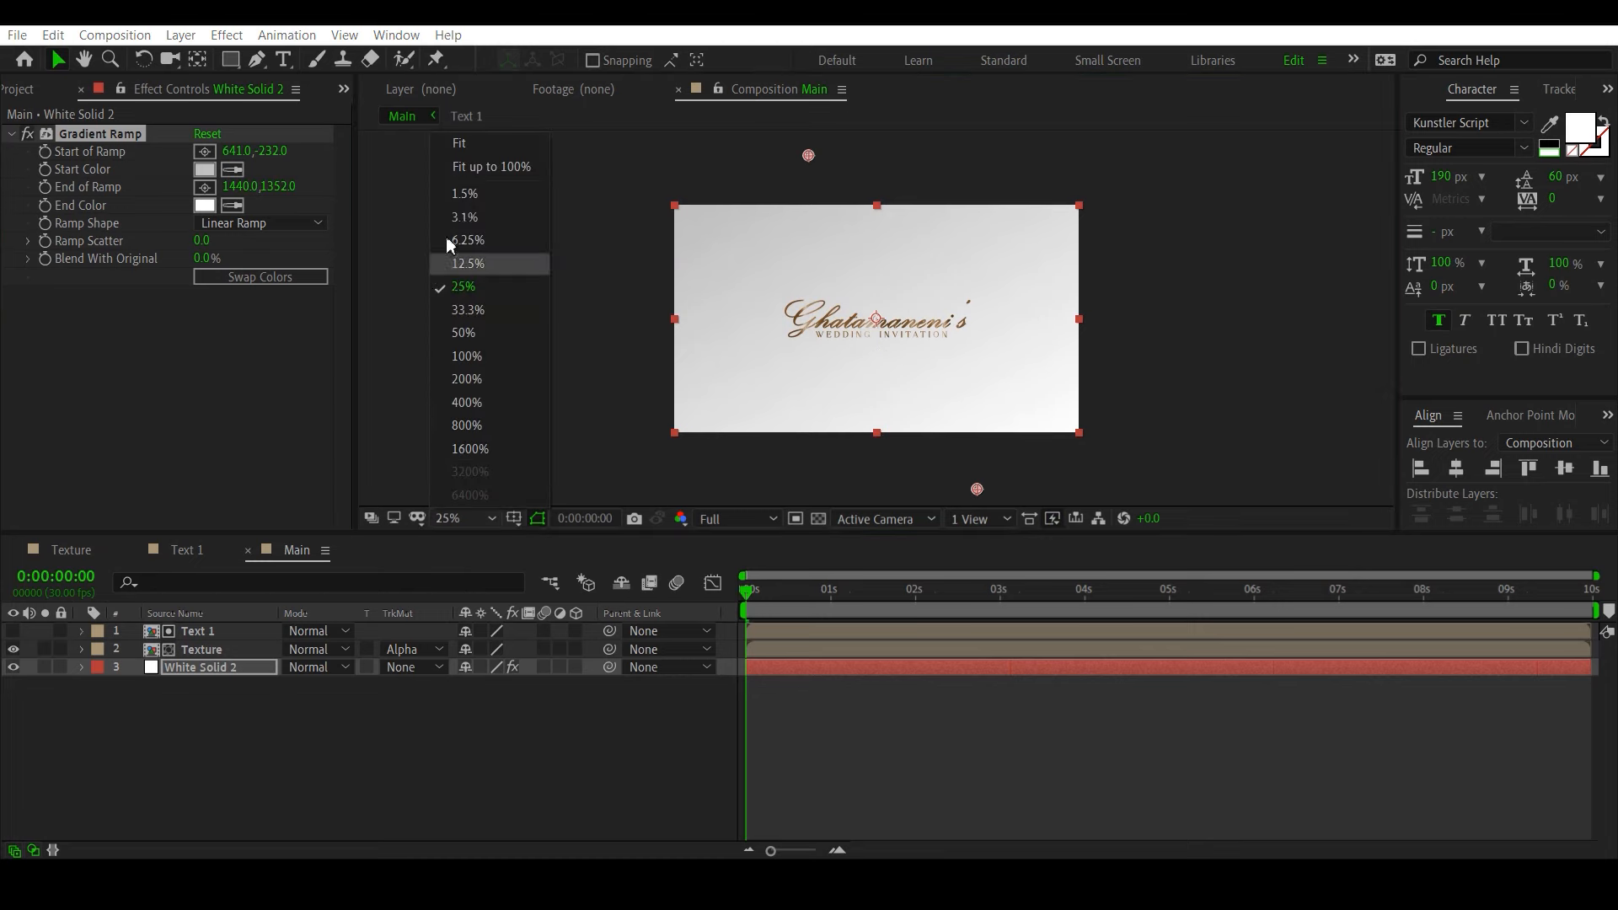
left_click(488, 143)
left_click(447, 735)
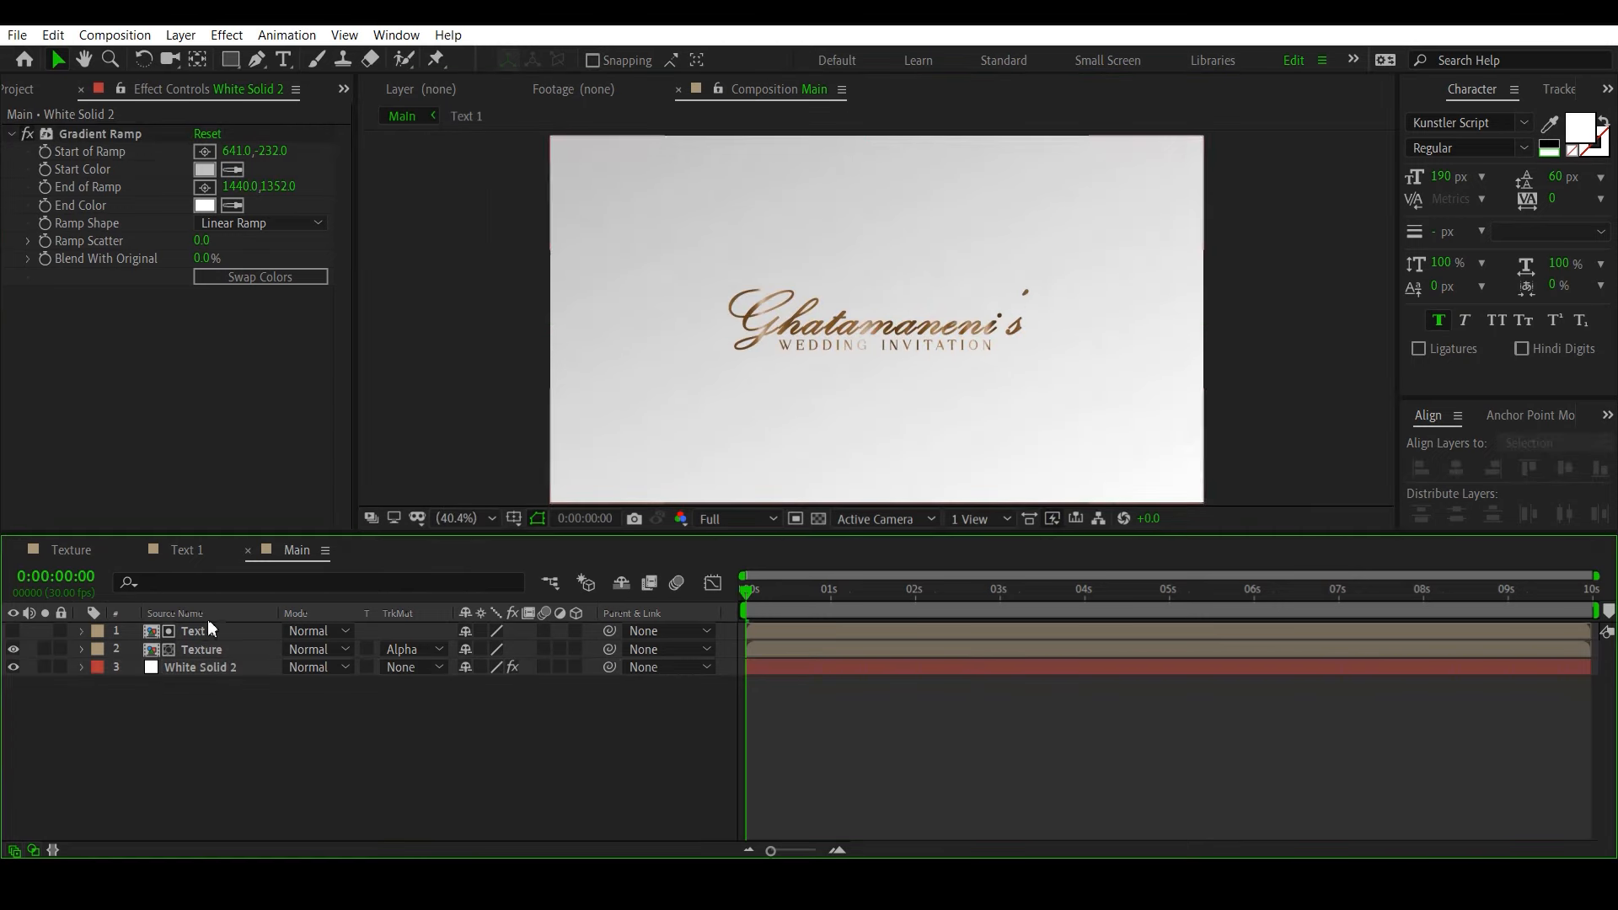
Step: Import Particles.mp4 from the Videos folder into the project
left_click(22, 89)
double_click(87, 433)
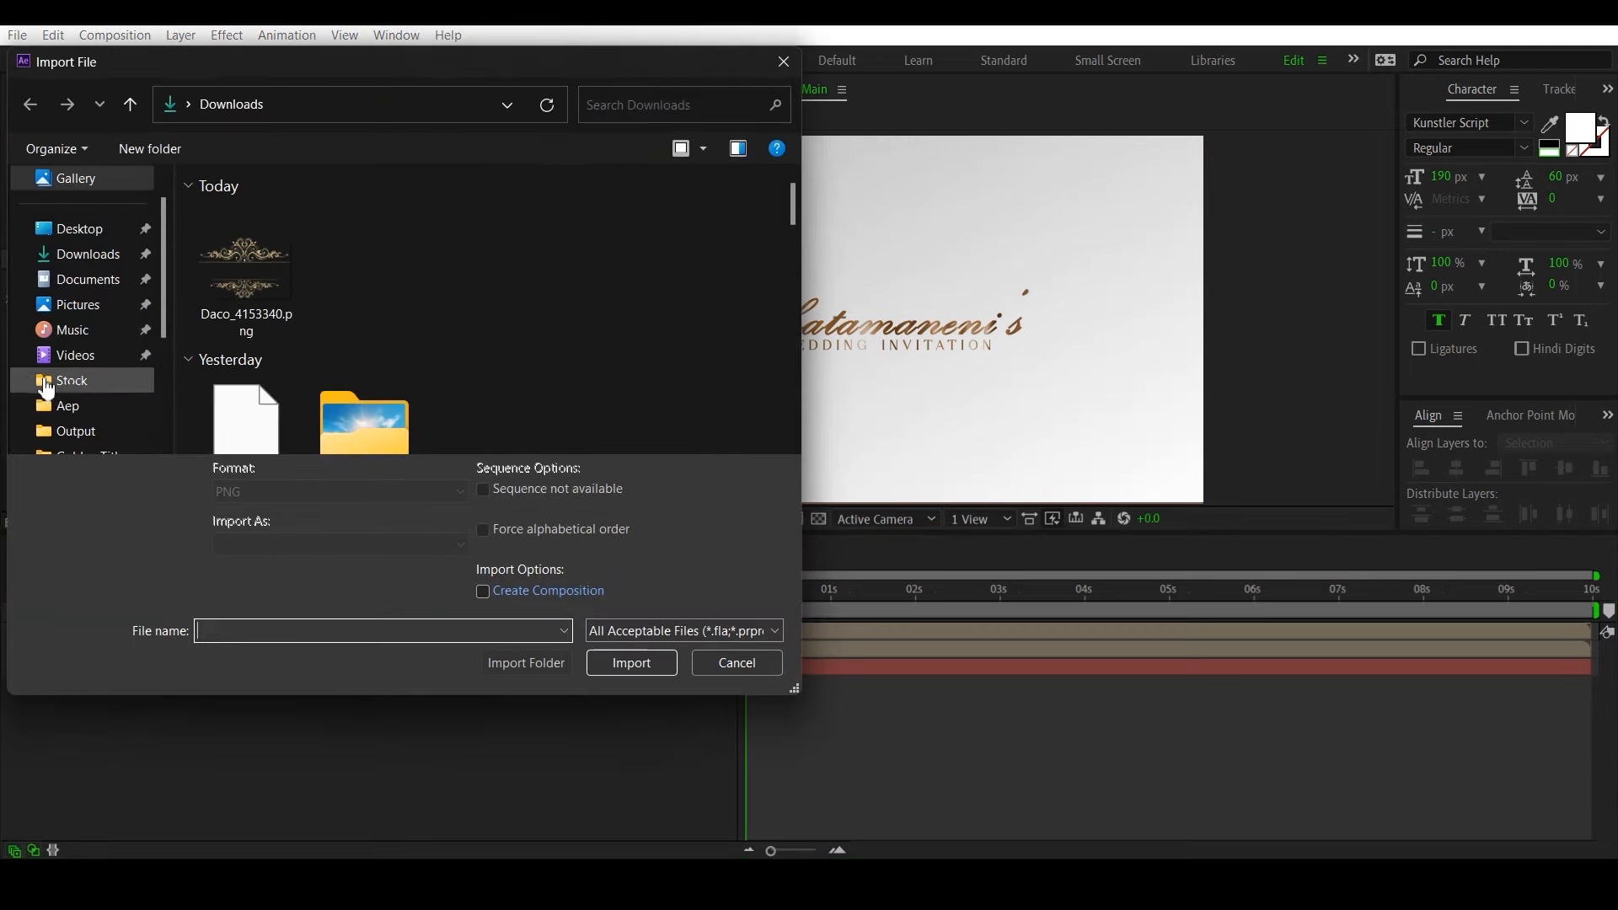
left_click(75, 355)
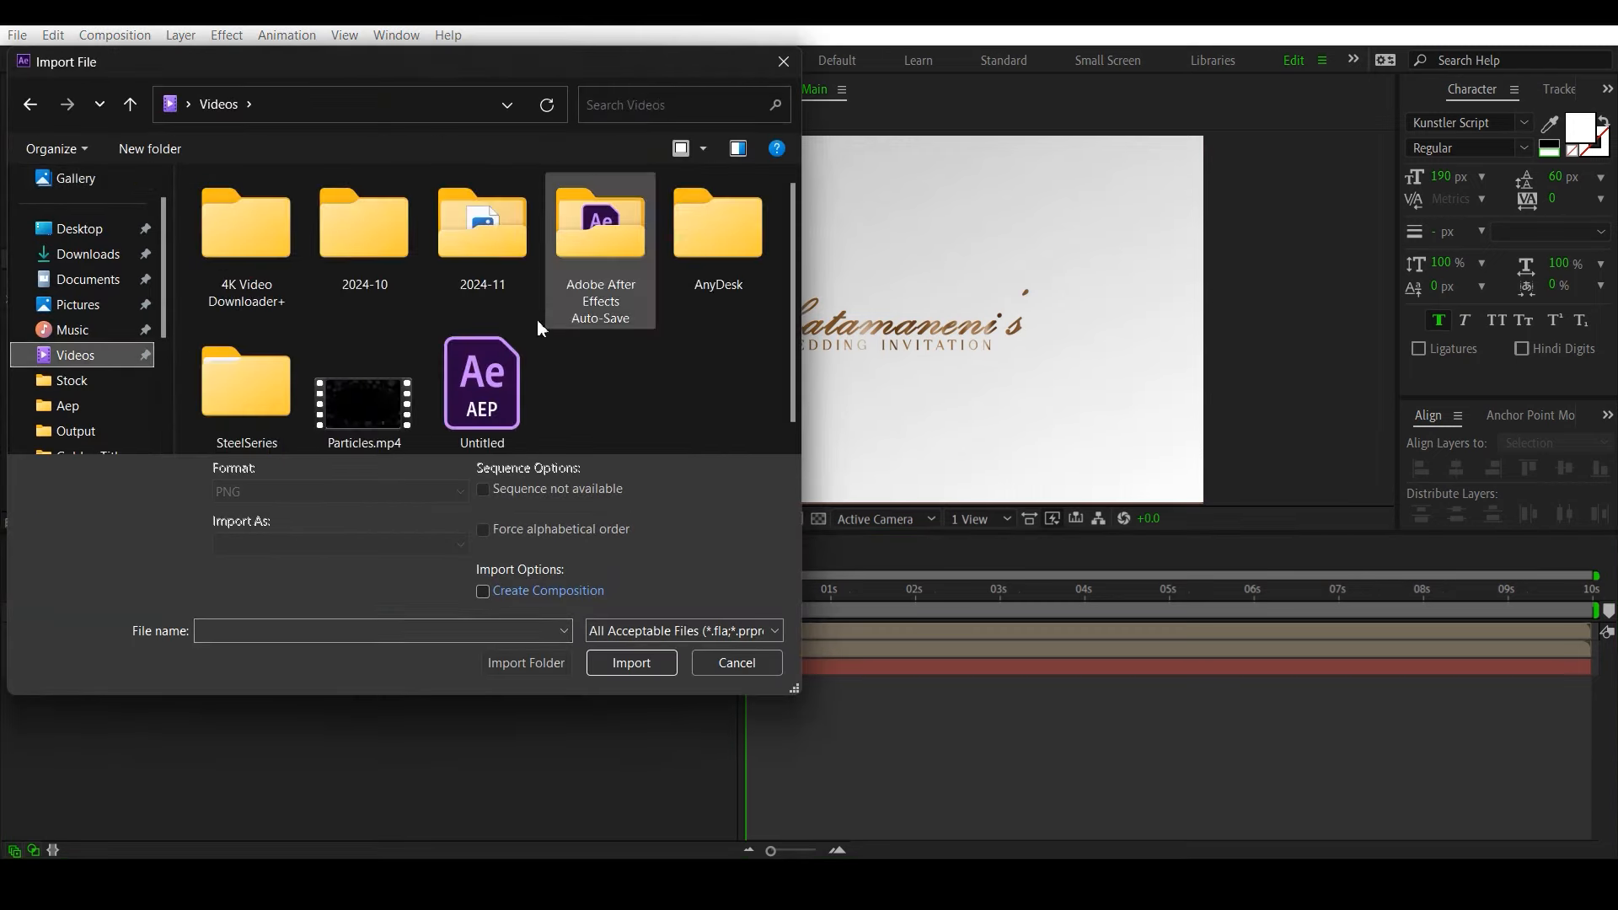
left_click(389, 403)
left_click(631, 662)
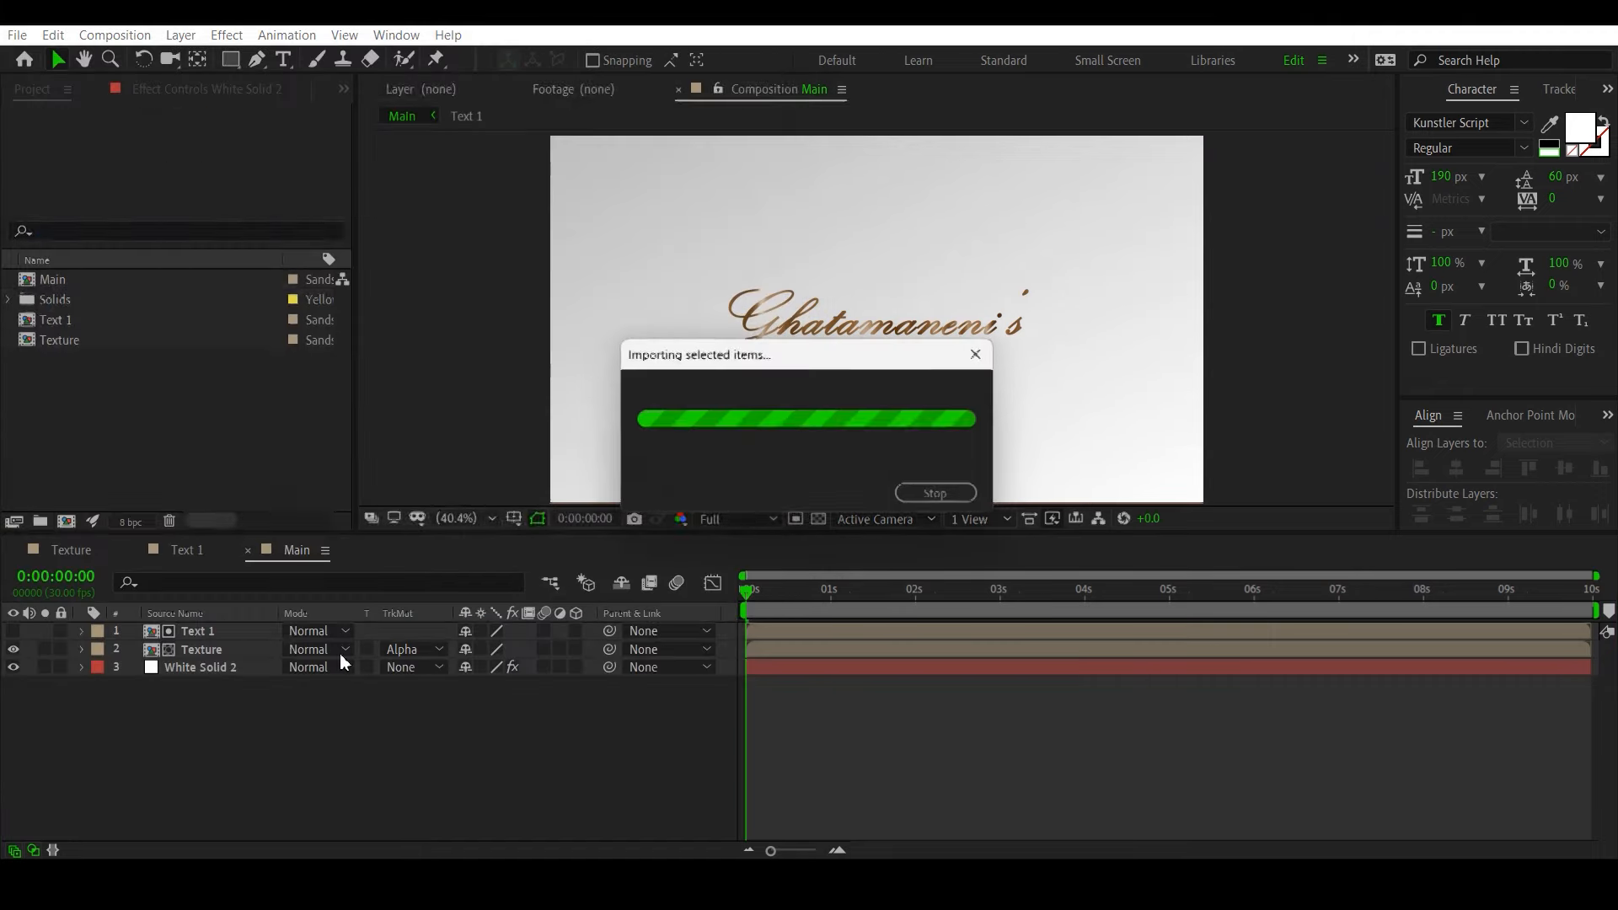
Step: Place Particles.mp4 above all layers in Main and set its blending mode to Linear Dodge
left_click_drag(72, 297, 191, 640)
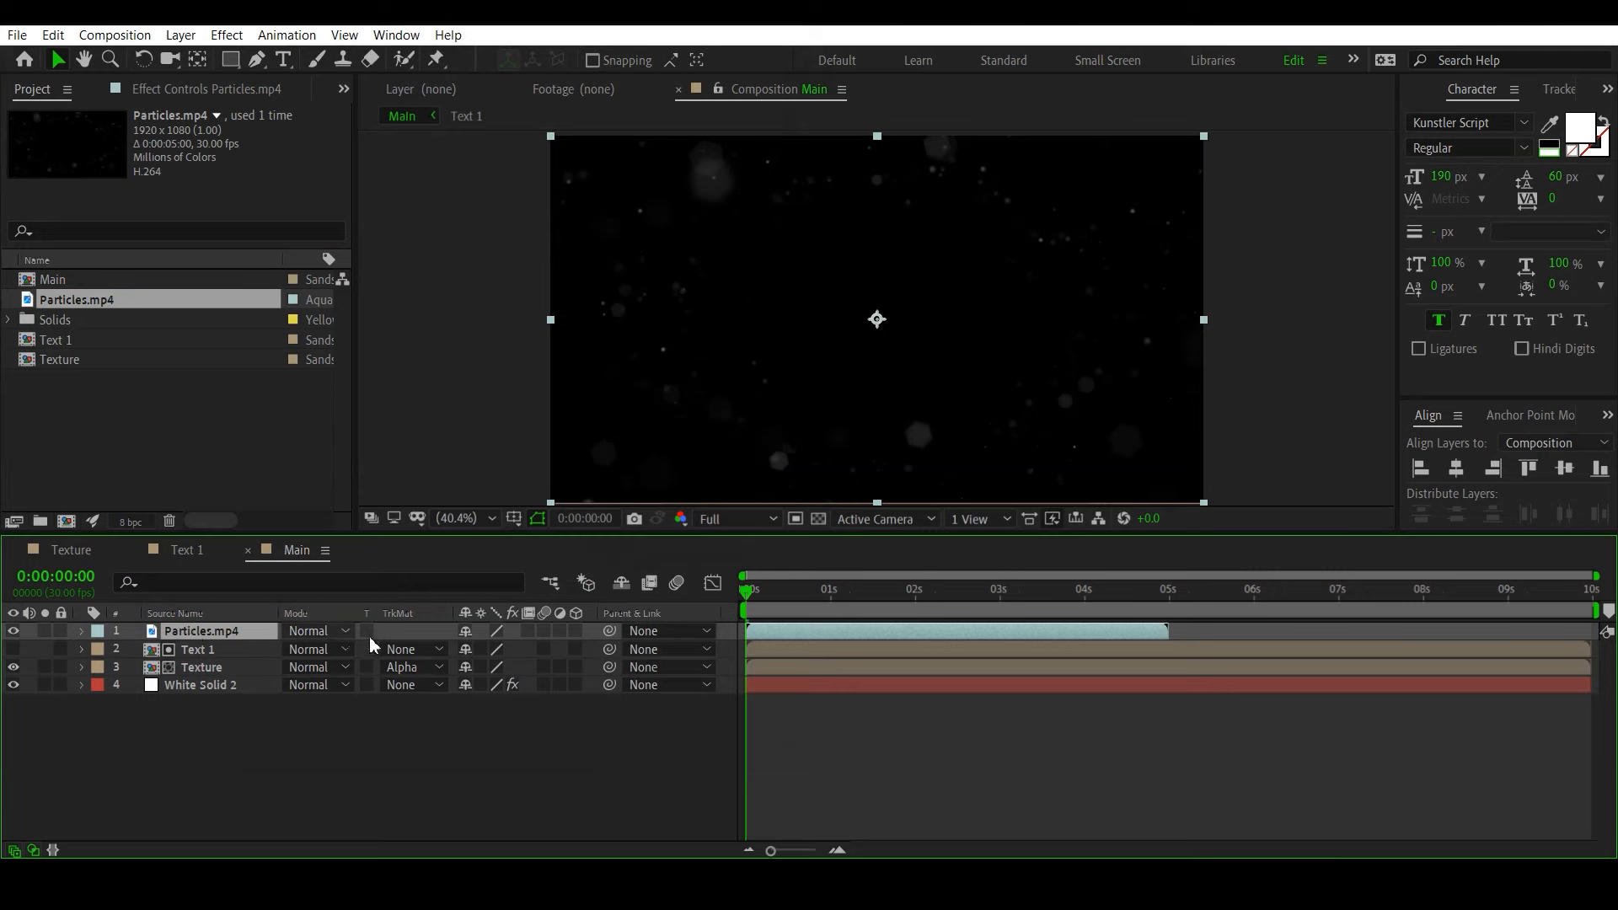
left_click(344, 632)
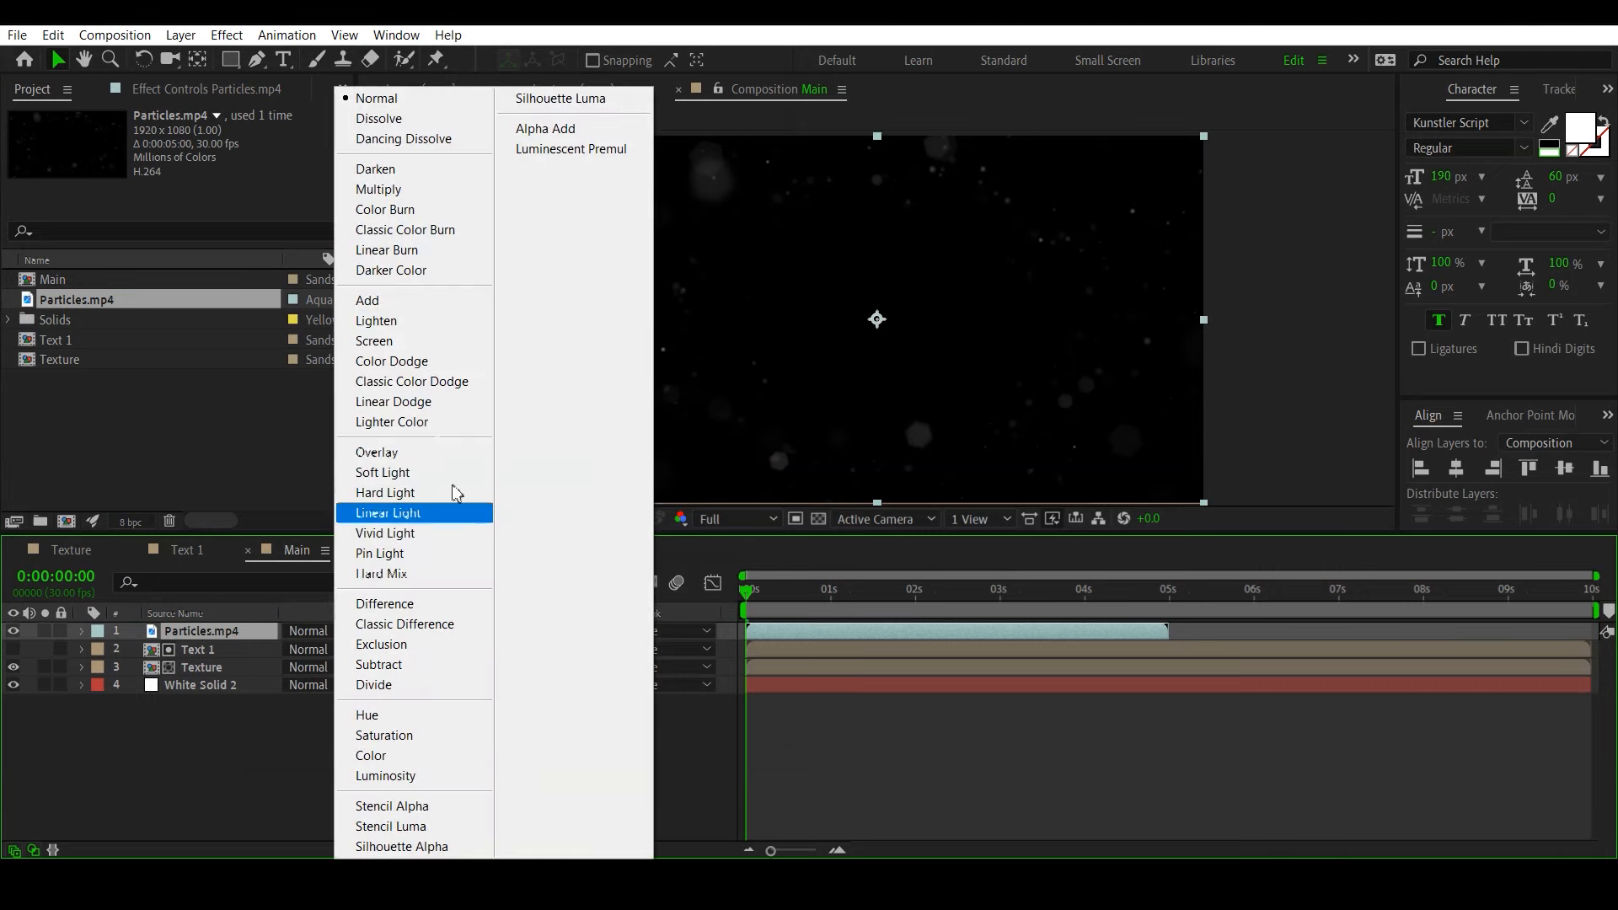
left_click(408, 398)
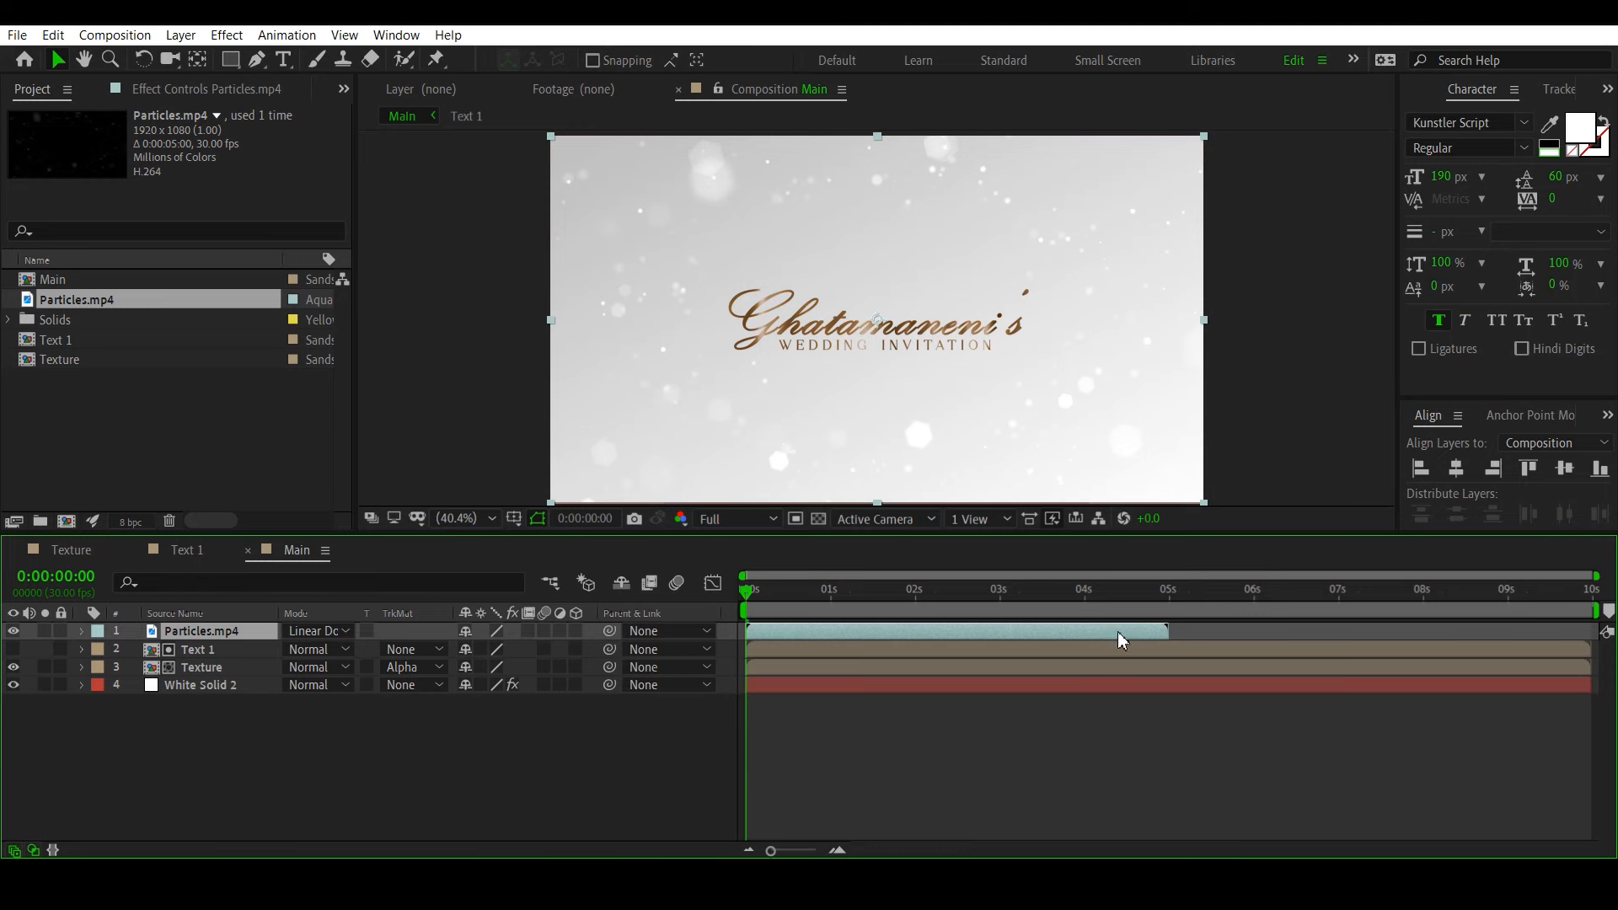
Step: End the work area at the end of the Particles.mp4 clip (0:00:04:29) and preview the animation from the start
key("o")
key("n")
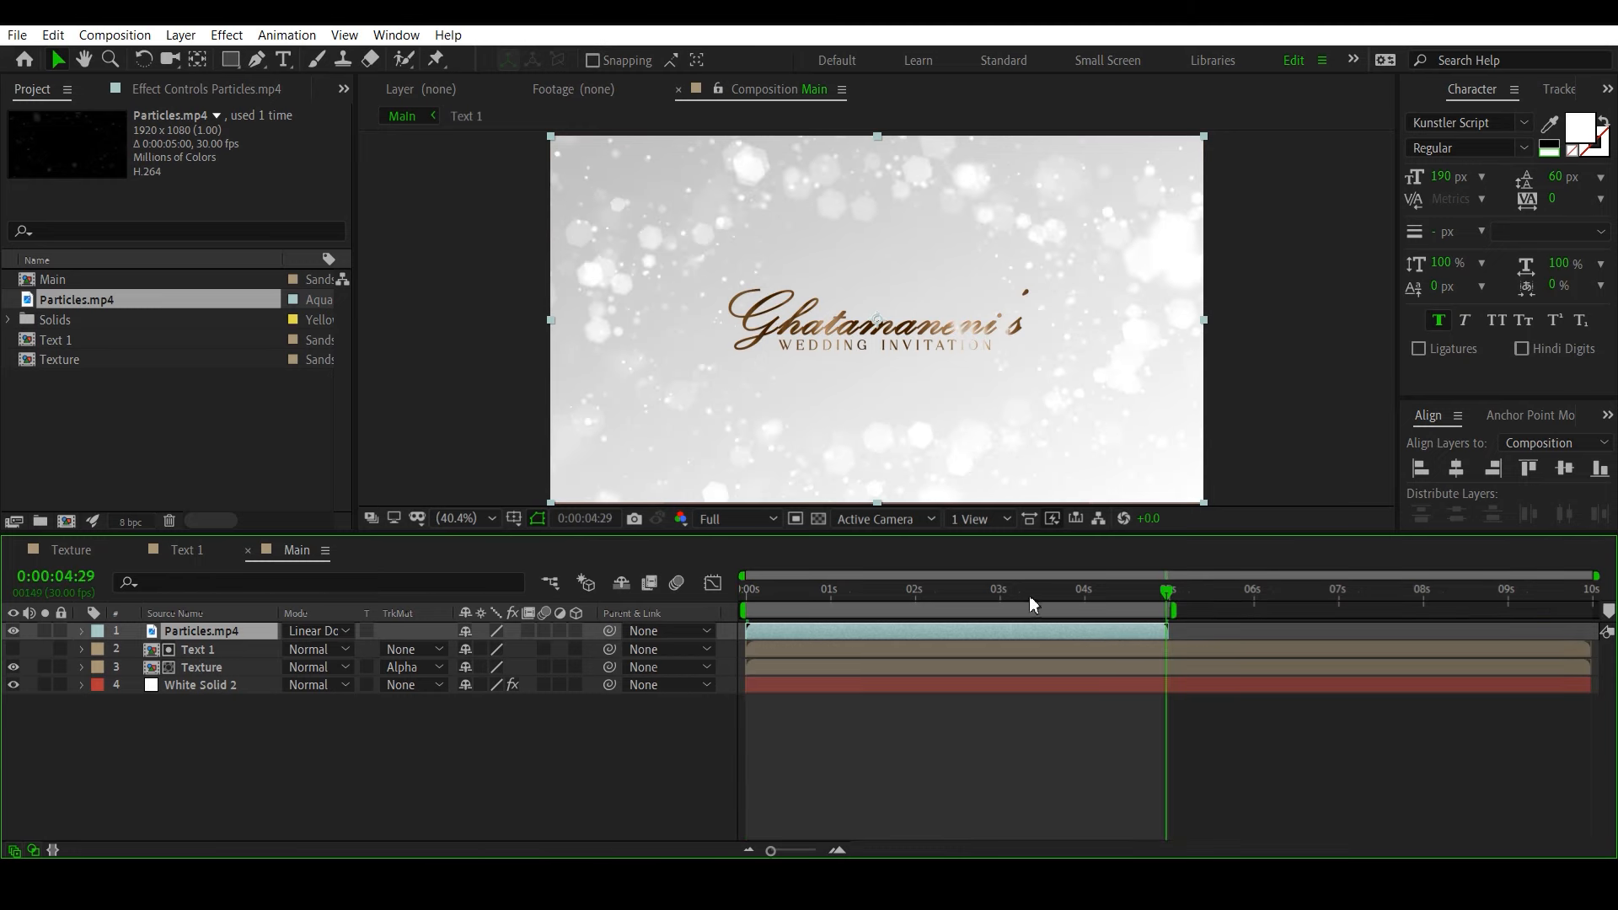
right_click(1064, 611)
left_click_drag(925, 594, 142, 652)
key("space")
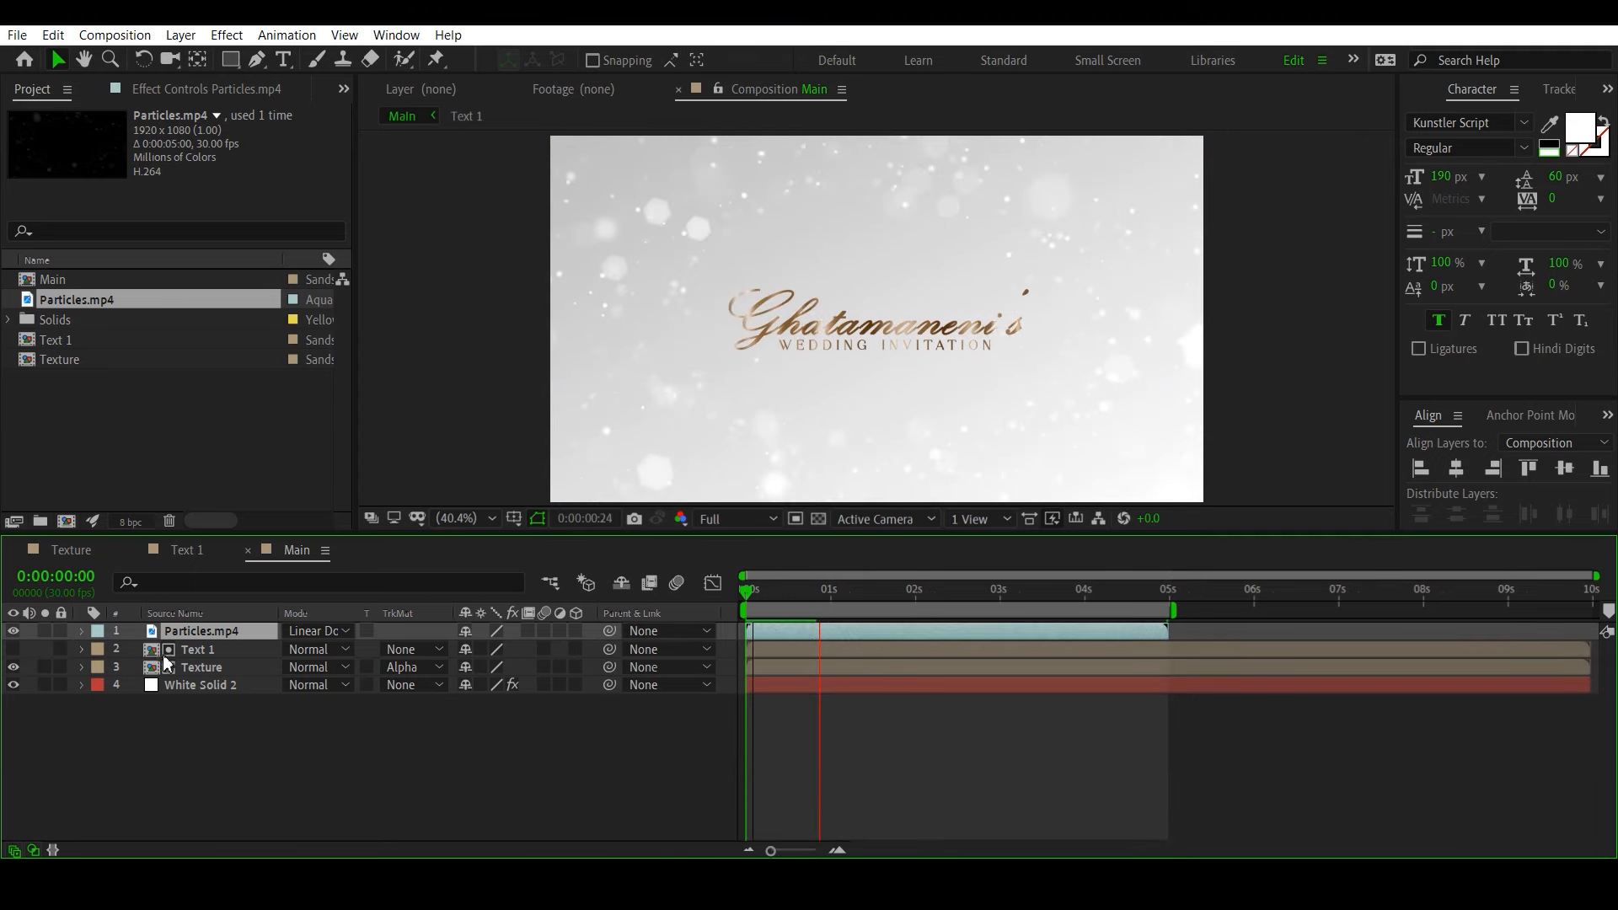
key("space")
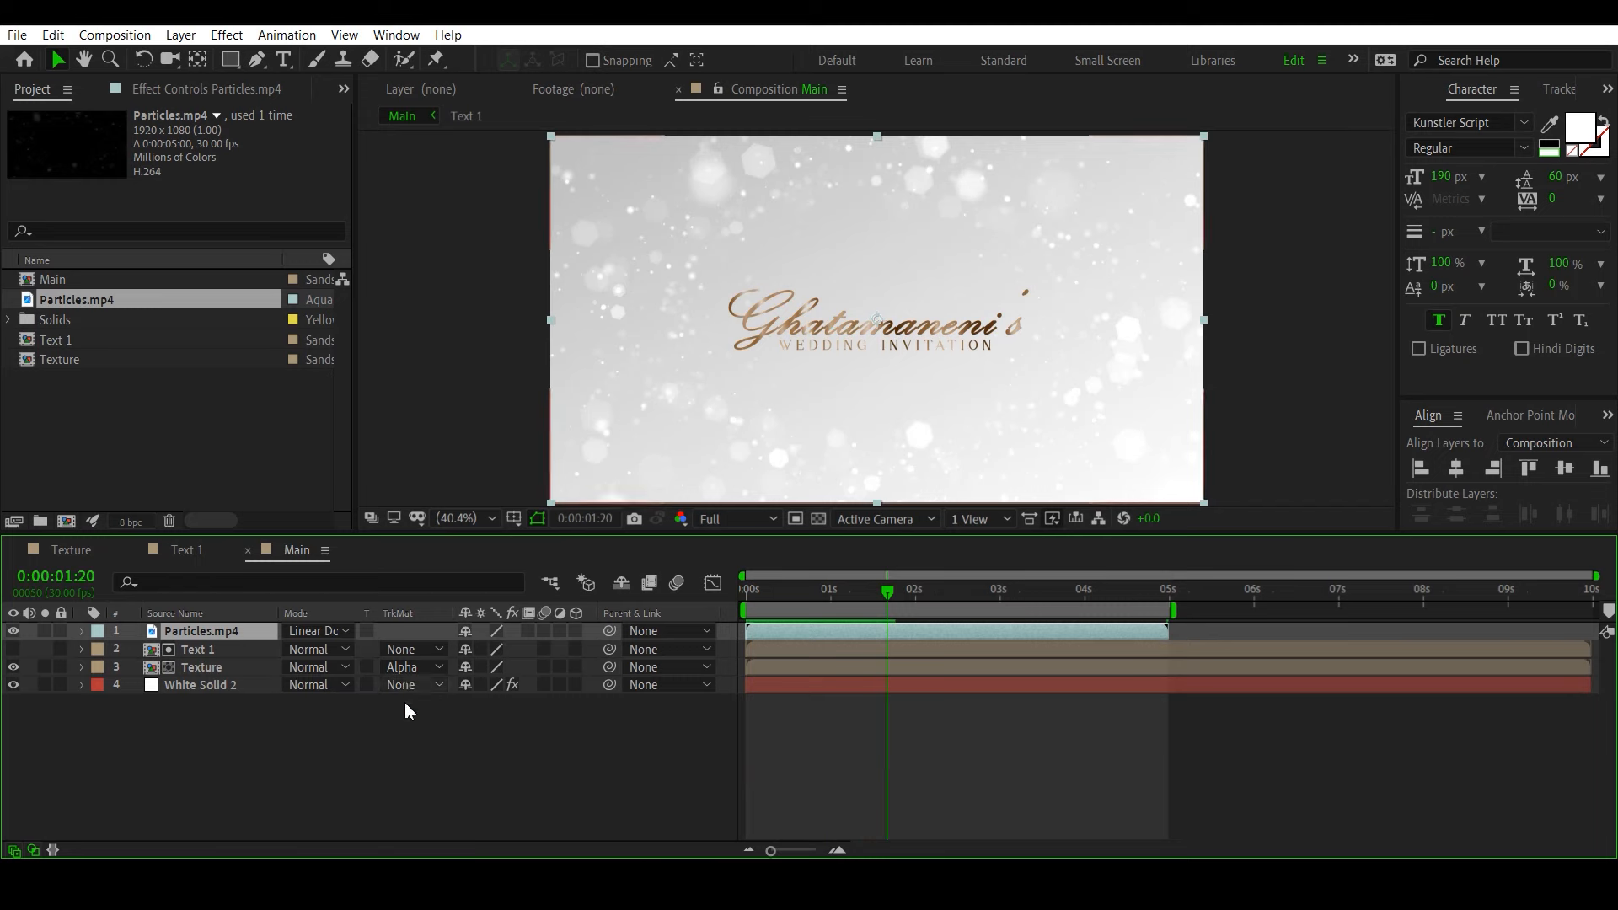
Step: Apply the CC Glass effect to the Texture layer in Main and use the Text 1 layer as its bump map
left_click(360, 740)
left_click(210, 668)
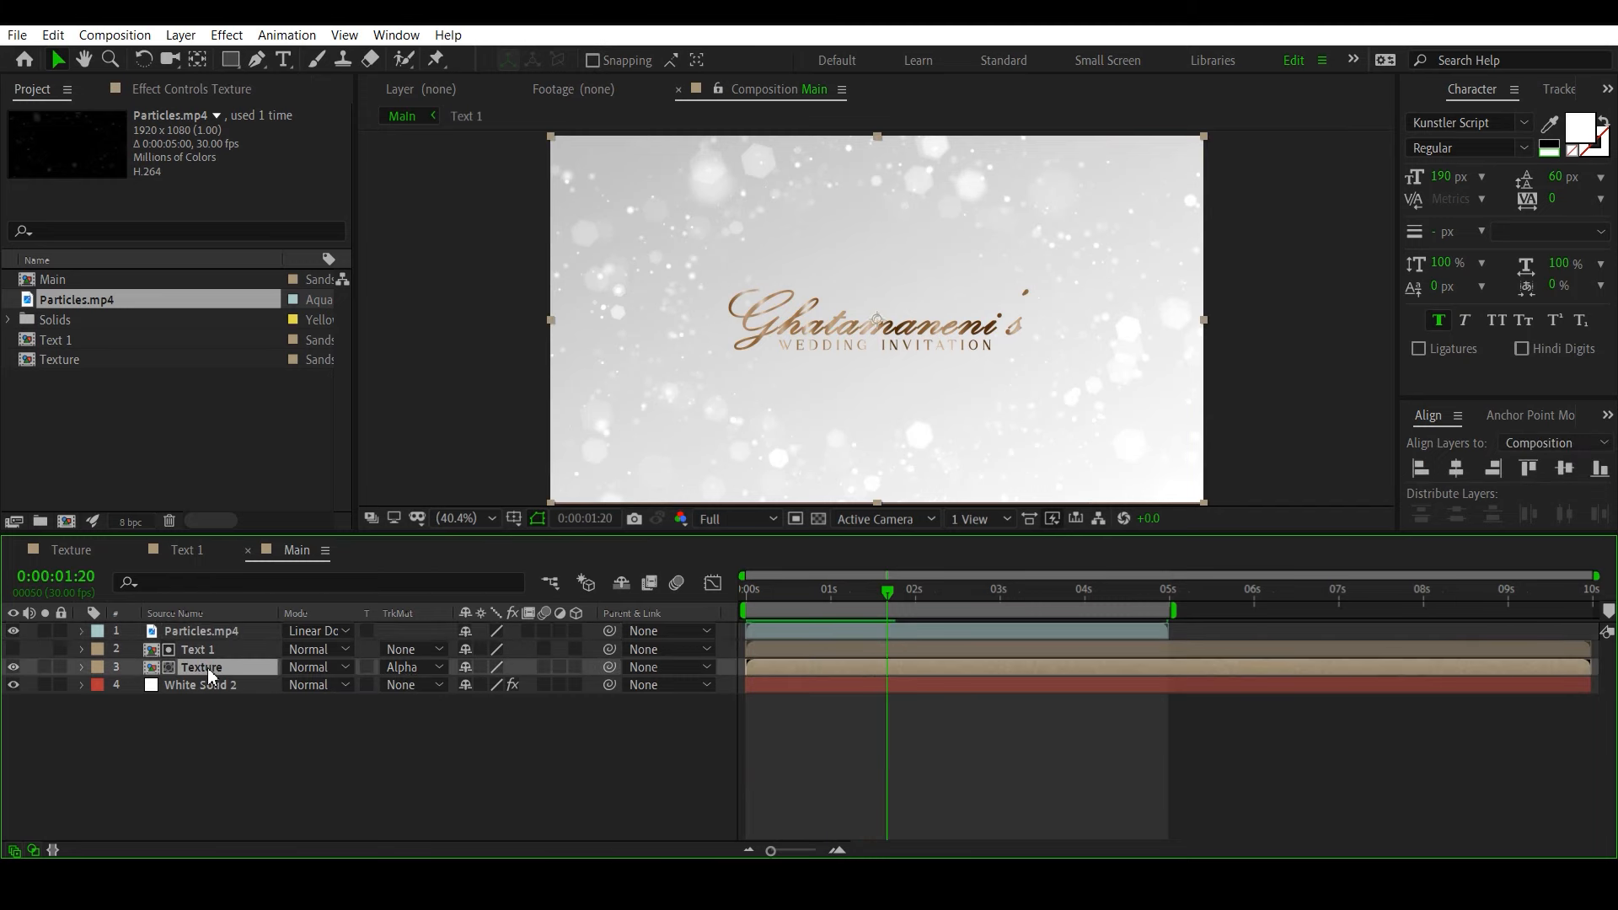
key("ctrl+space")
type("c")
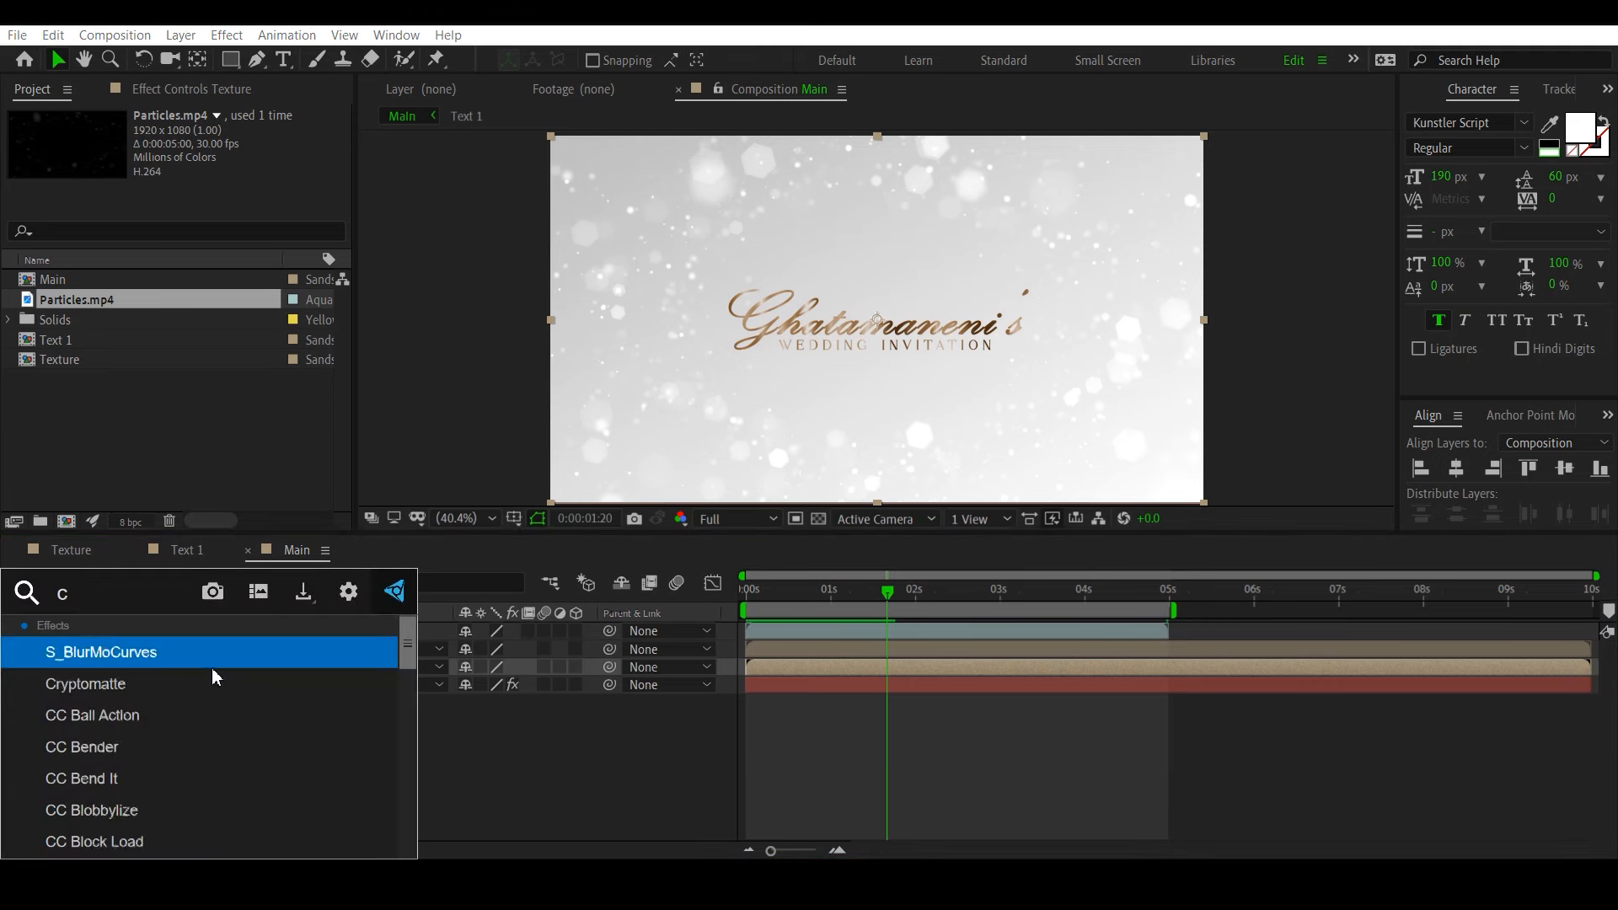
type("c gl")
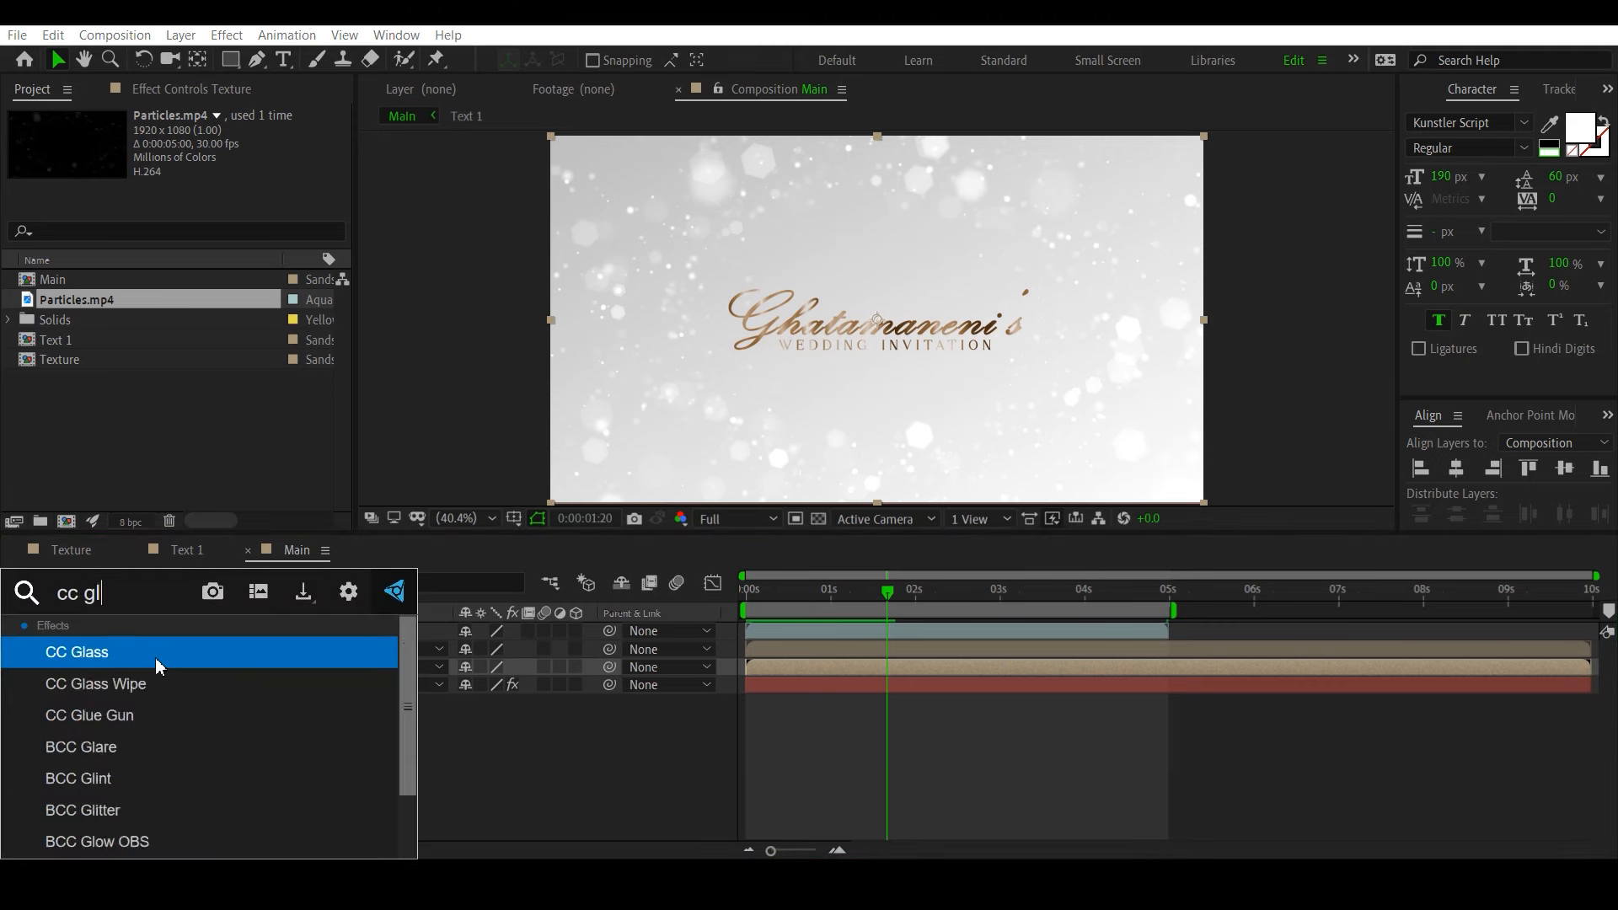
left_click(155, 657)
left_click(29, 151)
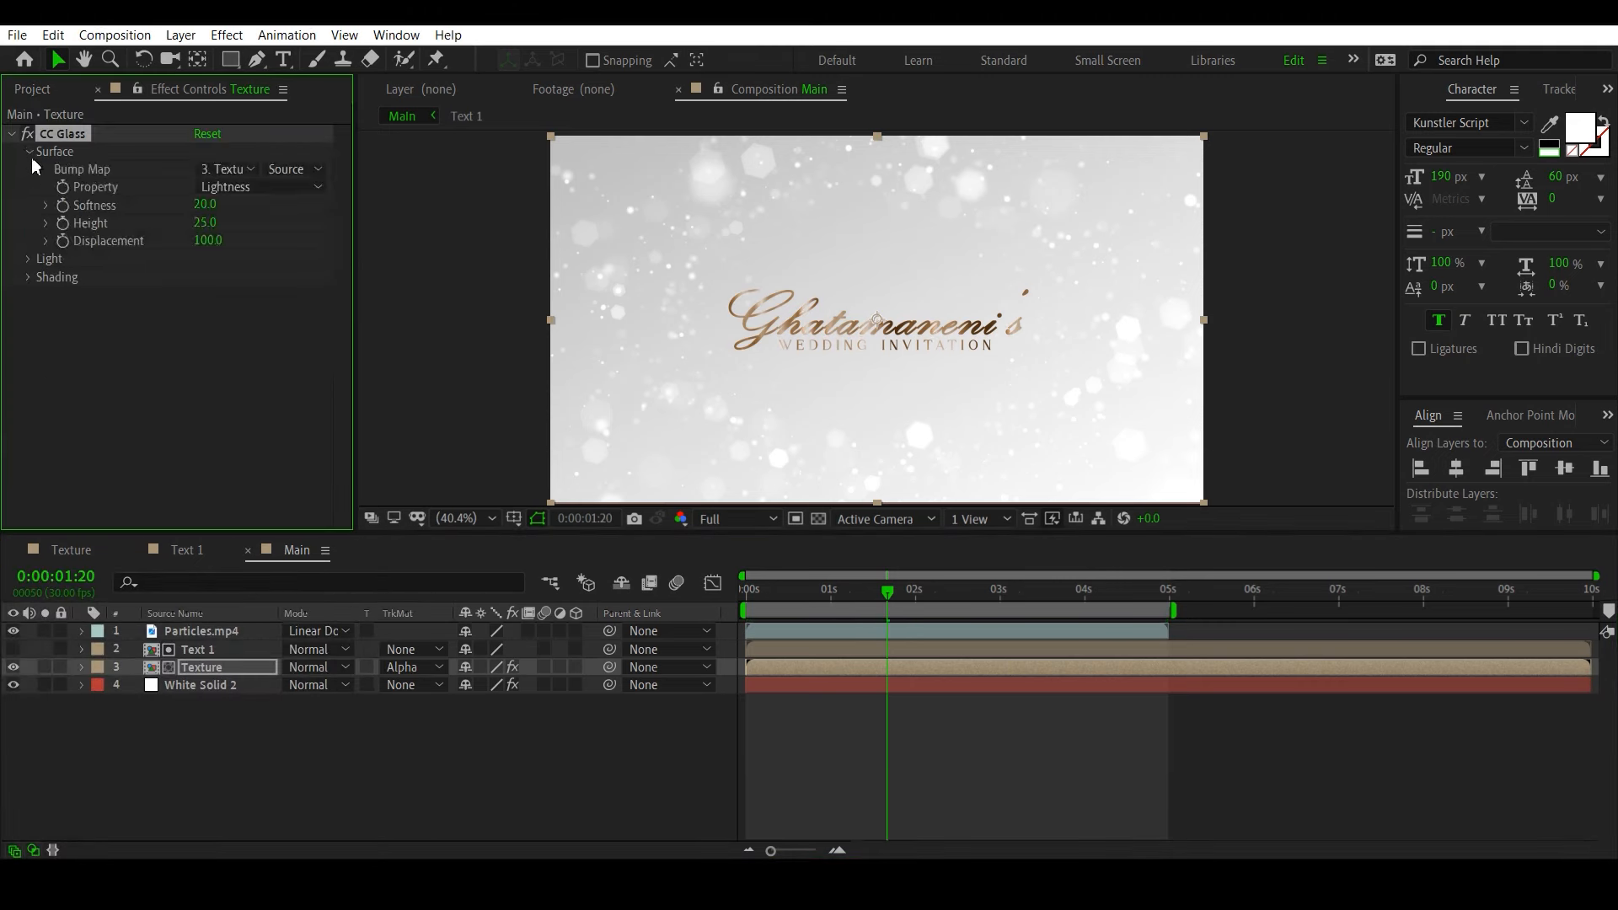
left_click(234, 168)
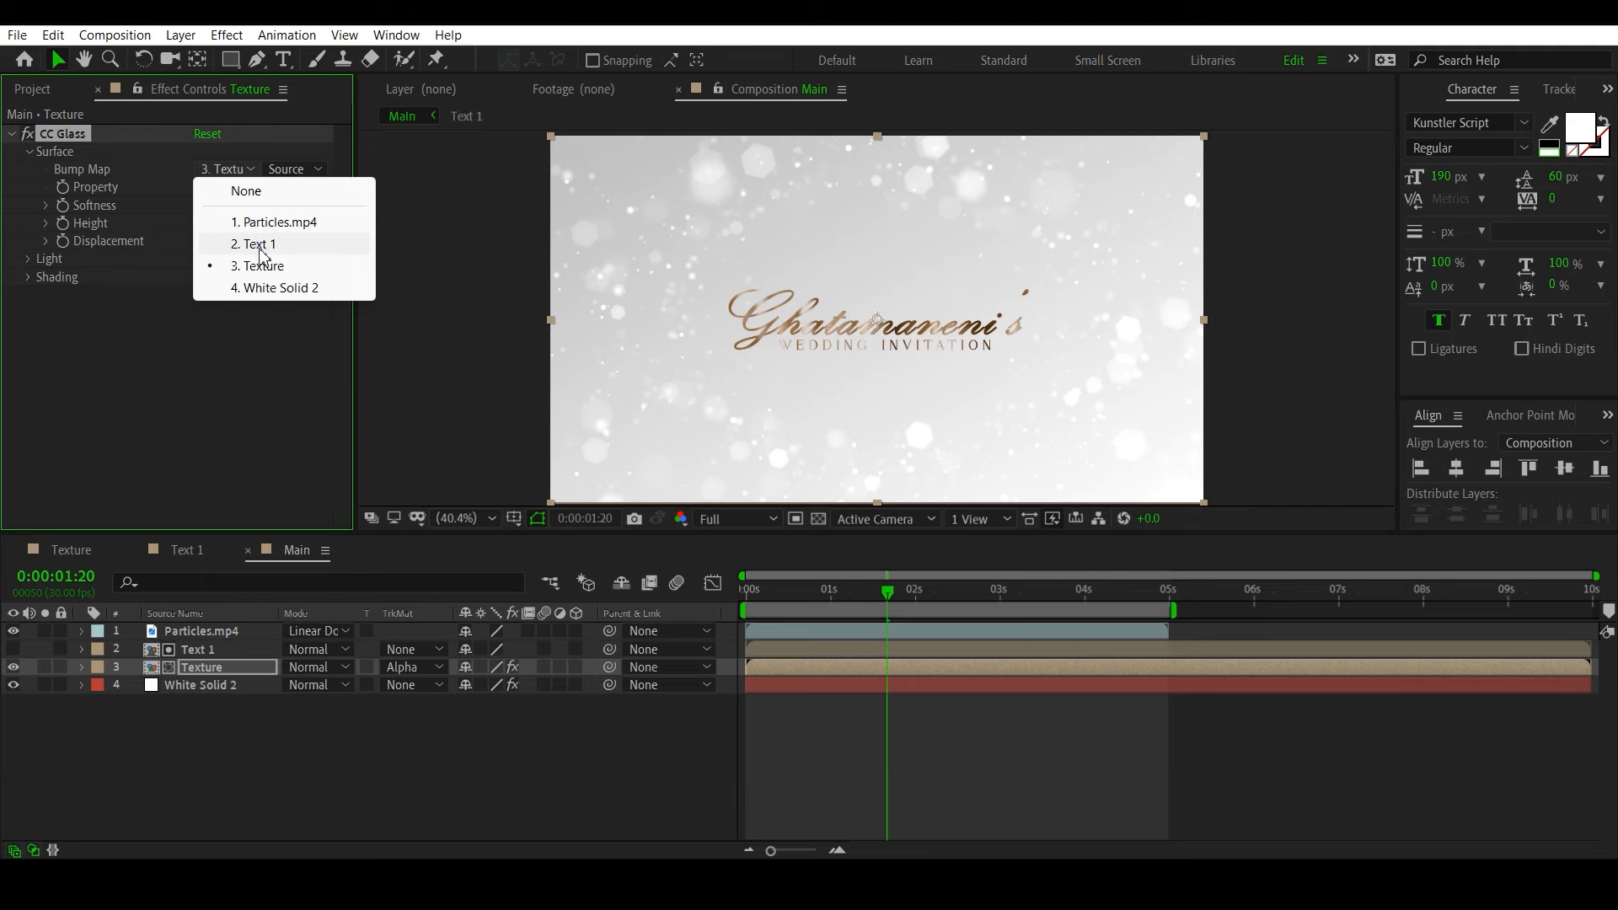
left_click(256, 244)
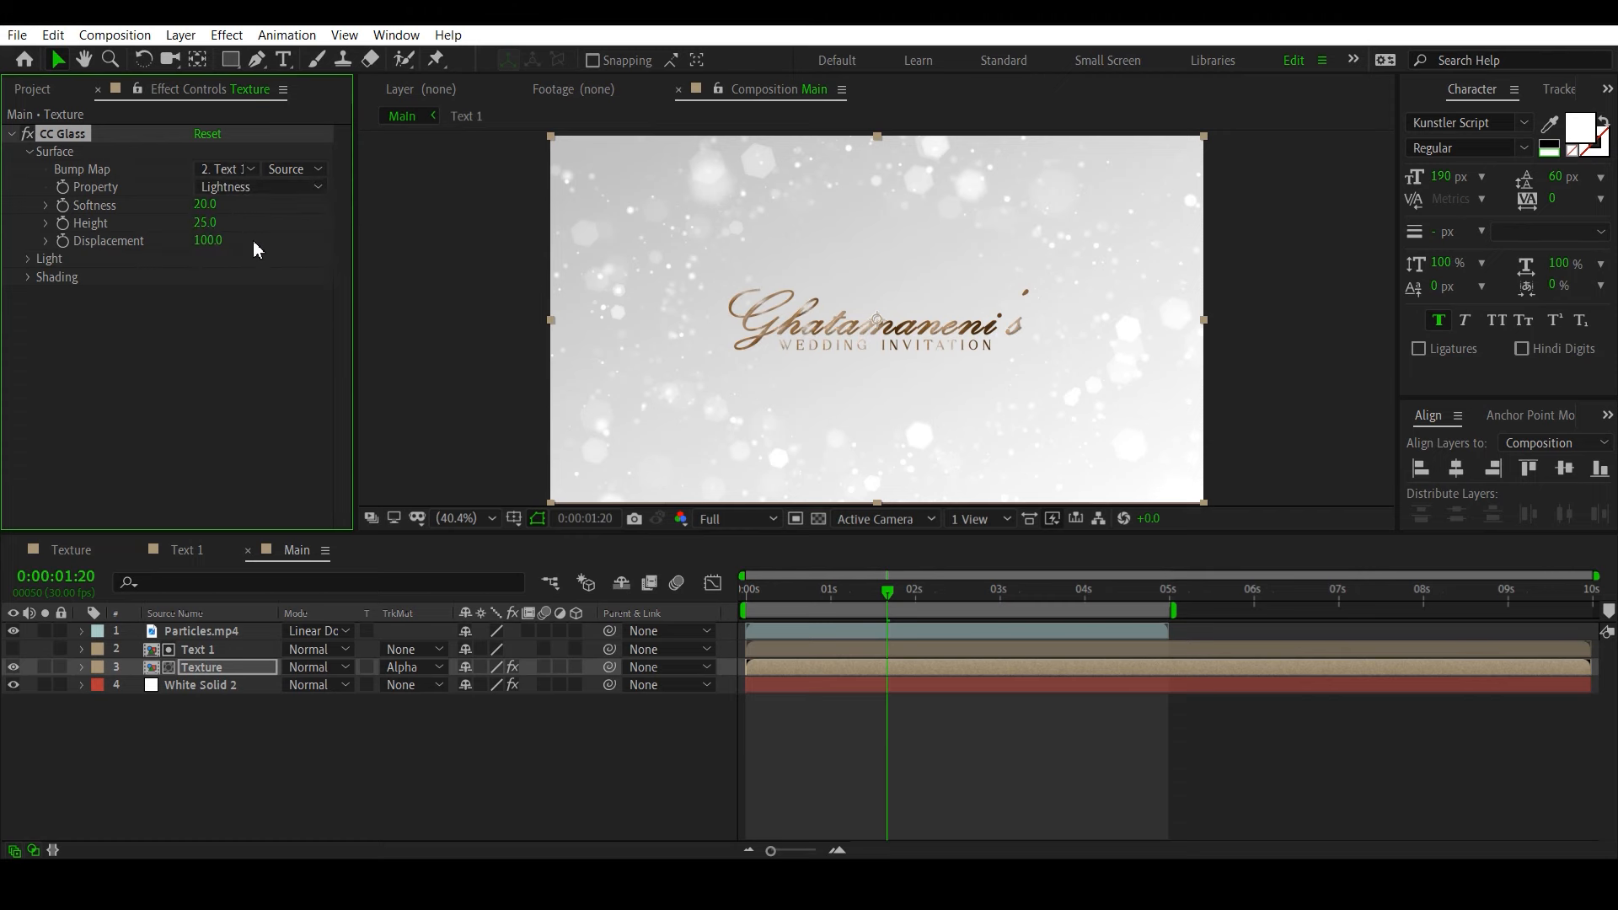
Step: Set the CC Glass surface softness to 4 and its height to 4
left_click(206, 204)
type("4")
key("Return")
left_click(202, 223)
type("4")
key("Return")
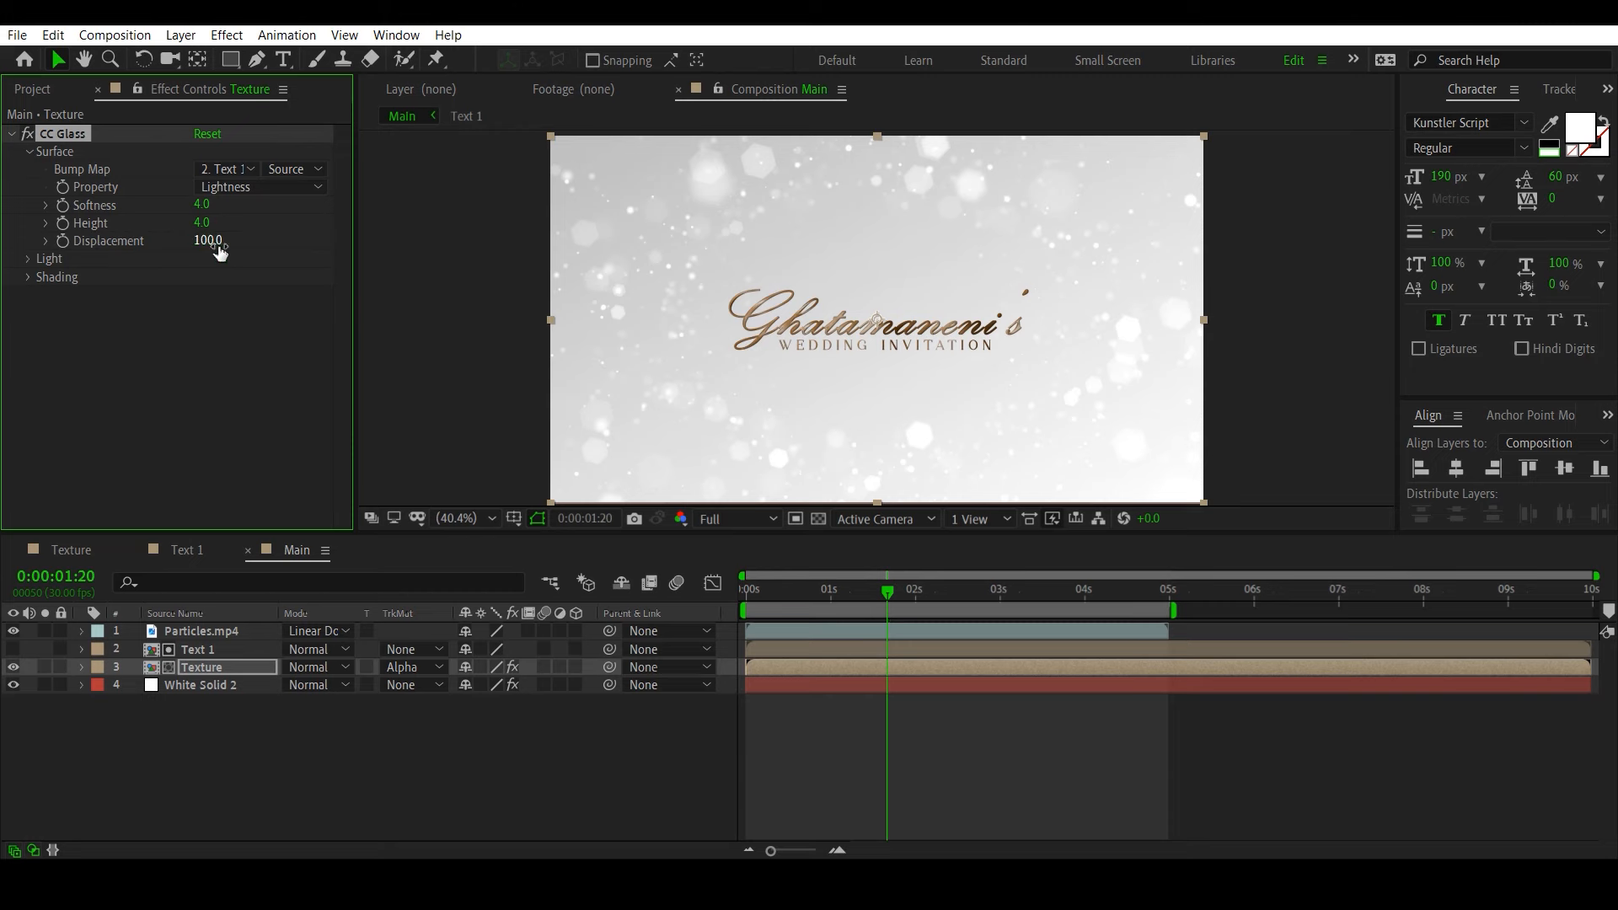
Step: Set the light height of the CC Glass effect to 80
left_click(28, 259)
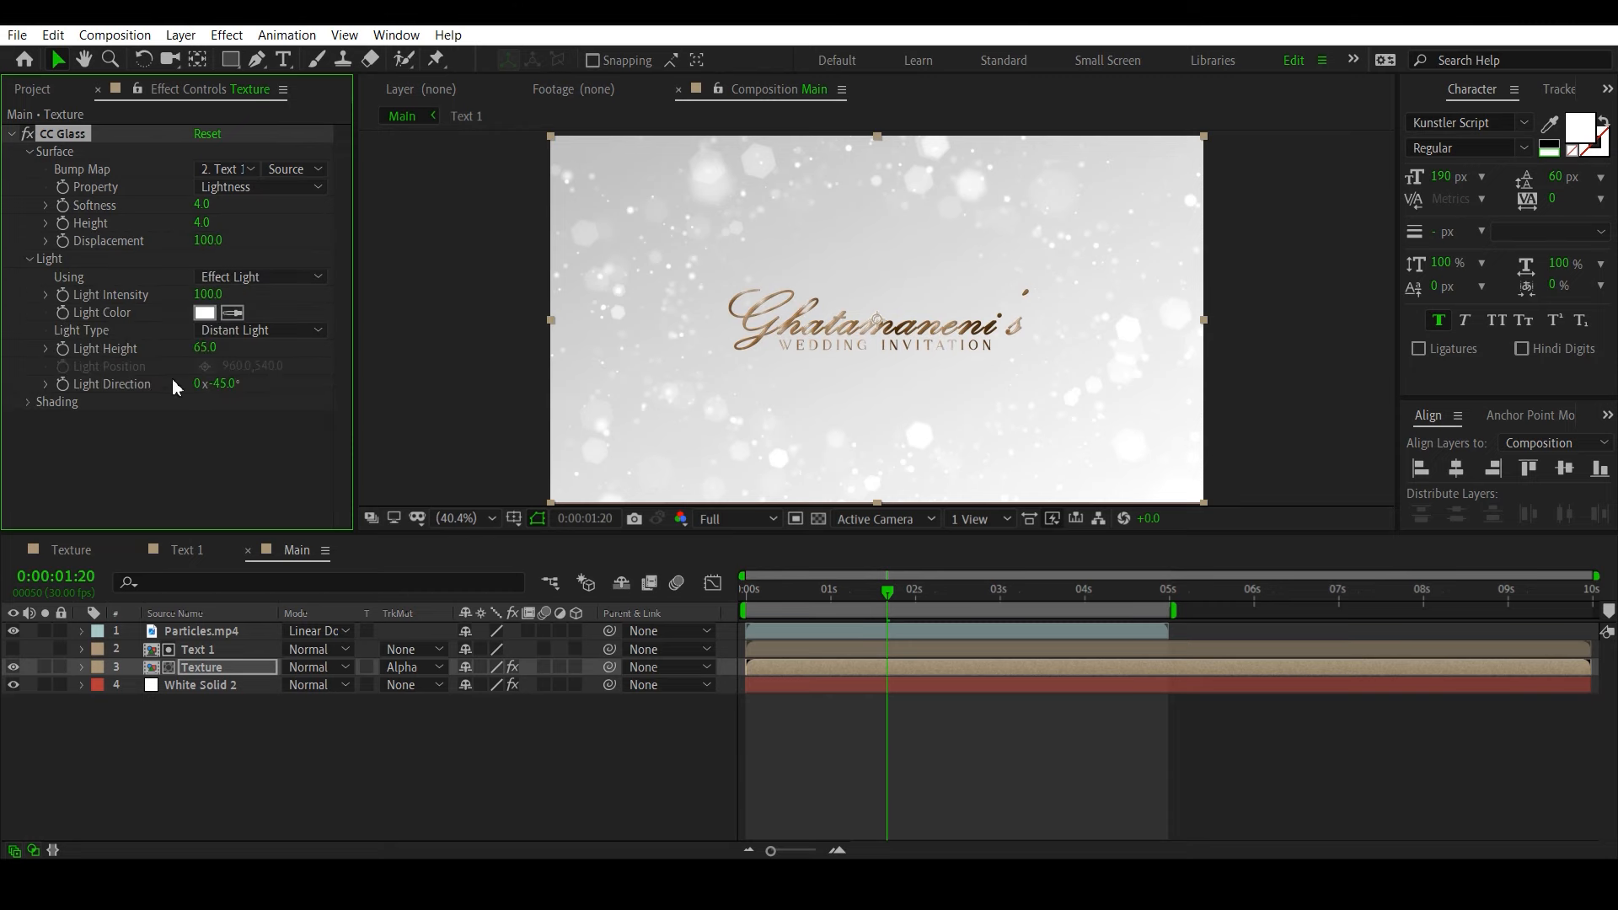
left_click(203, 348)
type("80")
key("Return")
Step: Add the CC Blobbylize effect to the Texture layer with Text 1 as its blob layer
left_click(199, 666)
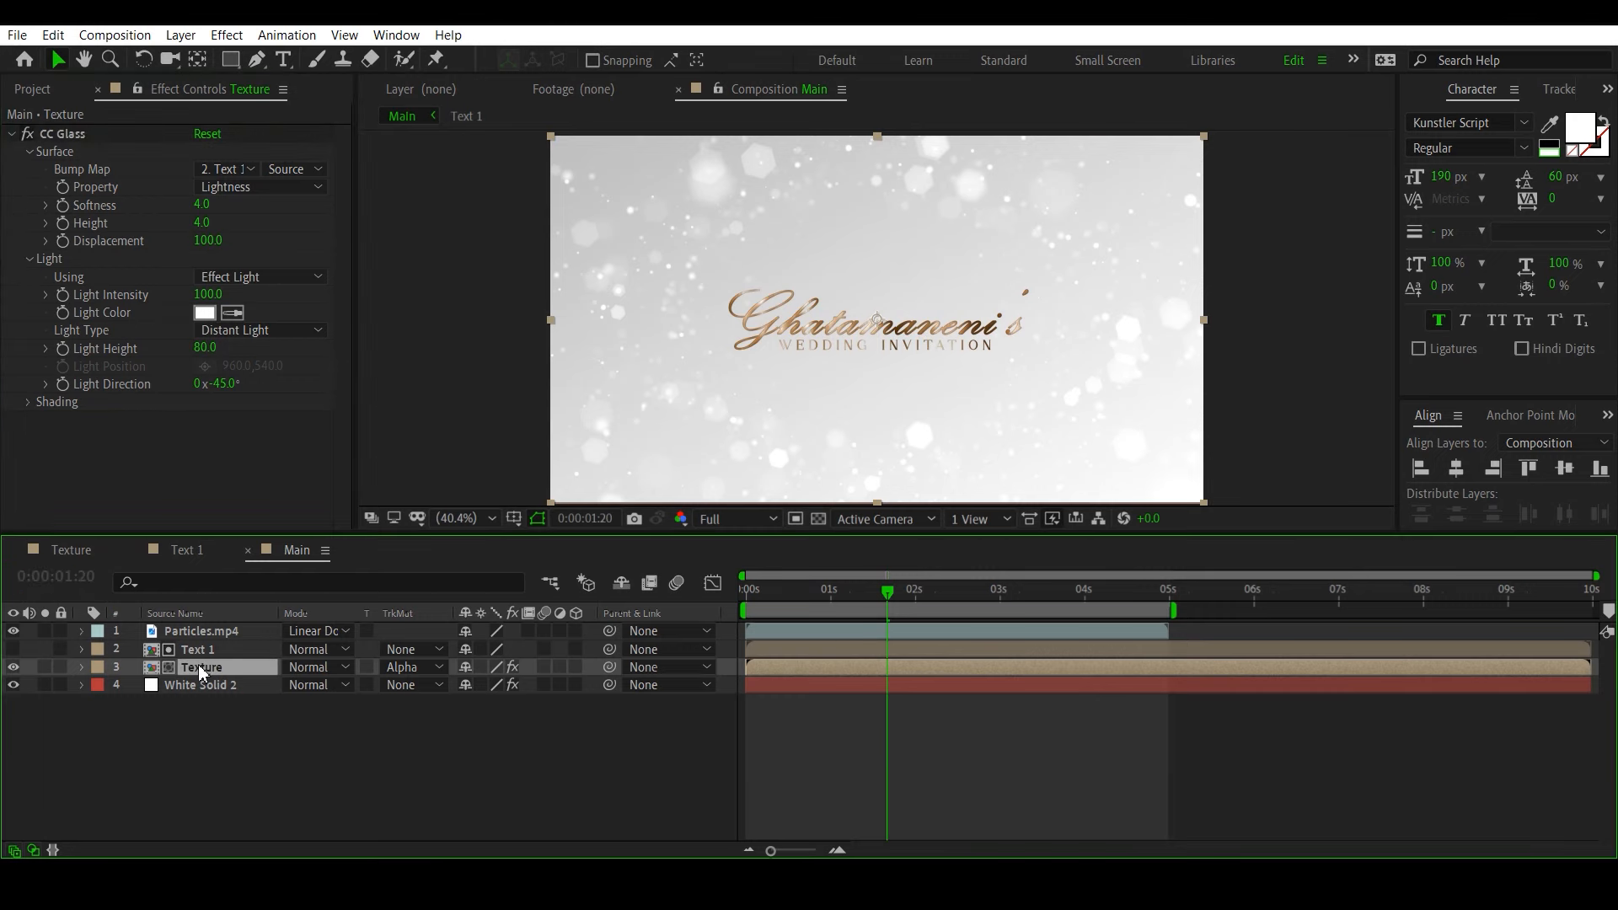
key("ctrl+space")
type("cc")
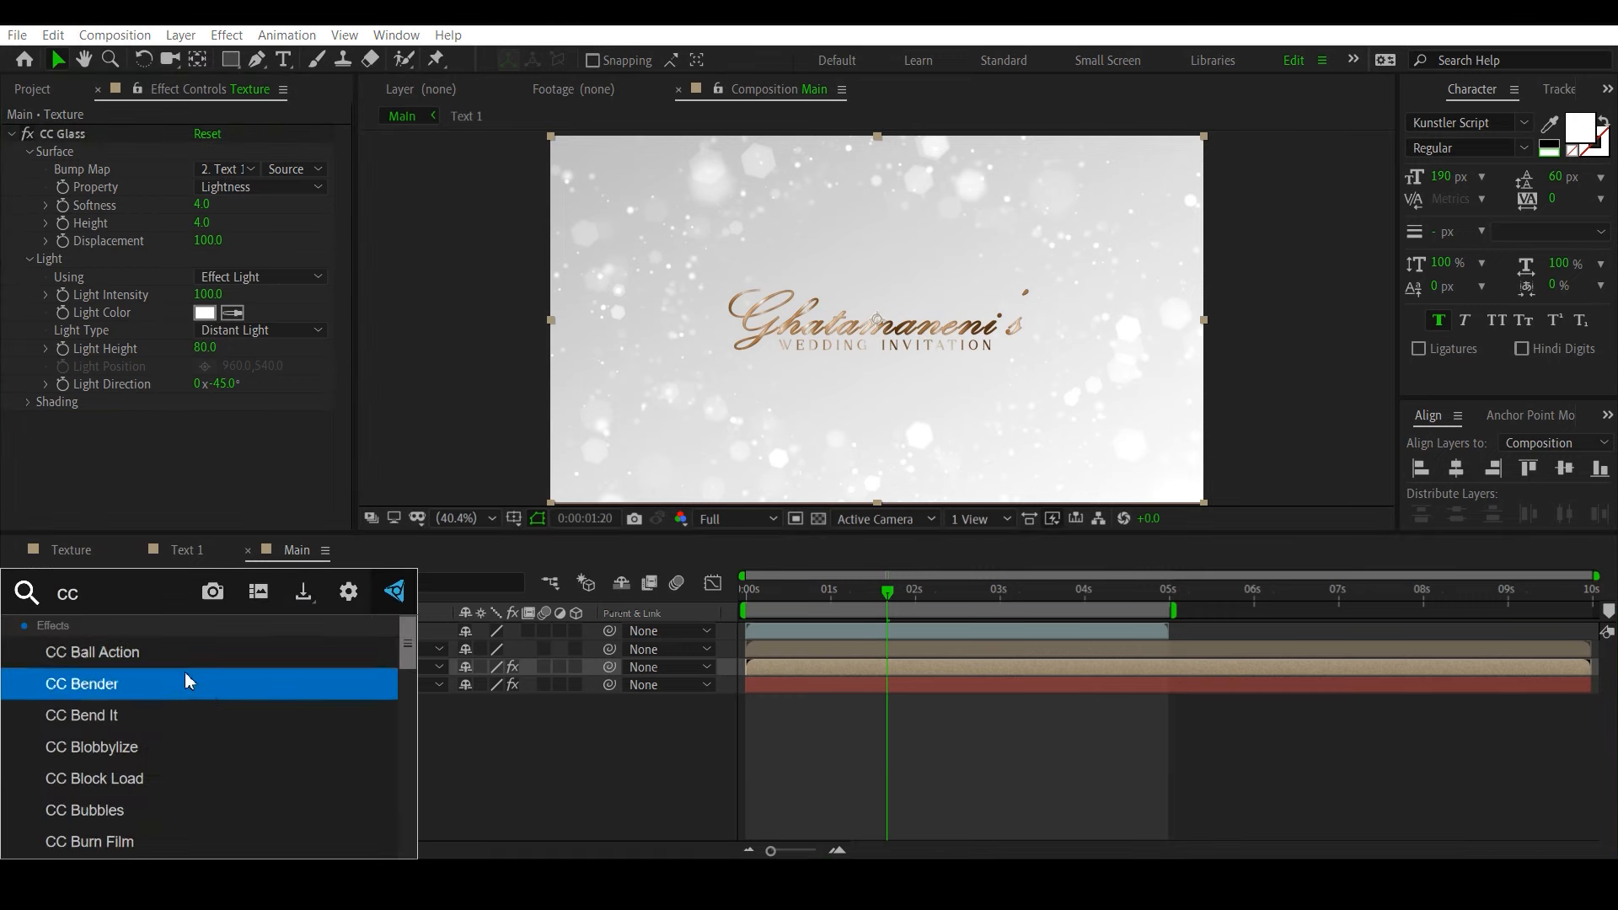
left_click(146, 747)
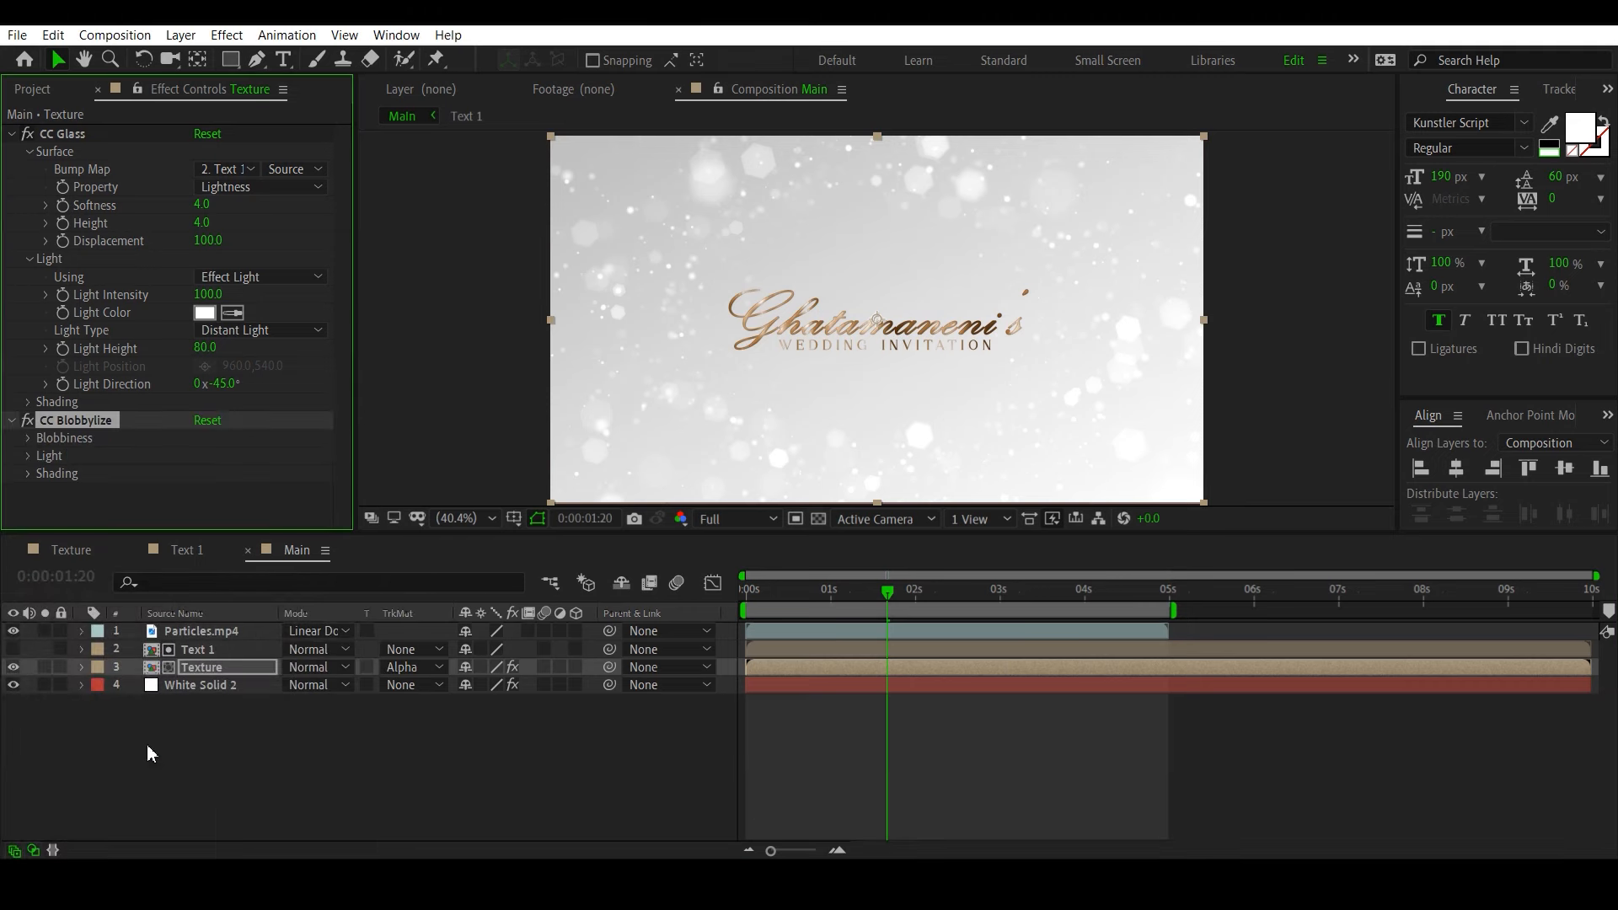
left_click(29, 437)
scroll(101, 444, "down", 1)
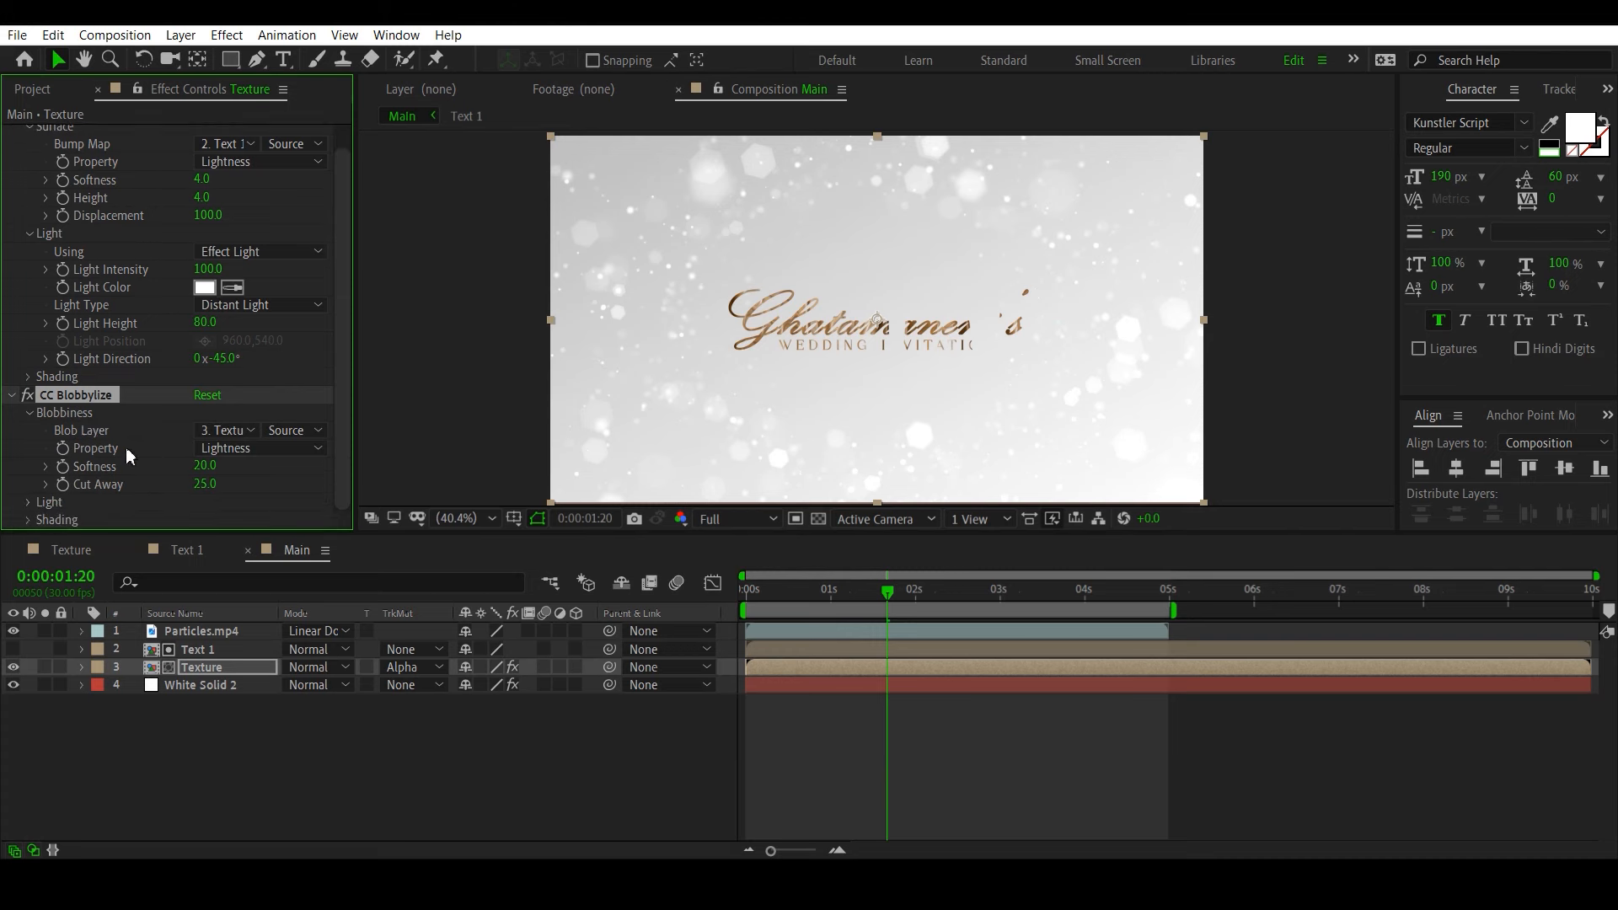
left_click(225, 431)
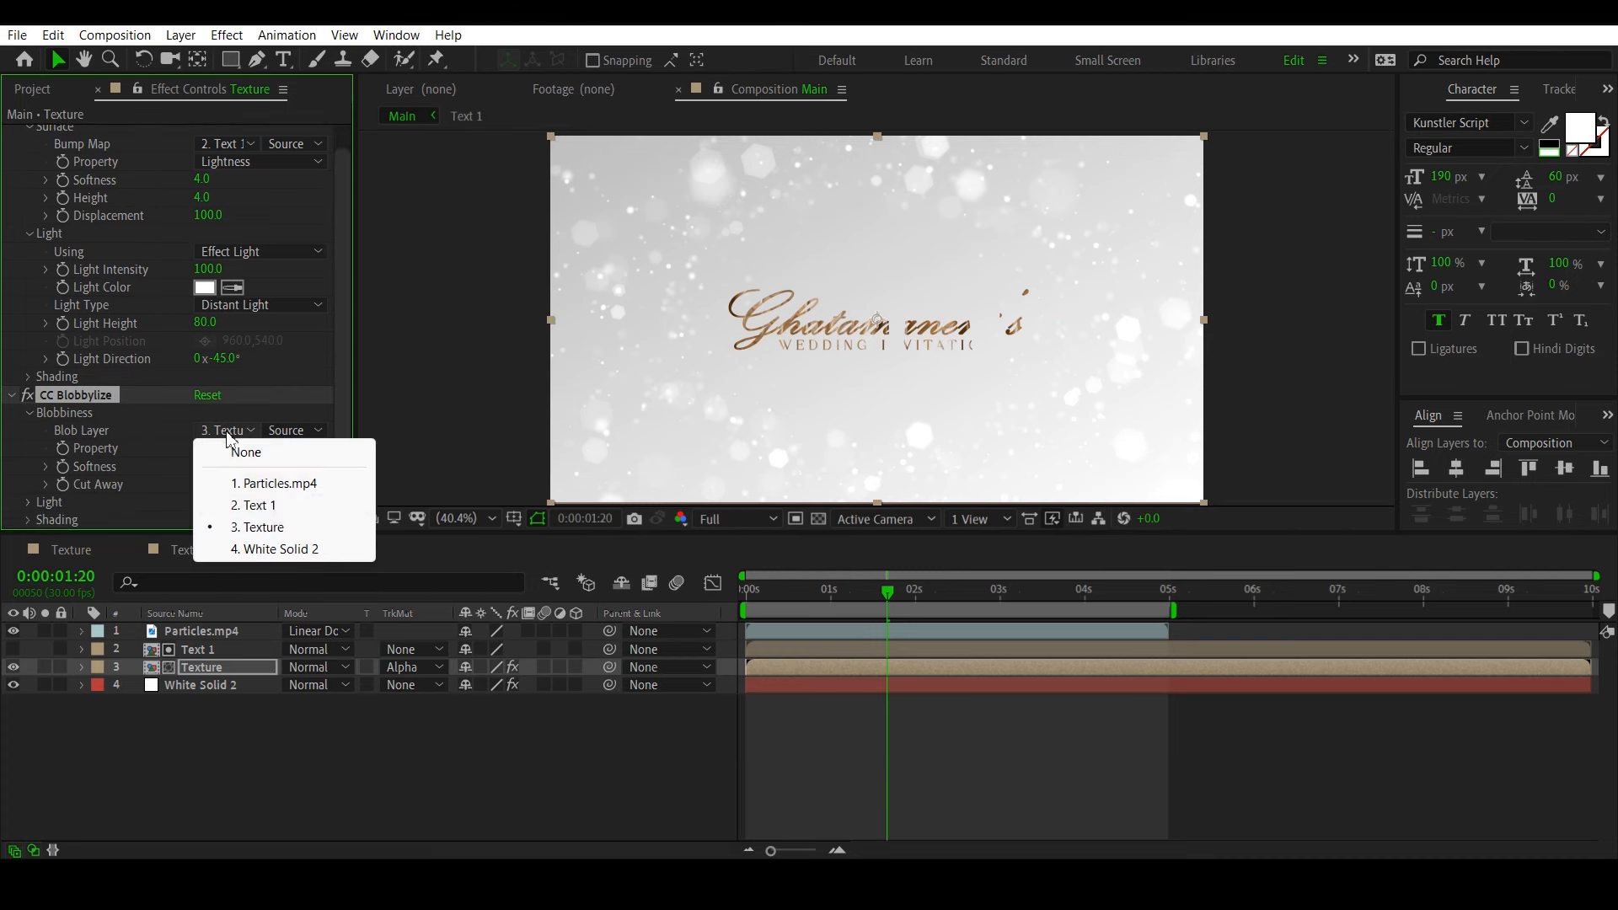
left_click(256, 506)
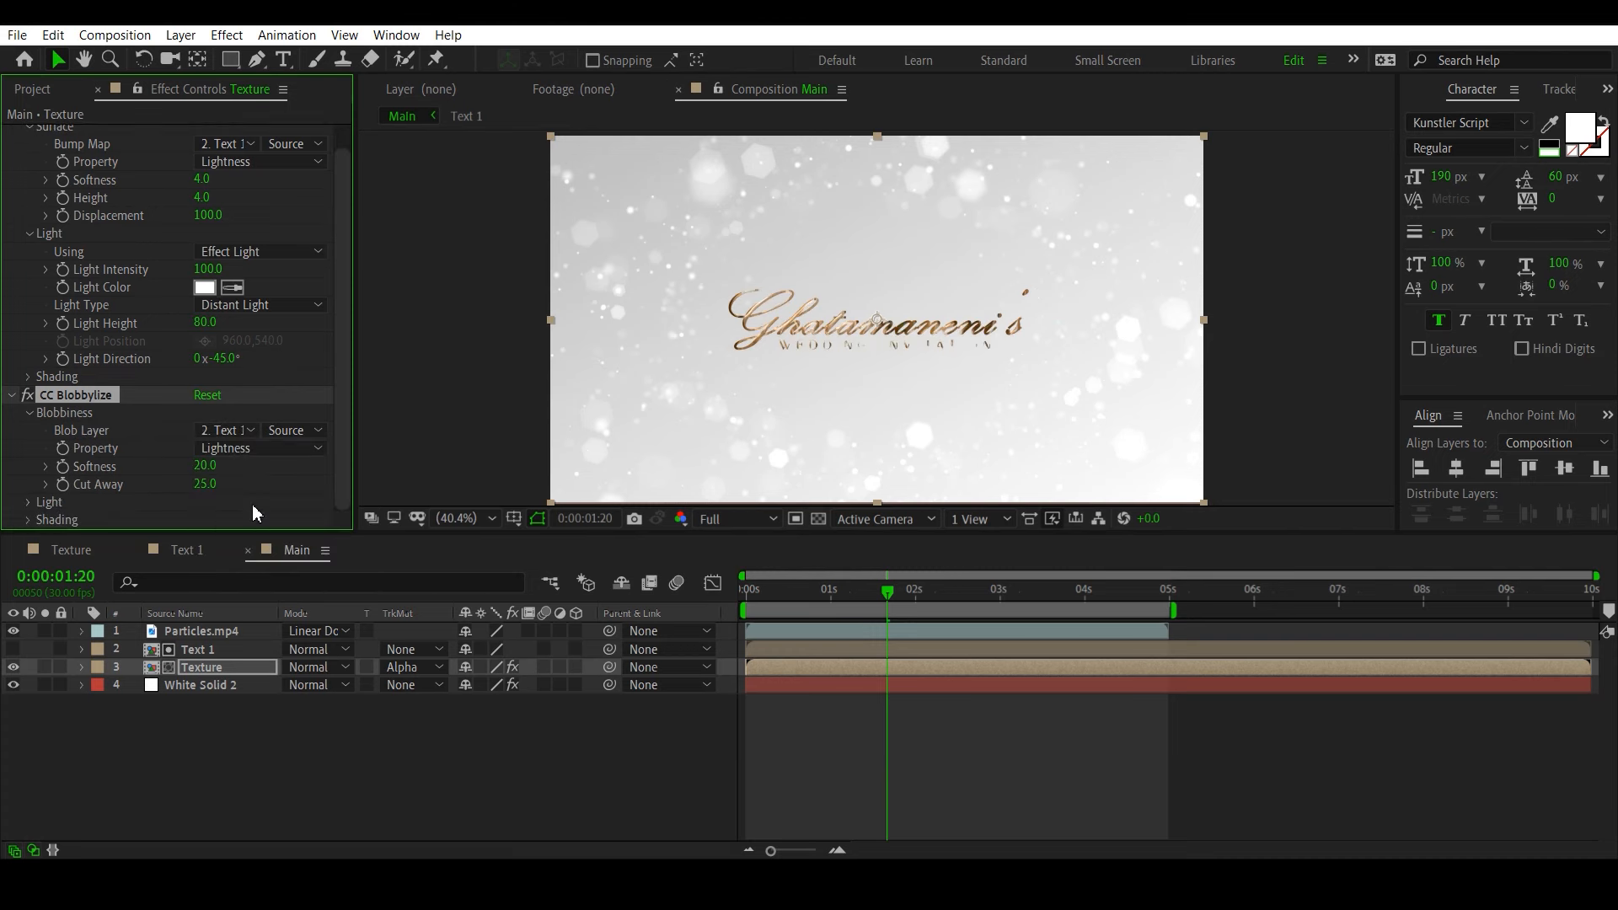
Step: Set the CC Blobbylize softness to 5 and its cut away to 0
left_click(205, 466)
type("5")
key("Return")
left_click(206, 484)
type("0")
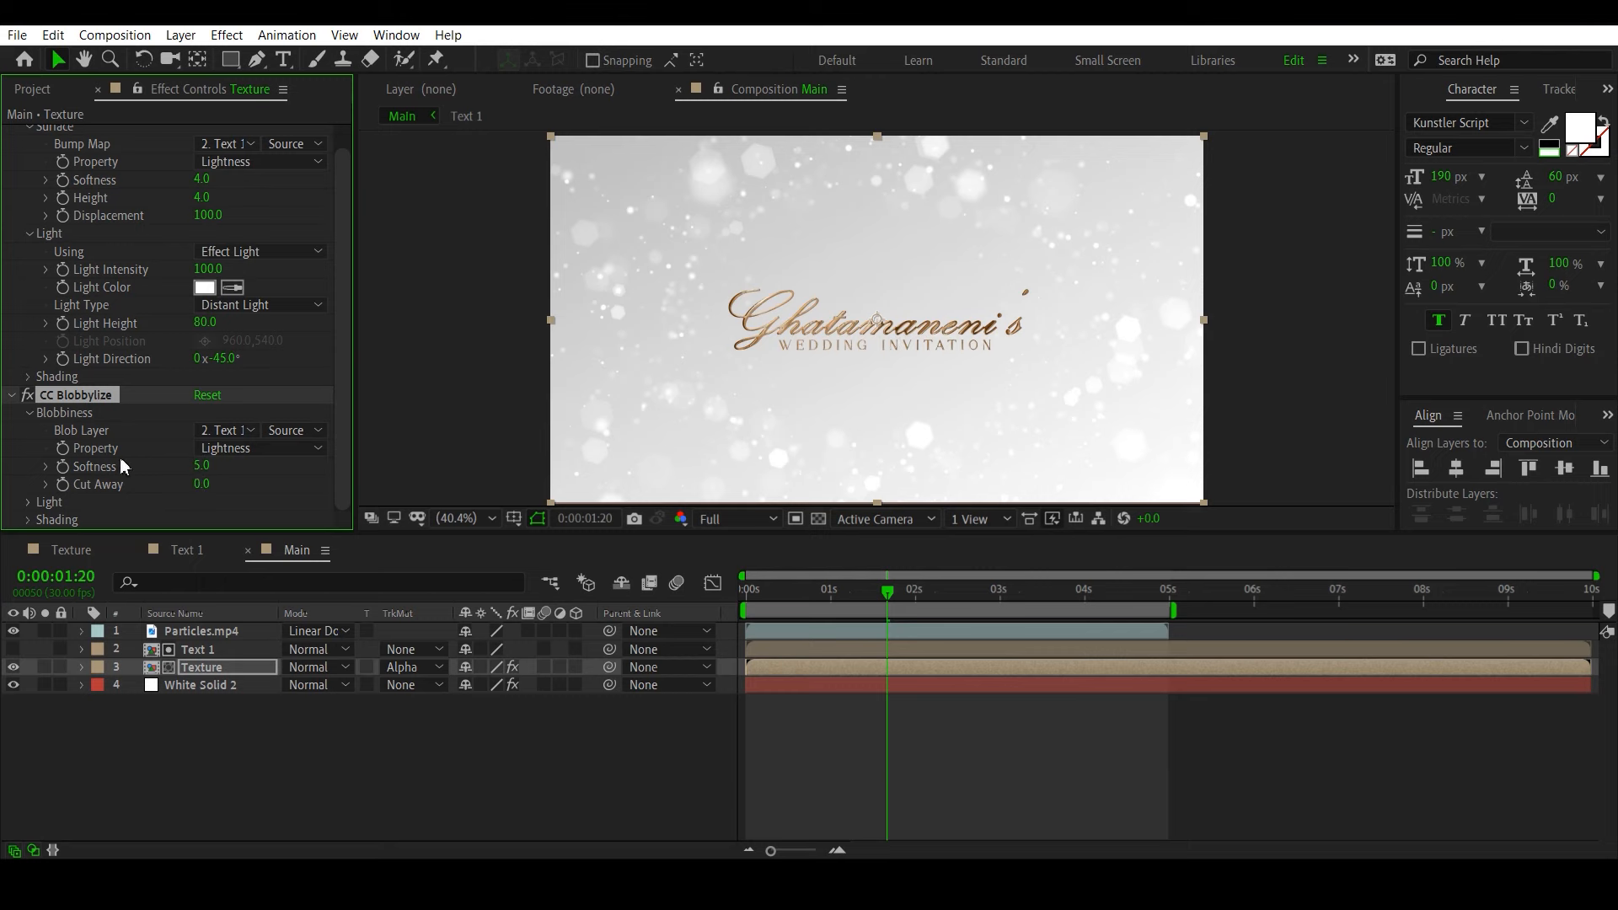
Step: Set the CC Blobbylize light height to 45 and collapse the settings of both Texture effects
left_click(27, 502)
scroll(98, 497, "down", 5)
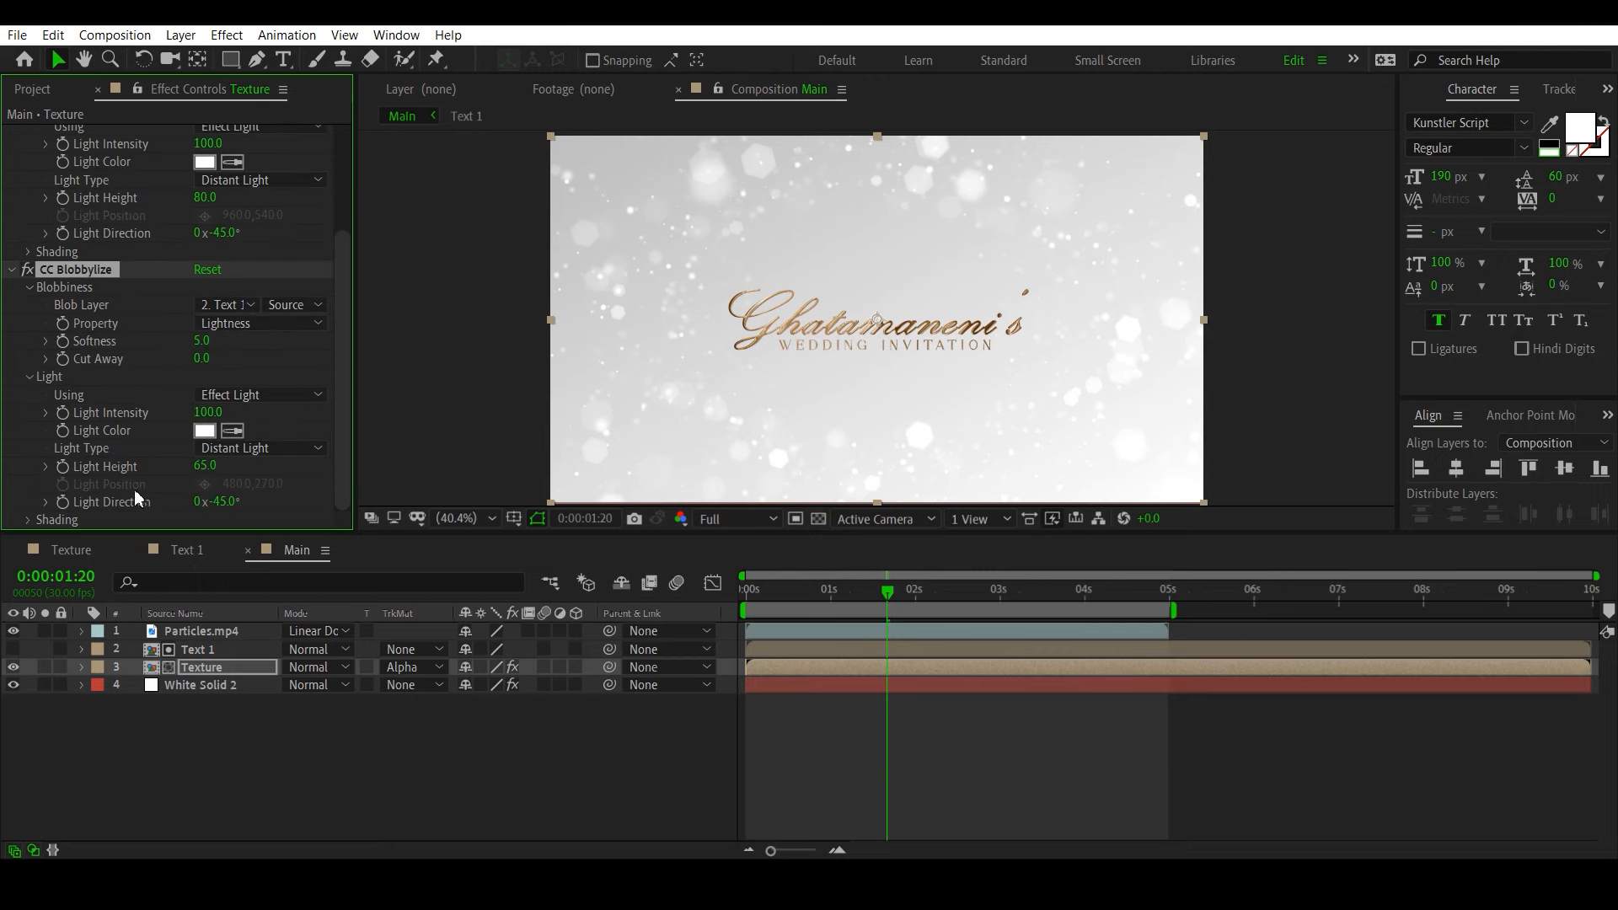
left_click(206, 467)
type("45")
key("Return")
left_click(898, 760)
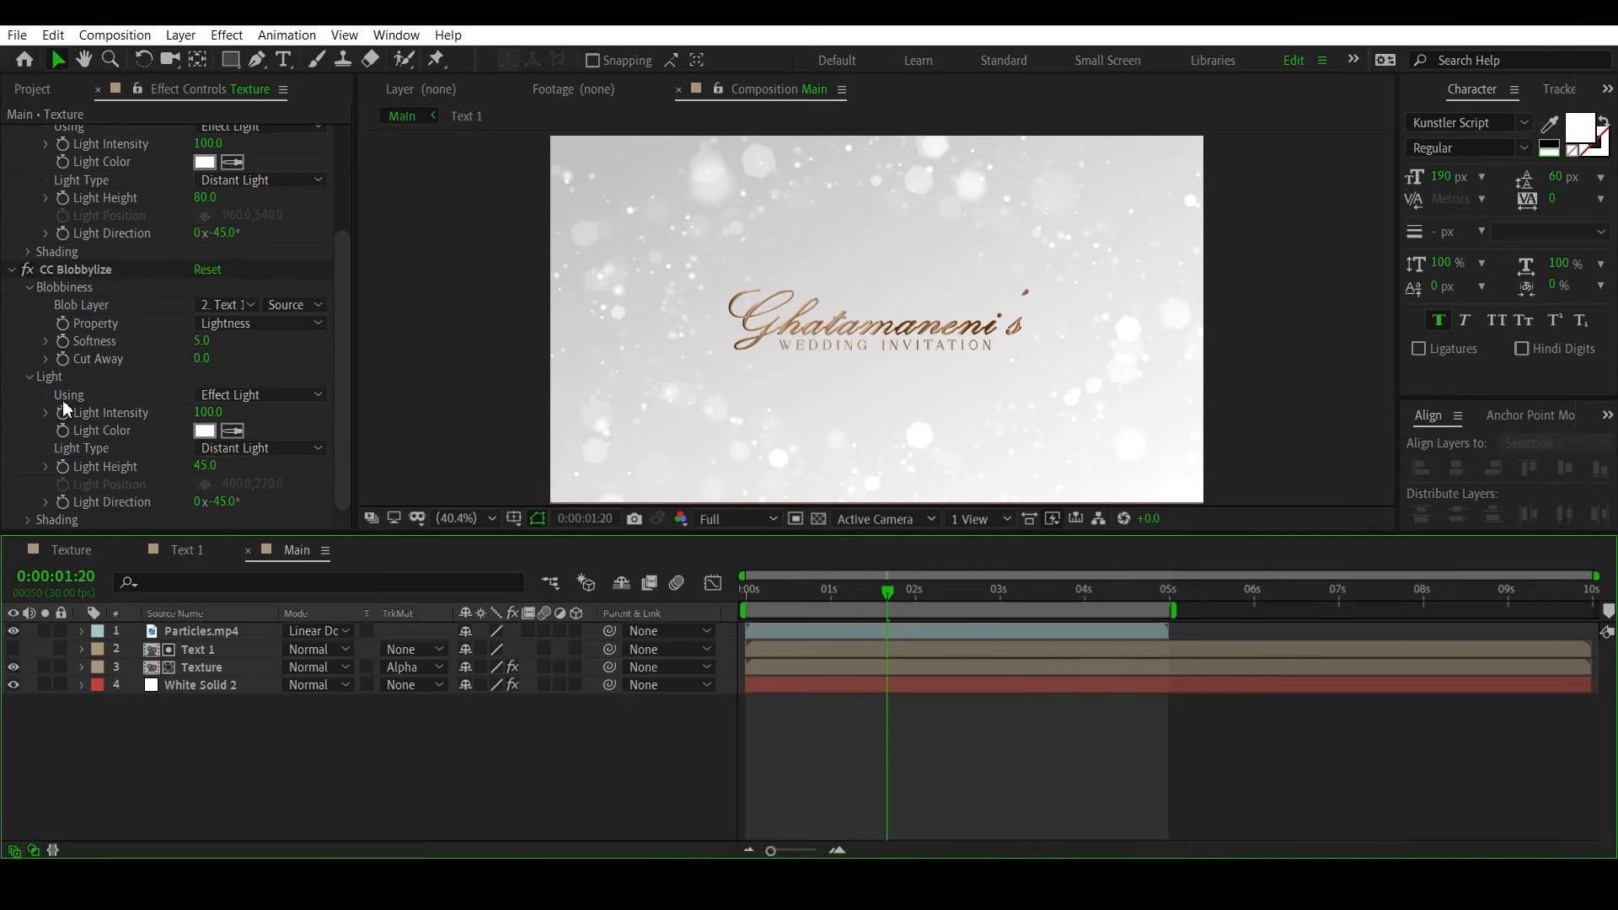
scroll(62, 400, "up", 4)
left_click(12, 133)
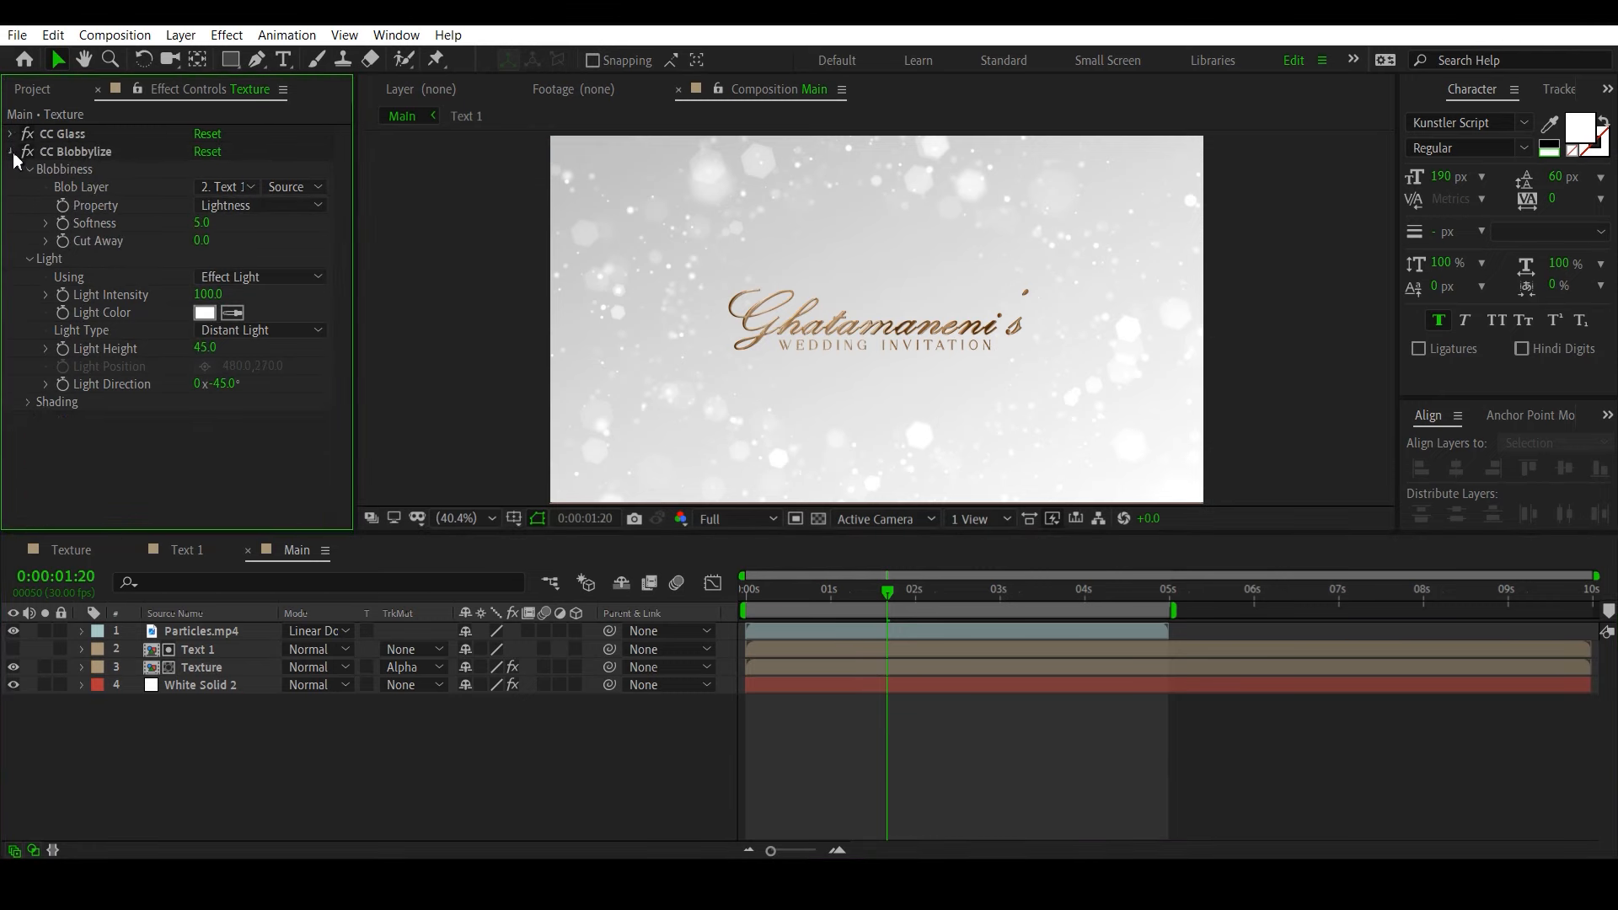
left_click(12, 153)
Step: Preview the Main composition from the start to check the beveled gold text
left_click_drag(805, 593, 166, 629)
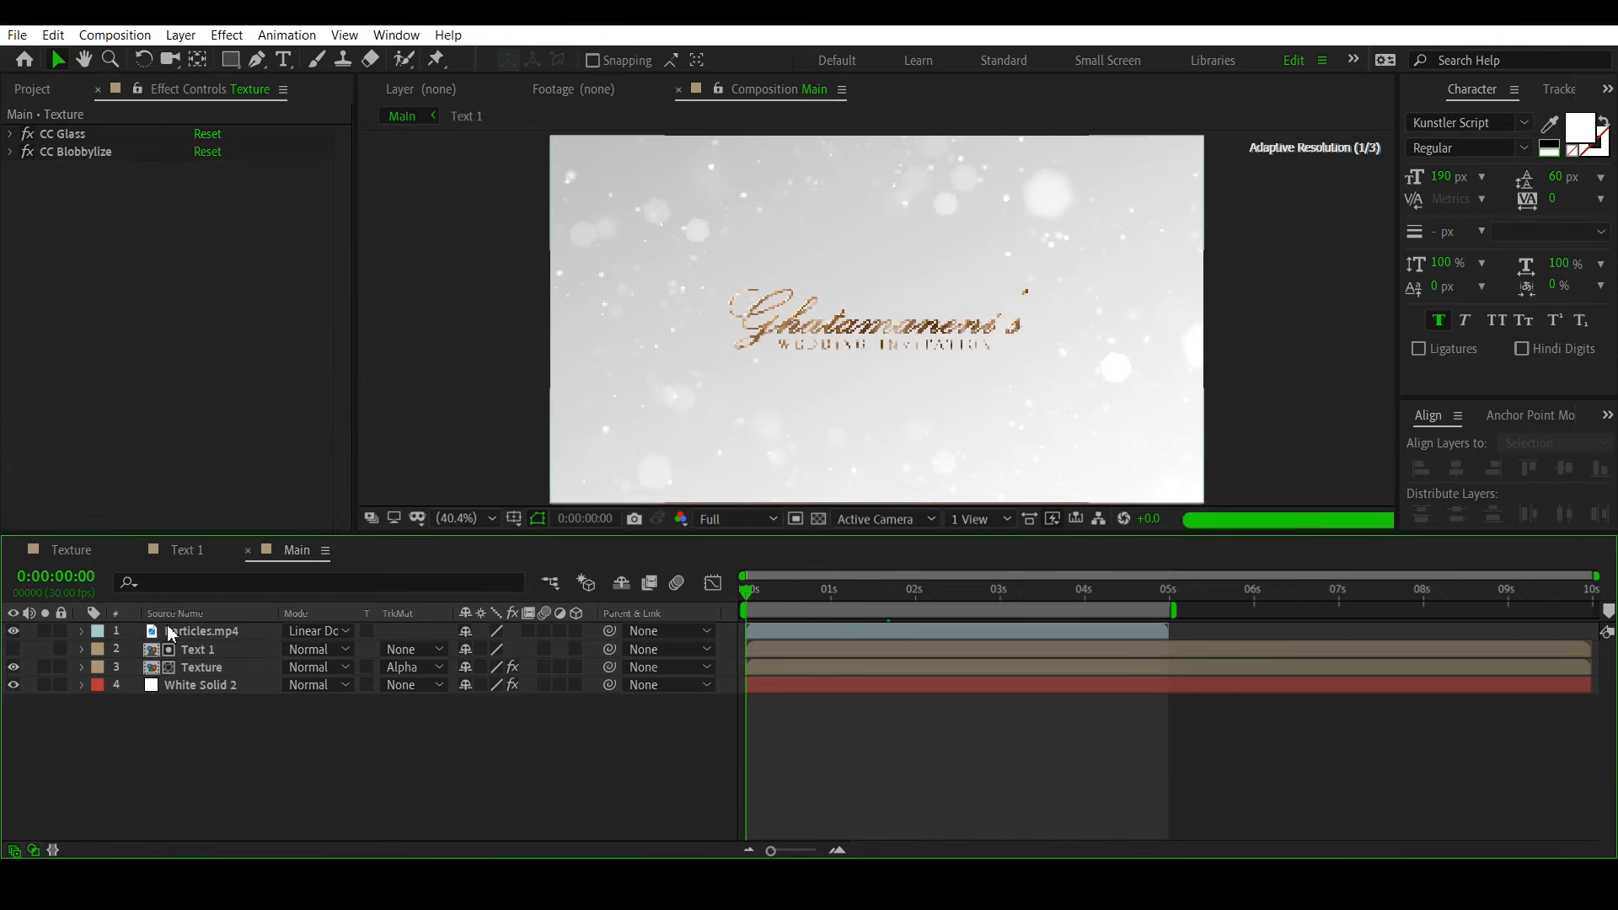
key("space")
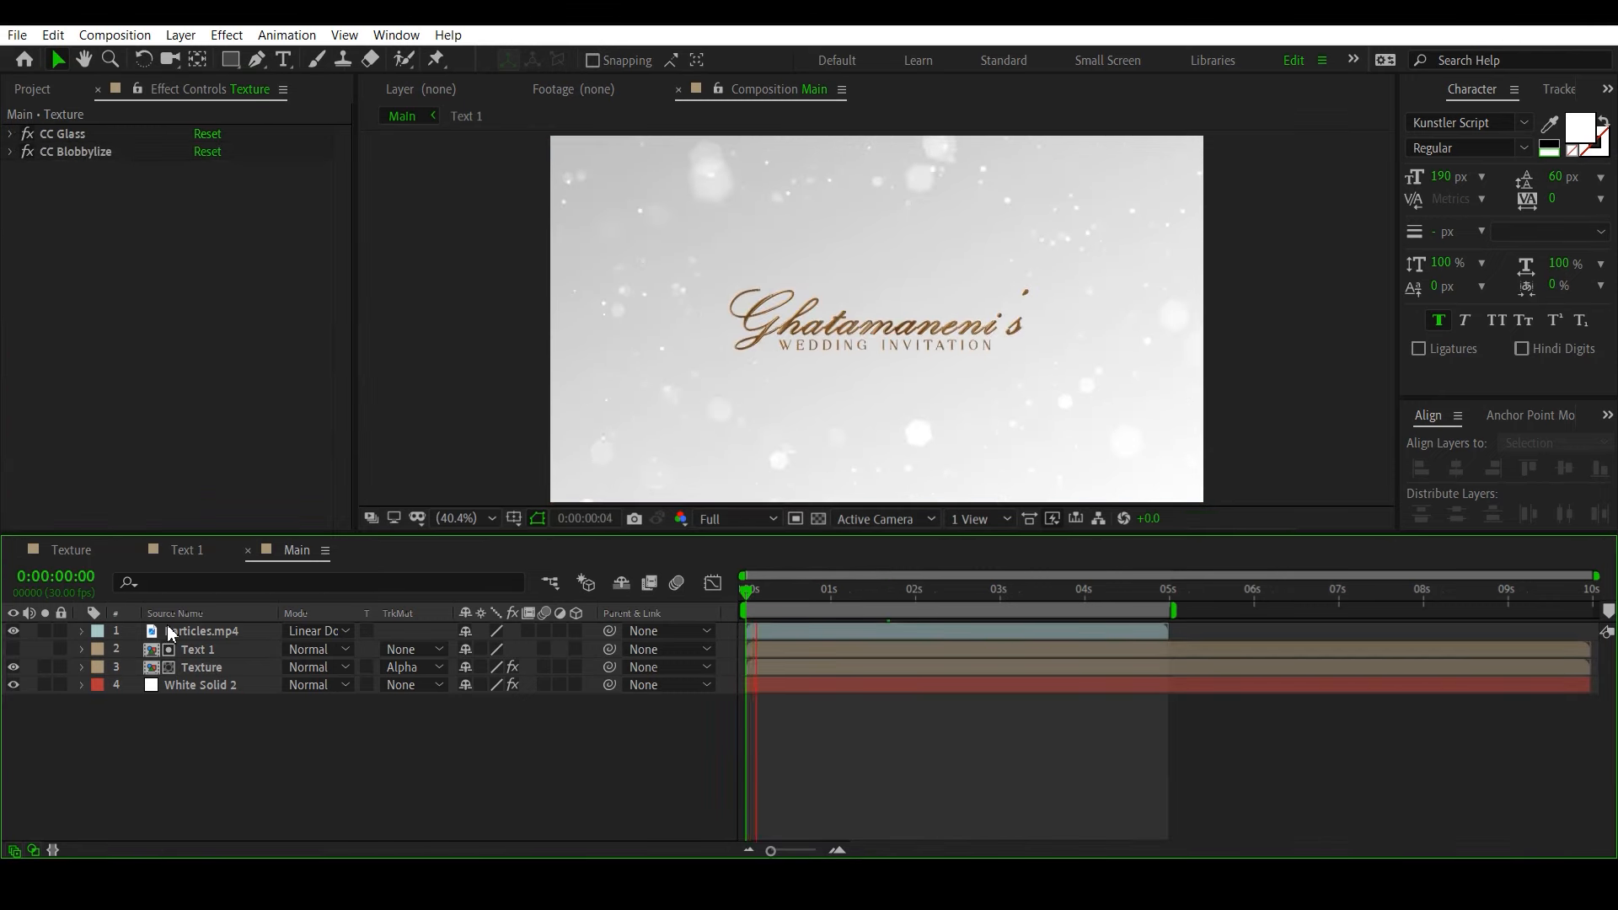
key("space")
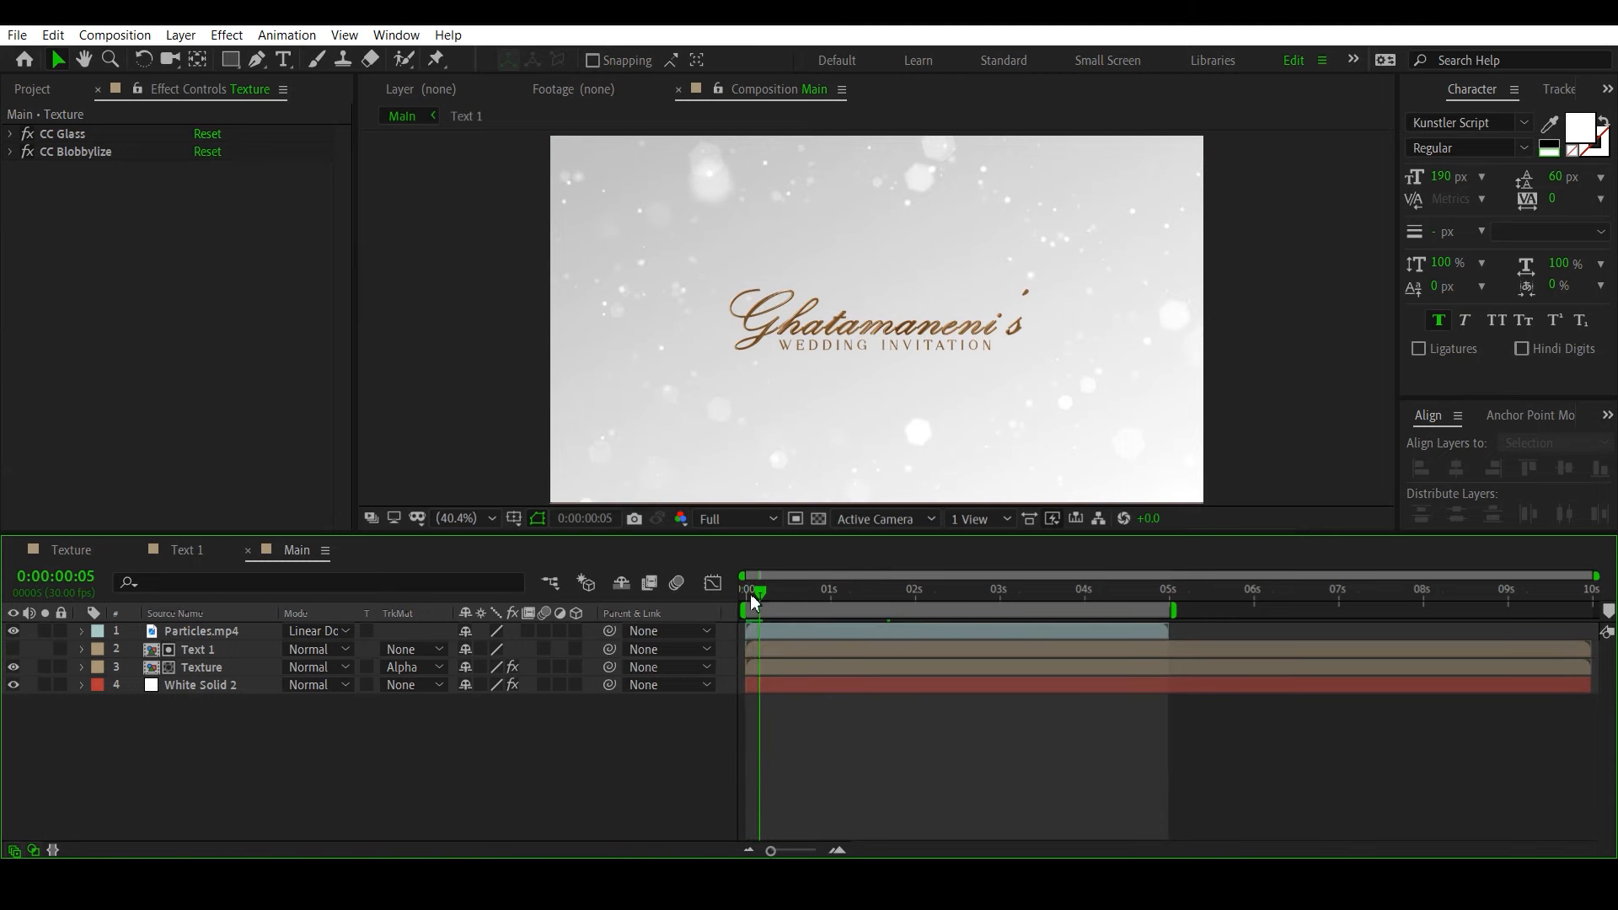
key("Home")
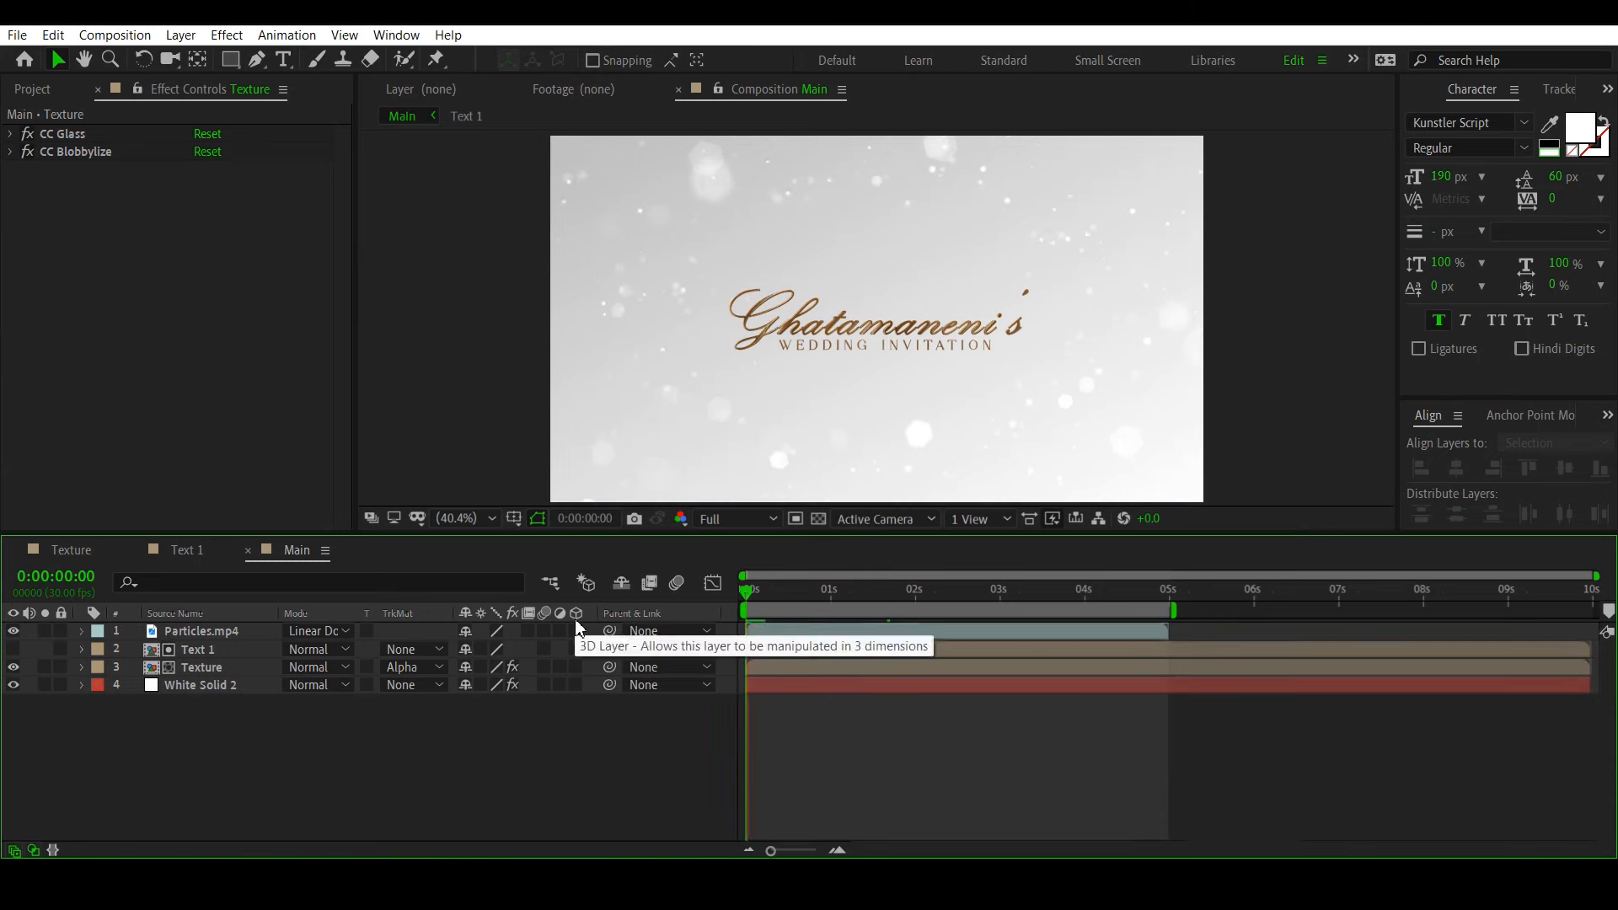
key("space")
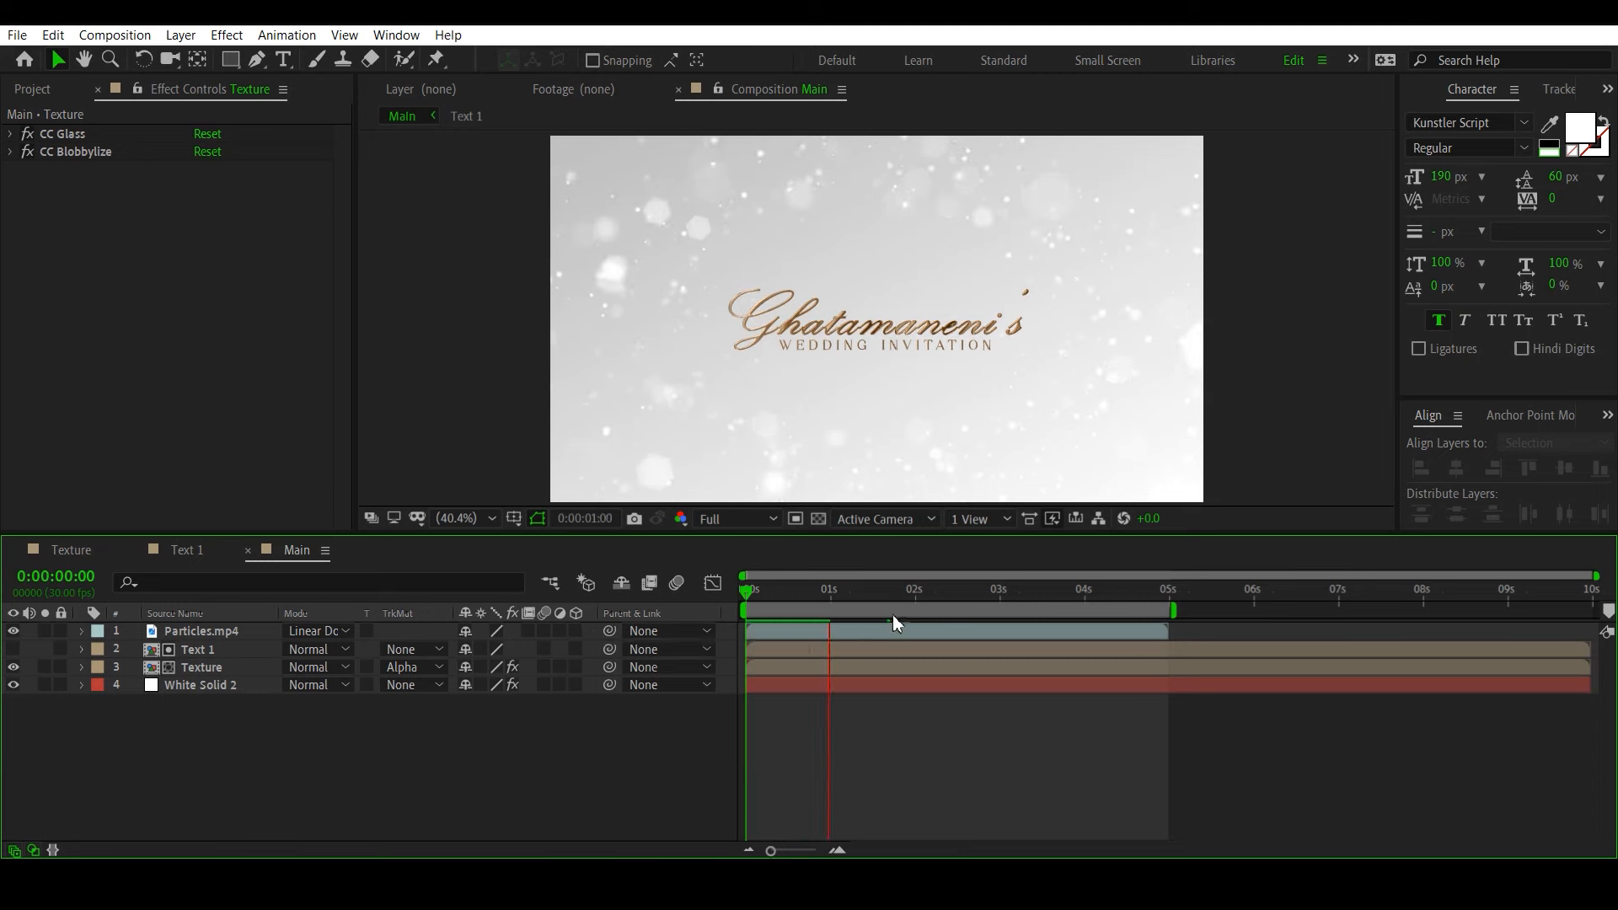
key("space")
left_click_drag(776, 591, 579, 617)
key("space")
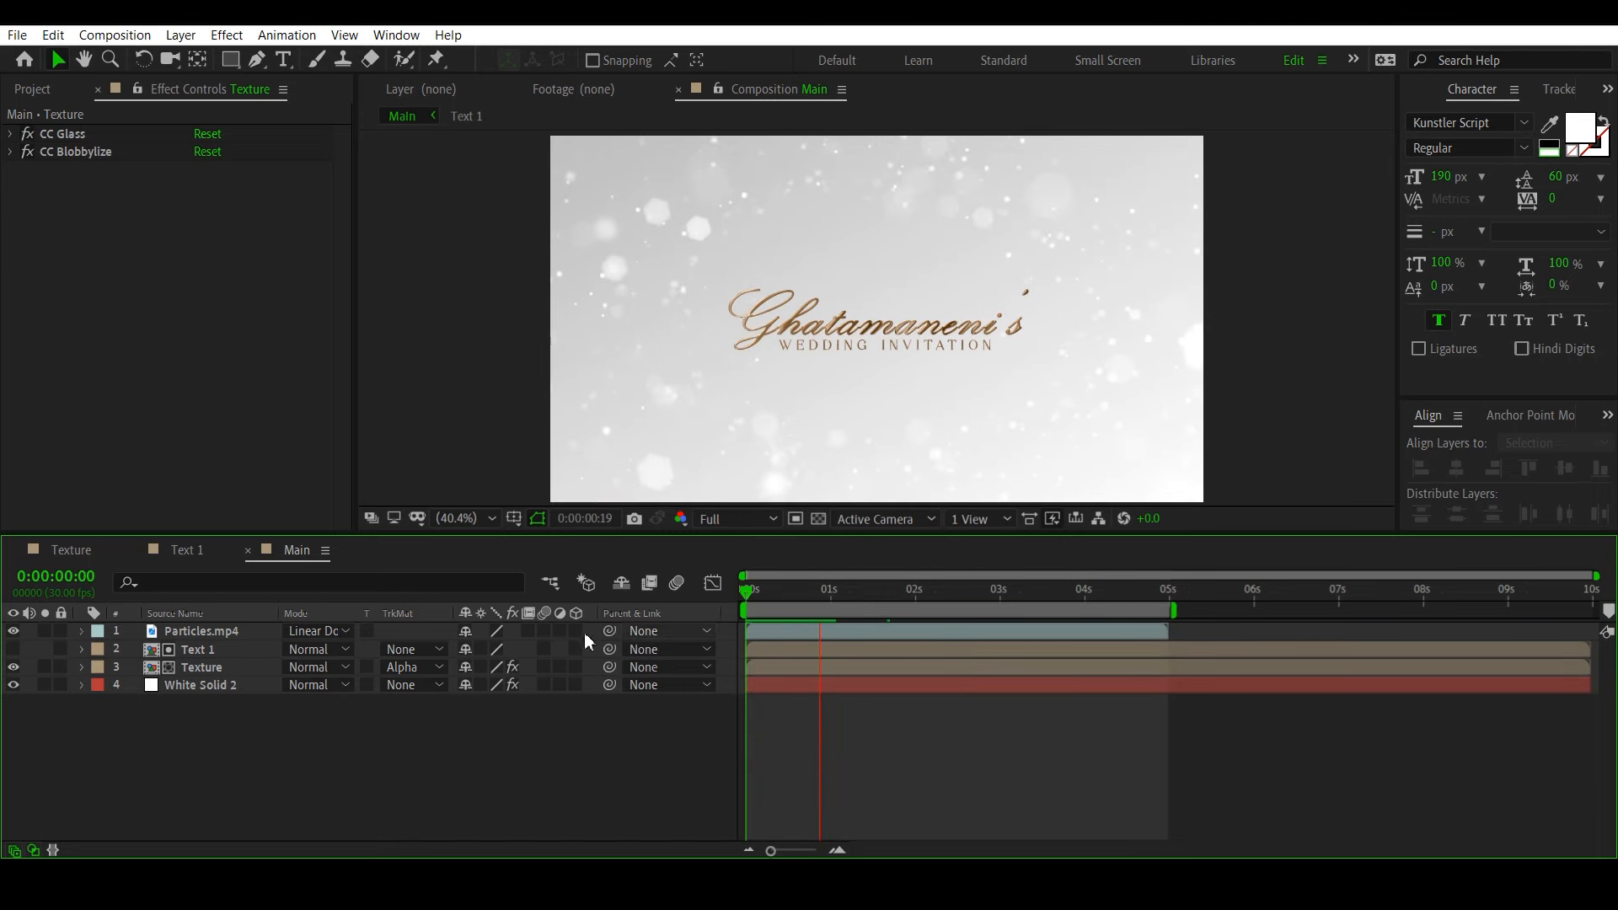
Step: Open the Text 1 composition and apply the Evaporate preset to the script name text layer at 0:00:00:00
double_click(221, 651)
left_click(212, 635)
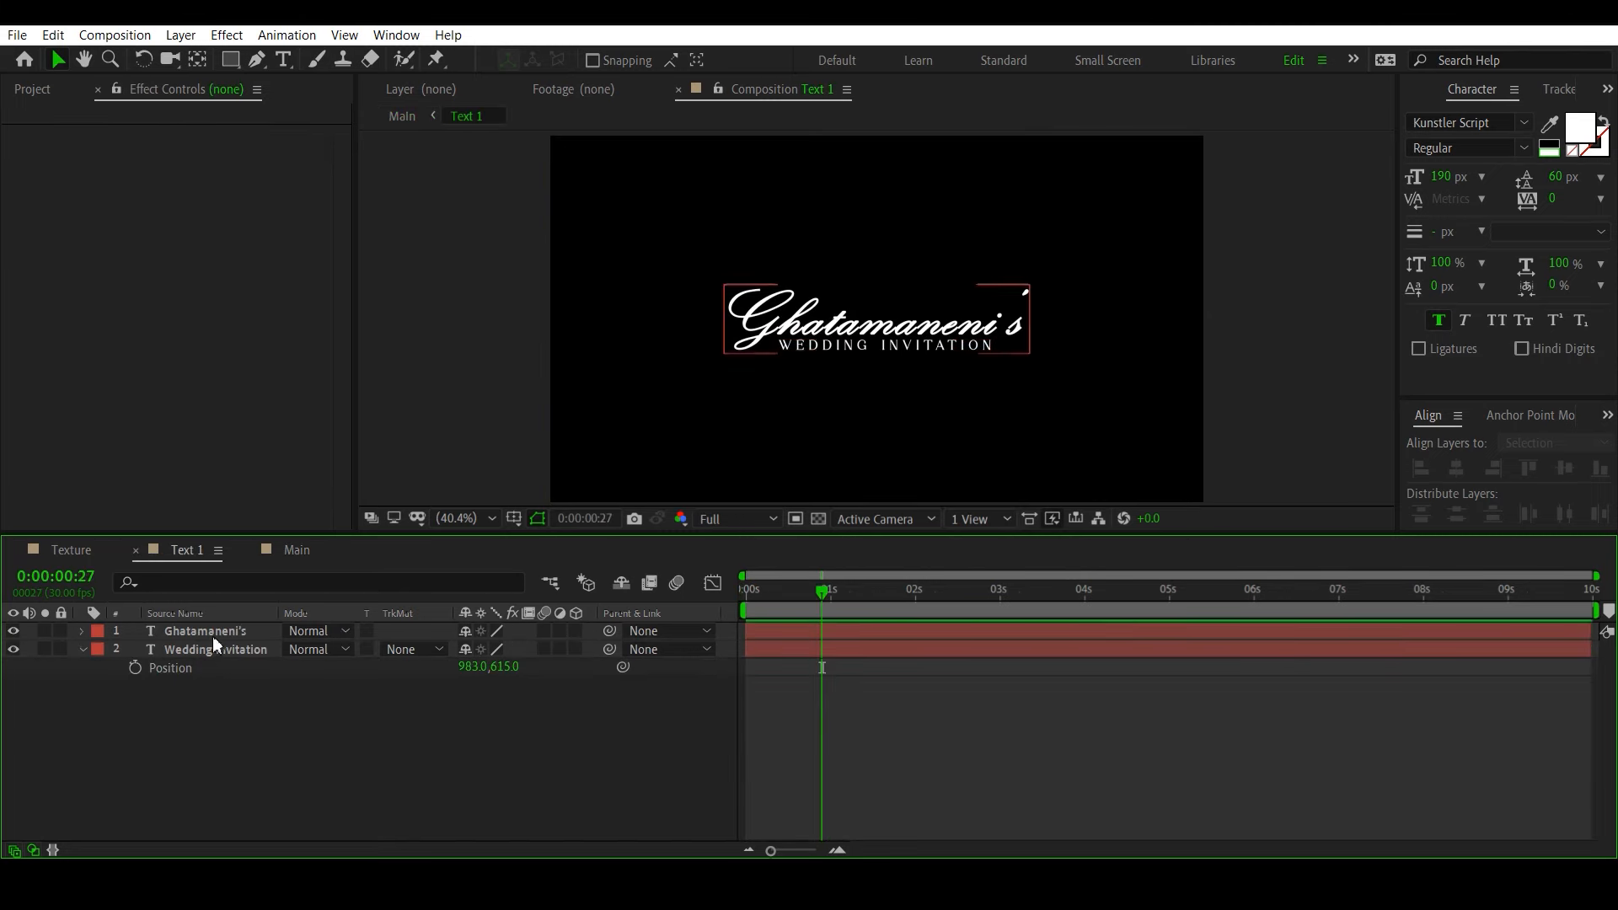
left_click_drag(766, 594, 291, 625)
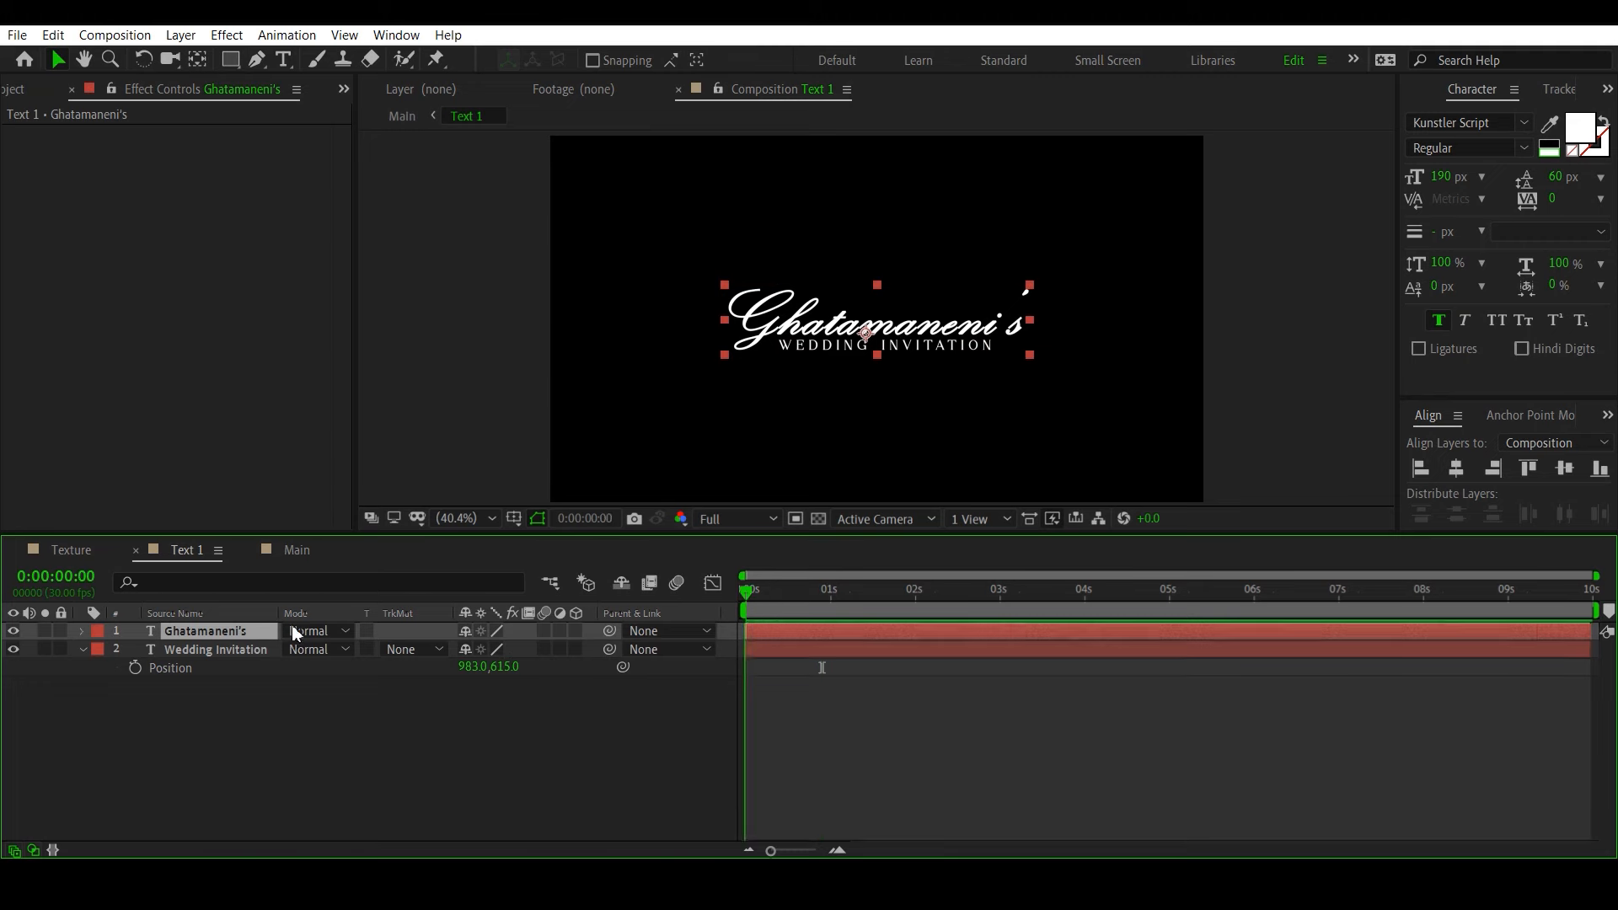
key("ctrl+space")
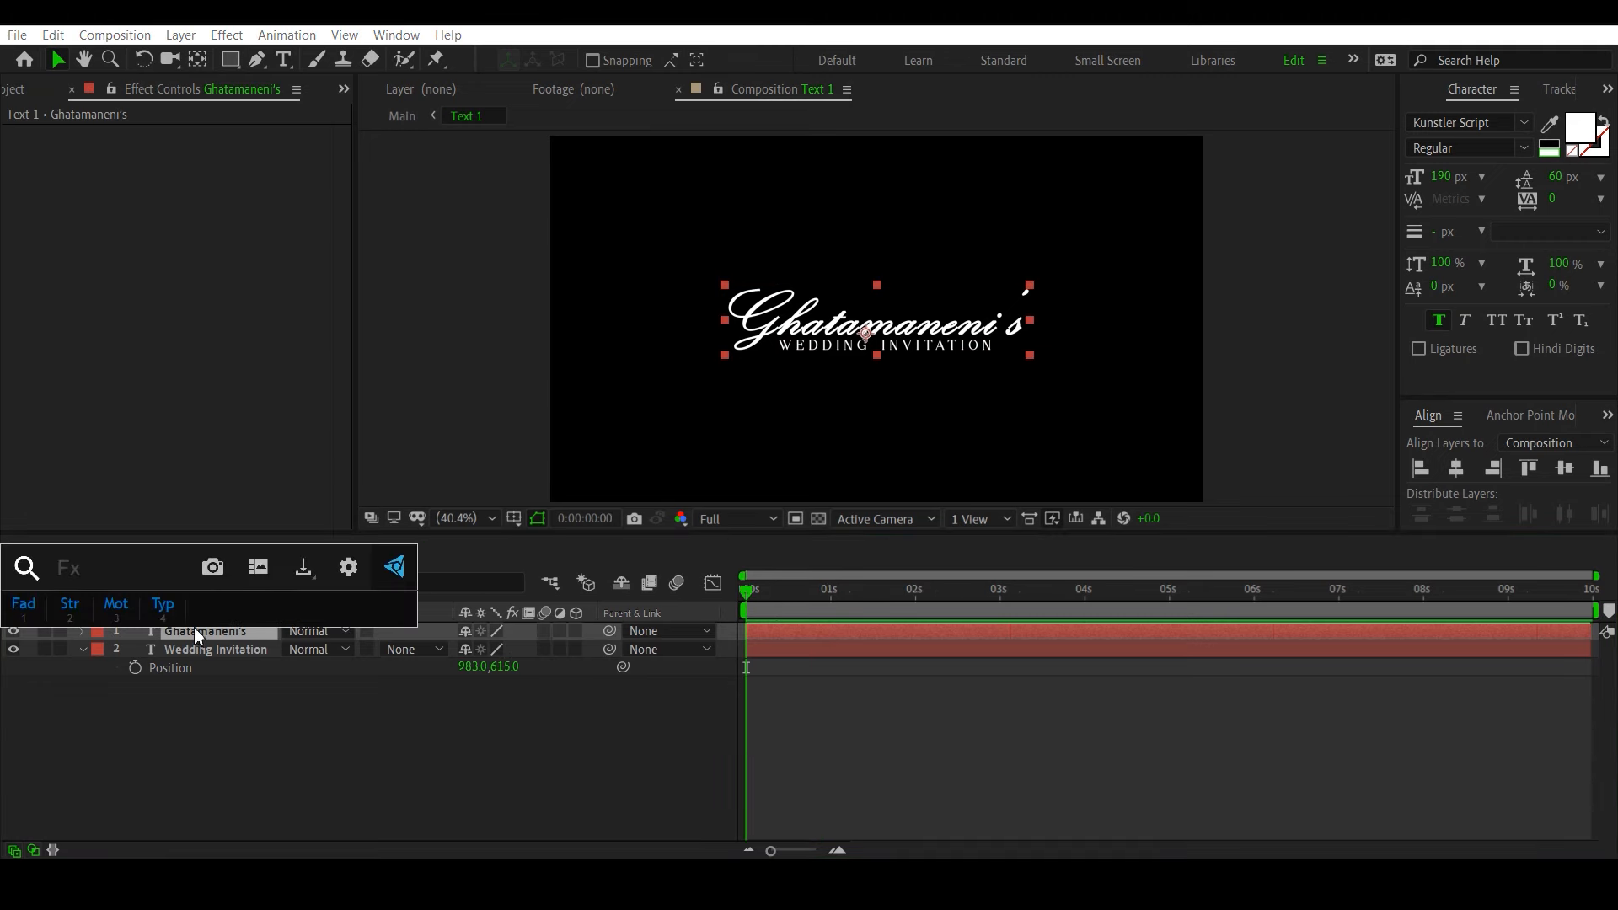
type("eva")
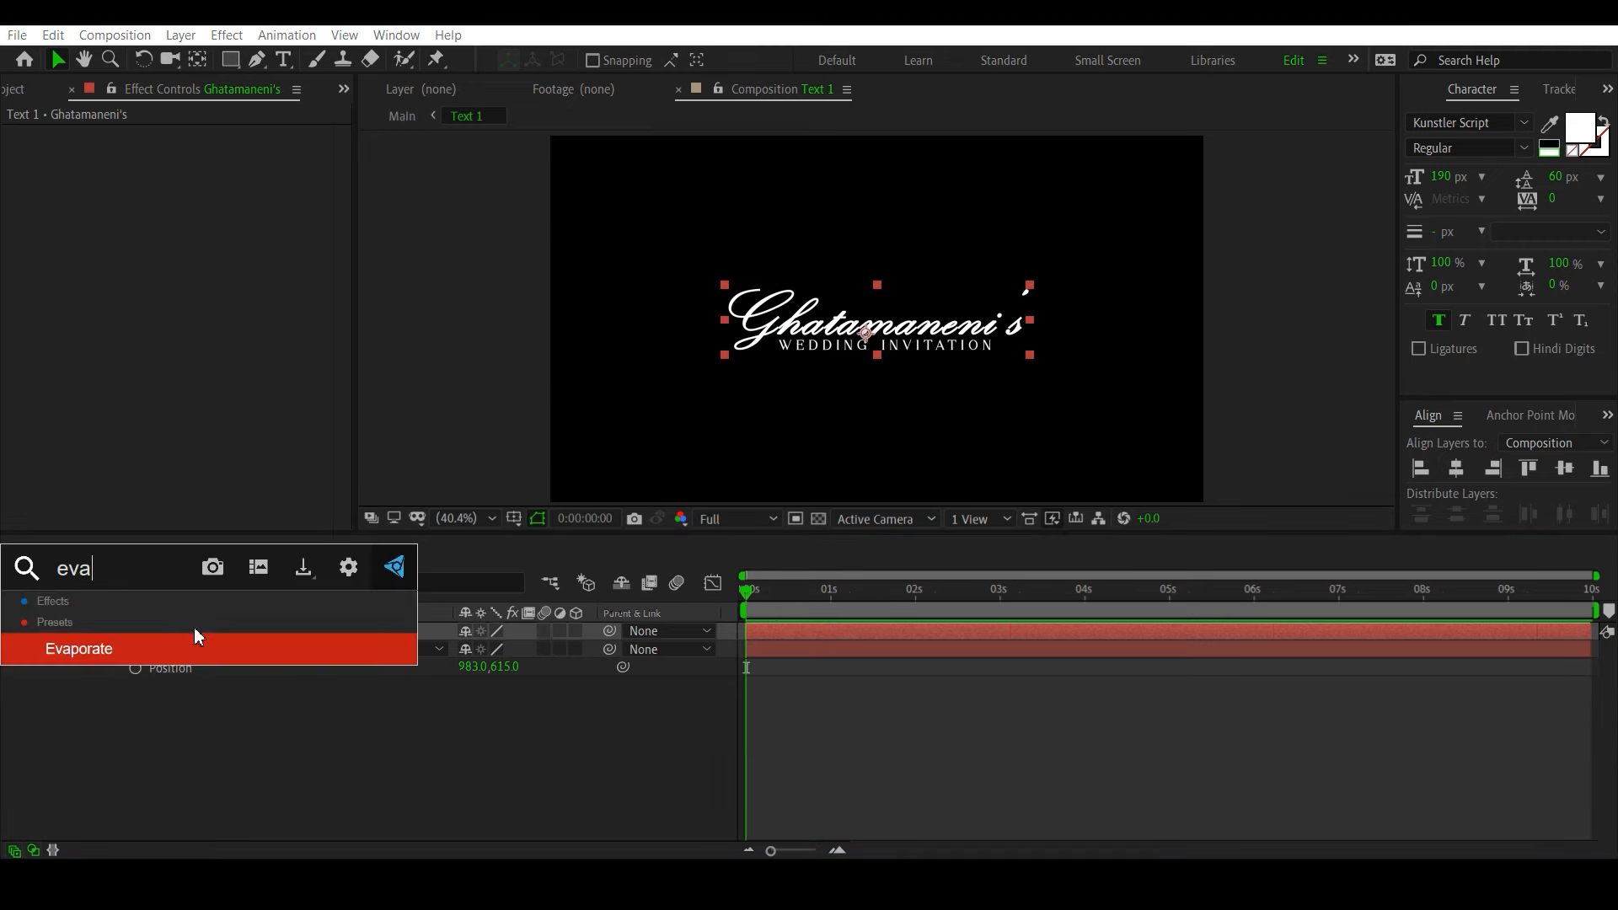
left_click(145, 651)
left_click_drag(747, 622, 711, 615)
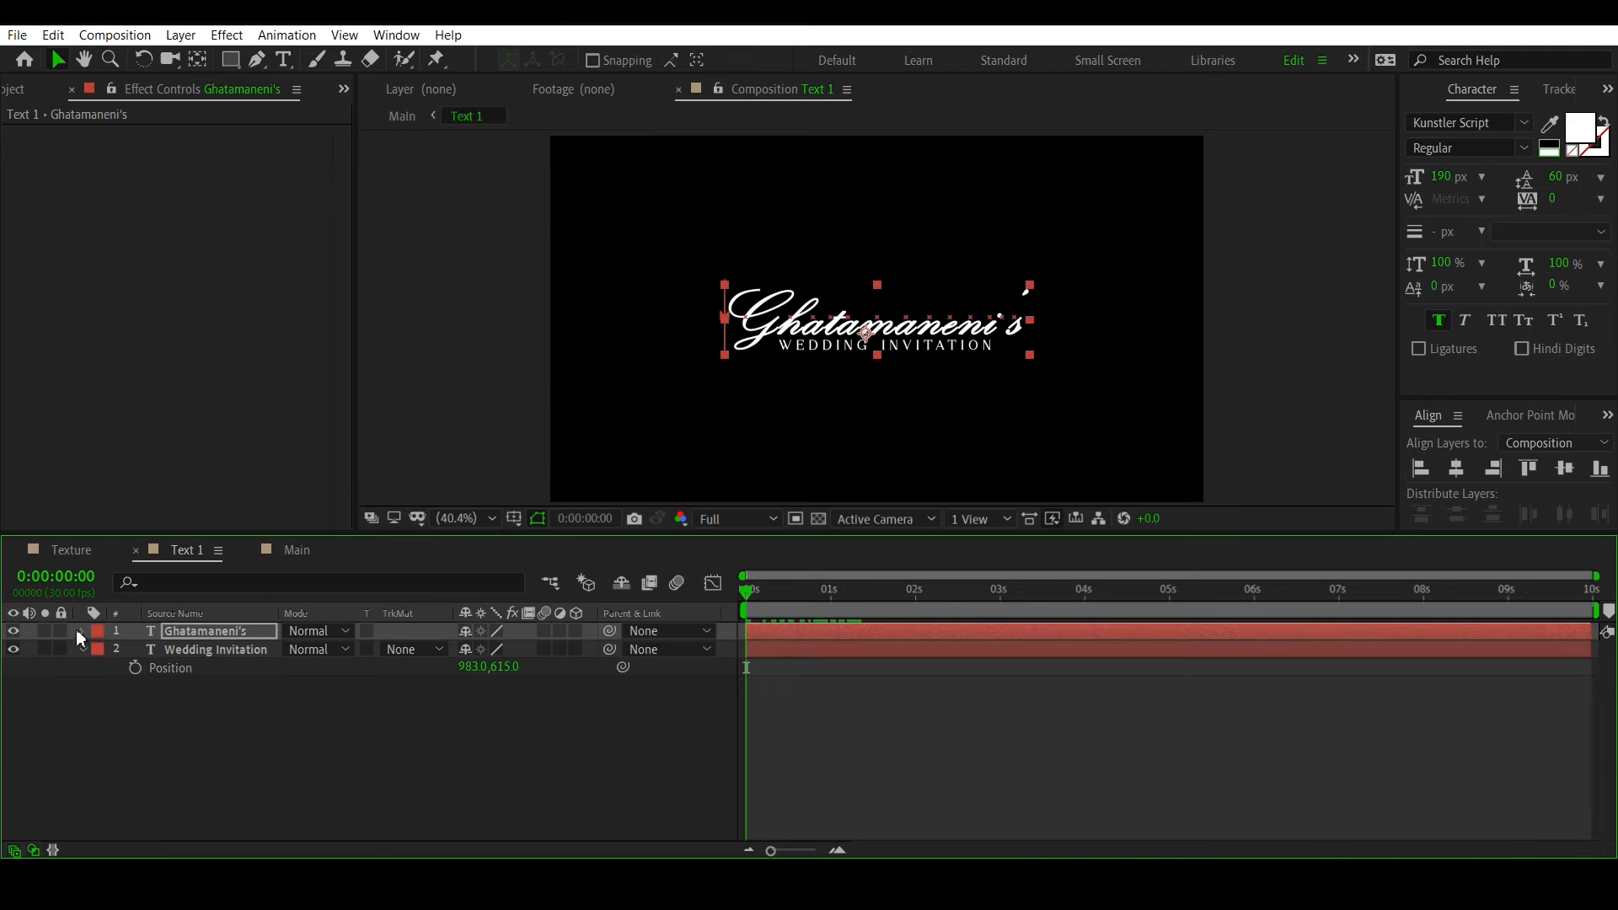
Step: Reveal the name layer's Range Selector Offset keyframes and time-reverse both of them
left_click(210, 630)
key("u")
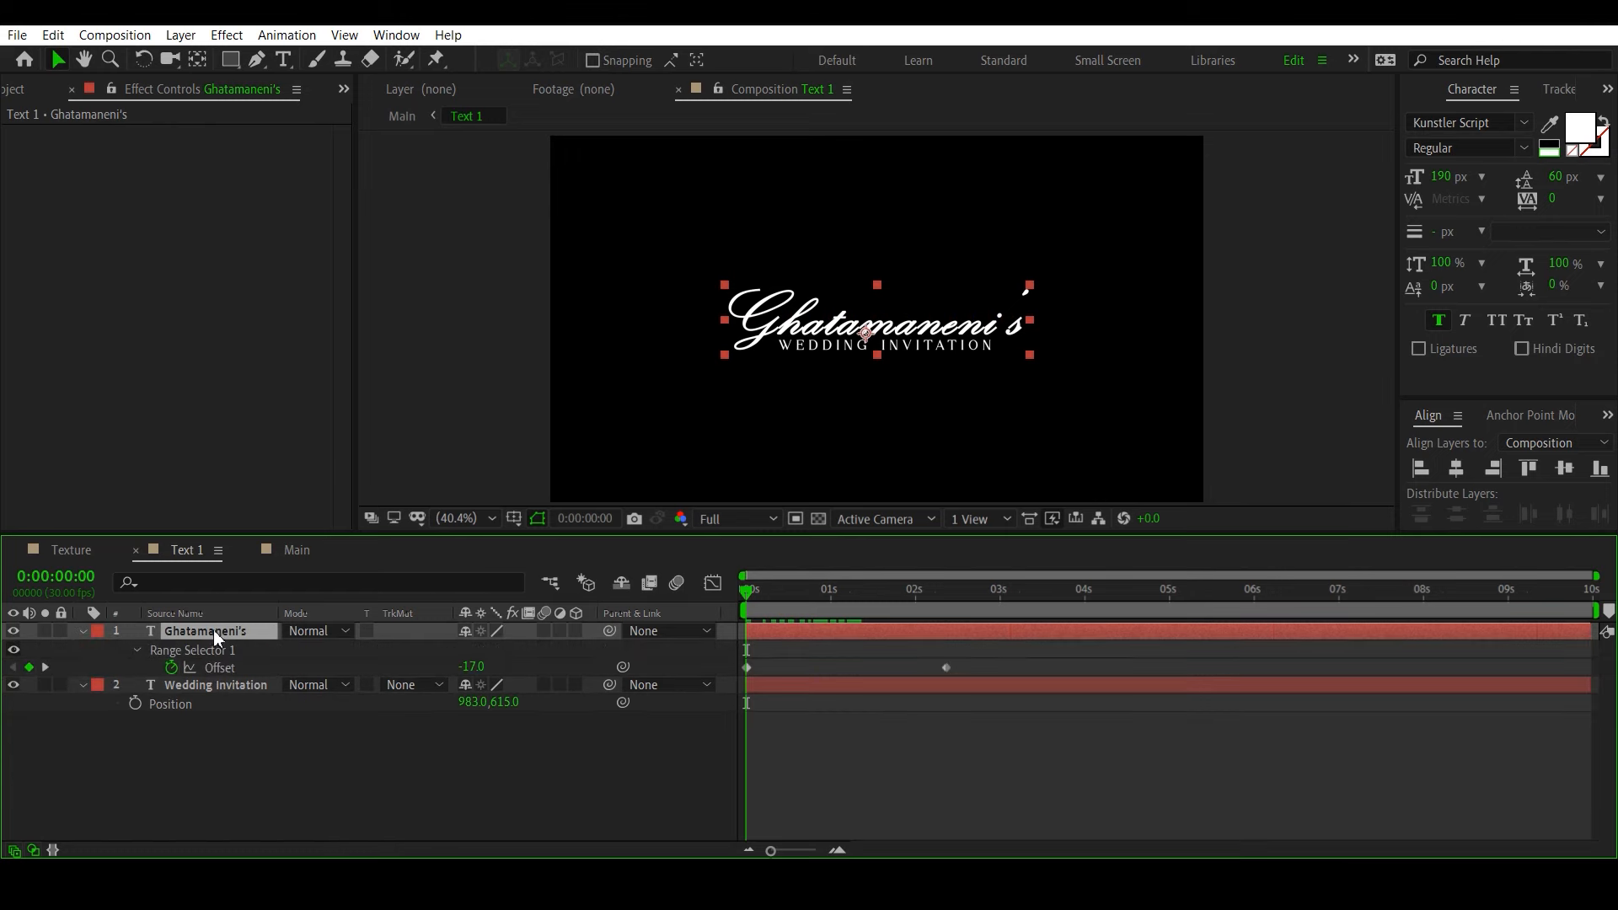
left_click_drag(990, 661, 742, 679)
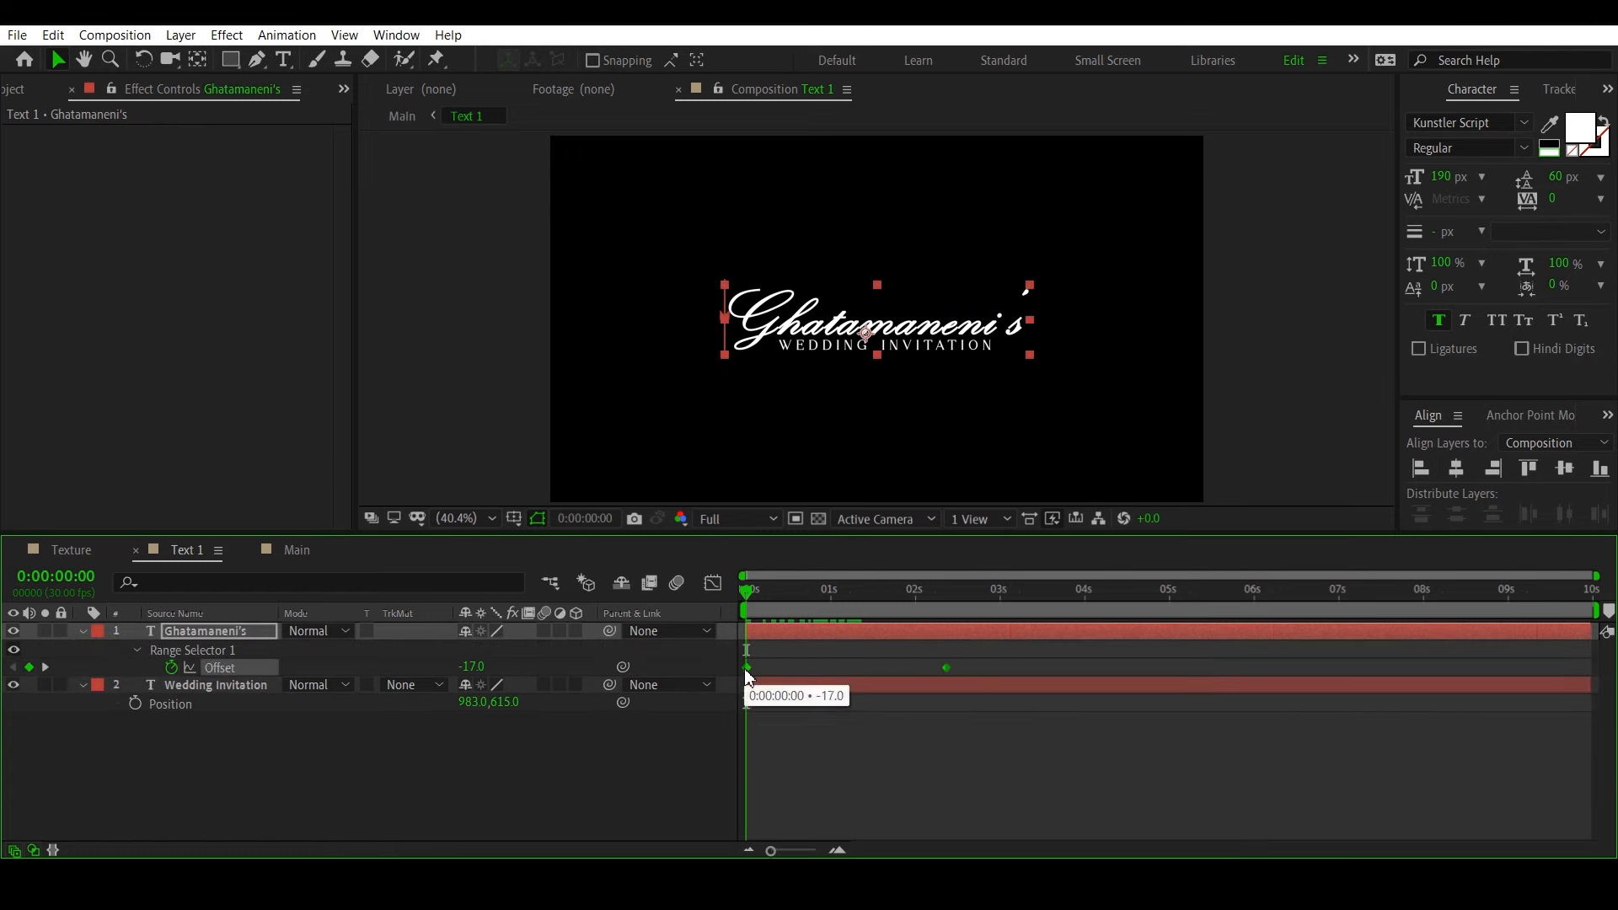
right_click(746, 677)
mouse_move(834, 656)
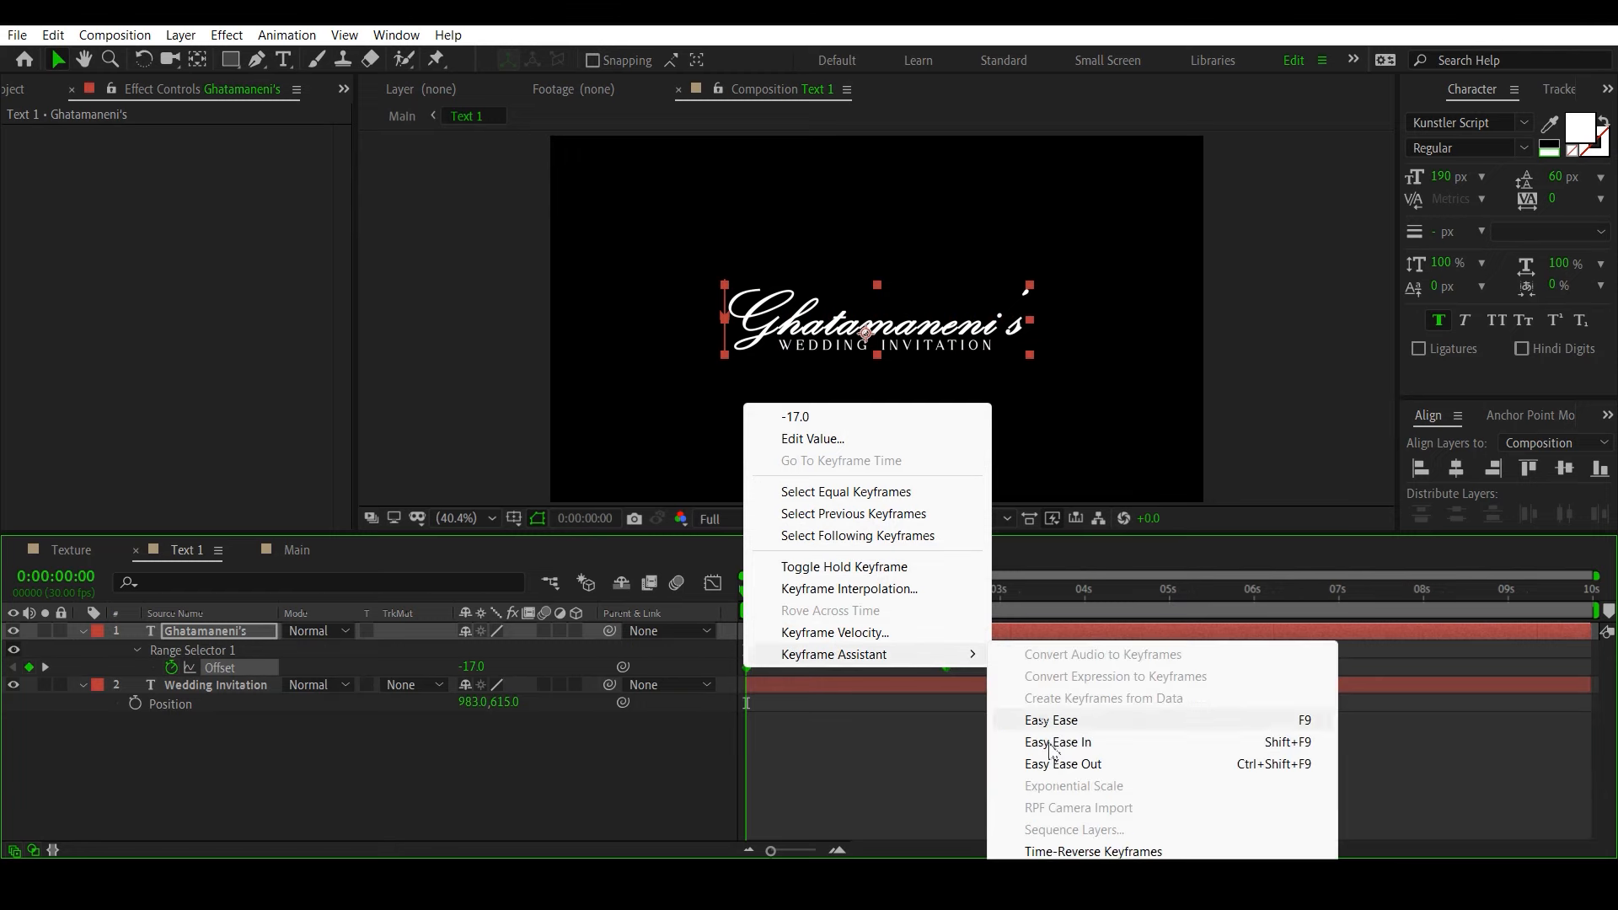
left_click(1059, 853)
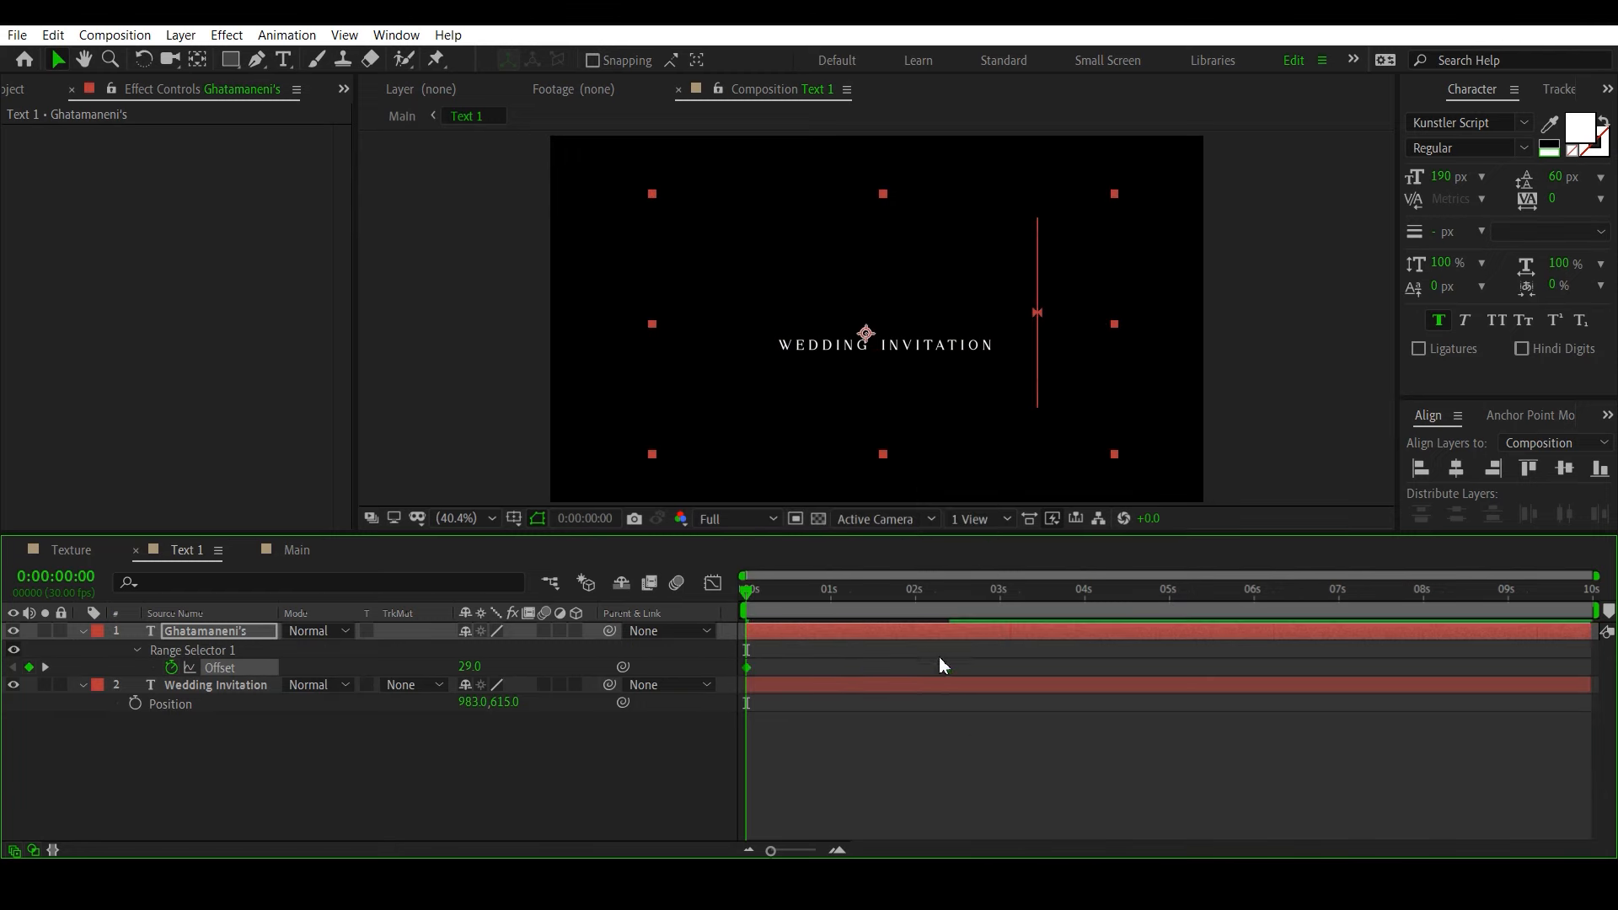
Step: Preview the reversed Evaporate animation in Text 1 and collapse the name layer's properties
key("space")
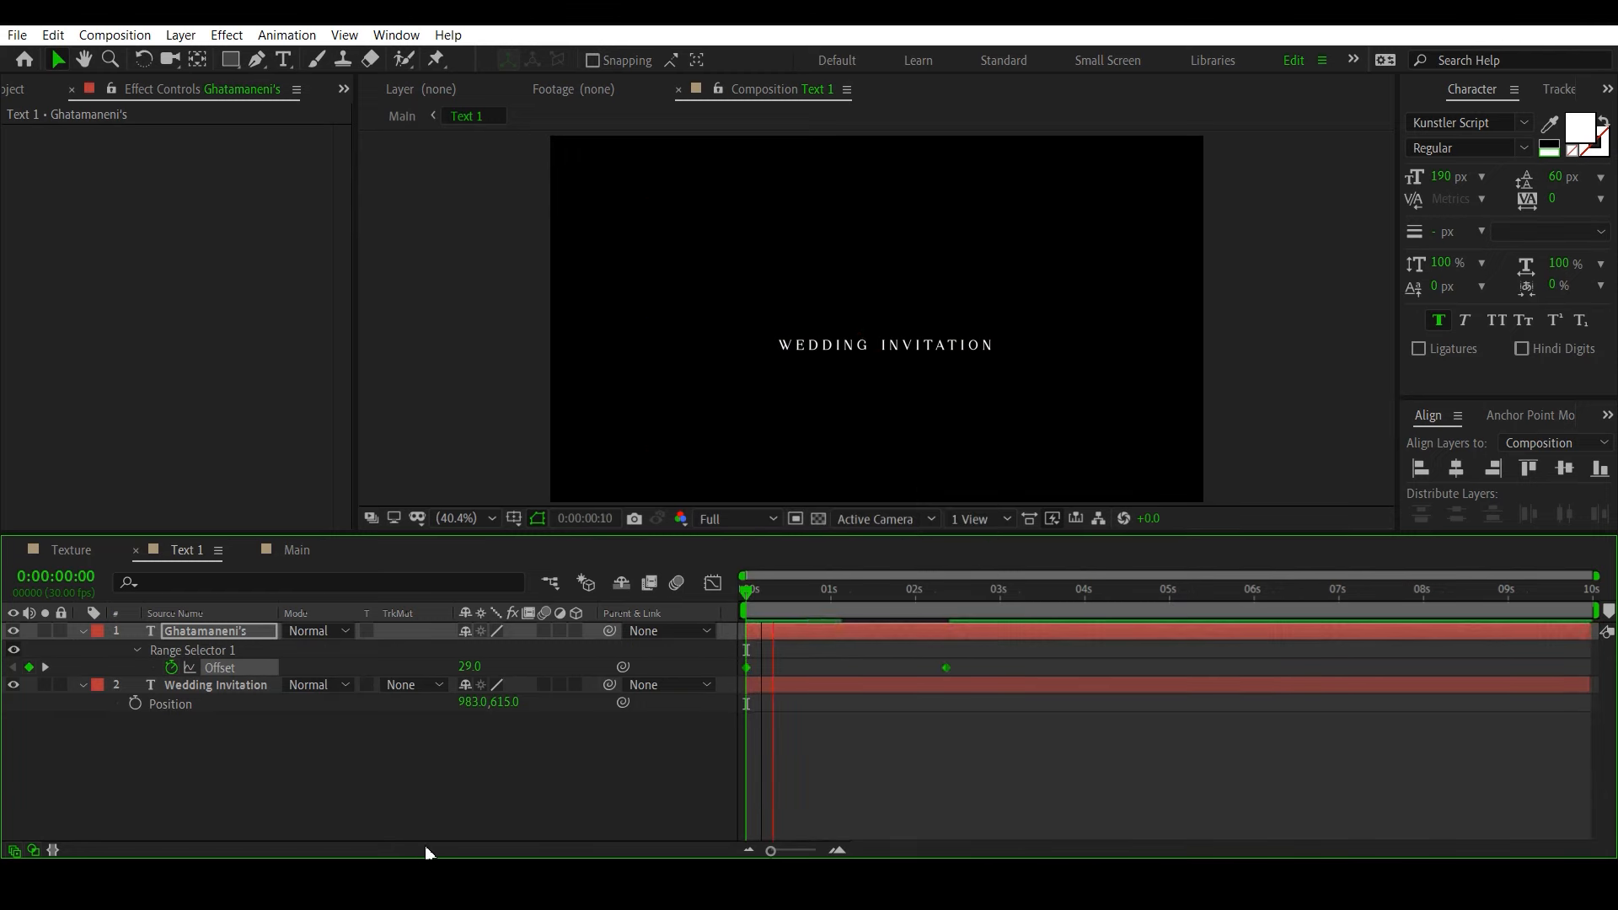
key("space")
left_click(85, 630)
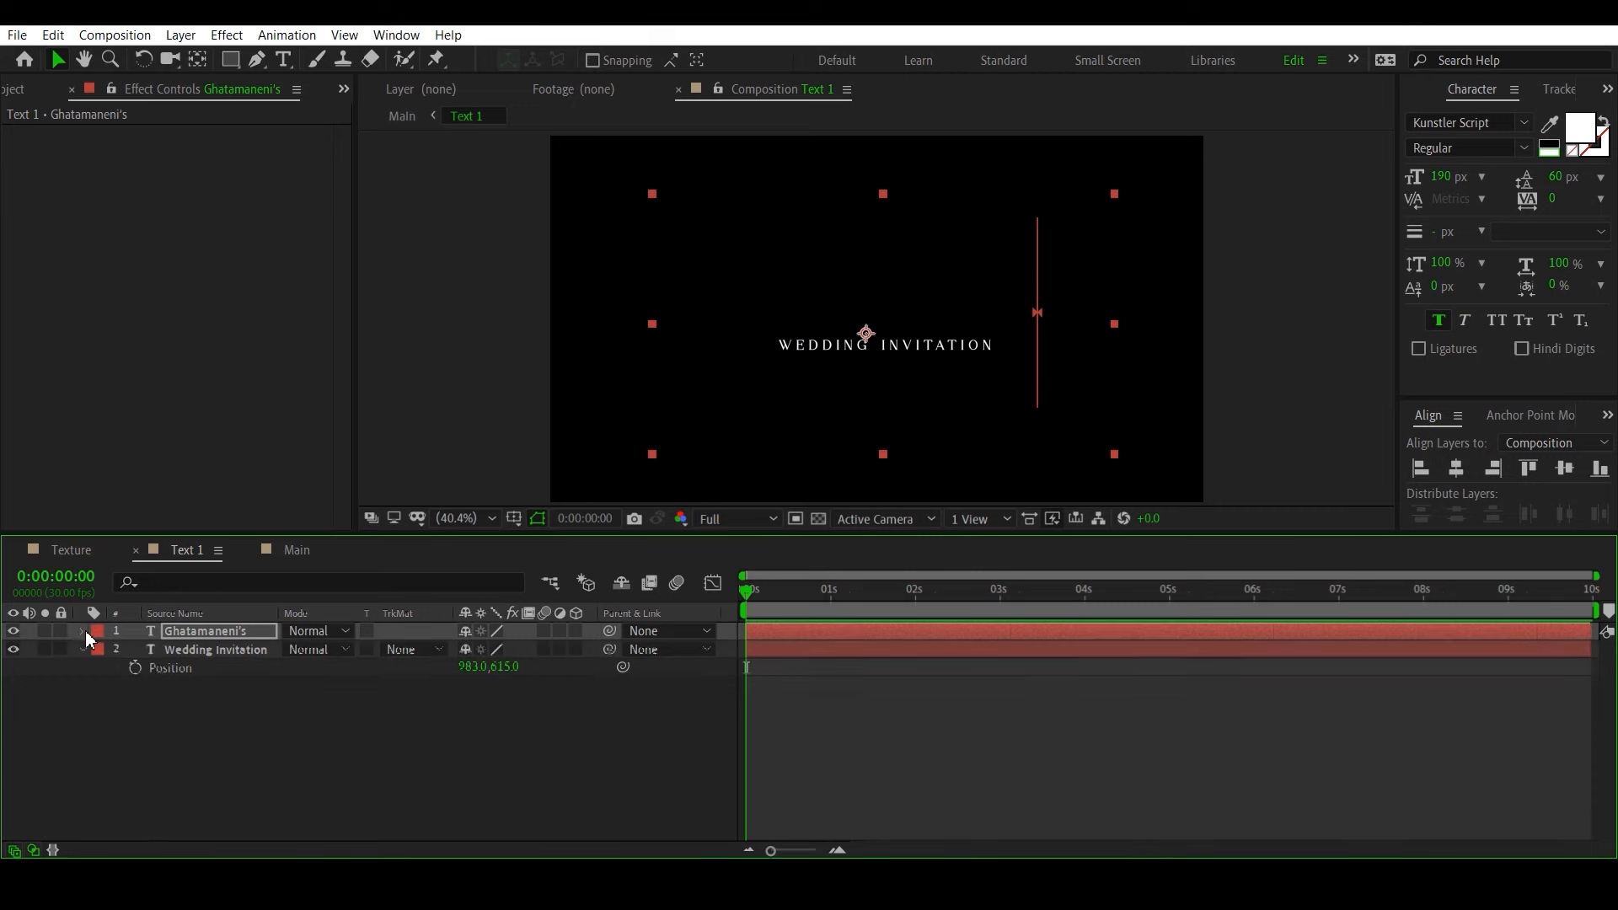
Step: Copy the name layer's Evaporate Animator with its Offset keyframes onto the Wedding Invitation text layer and preview Text 1
left_click(84, 630)
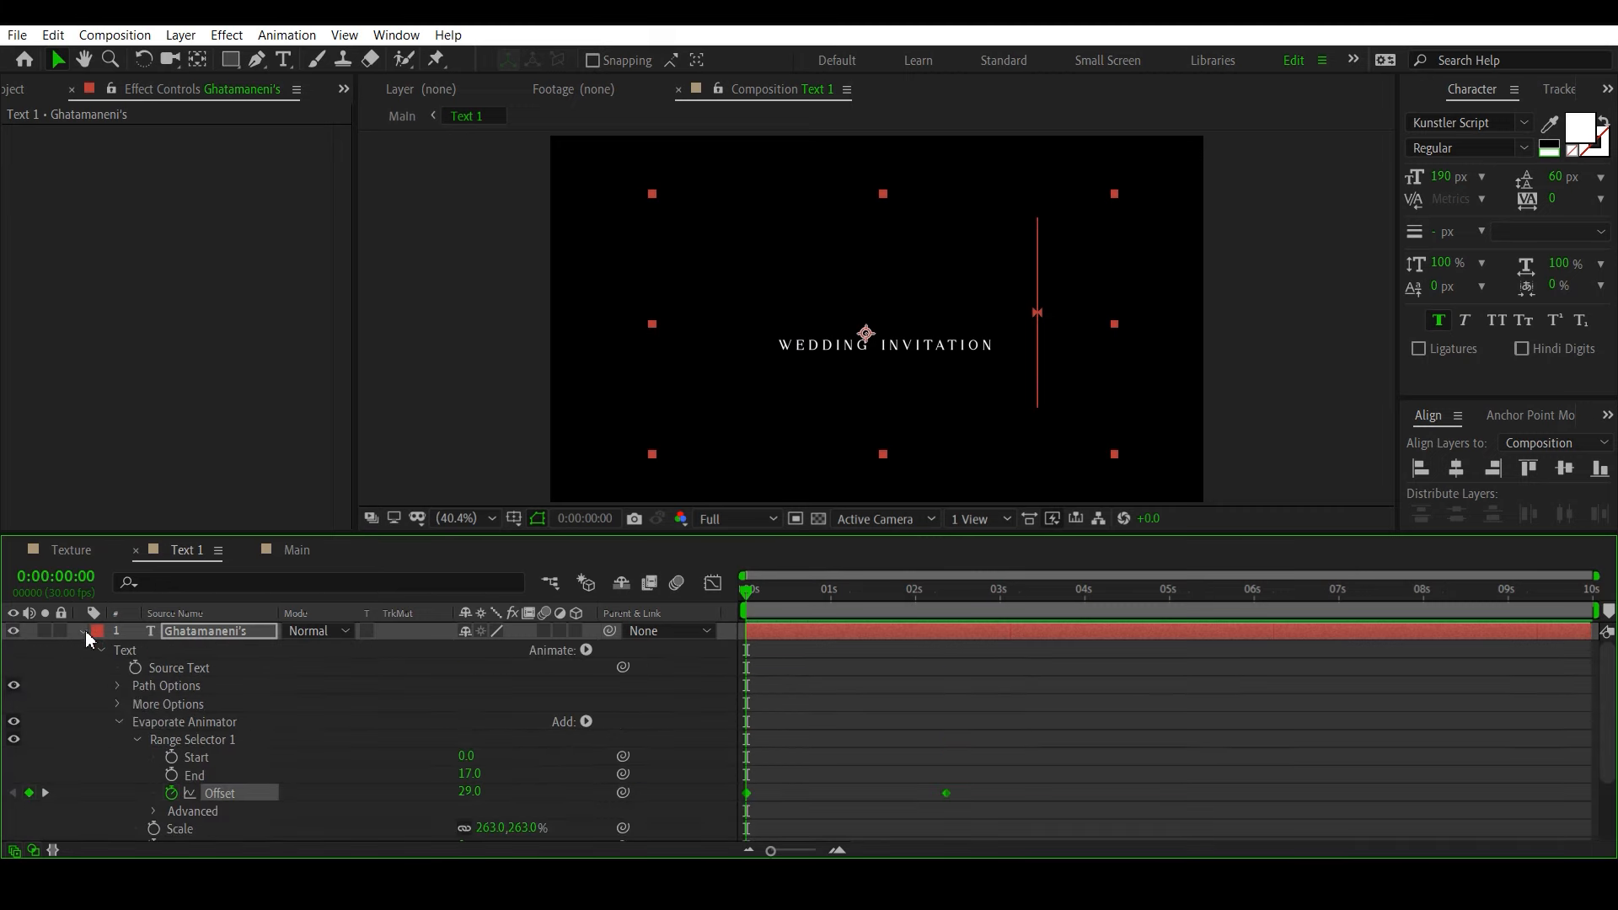
left_click(169, 723)
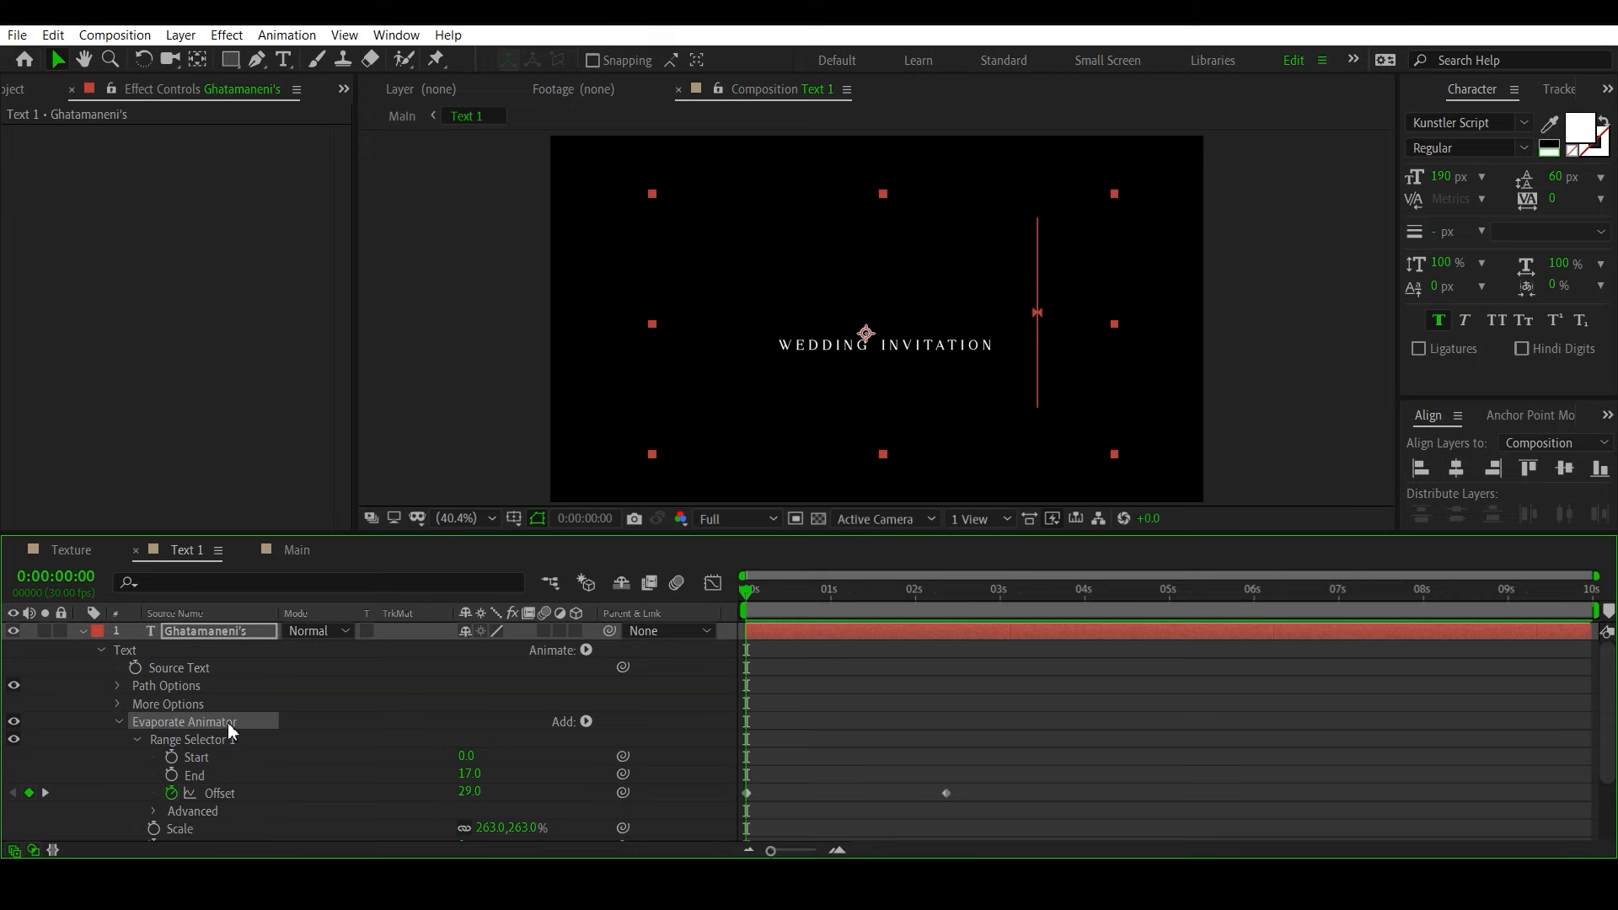
left_click(83, 630)
left_click(201, 650)
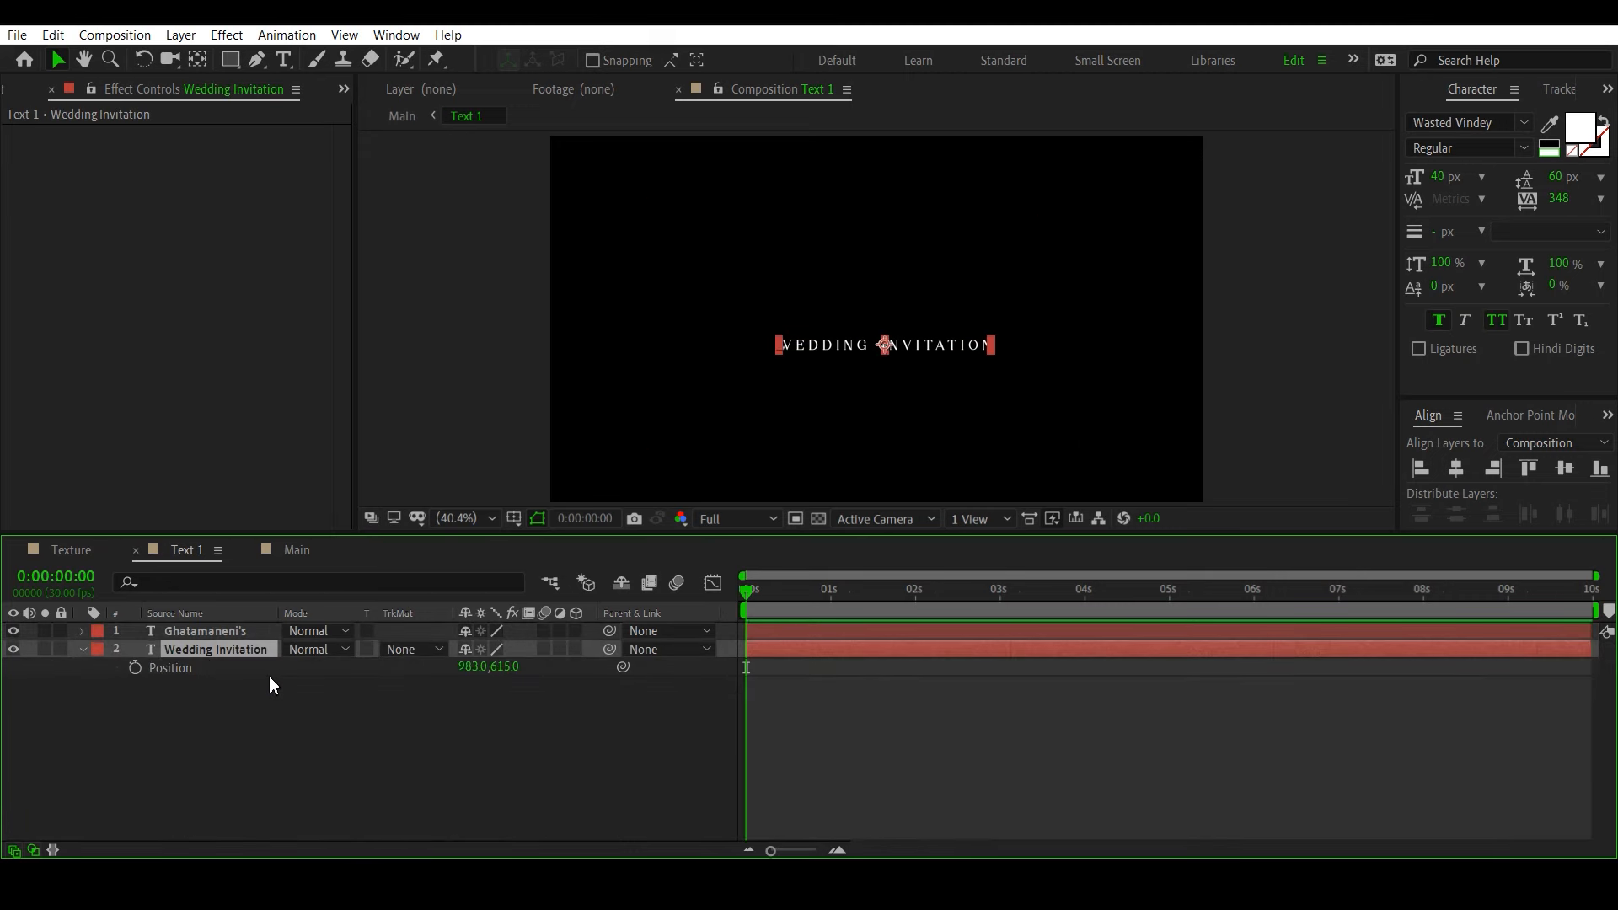
key("space")
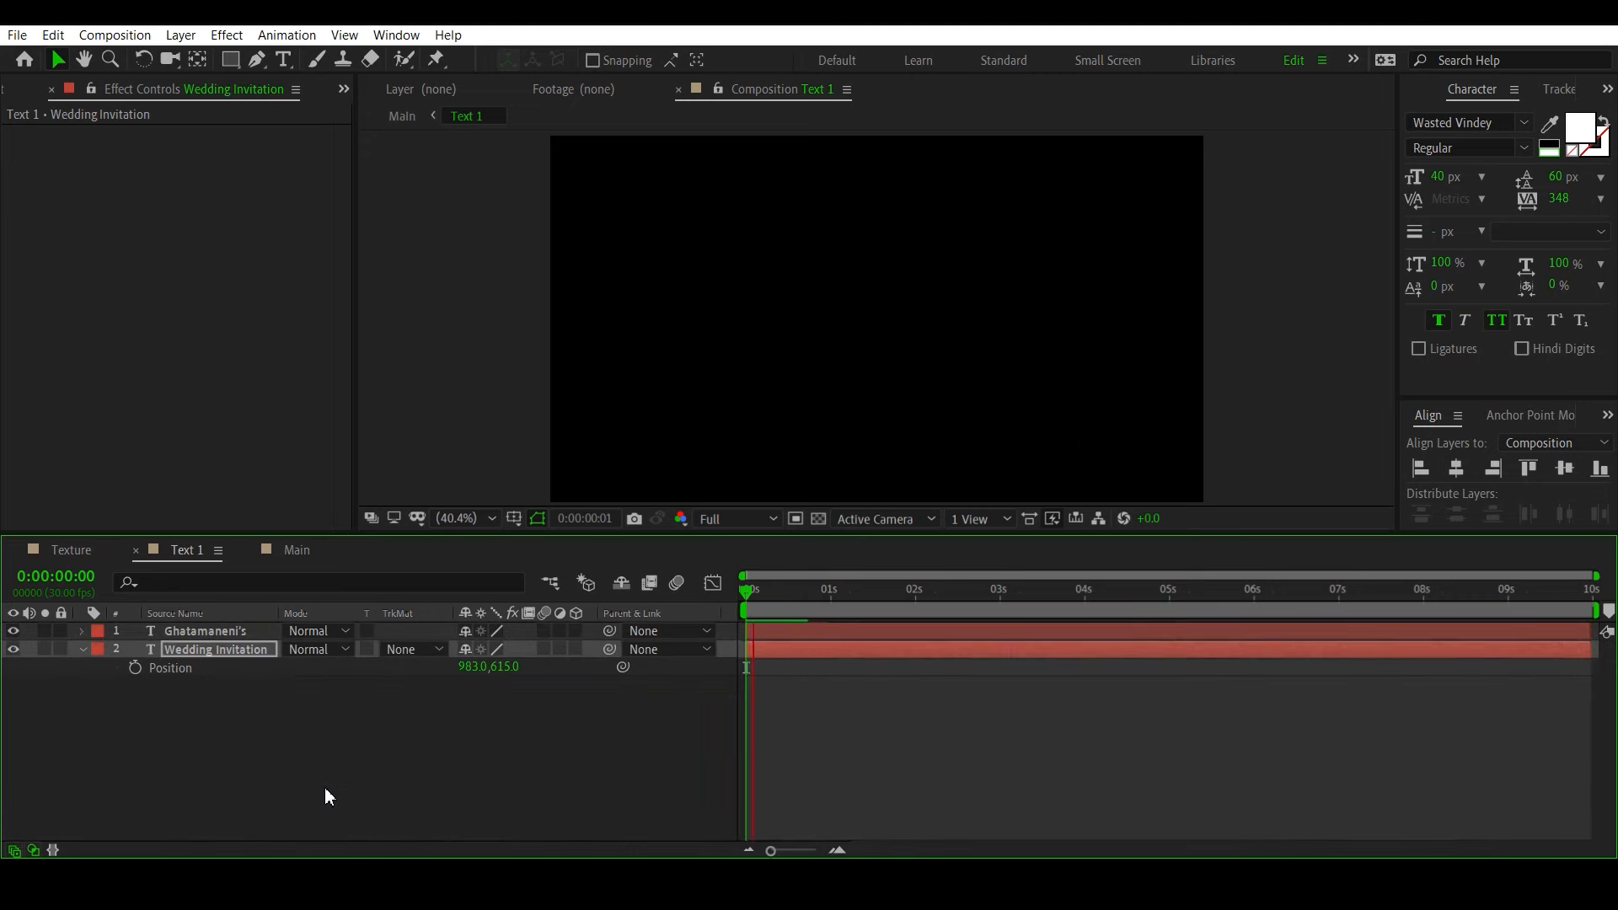
Step: Preview both text animations in the Main composition and park the time at 0:00:02:02
left_click(296, 550)
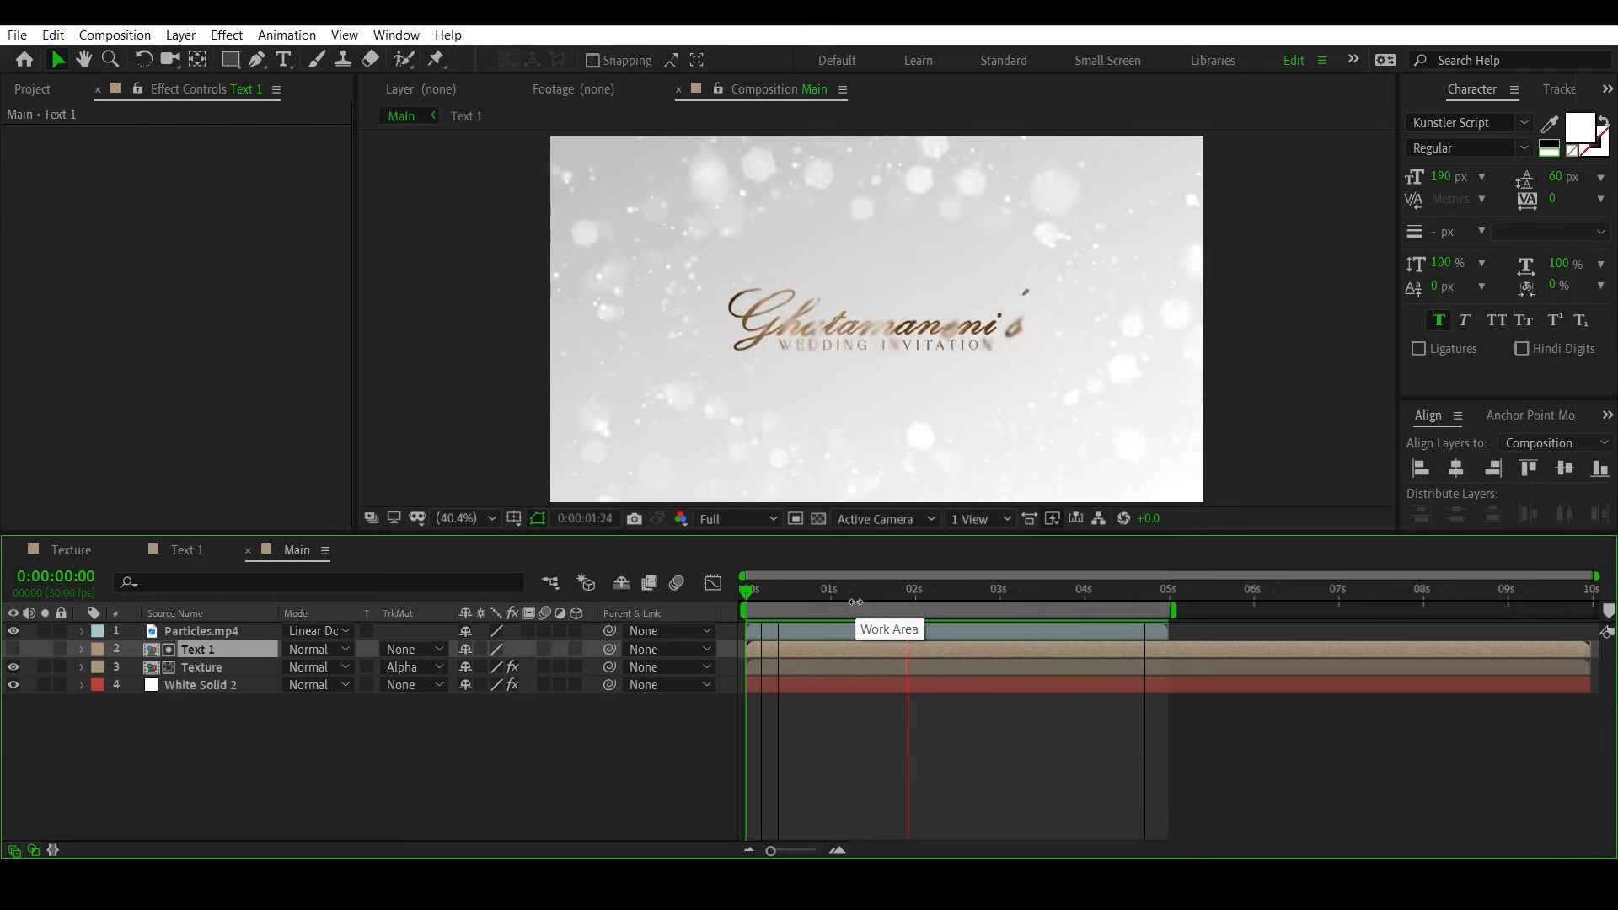
key("space")
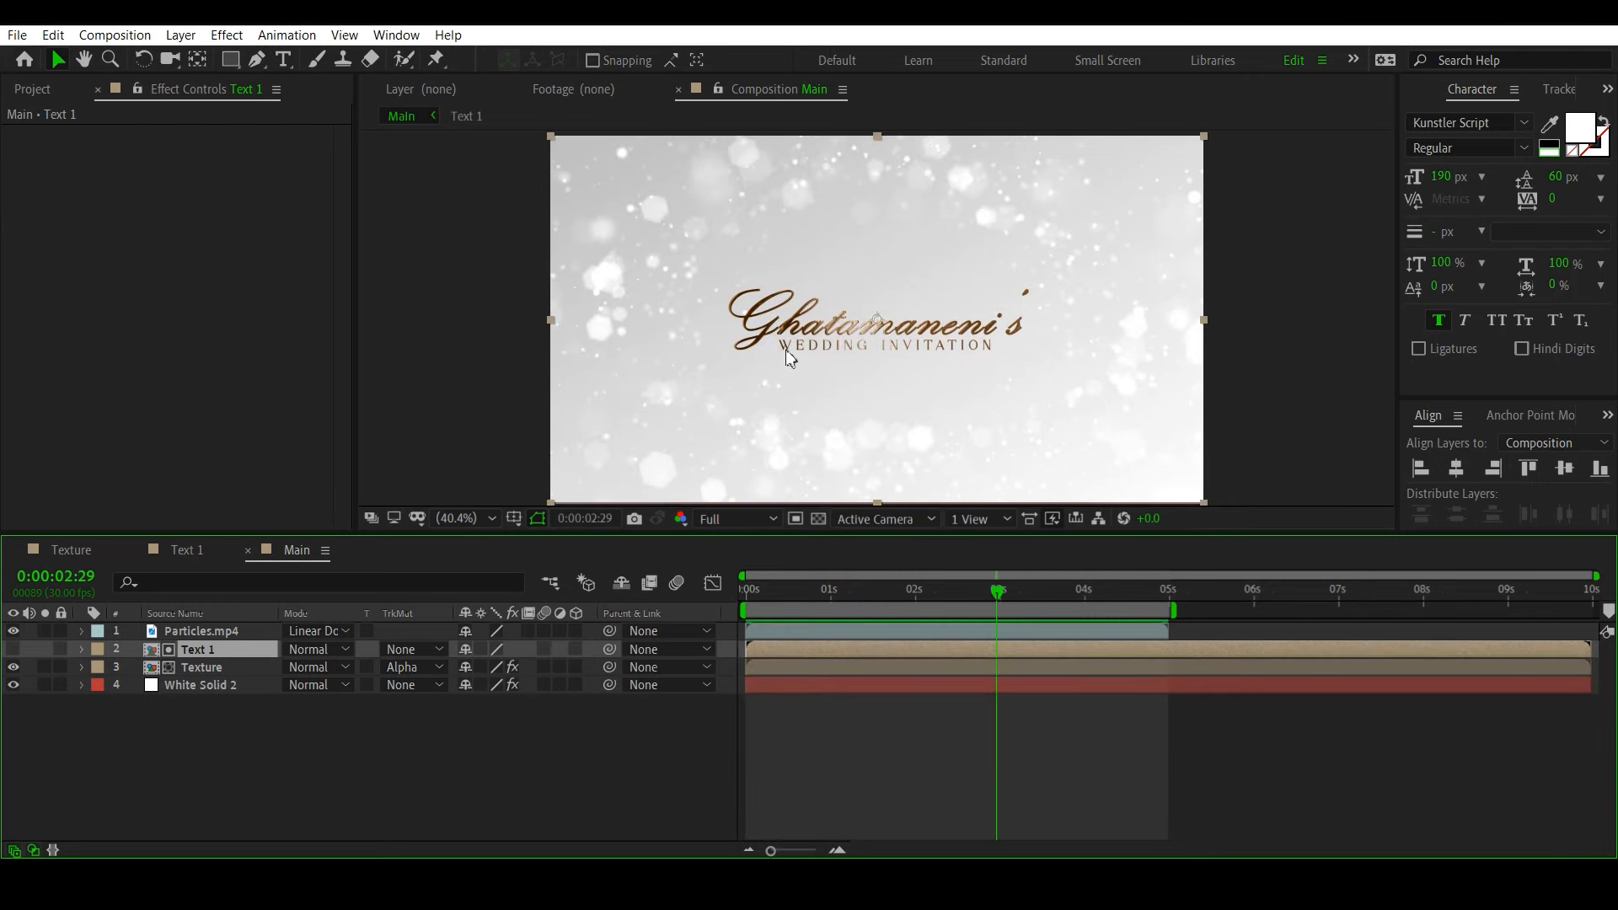
left_click_drag(864, 598, 922, 638)
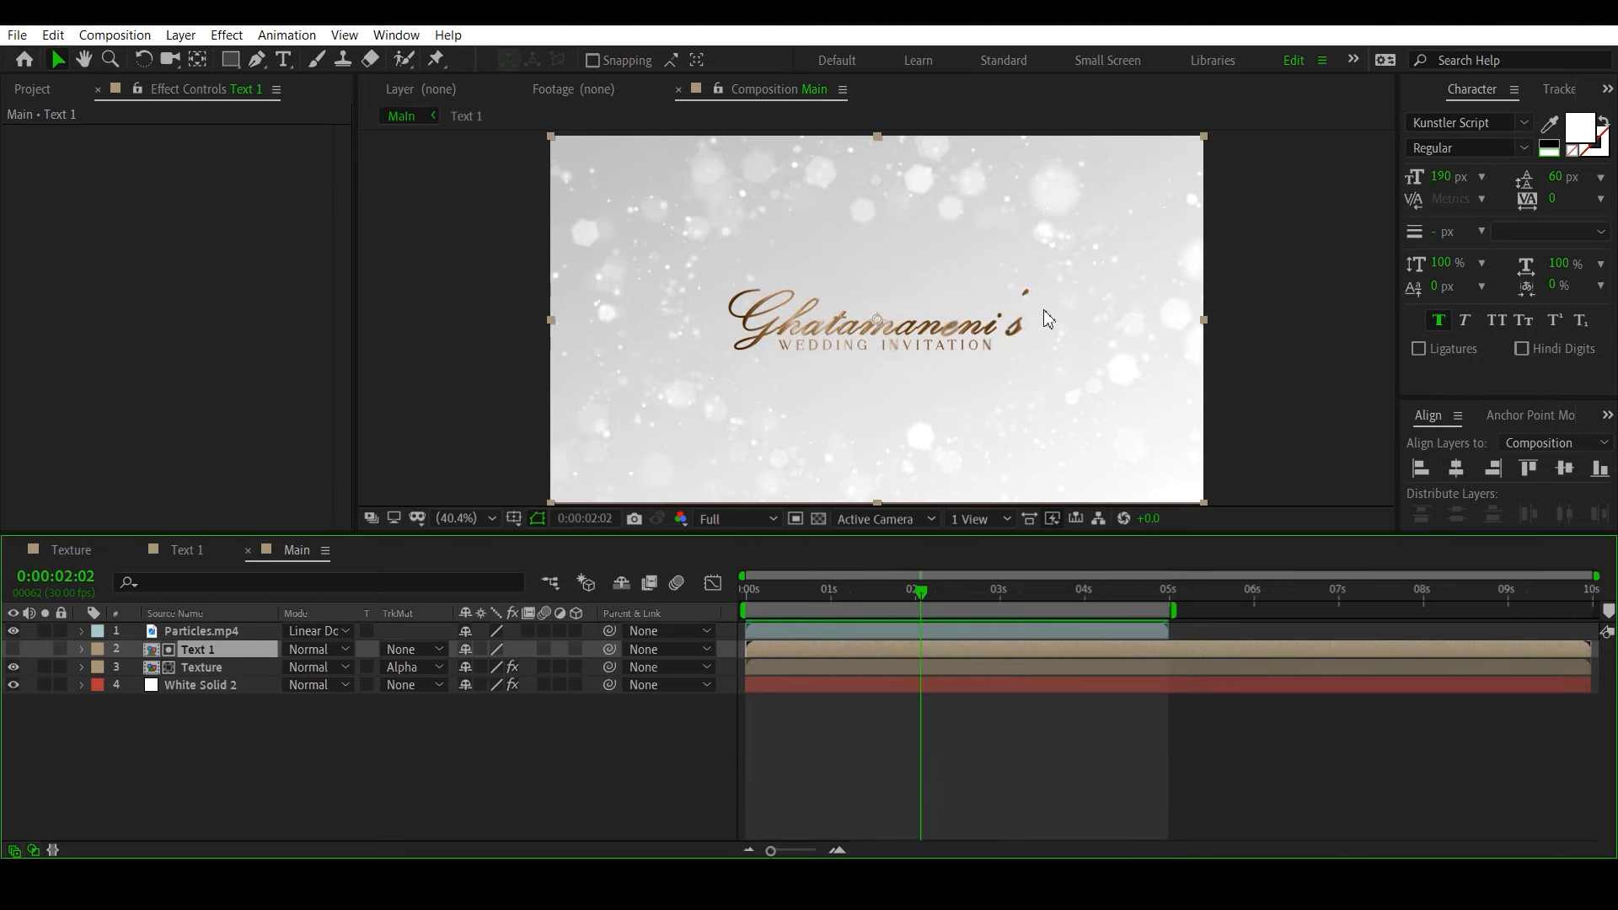
Step: Apply the CC Light Sweep effect to the Texture layer and set its Direction to 15°
left_click(206, 666)
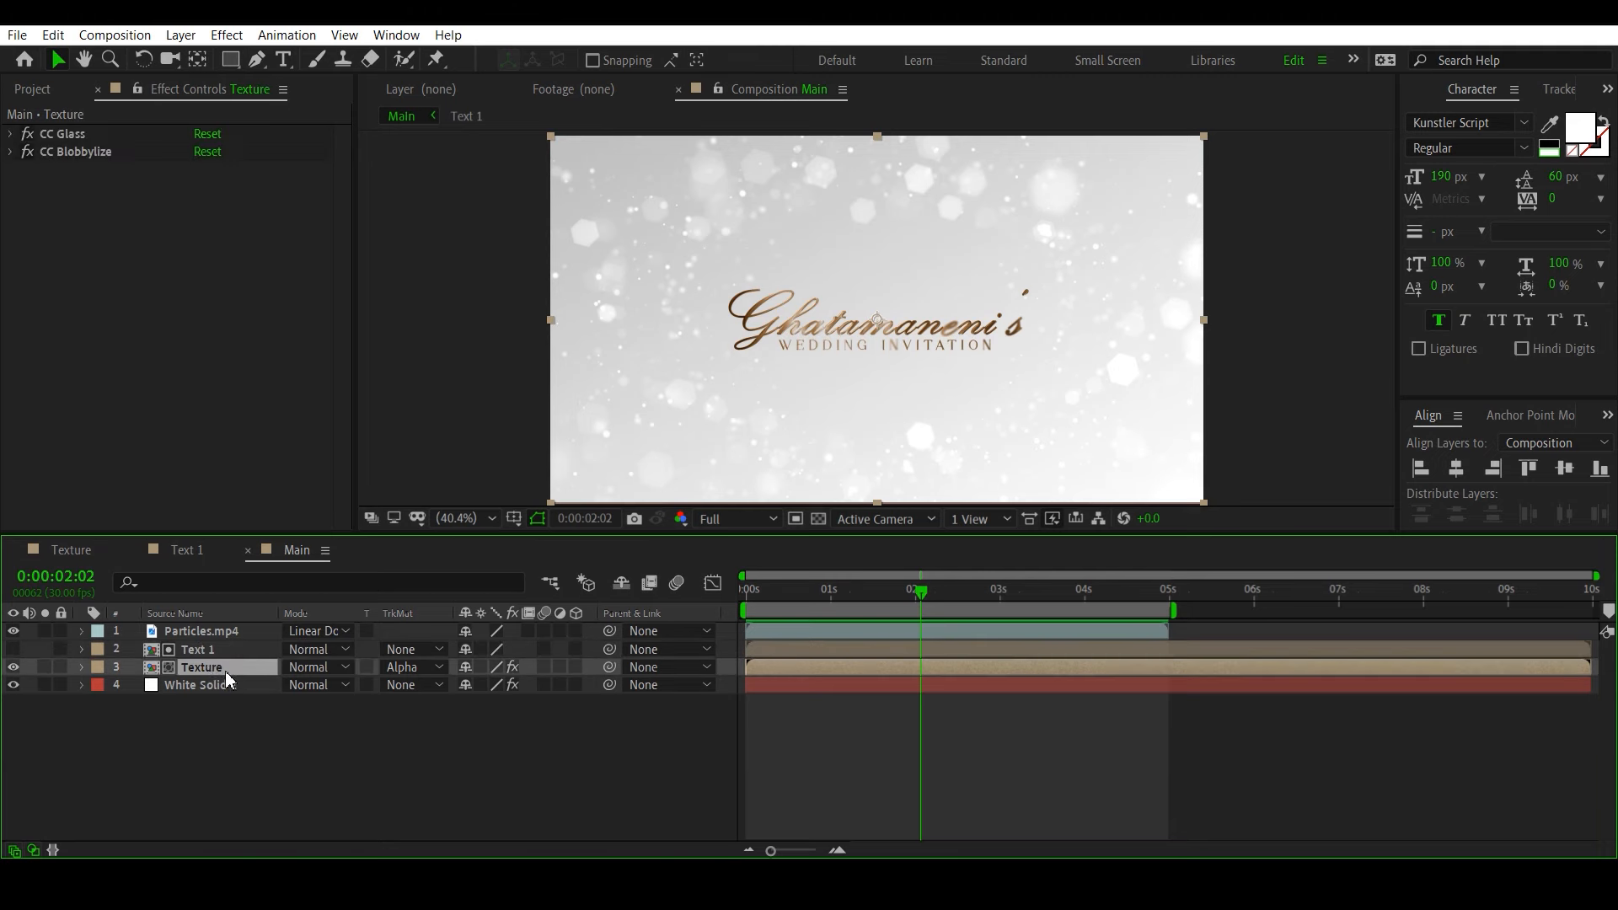
key("ctrl+space")
type("light sweep")
key("Return")
left_click(229, 205)
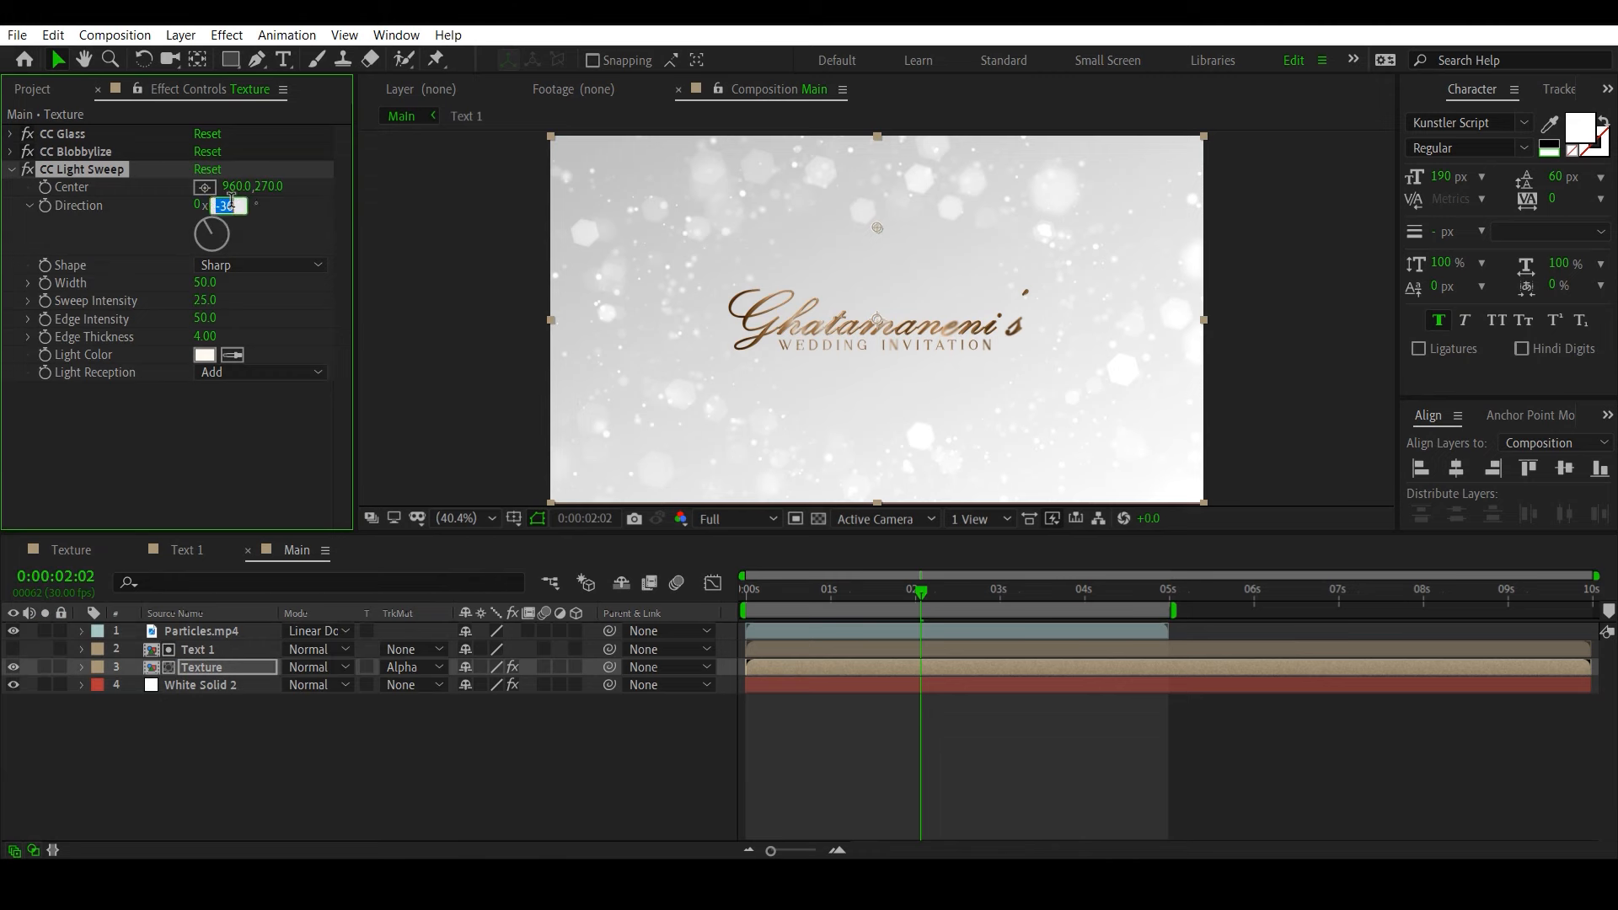
type("15")
key("Return")
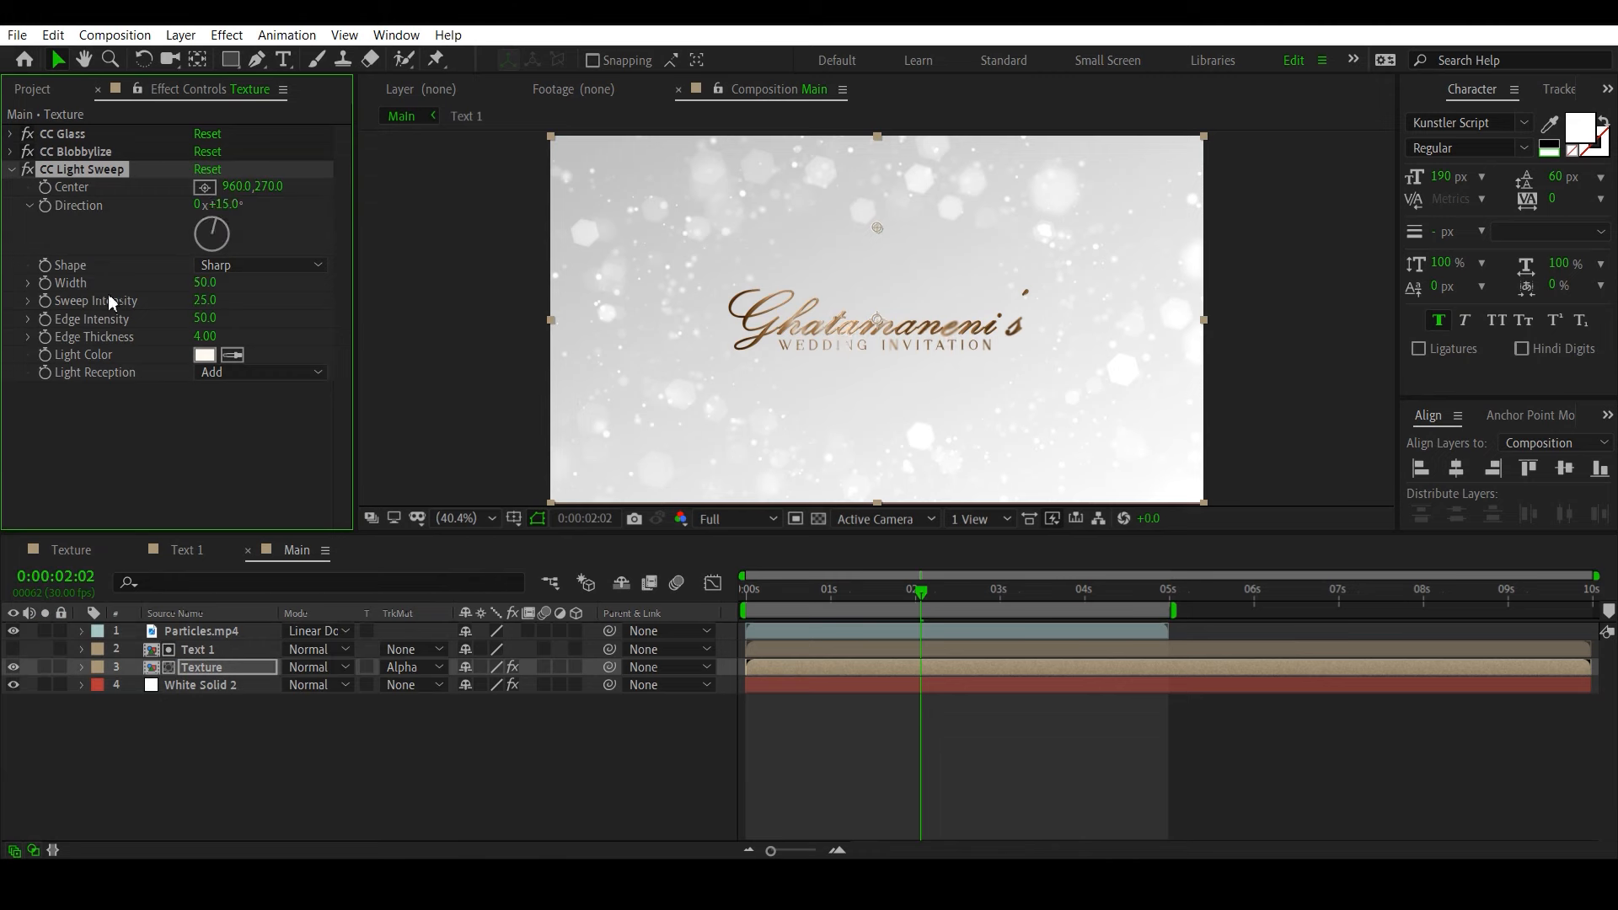
Step: Set the light sweep's Width to 150, Sweep Intensity to 5 and Edge Thickness to 15
left_click(204, 284)
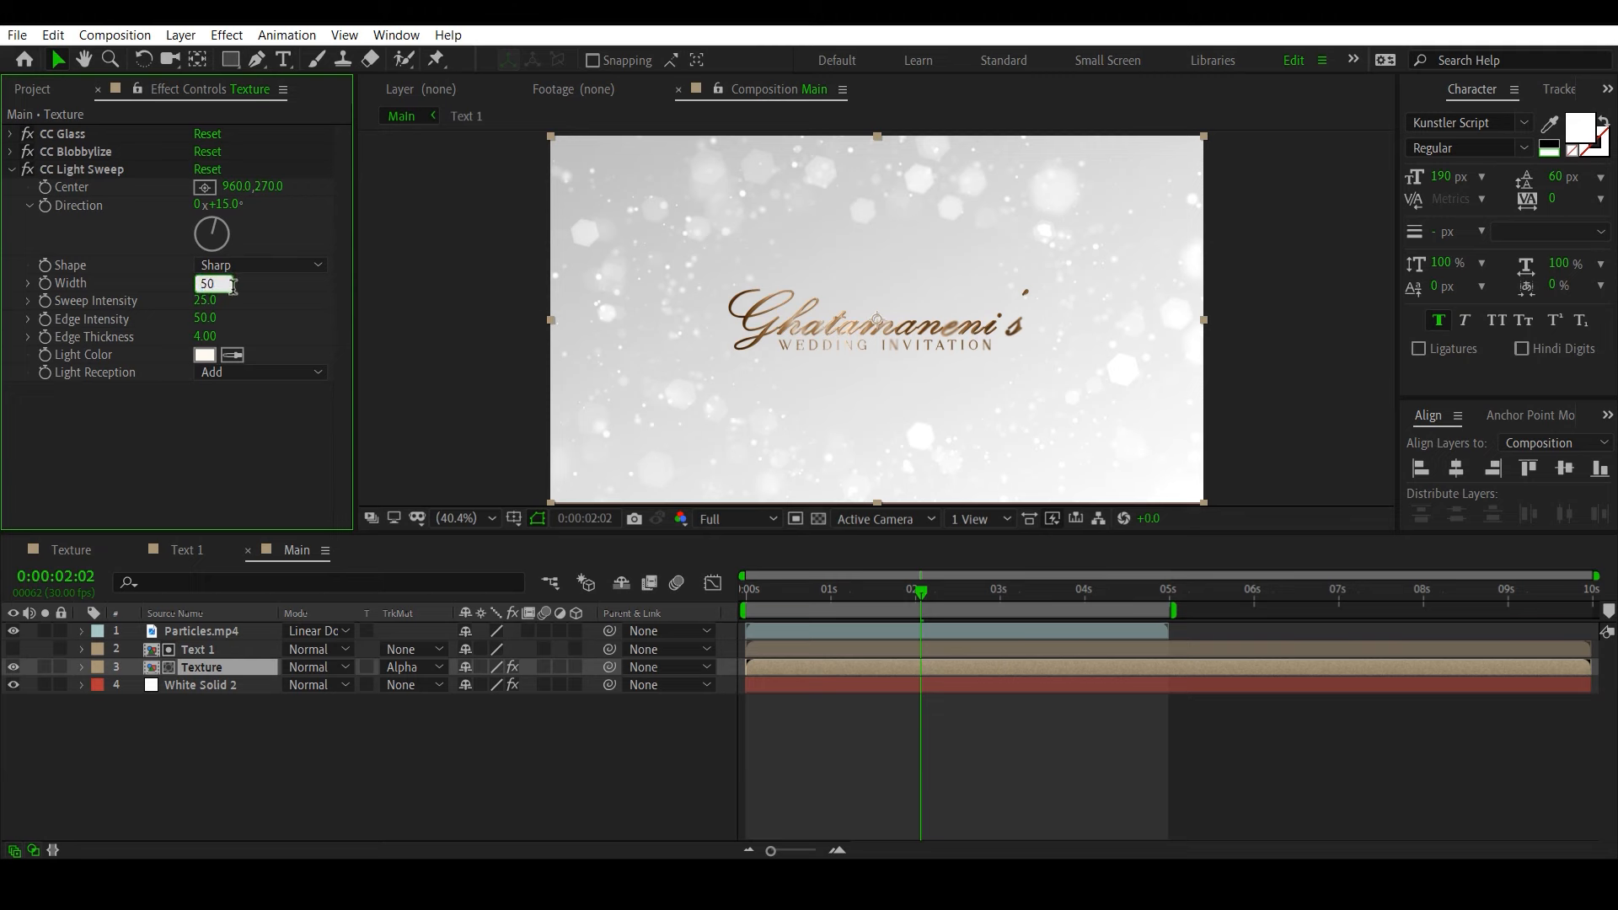
type("1")
key("Return")
left_click(204, 302)
key("Return")
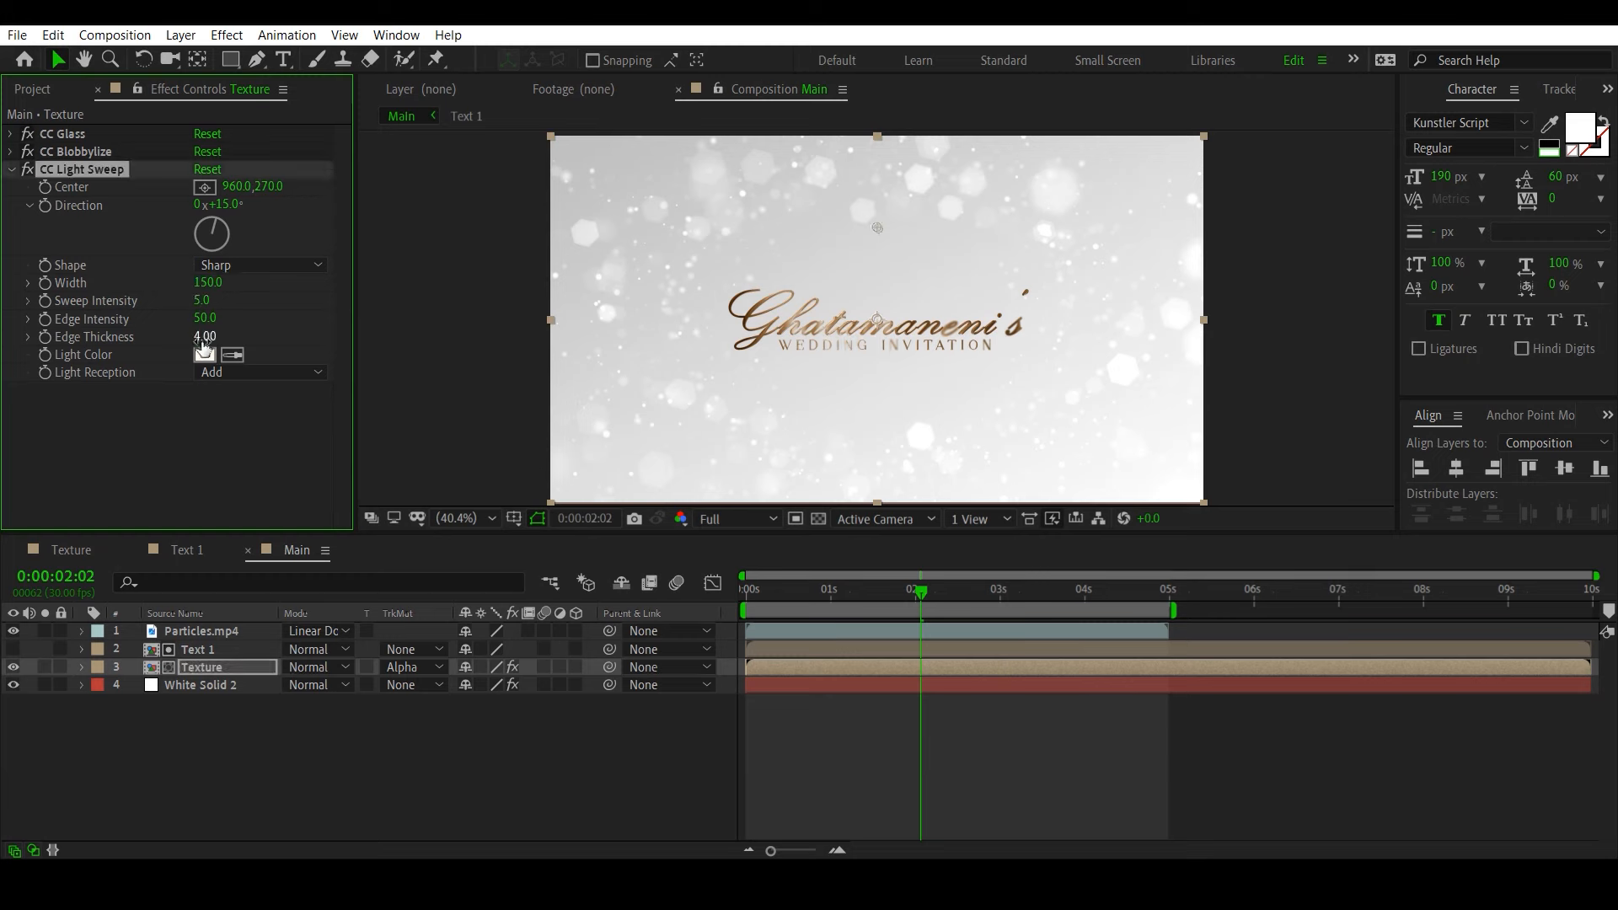
left_click(205, 335)
type("15")
key("Return")
Step: Preview the light sweep on the gold text in the Main composition
left_click_drag(885, 588, 814, 607)
key("space")
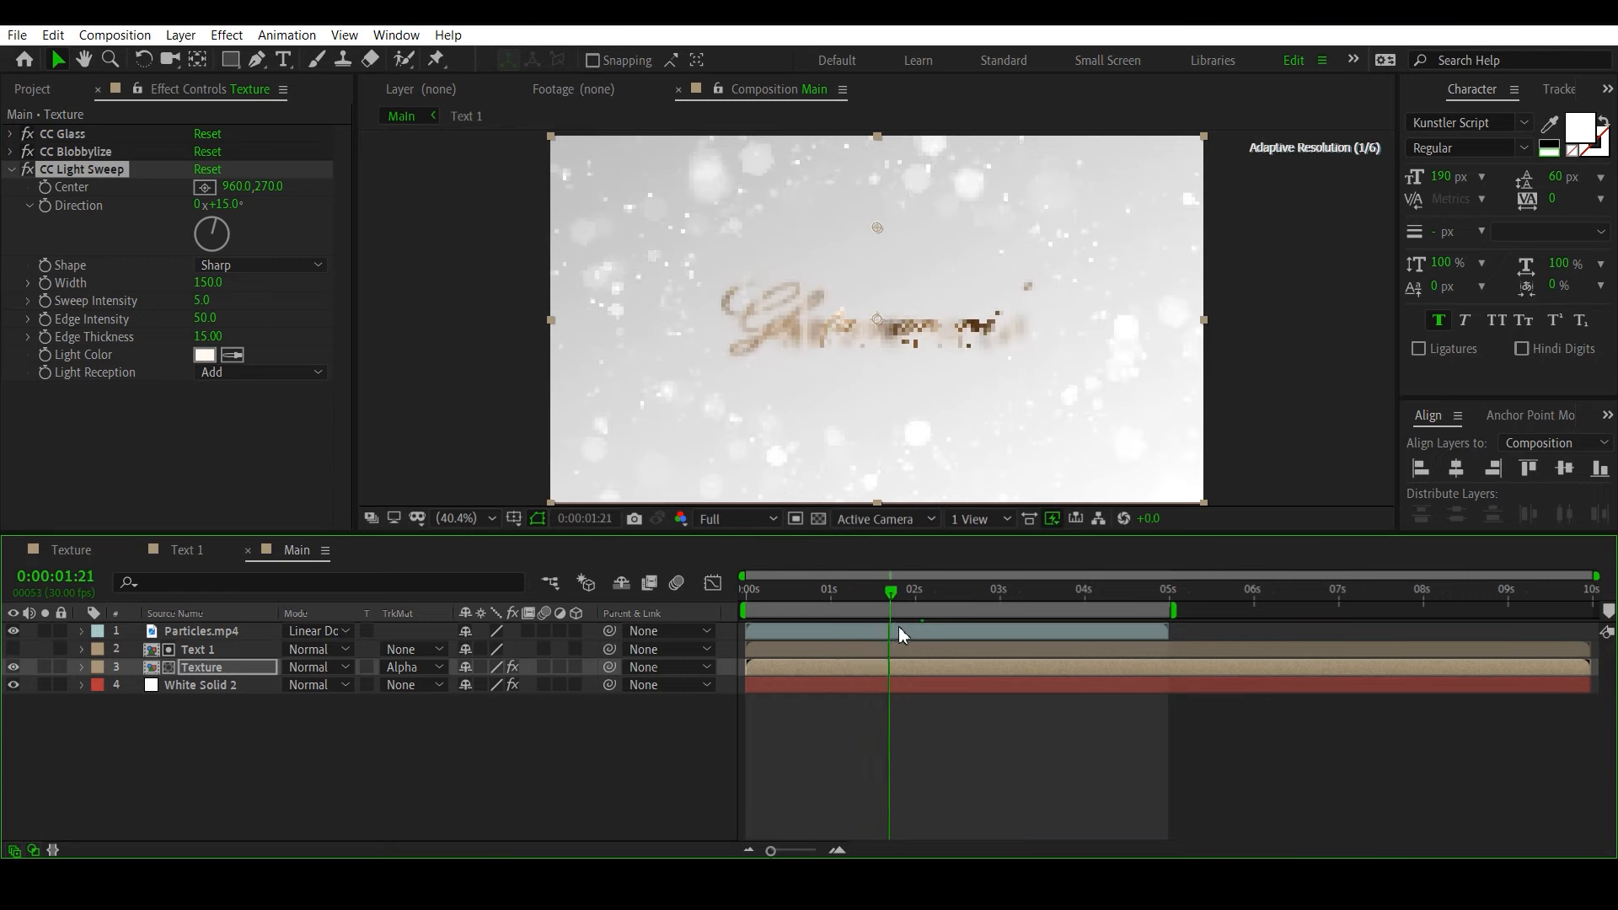
key("space")
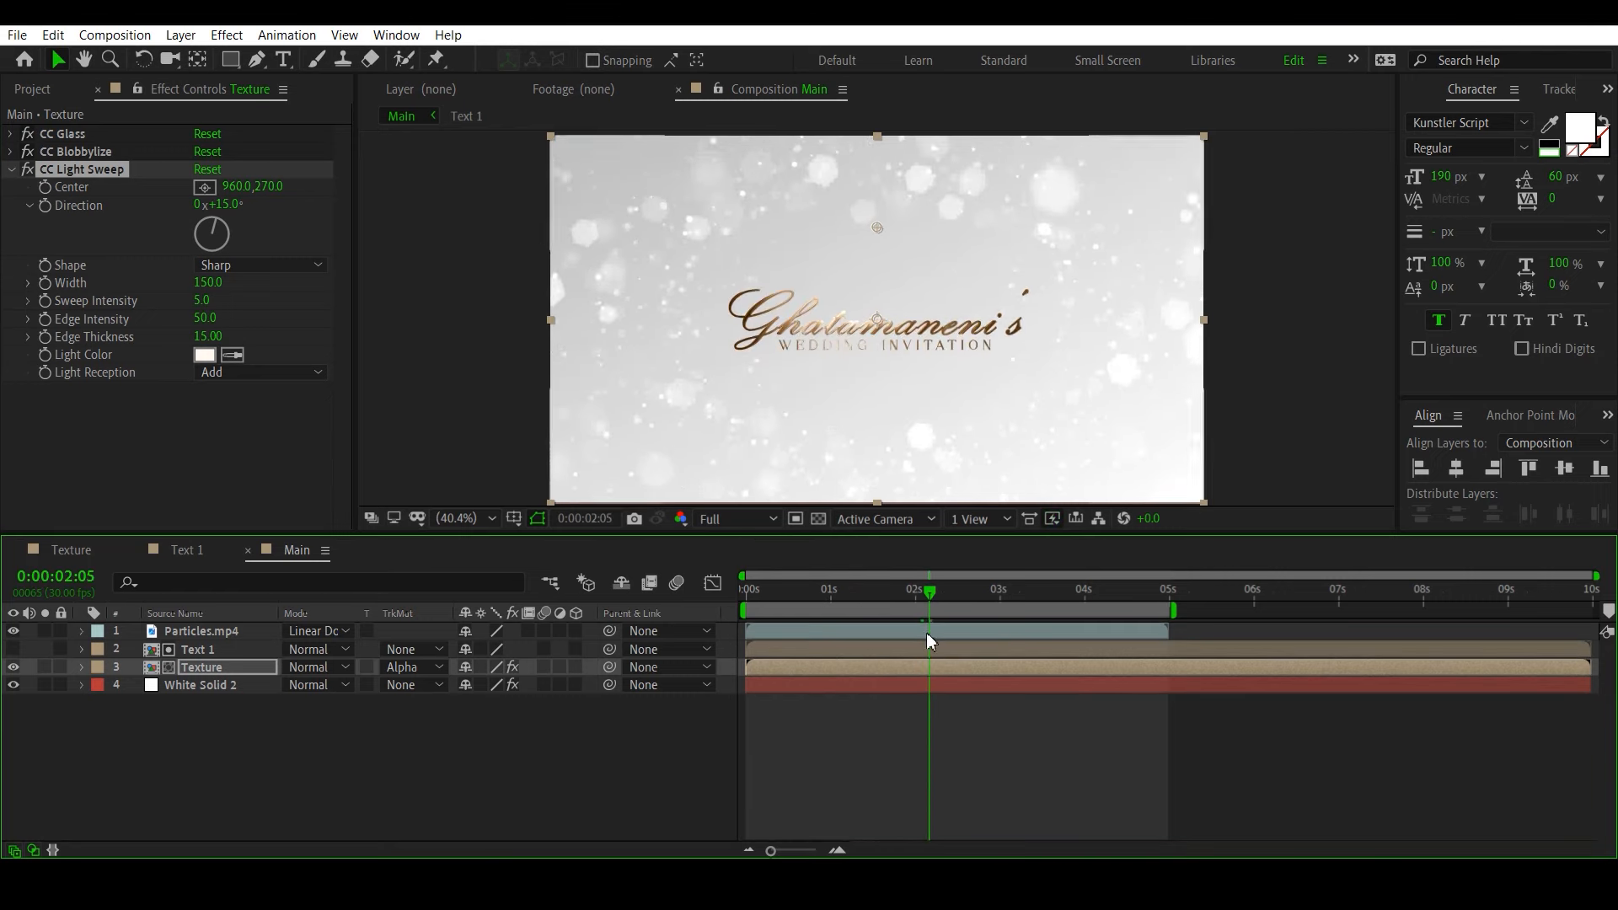
Step: Keyframe the light sweep's Center from about 281, 253 at 0:00:02:02 to about 1629, 270 at 0:00:04:01, crossing the text
left_click_drag(928, 595, 918, 596)
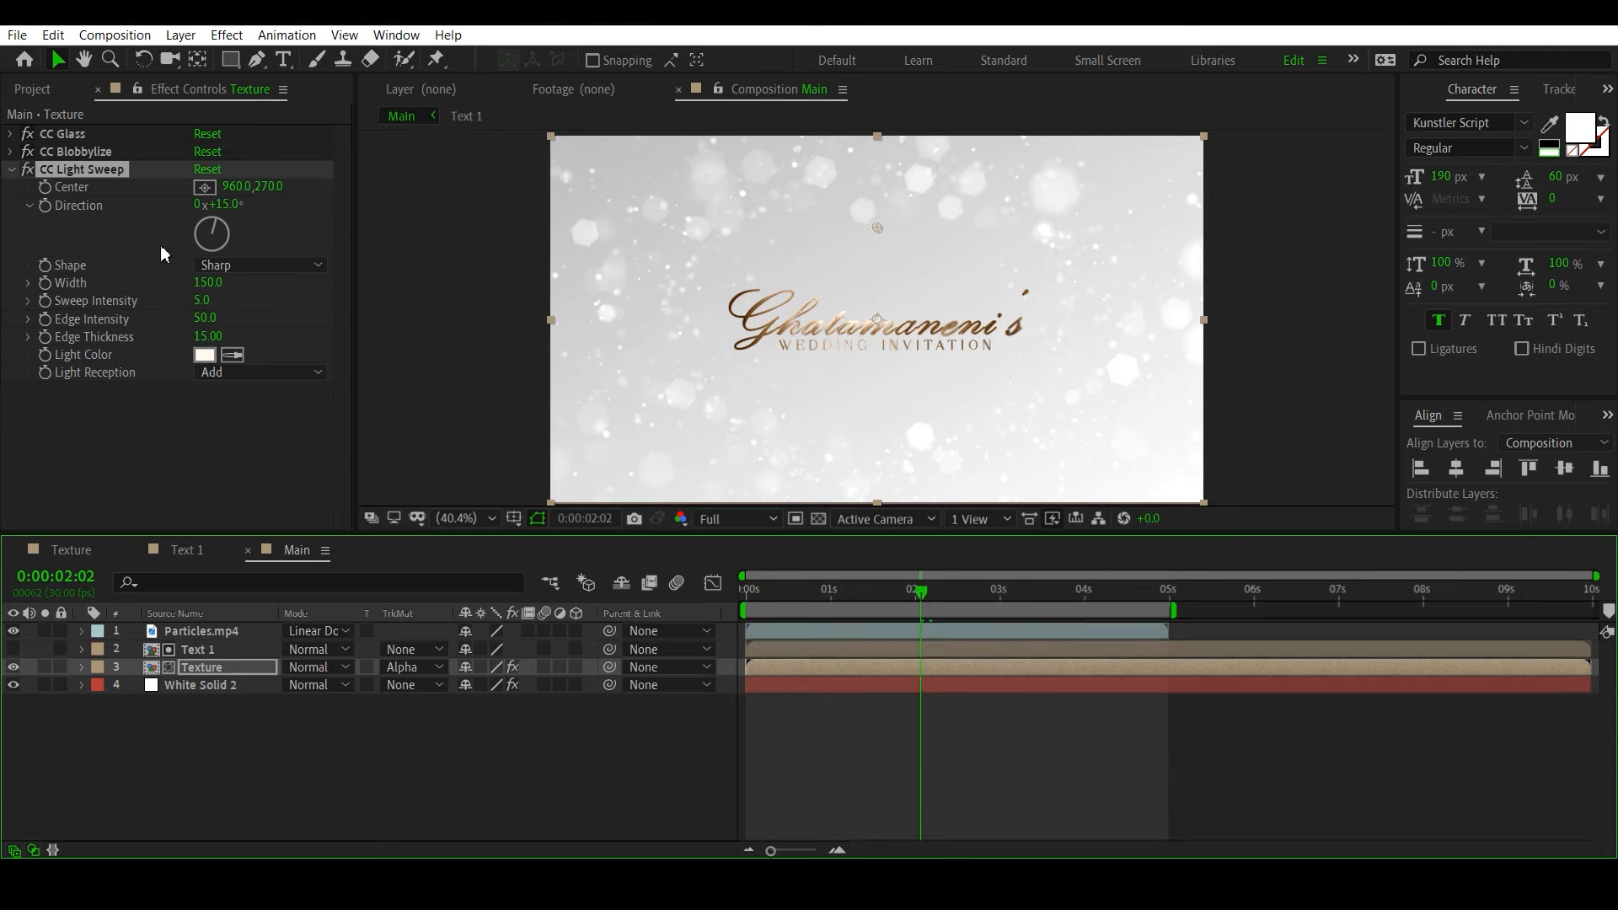
left_click(72, 189)
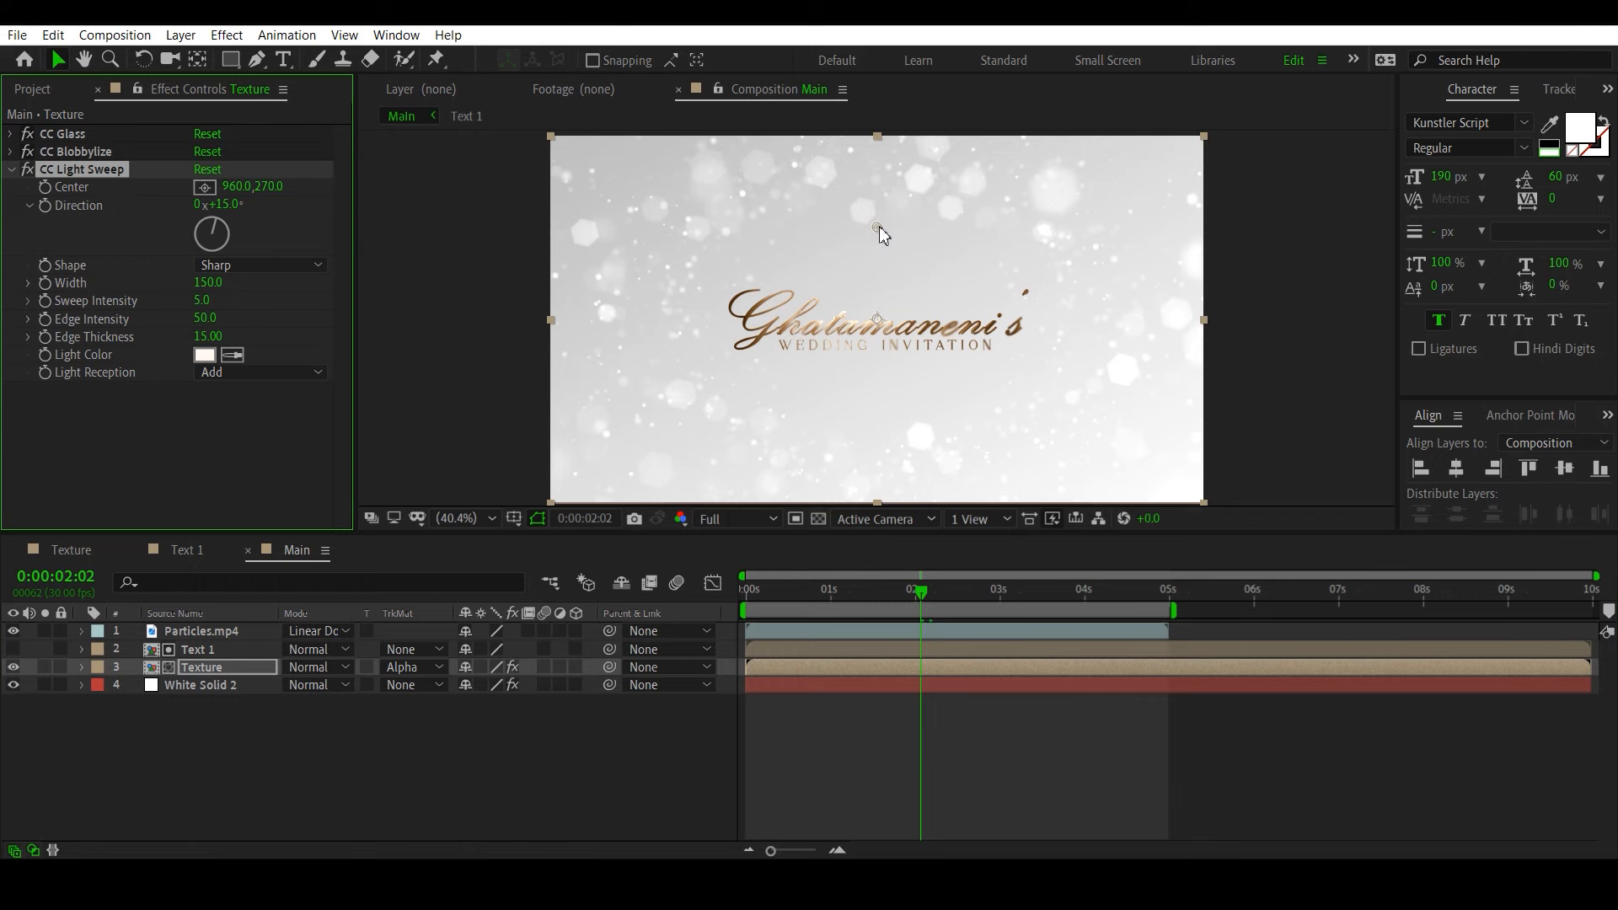
left_click_drag(878, 227, 656, 225)
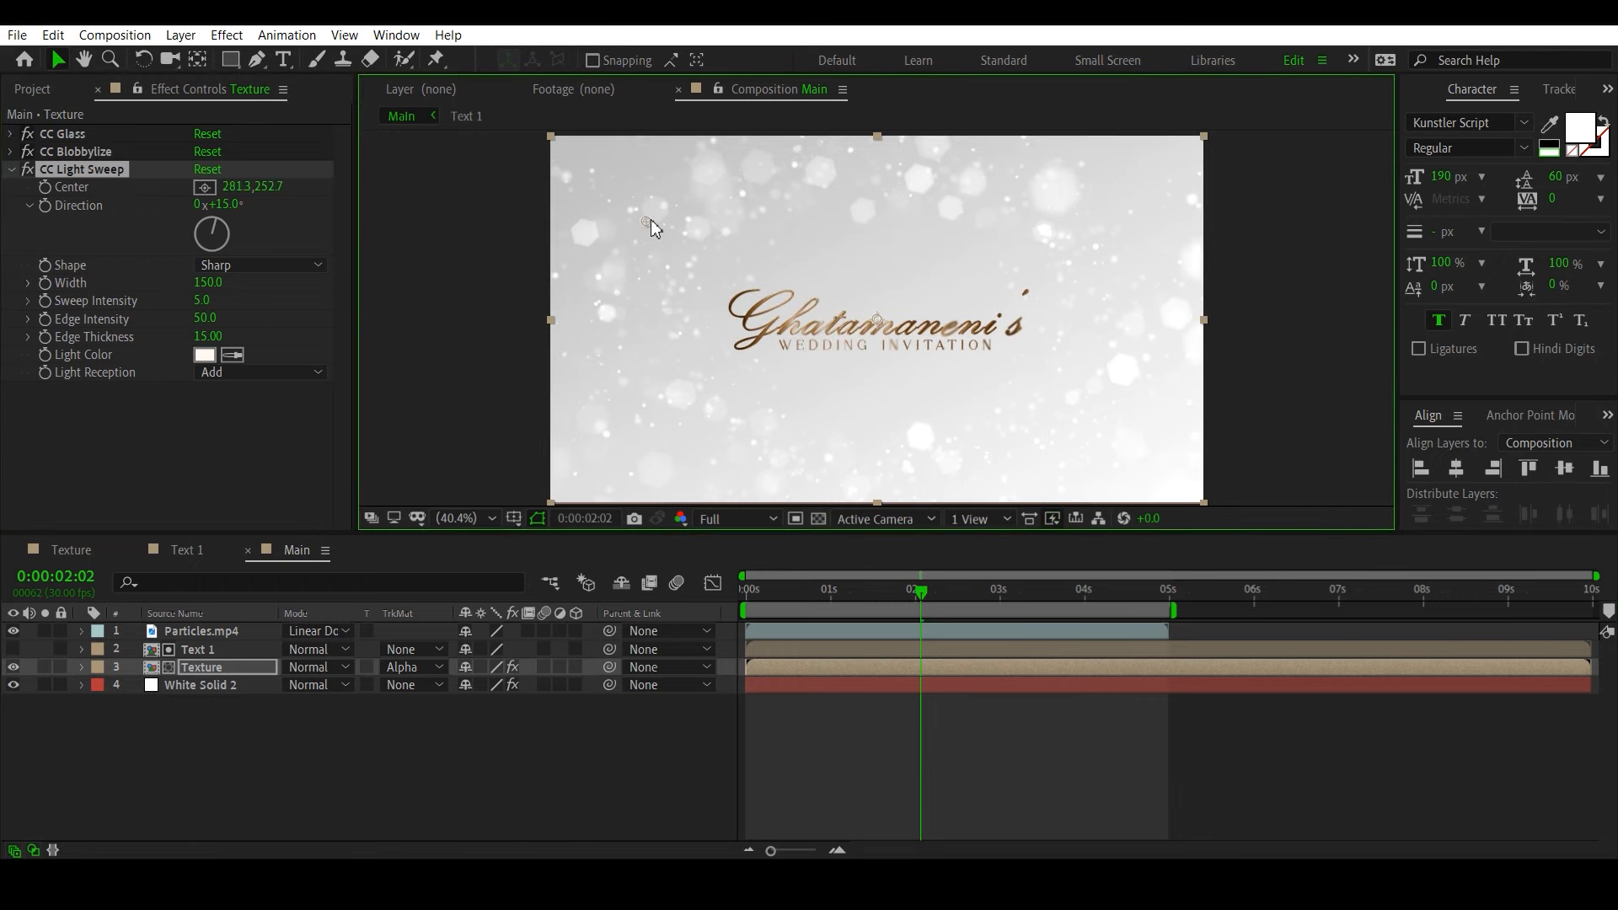
left_click(44, 188)
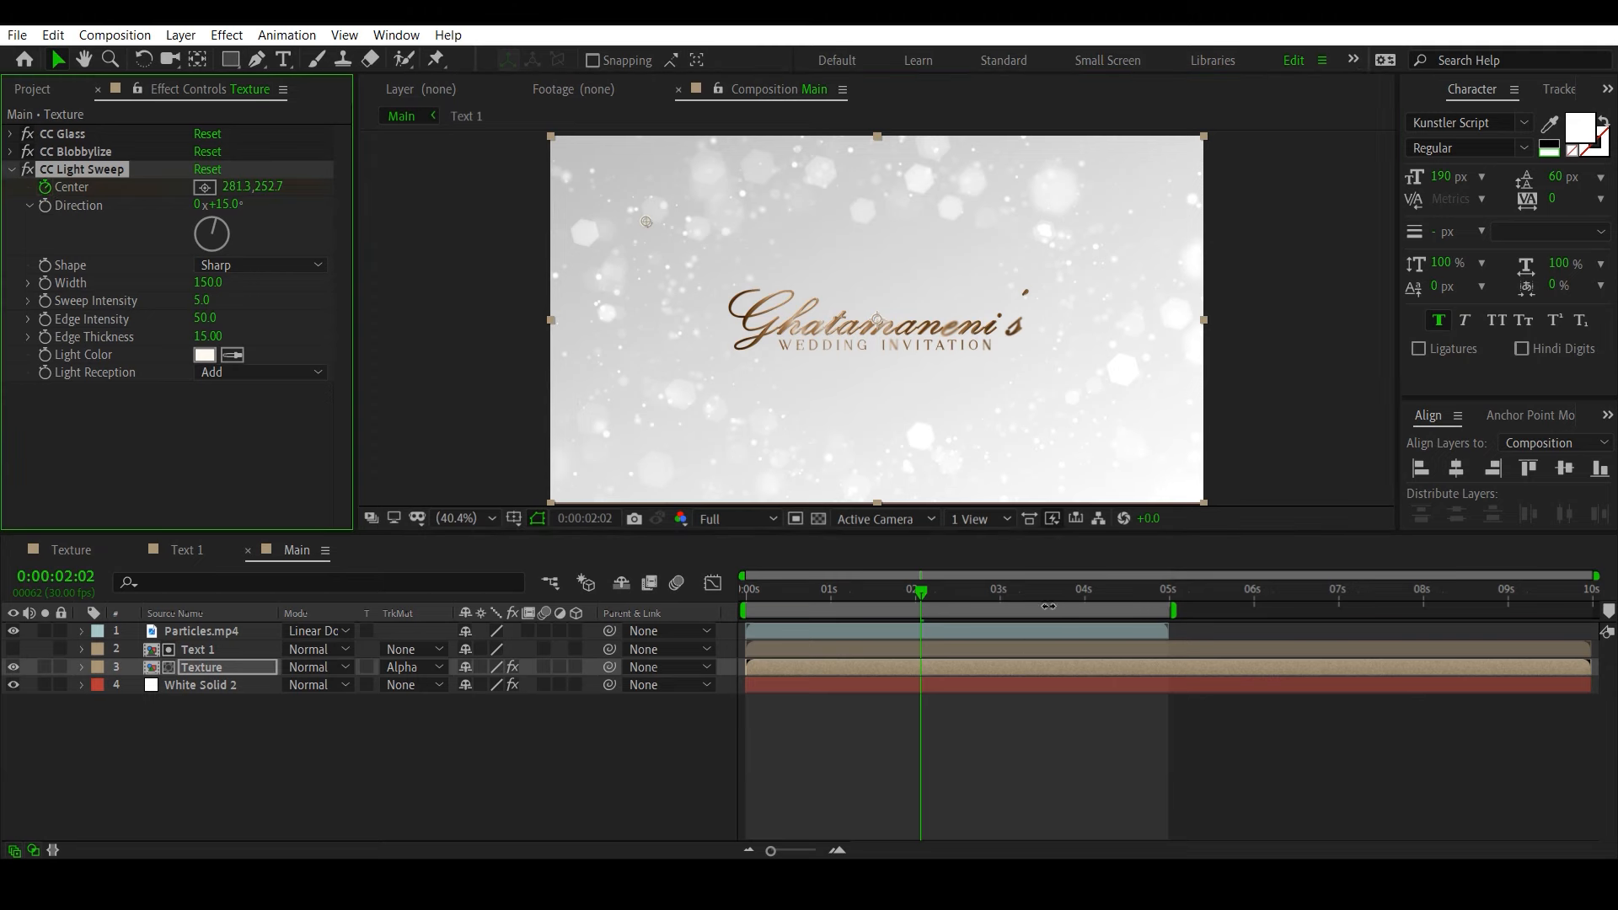
left_click_drag(1079, 592, 1087, 619)
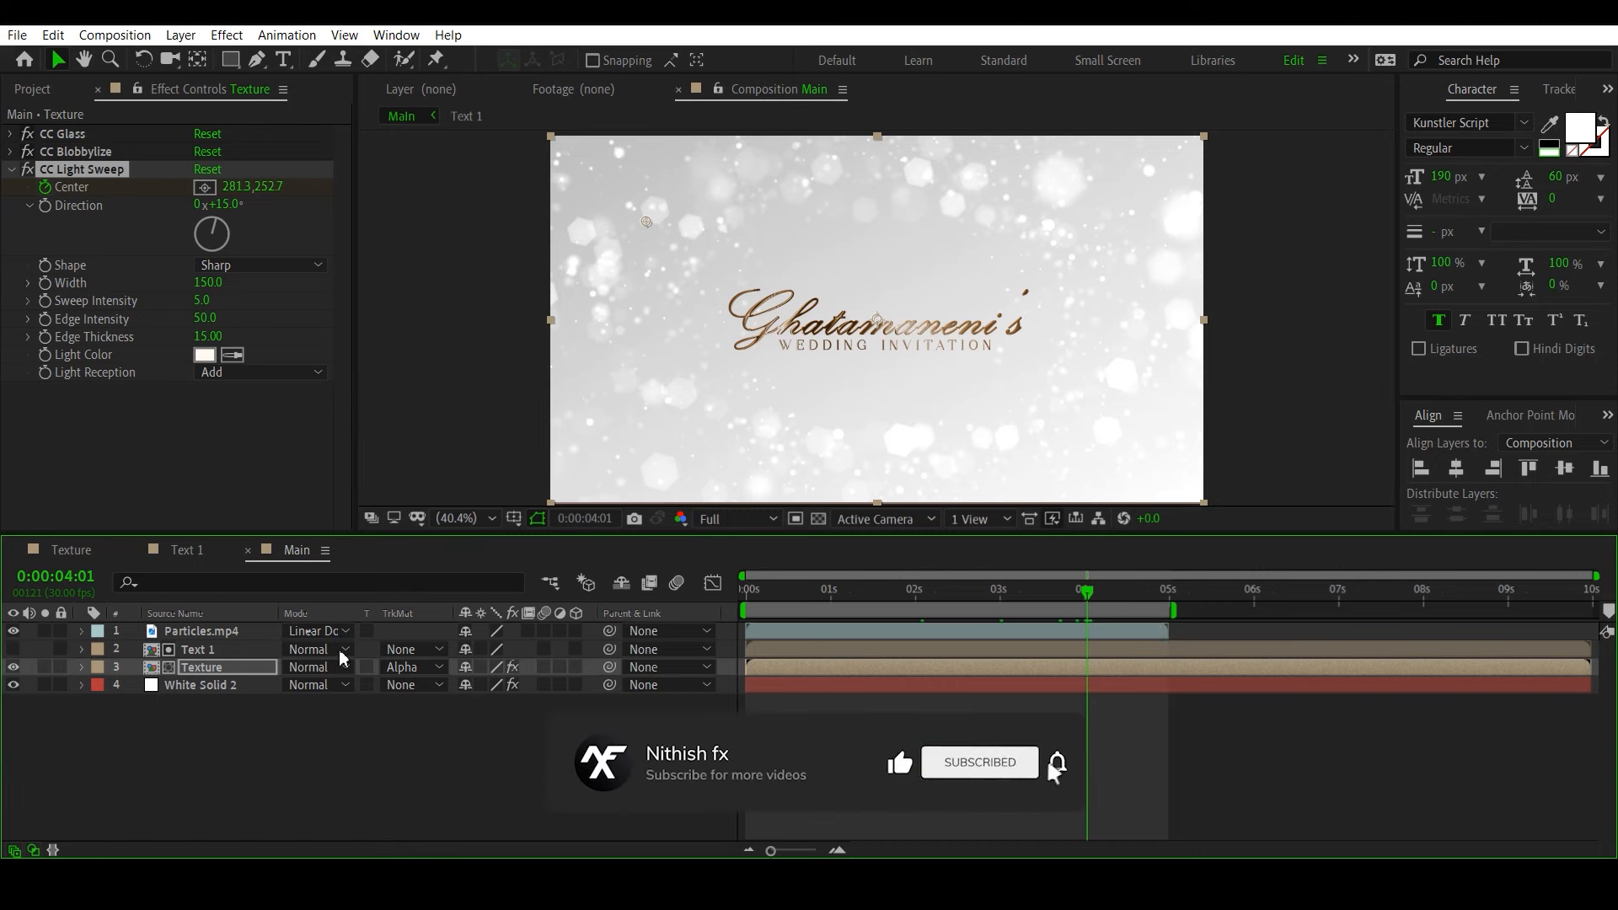
left_click_drag(649, 221, 1108, 226)
Step: Preview the moving light sweep from the start of the Main composition
left_click_drag(1087, 594, 732, 610)
key("space")
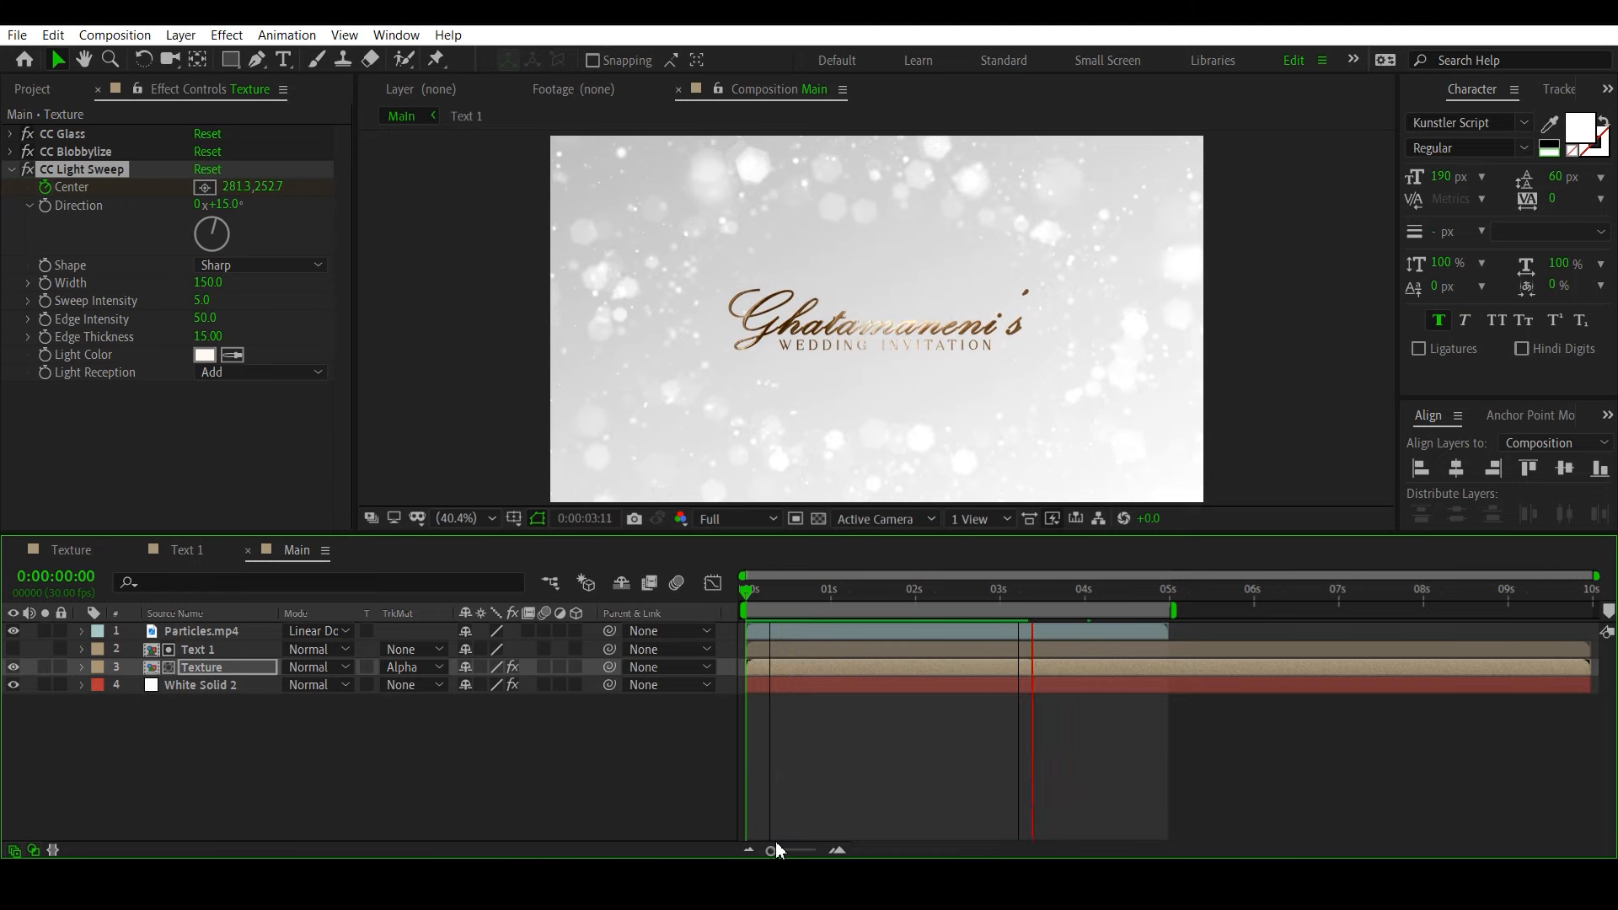
key("space")
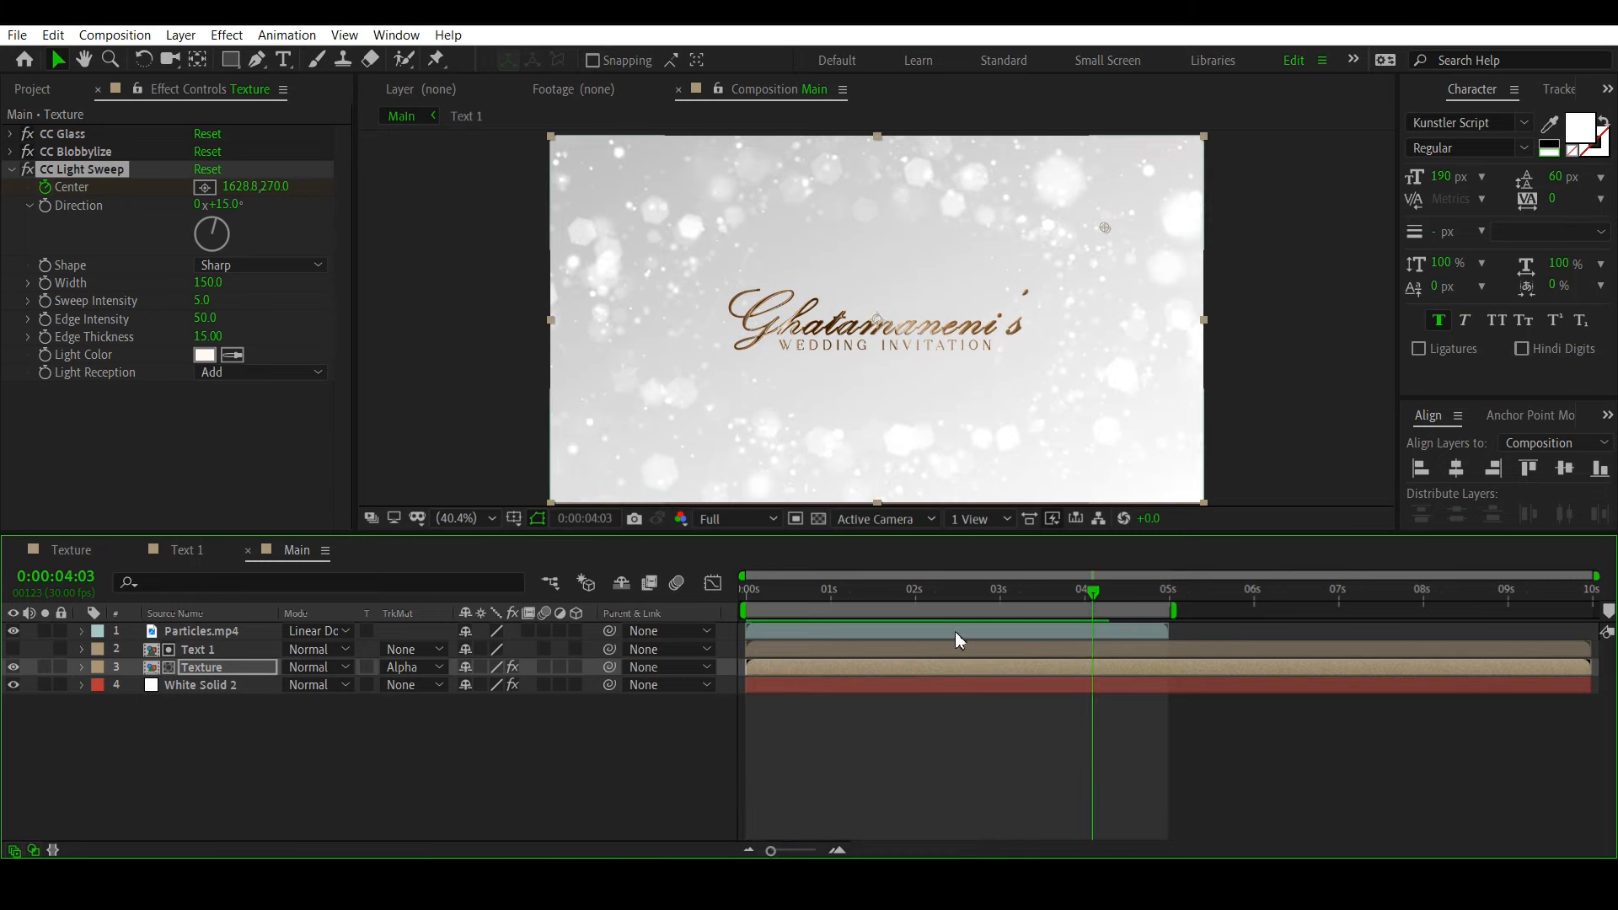
Step: Enable Edge Intensity keyframing at the first Center keyframe and set Edge Intensity to 0 at the second, 0:00:04:01
left_click(963, 665)
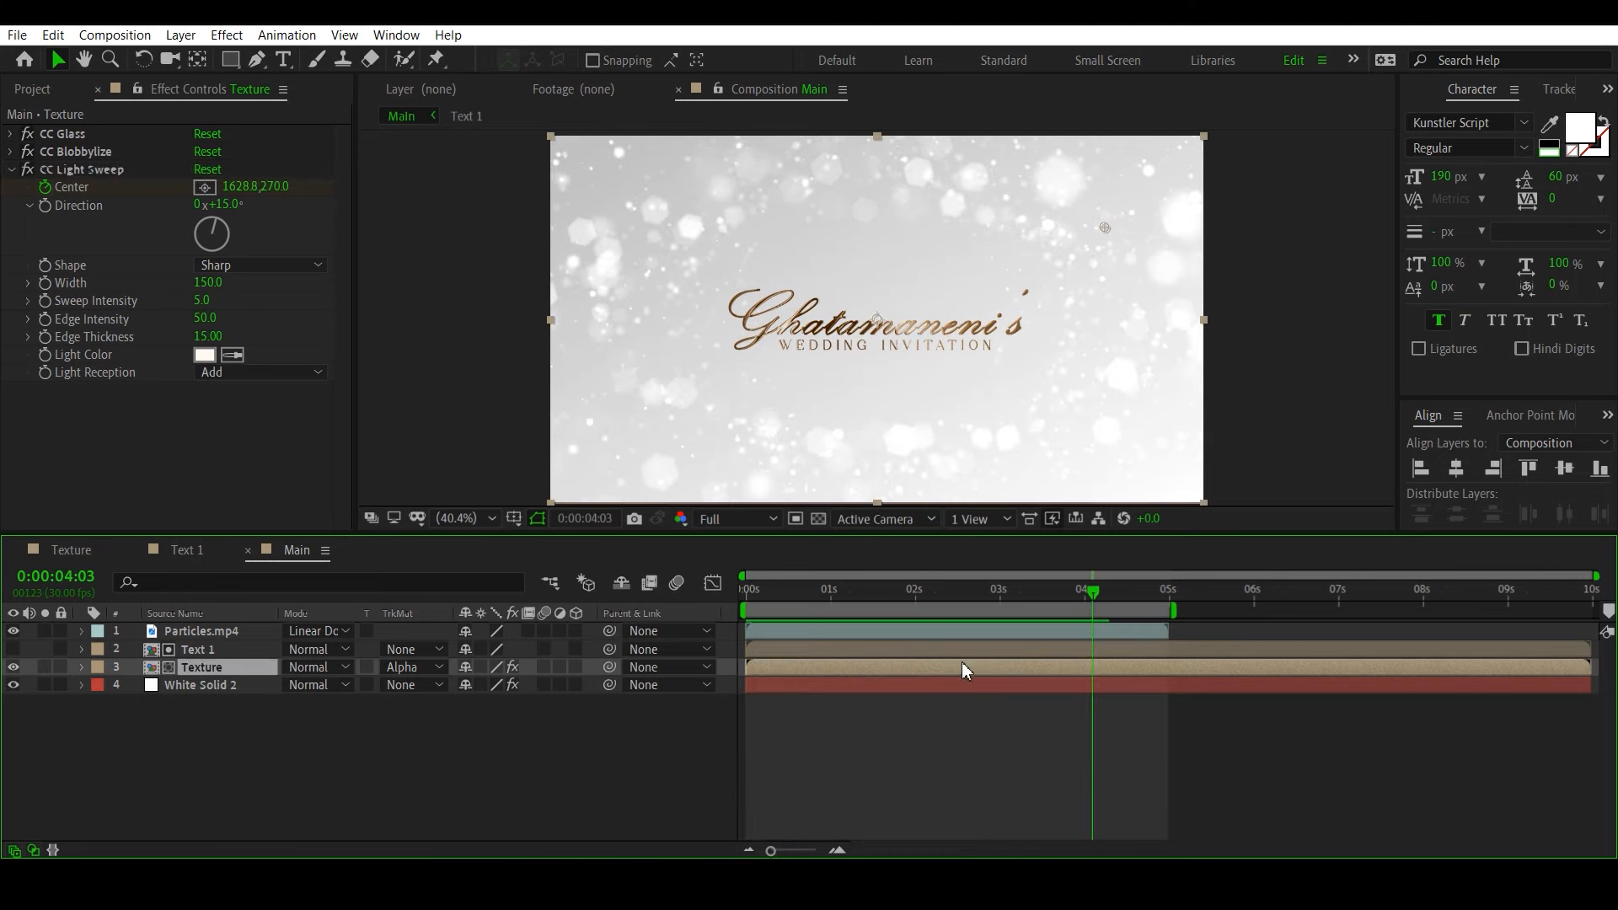
key("u")
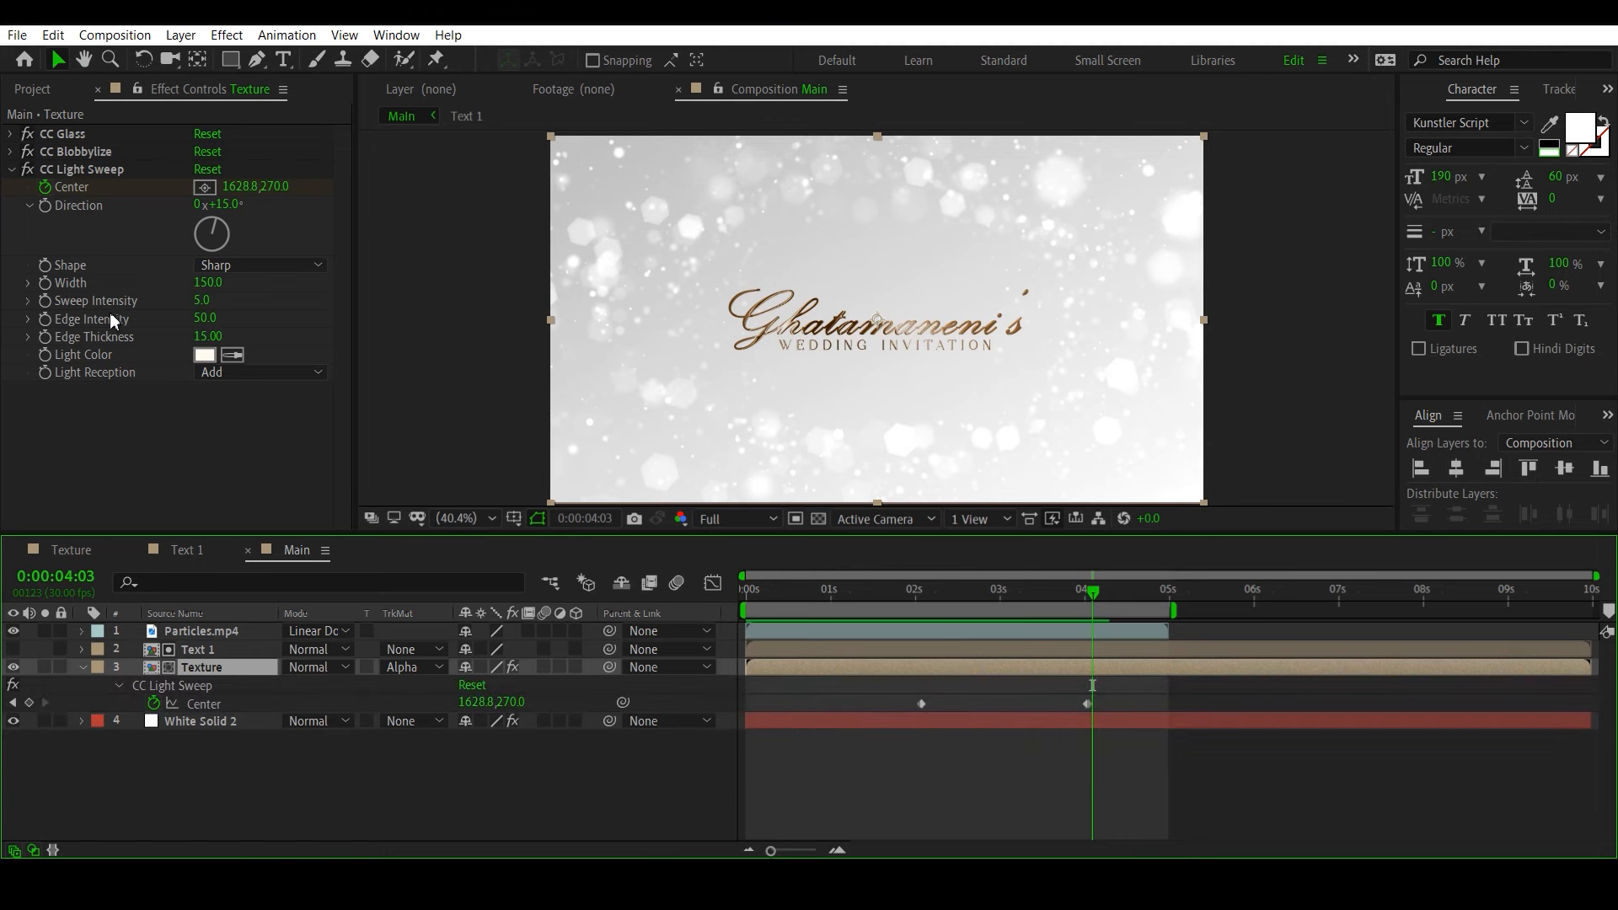
left_click(11, 702)
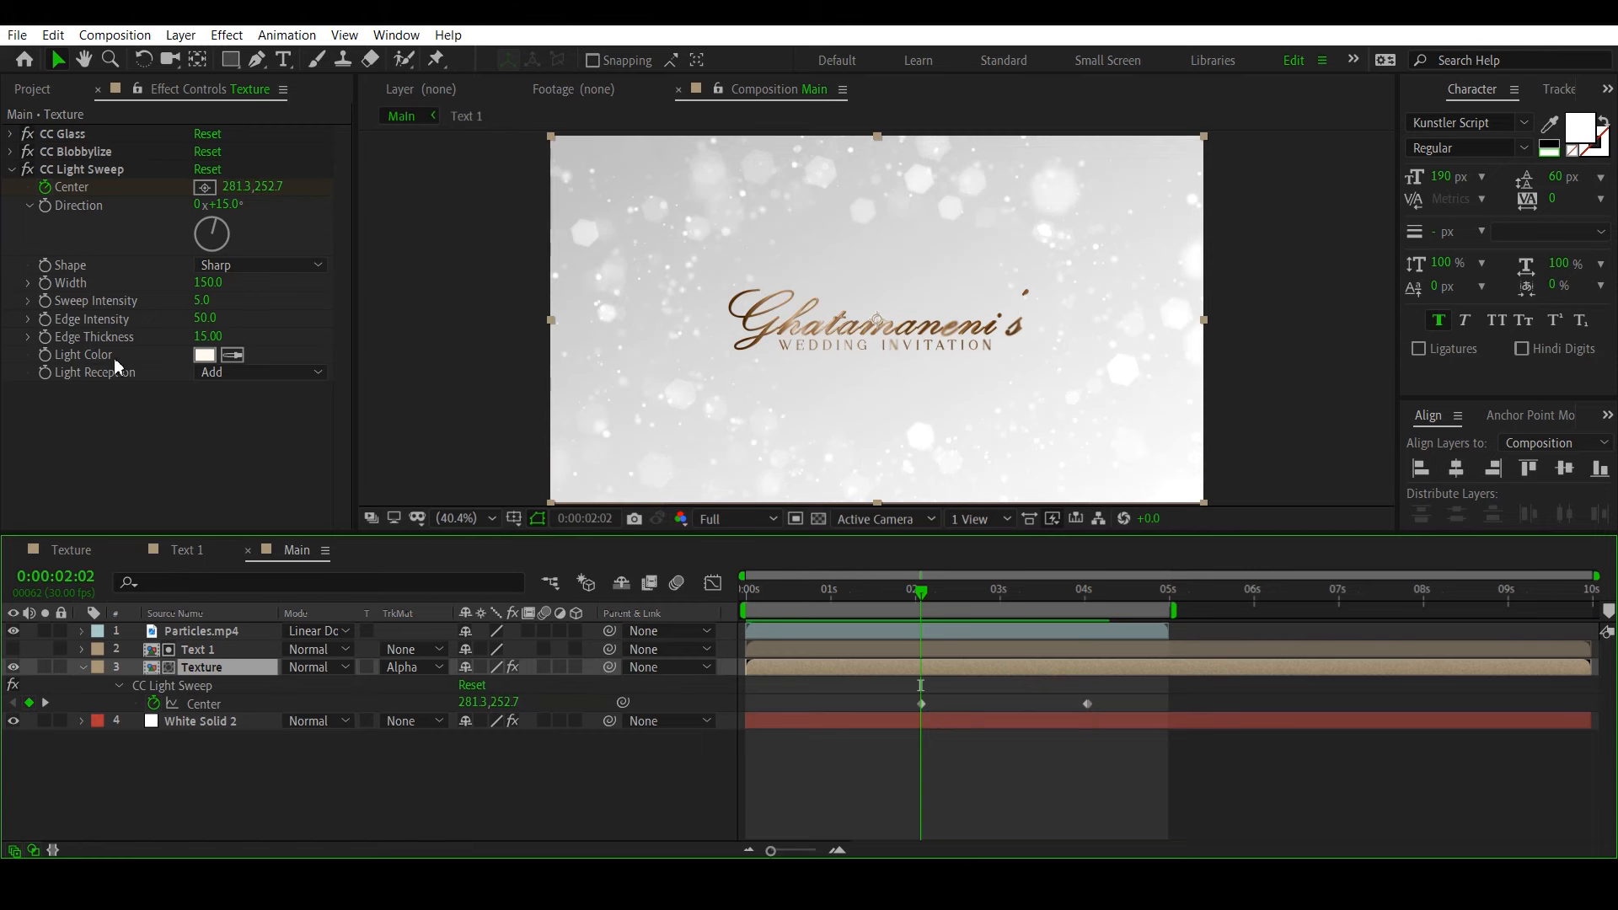
left_click(44, 318)
left_click(44, 703)
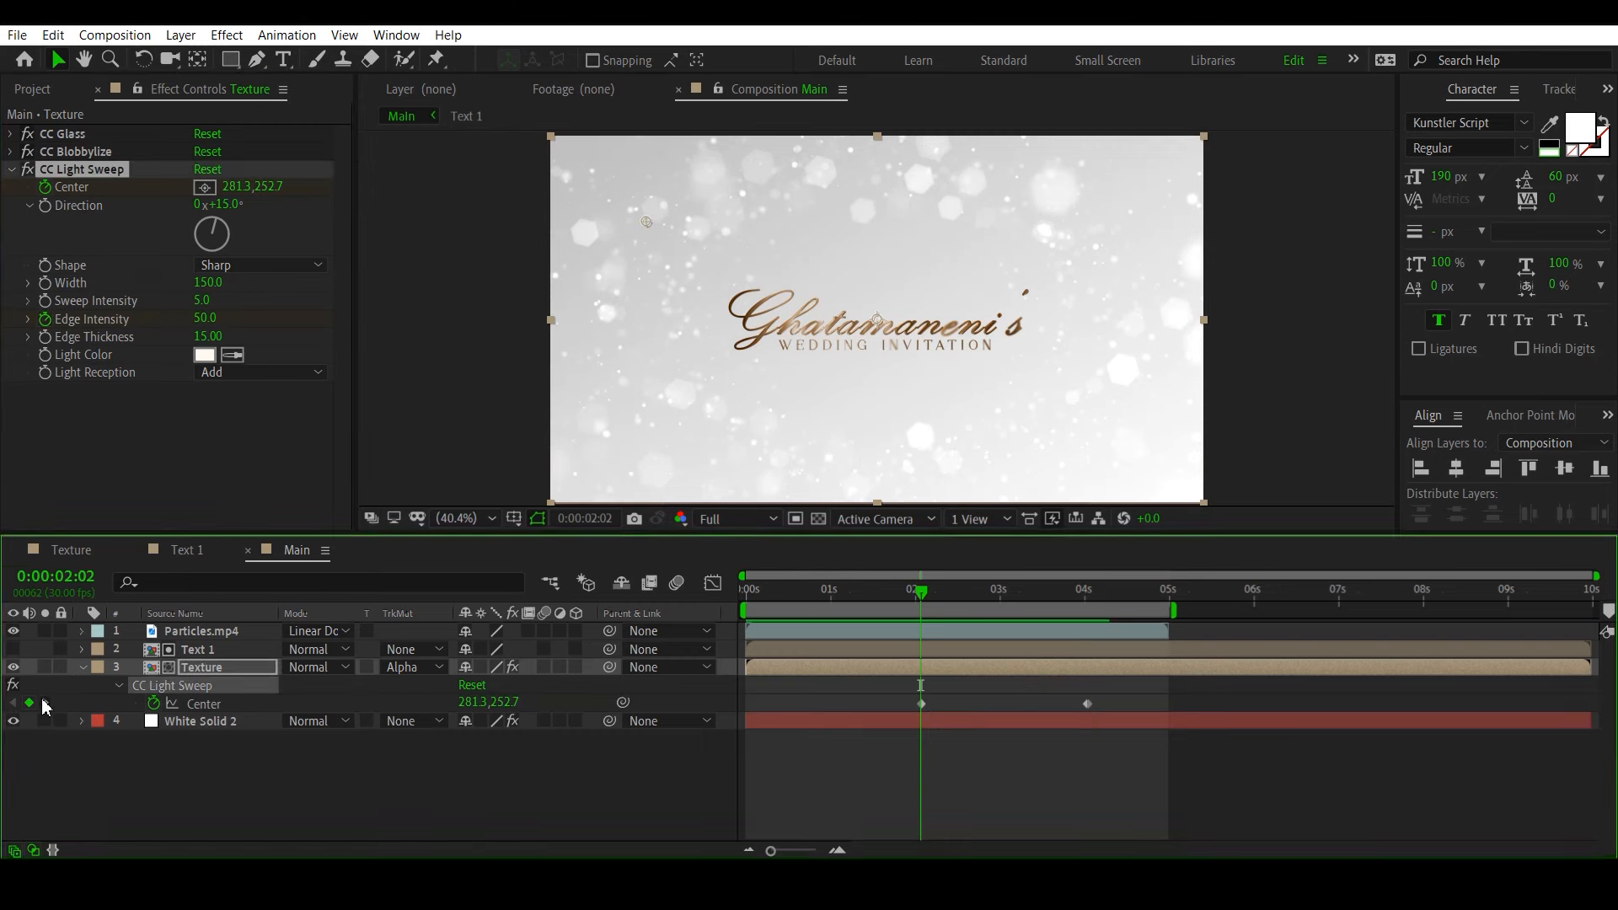
left_click(206, 318)
type("0")
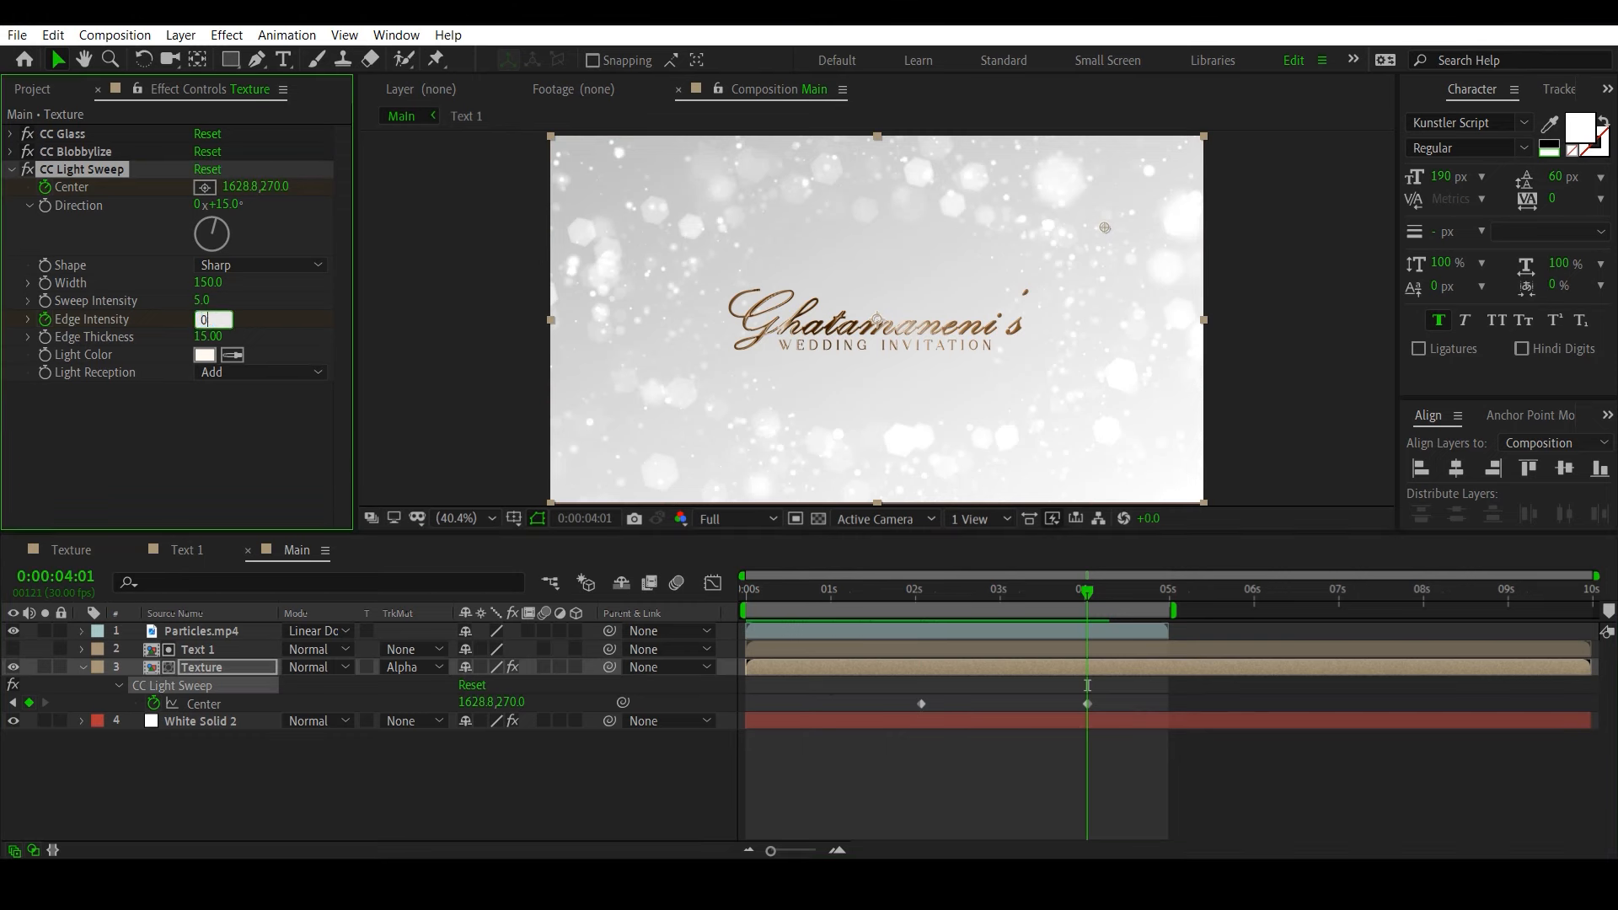
key("Return")
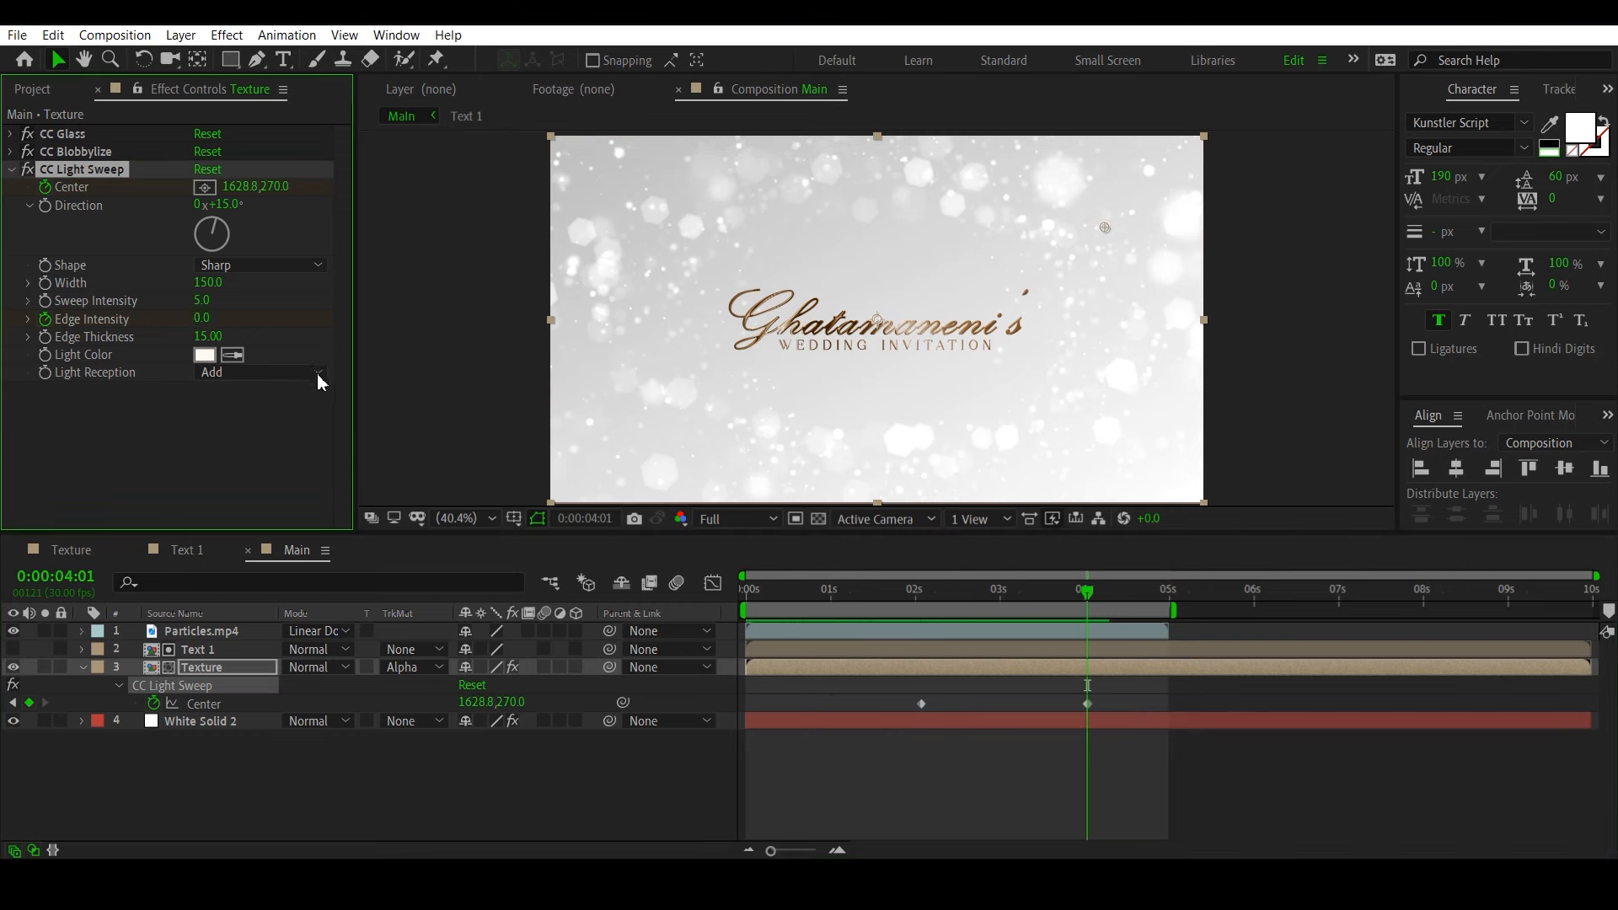
Step: Set the light sweep's Edge Intensity to 0 at the first keyframe, 0:00:02:02
left_click(13, 703)
left_click(206, 318)
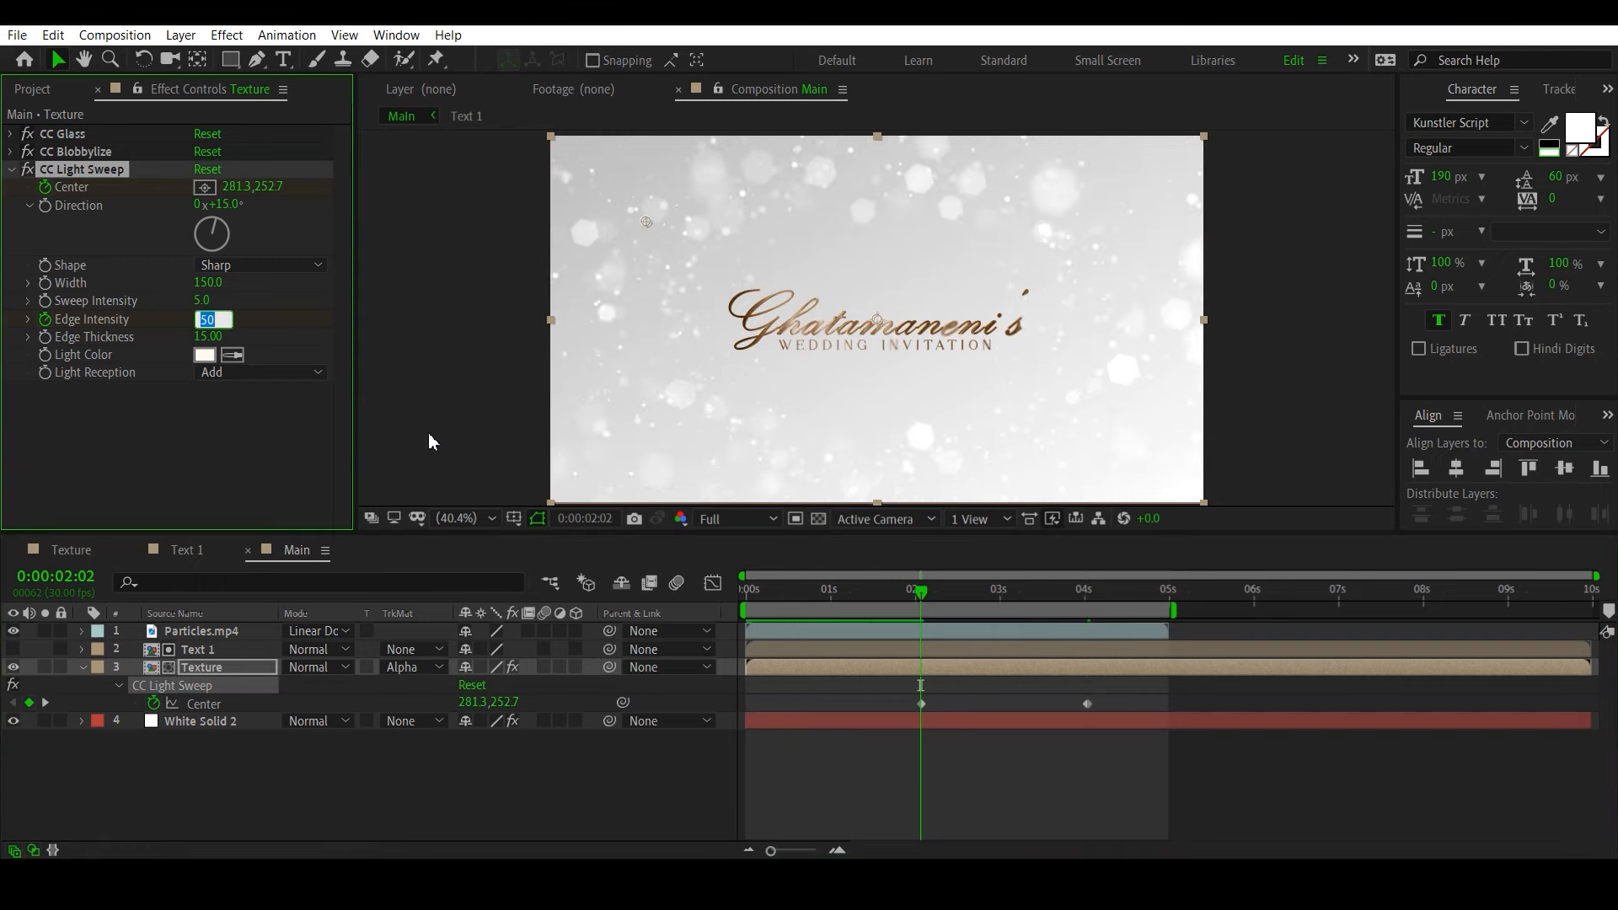
type("0")
key("Return")
Step: Reveal the Texture layer's keyframed Center and Edge Intensity properties in the timeline
left_click(835, 663)
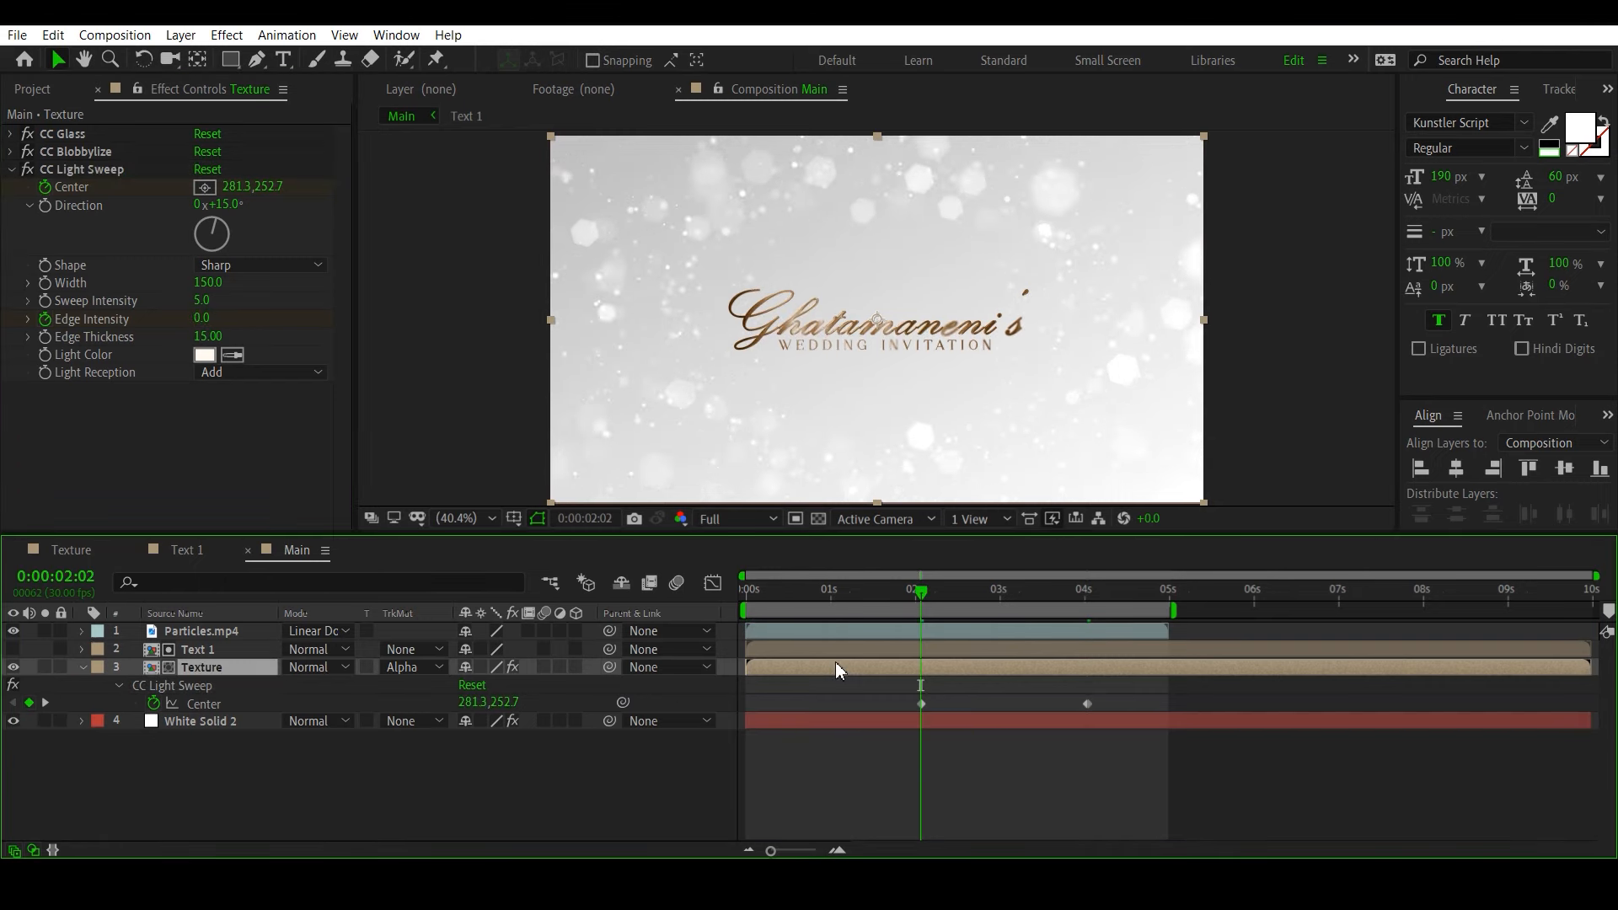
key("u")
key("u")
key("u")
key("u")
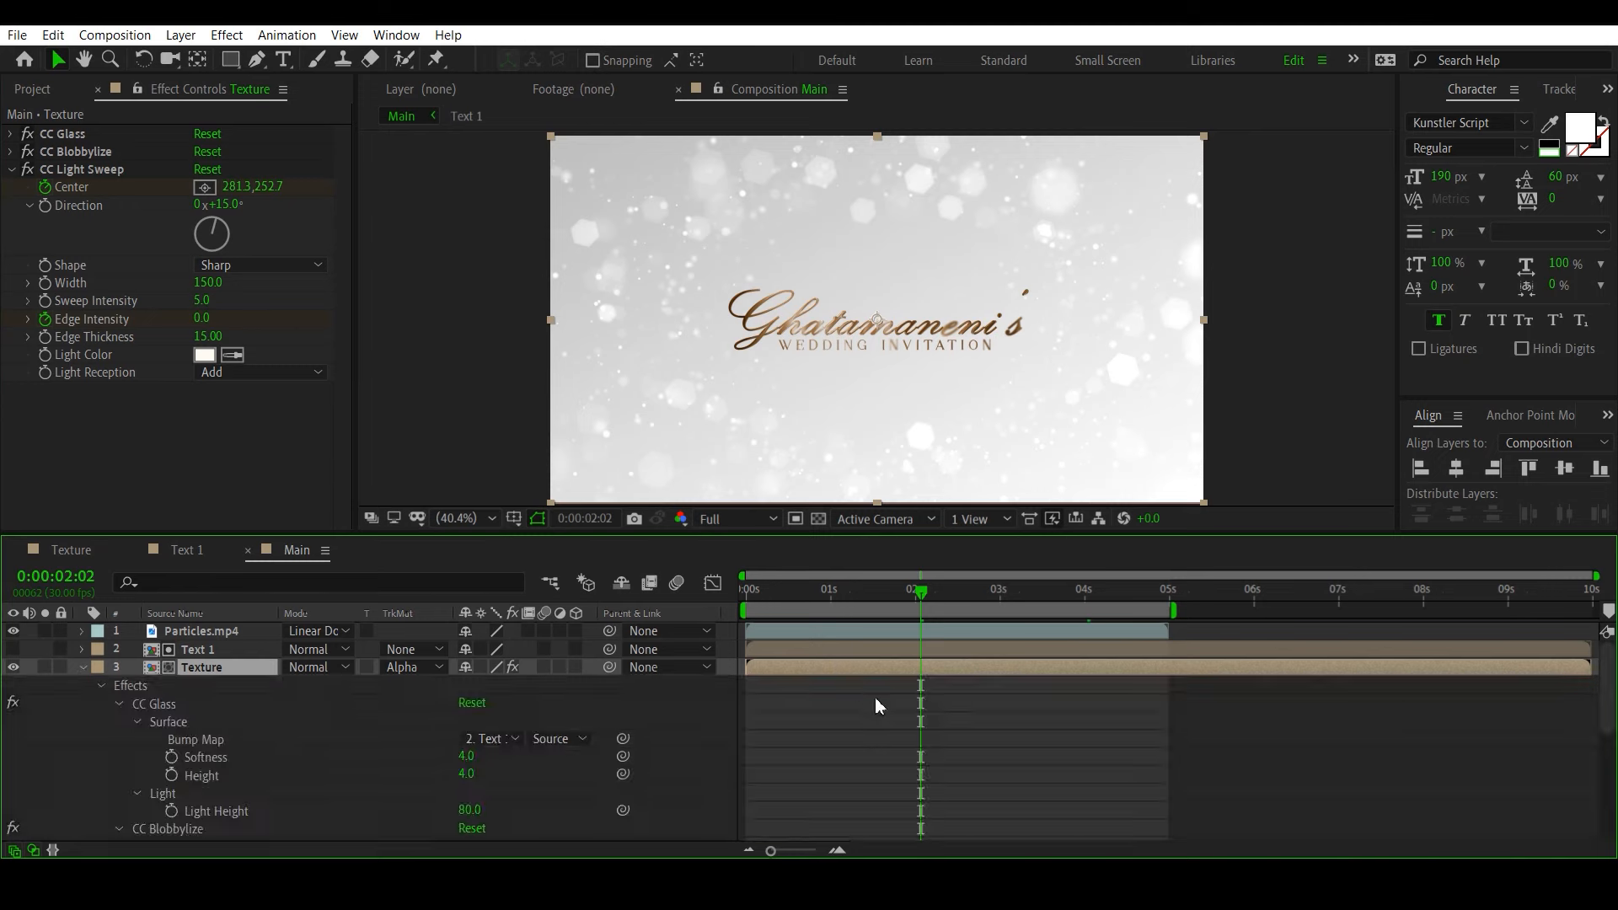
key("u")
left_click(1342, 771)
left_click(988, 670)
key("u")
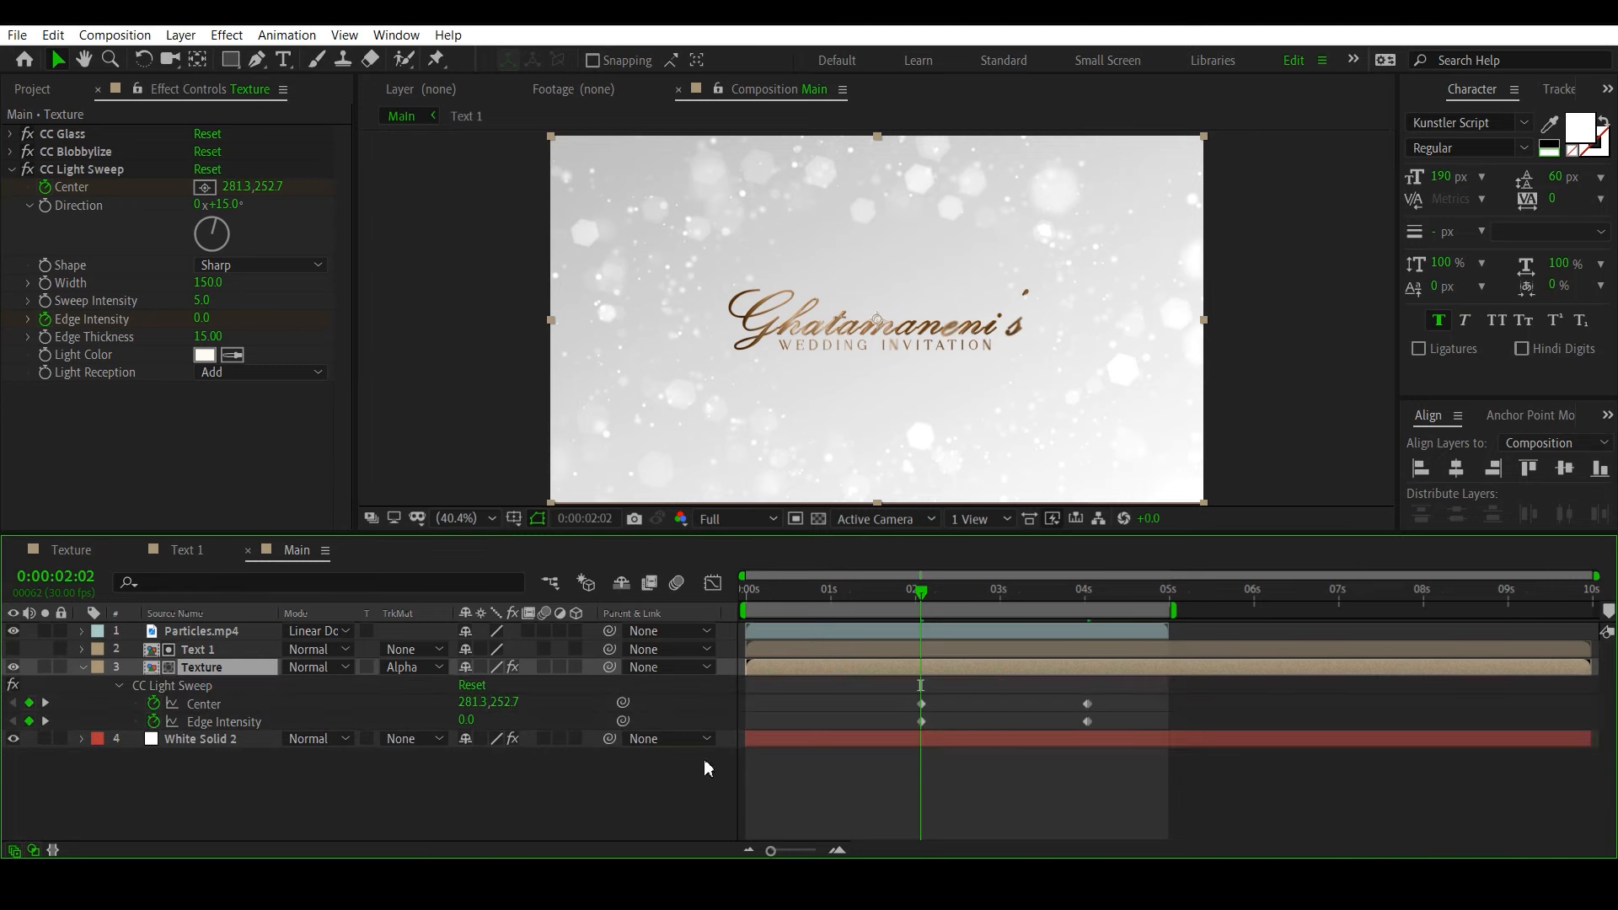
Step: Set the light sweep's Edge Intensity to 100 at 0:00:03:06, midway through the sweep
left_click_drag(922, 601, 1018, 611)
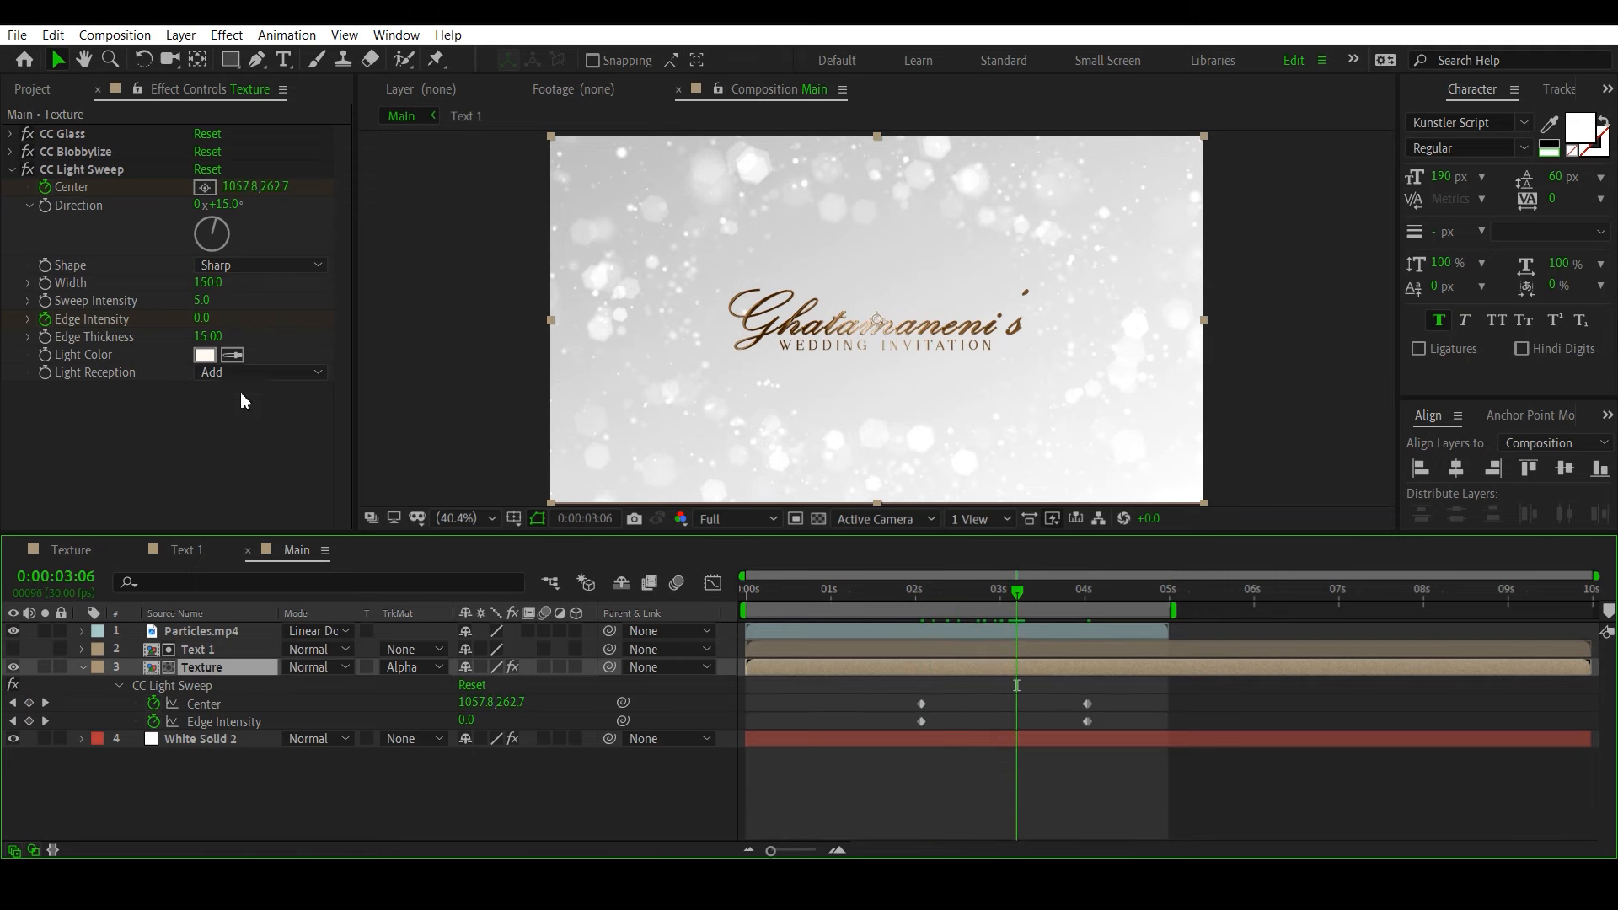
left_click(202, 320)
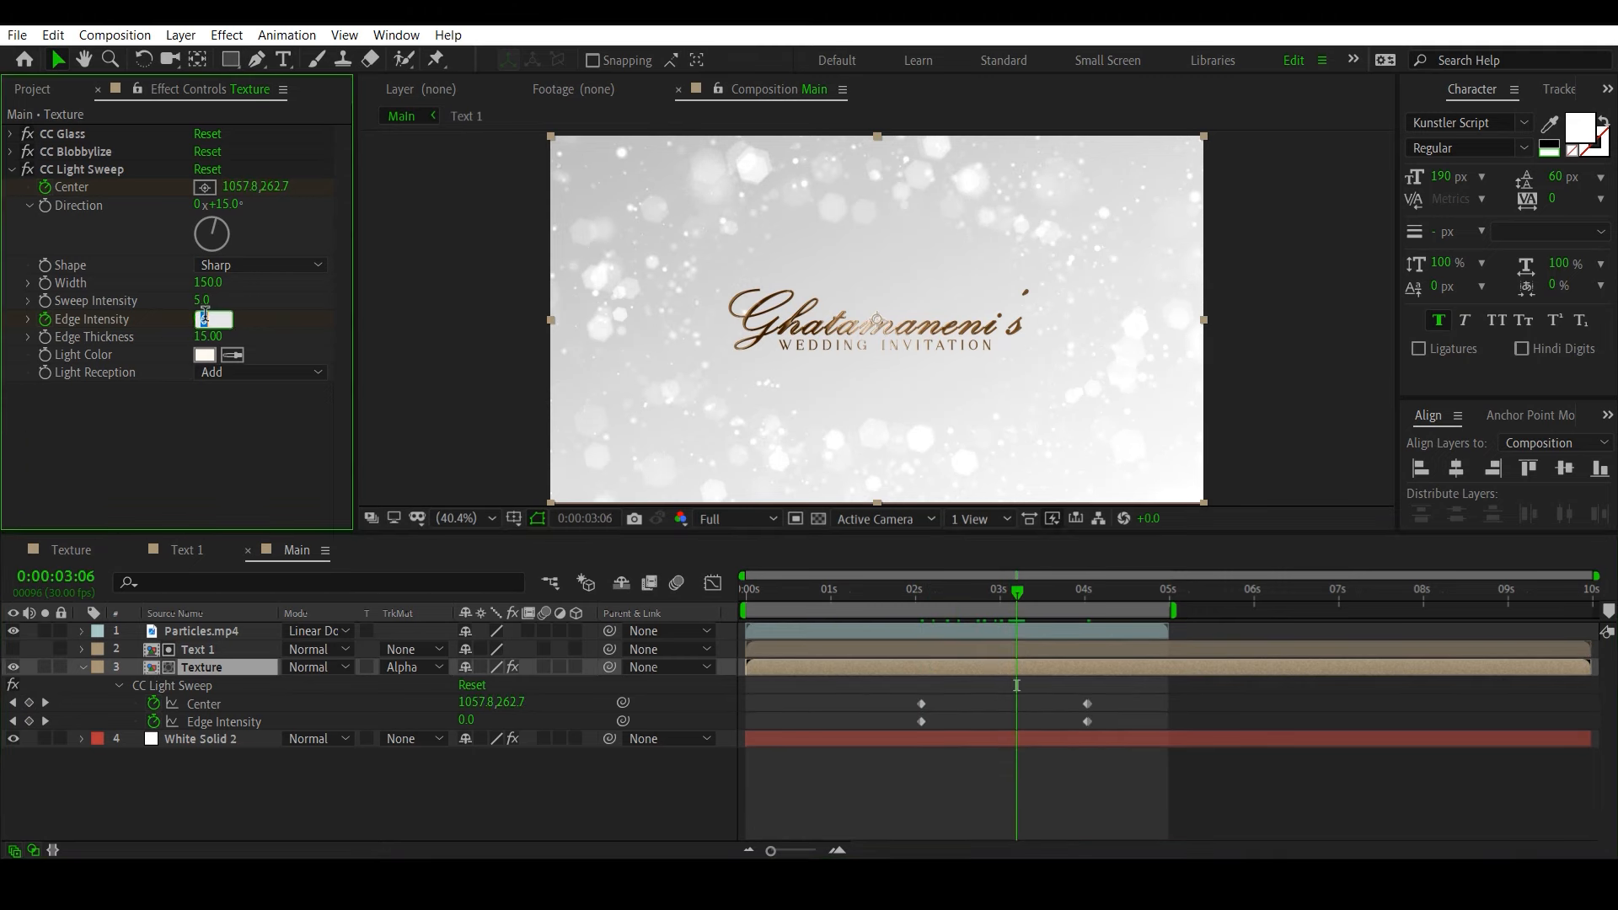
type("100")
key("Return")
Step: Preview the light sweep's fading edge highlight in Main from the start and return the time to 0:00:00:00
key("Home")
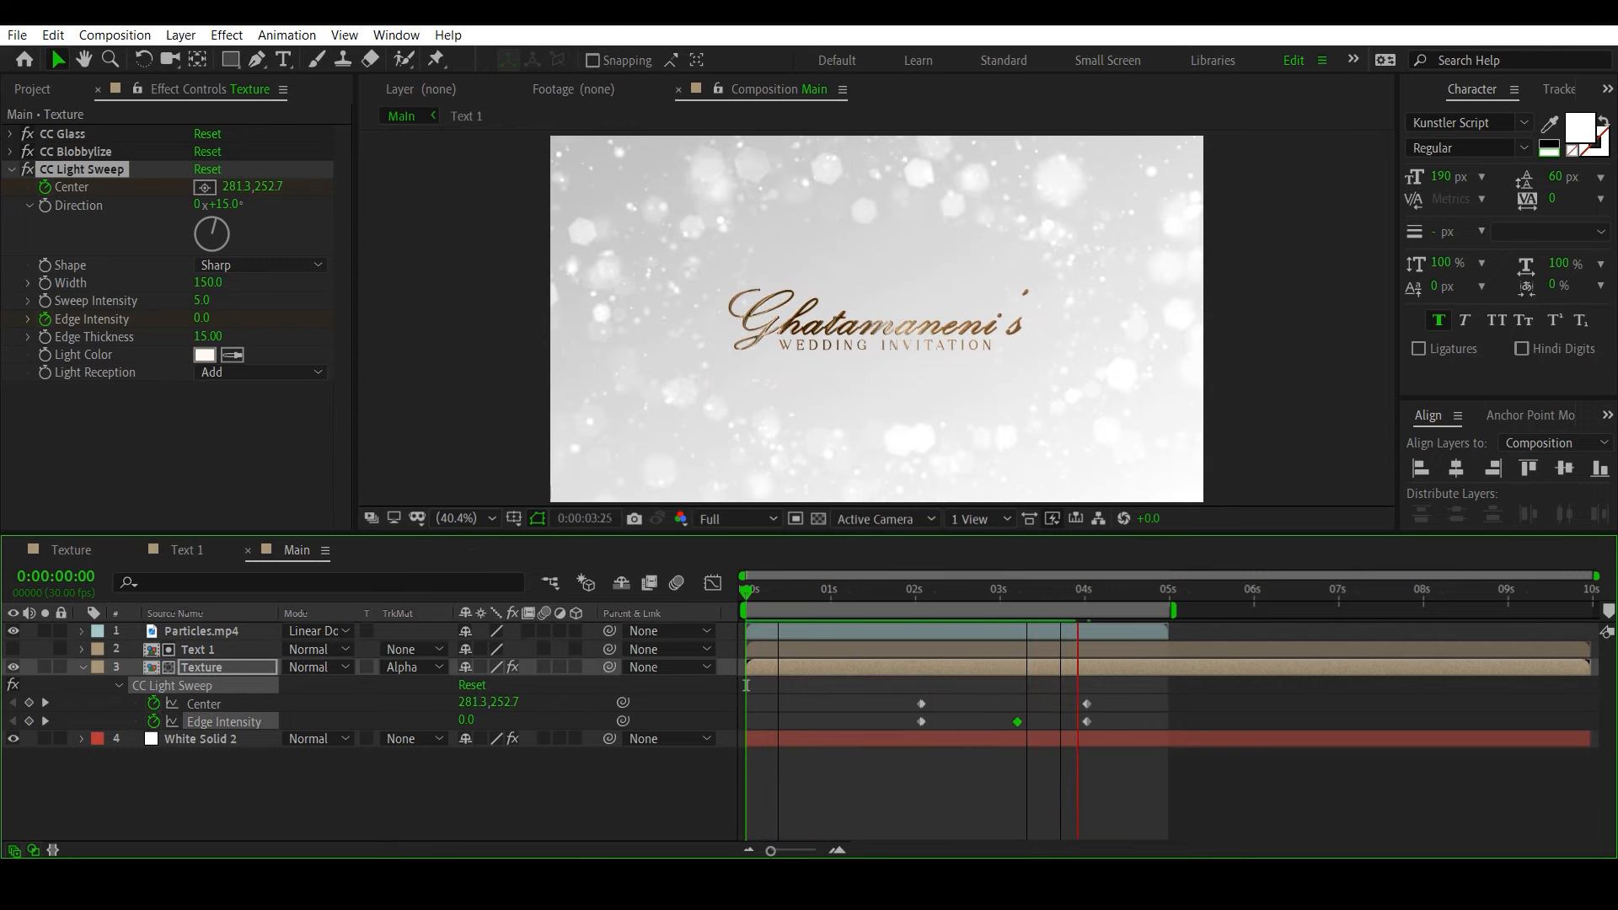
key("space")
left_click_drag(807, 595, 390, 686)
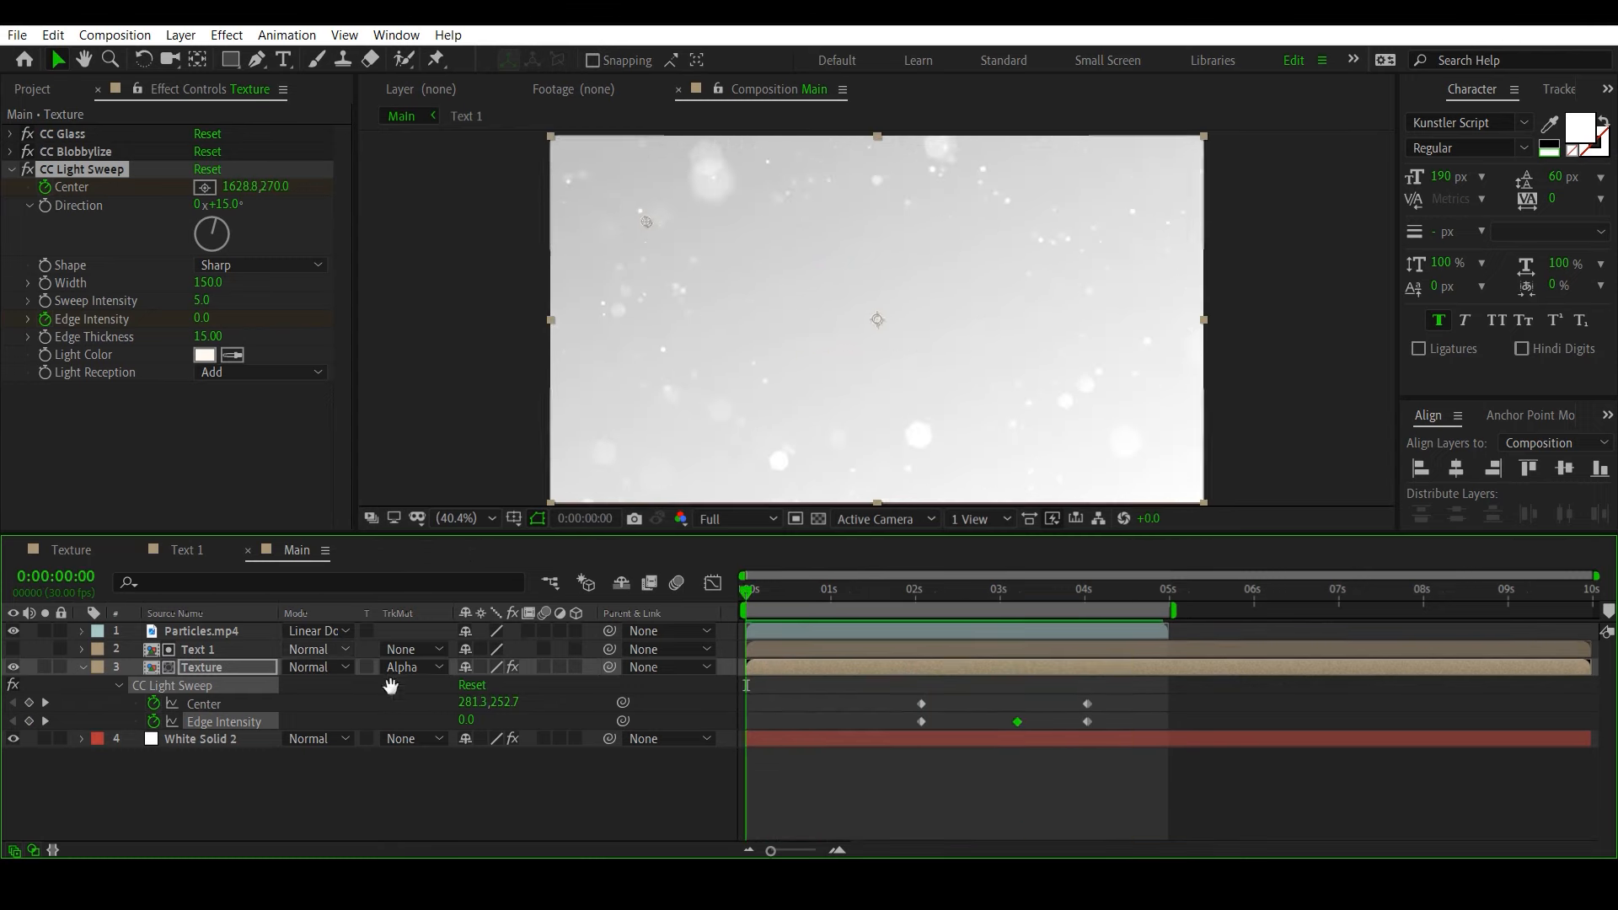
Step: Play Main from the start to about 0:00:04:10, collapse the Texture layer's properties and deselect all layers
key("space")
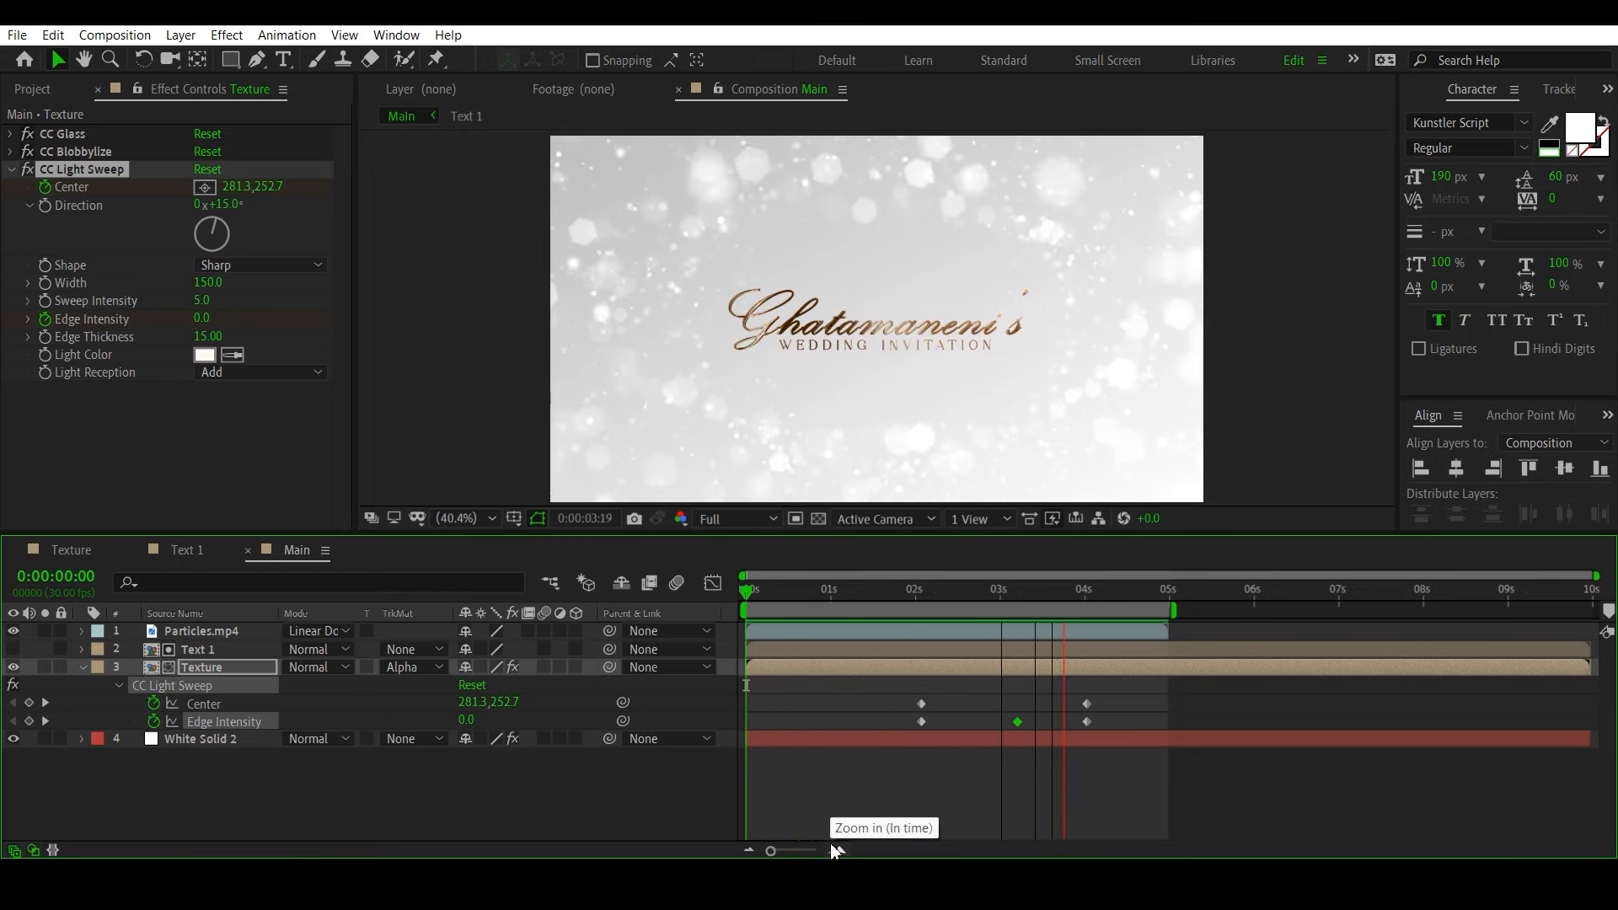
key("space")
left_click(81, 668)
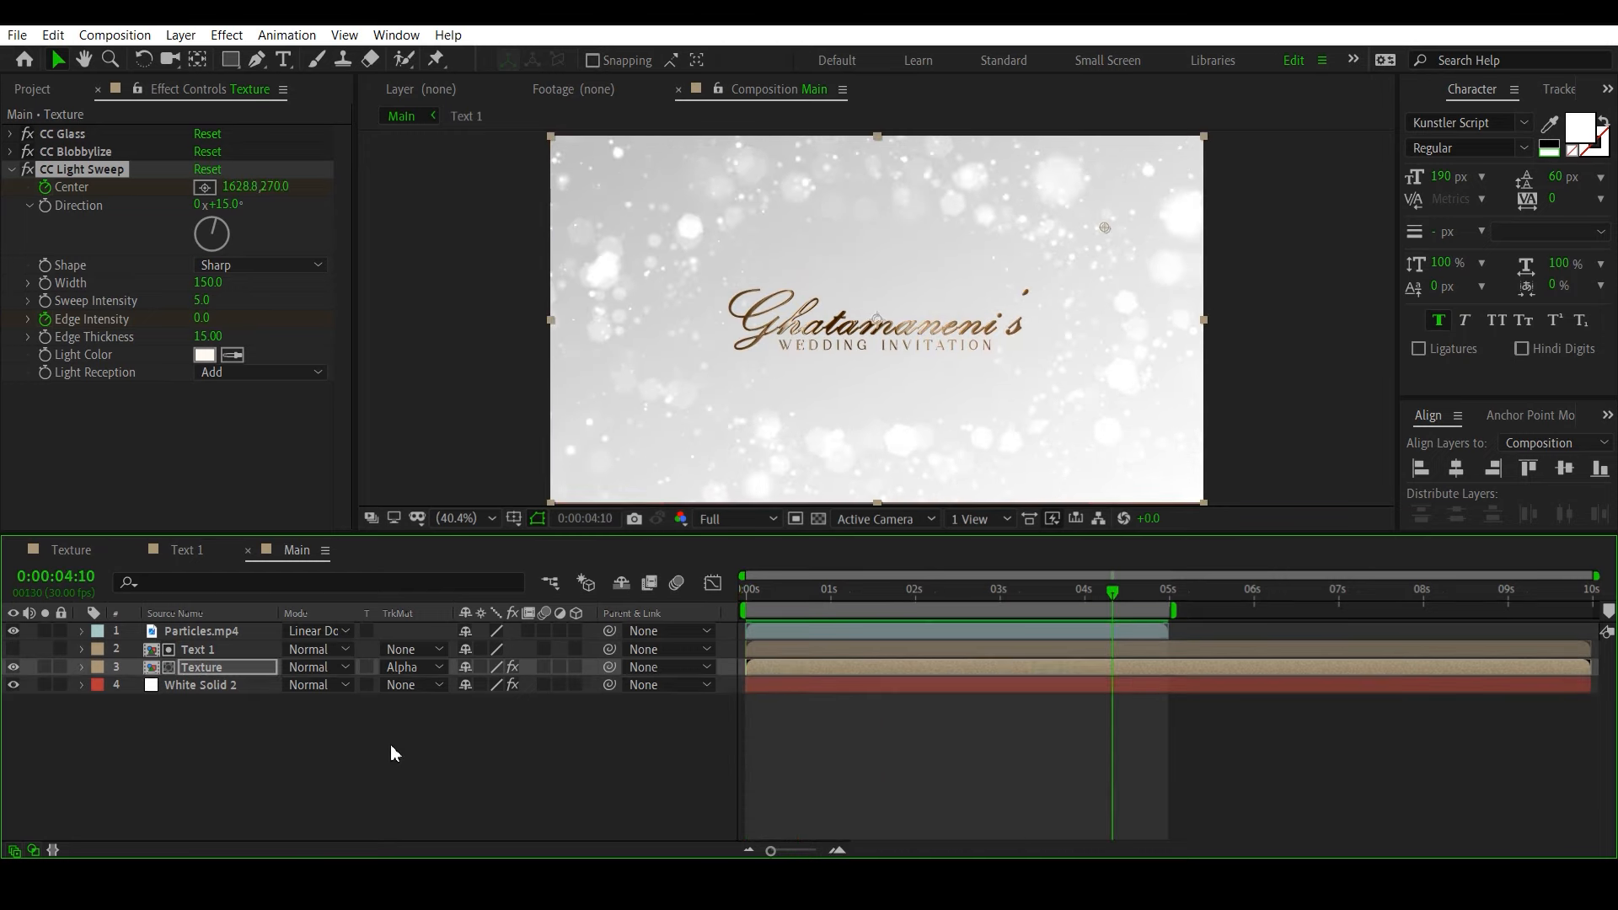
left_click(840, 804)
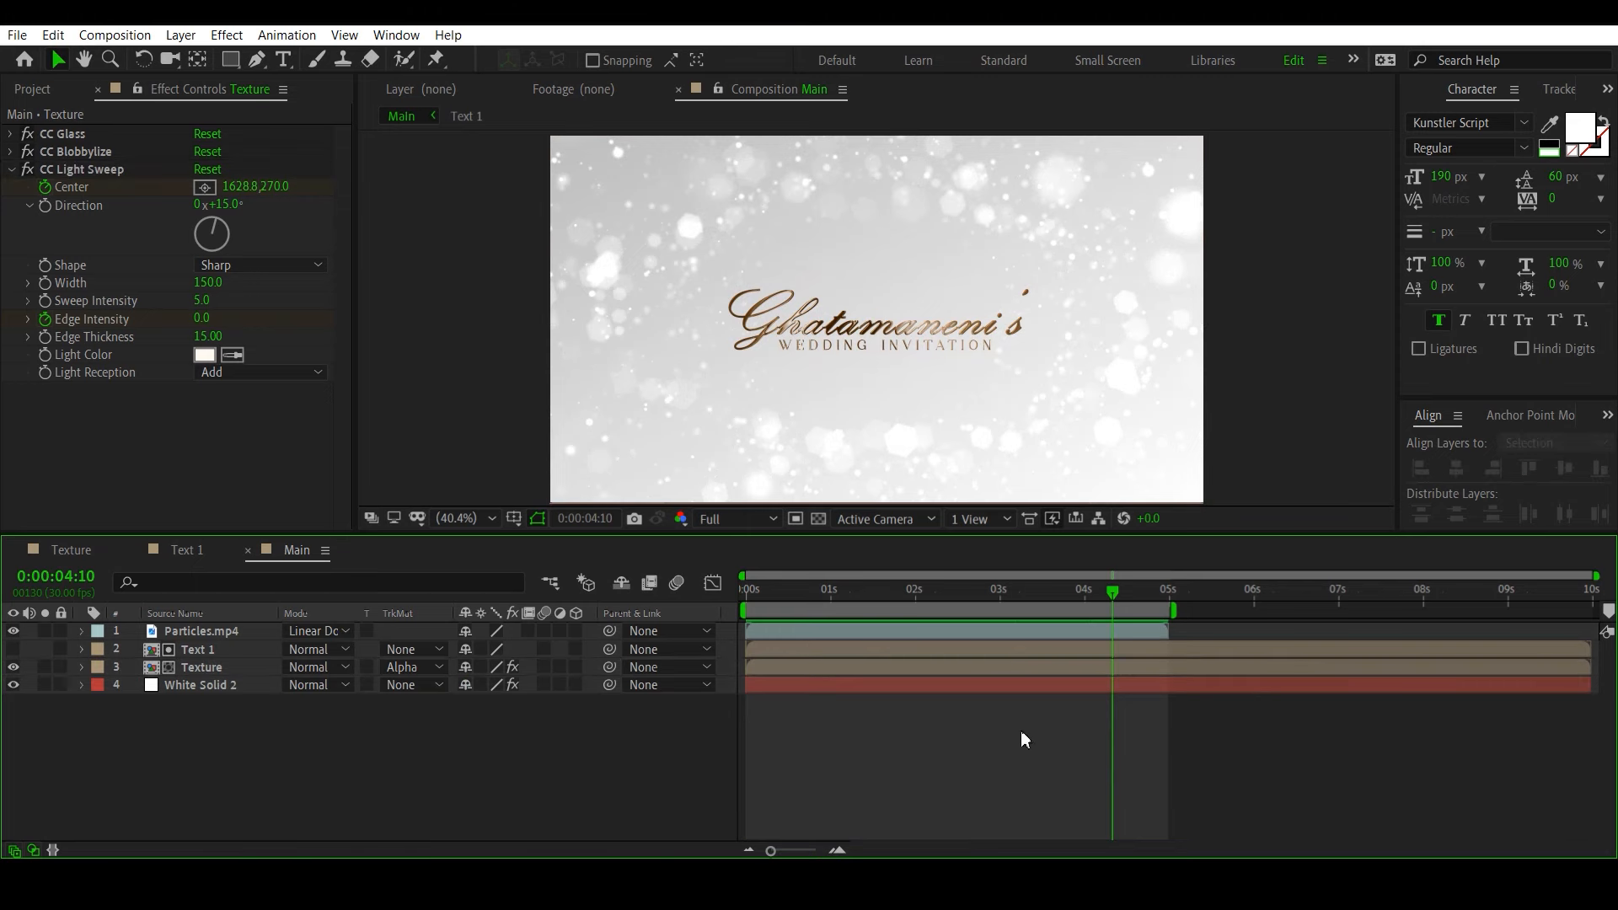
Step: Duplicate the Text 1 layer in Main, place the copy below Texture, and make it visible
left_click(214, 649)
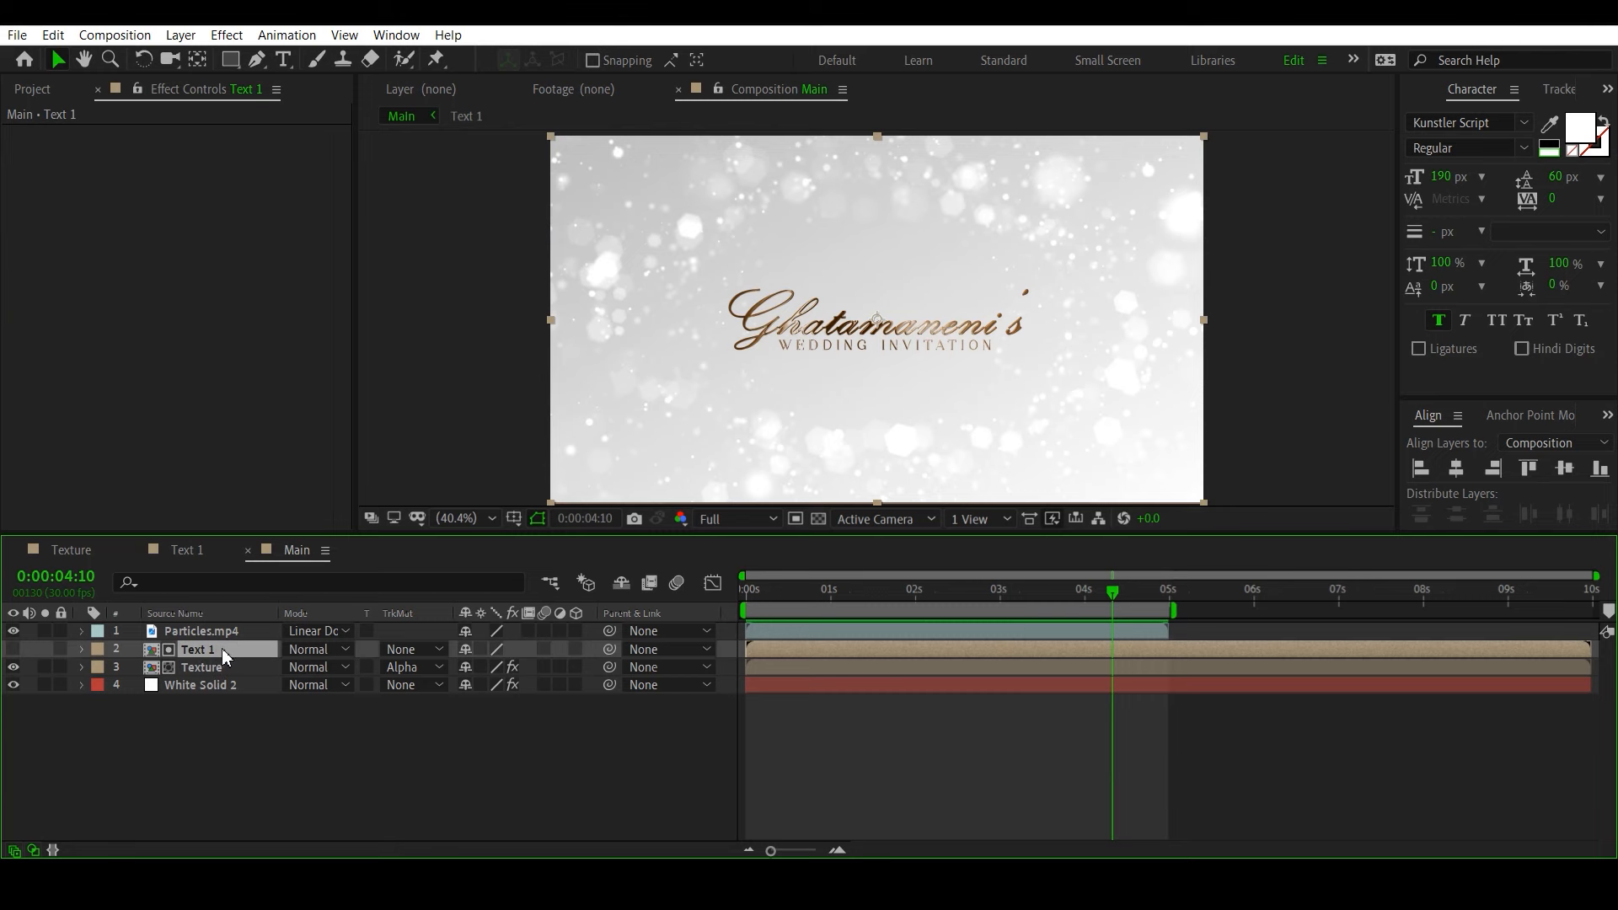
key("ctrl+d")
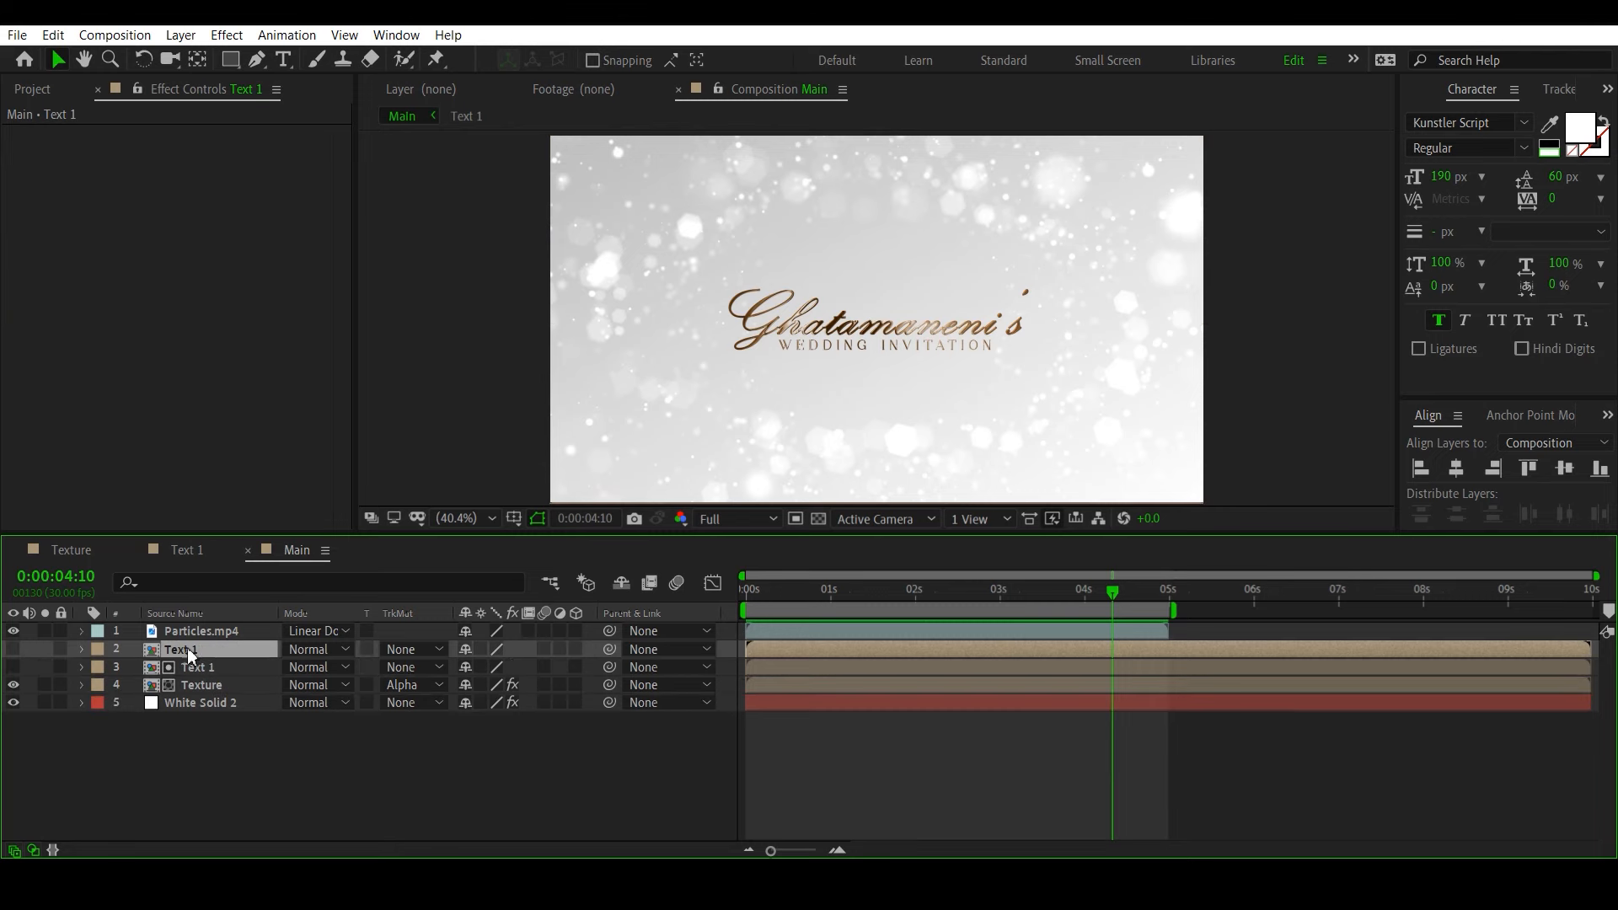
left_click_drag(170, 649, 180, 692)
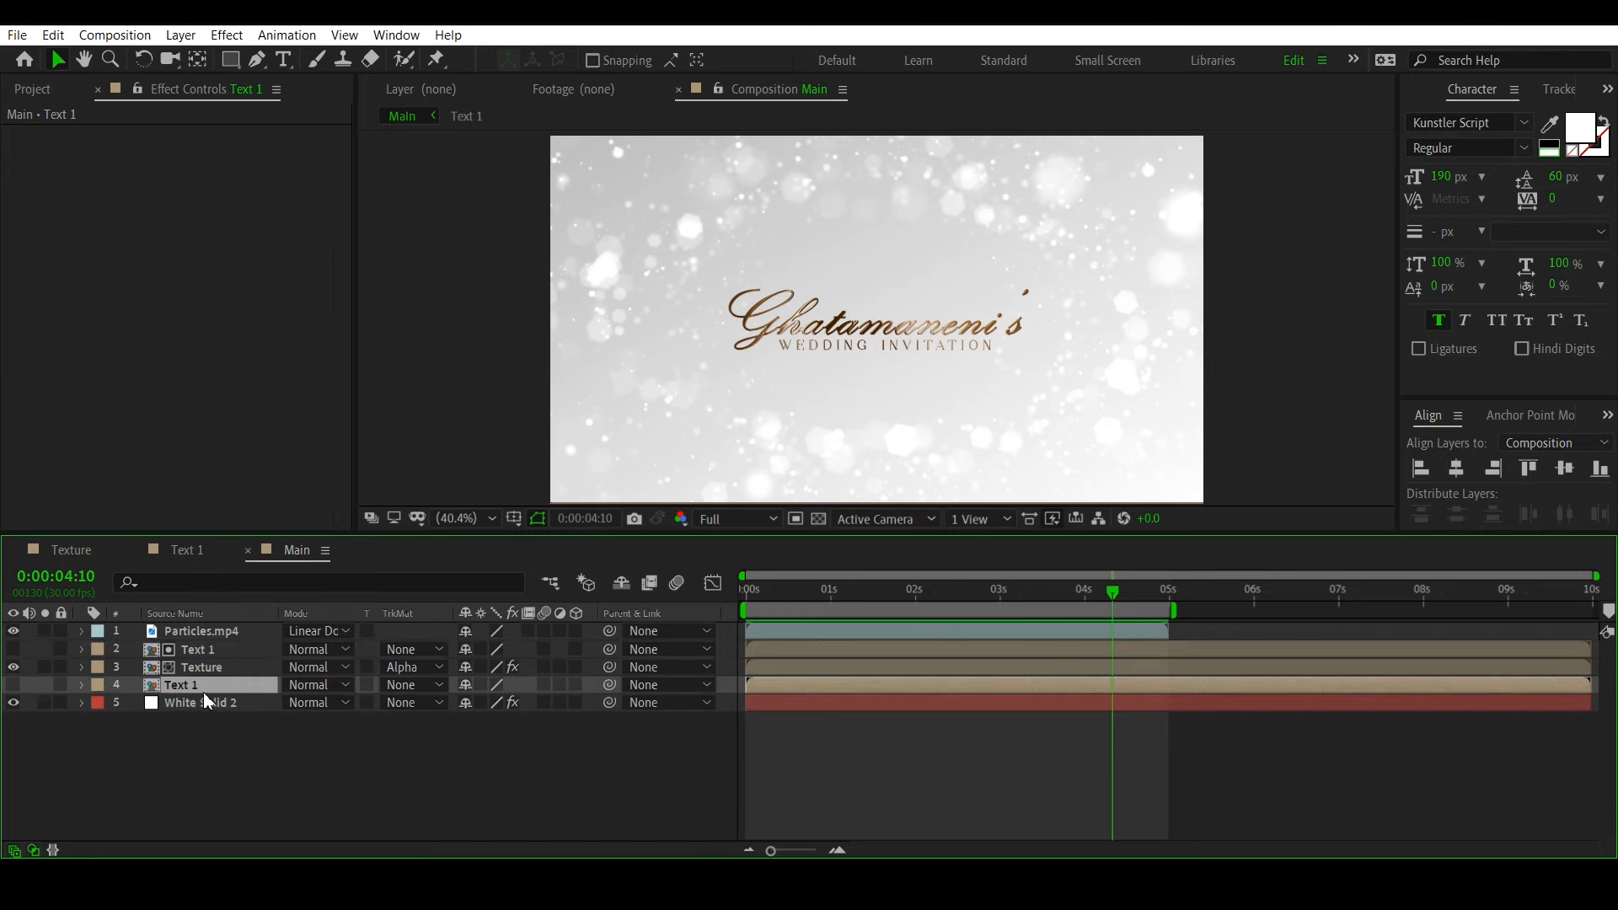
left_click(15, 685)
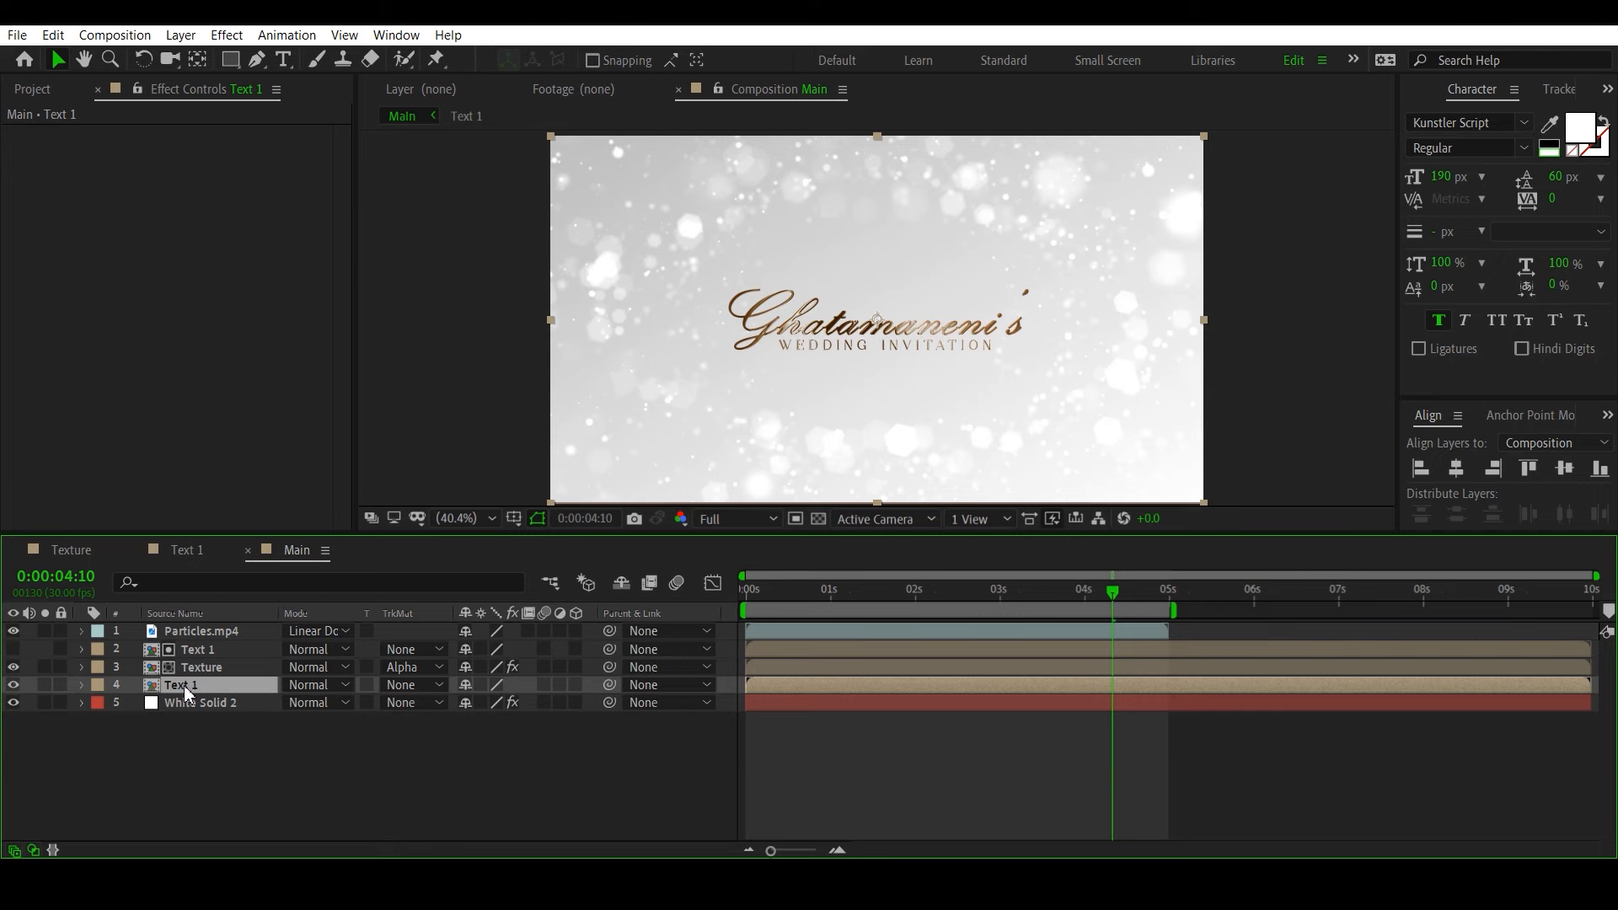
Step: Apply a Fill effect to the lower Text 1 layer, with black as the colour and 30% opacity
key("ctrl+space")
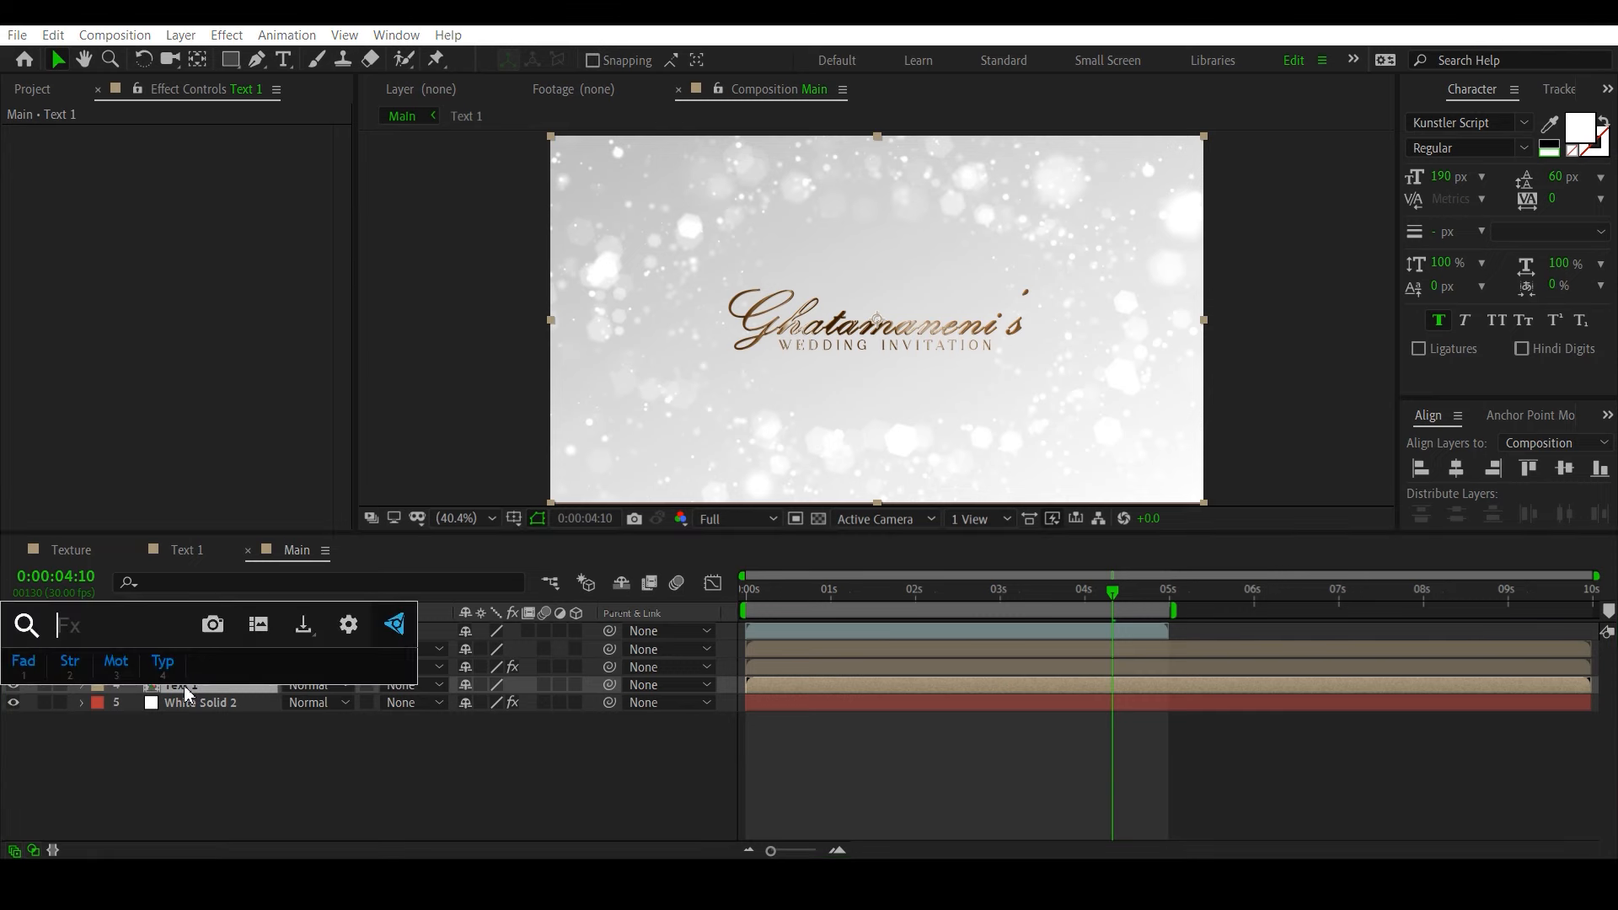
type("fill")
left_click(160, 654)
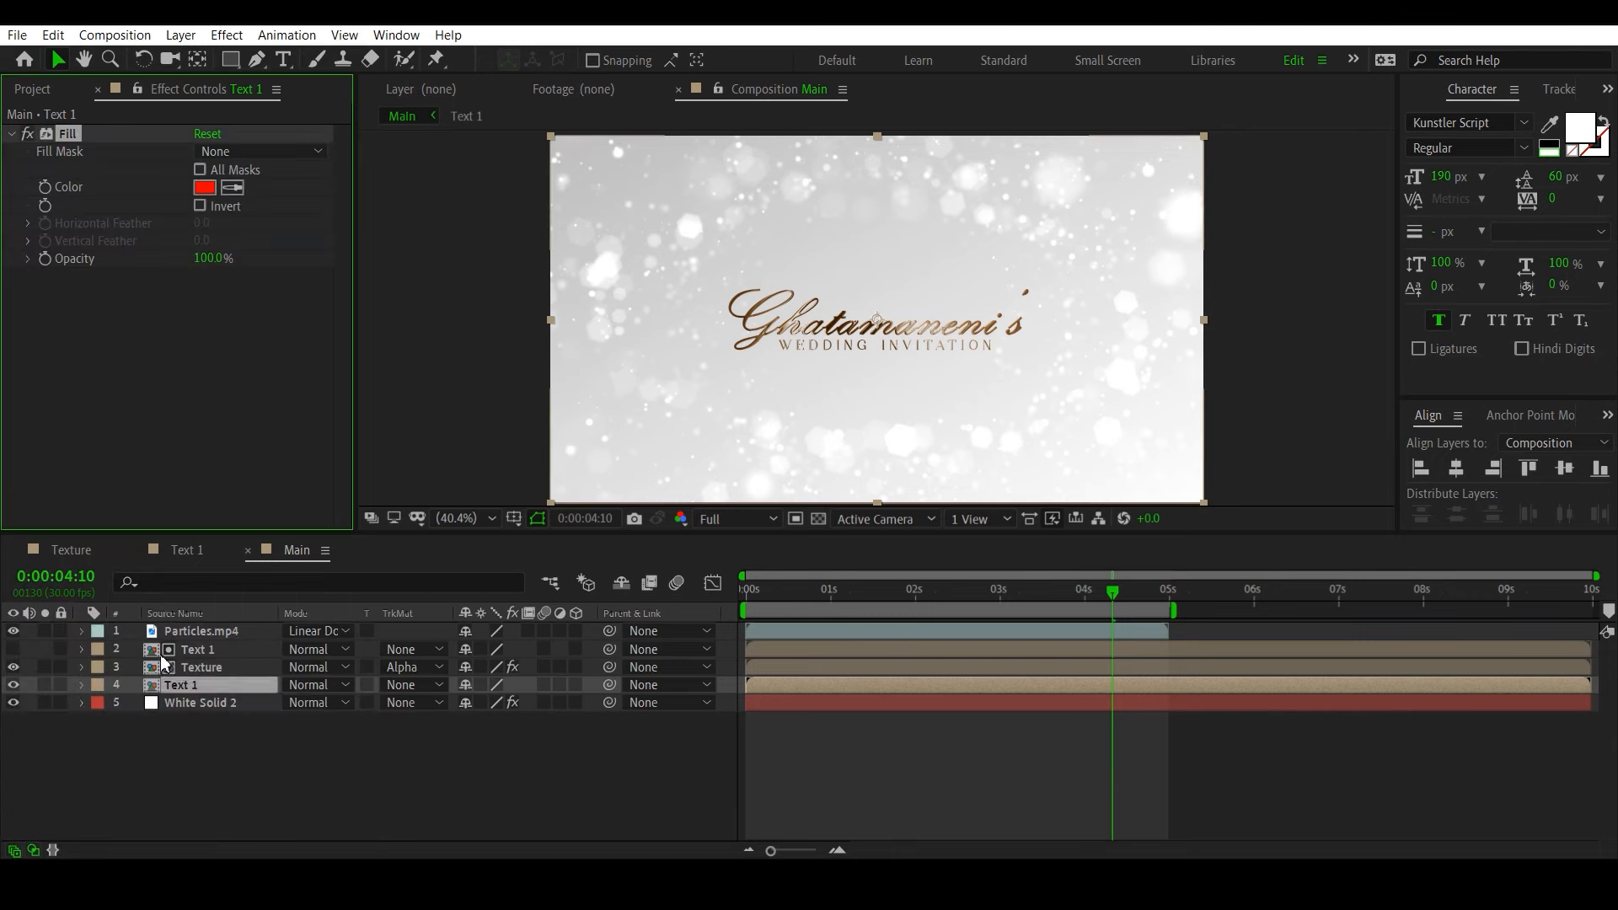
left_click(203, 187)
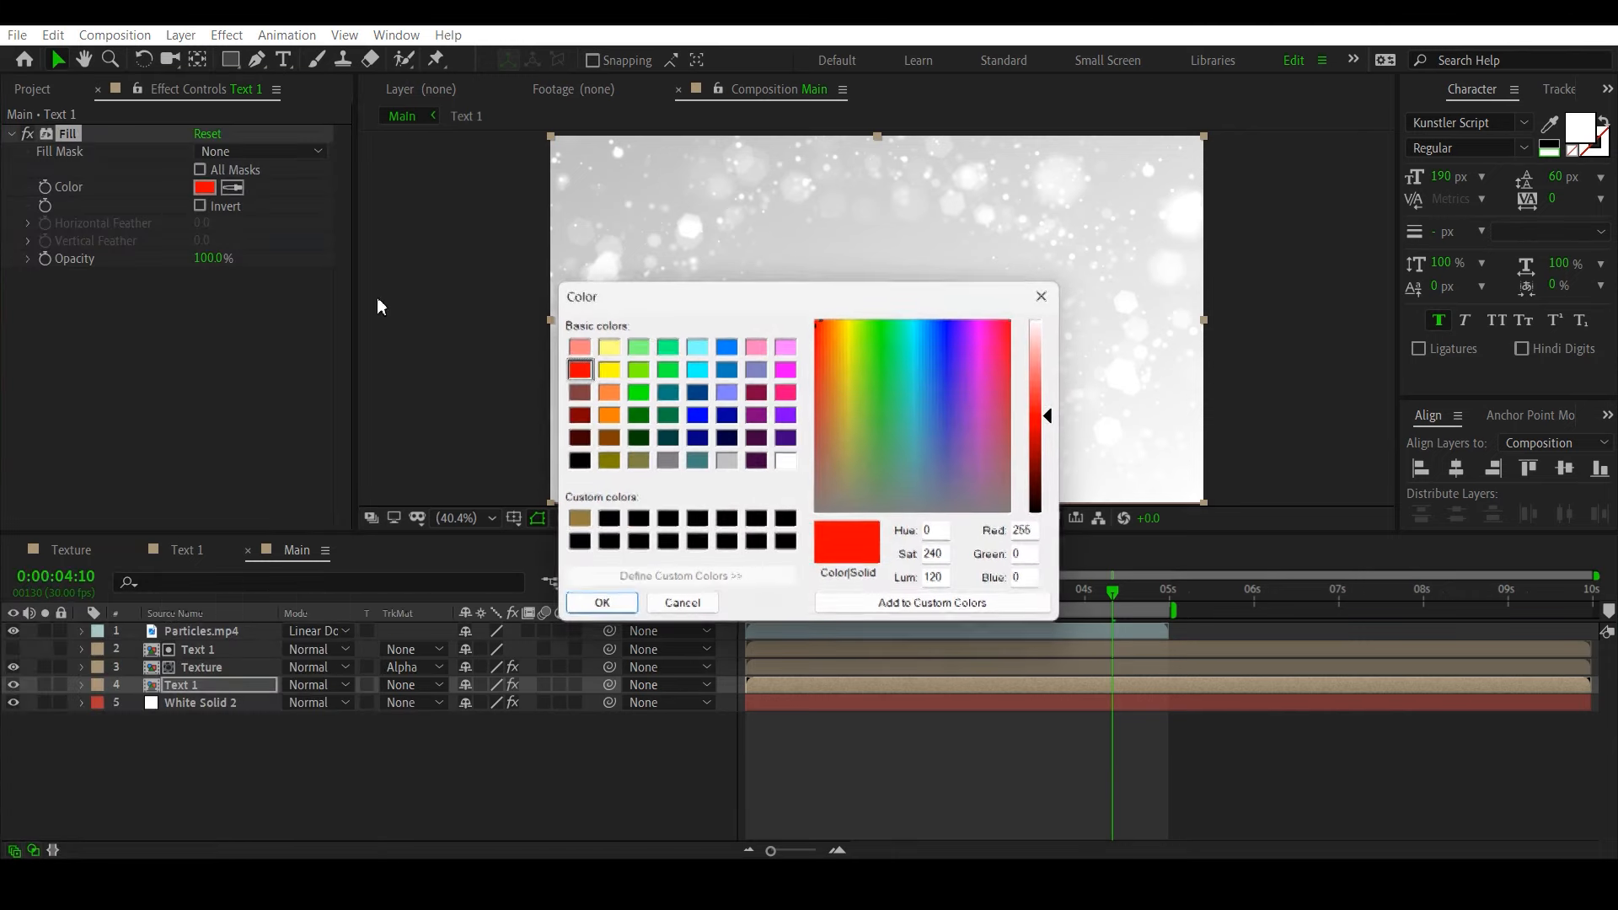
left_click(579, 460)
left_click(601, 604)
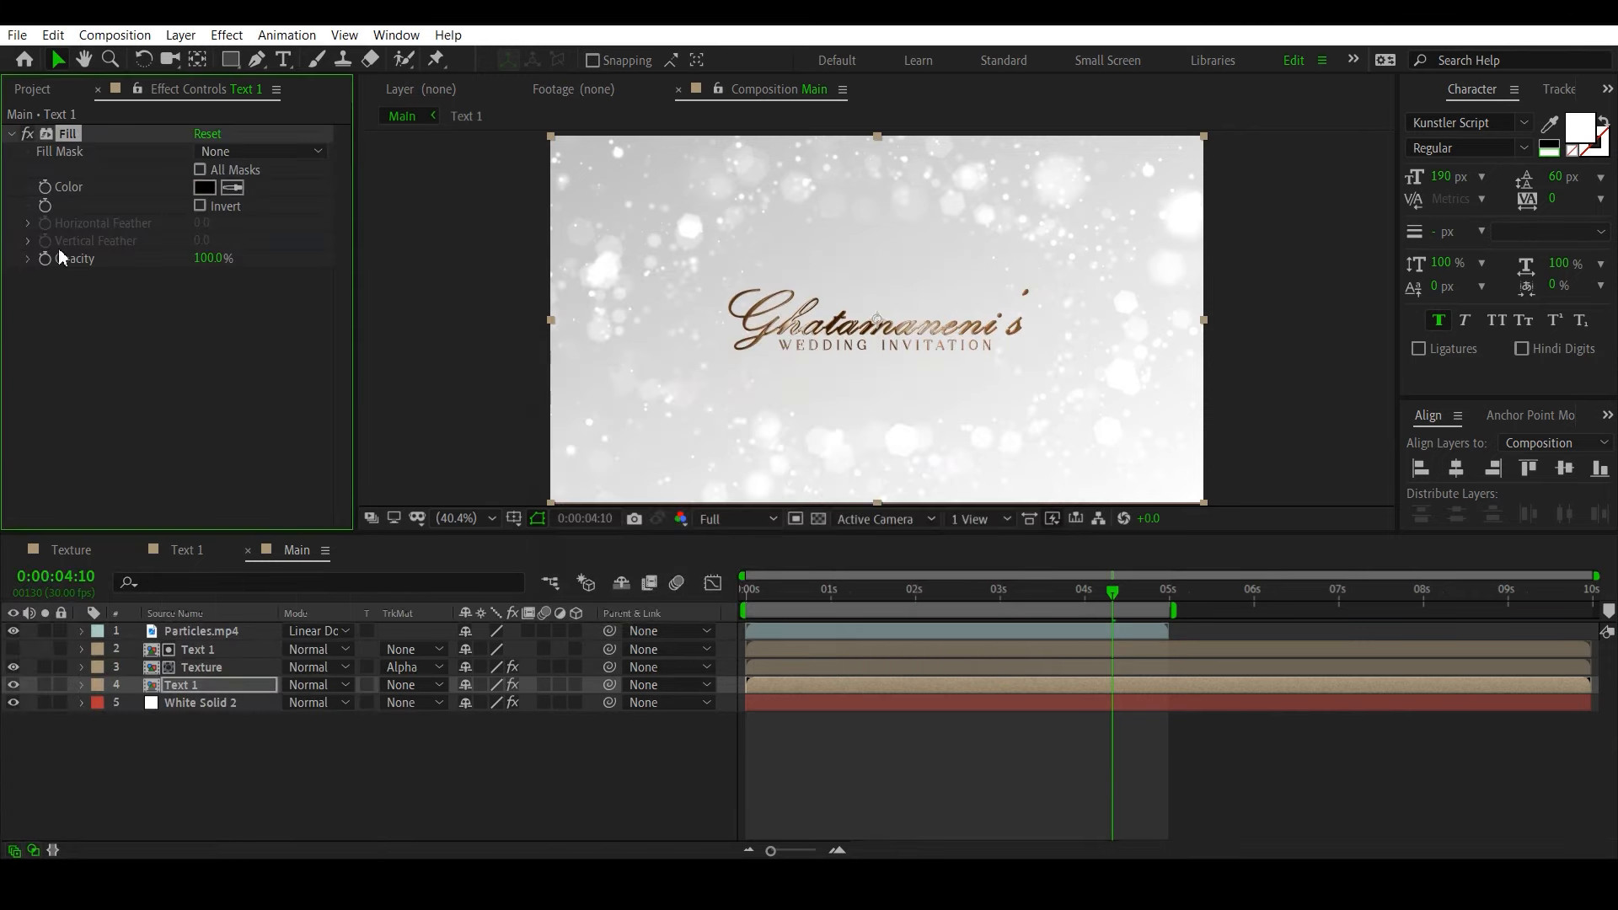
left_click(211, 258)
type("30")
key("Return")
Step: Apply CC Radial Blur to the lower Text 1 layer, with Type Fading Zoom and Amount 15
key("ctrl+space")
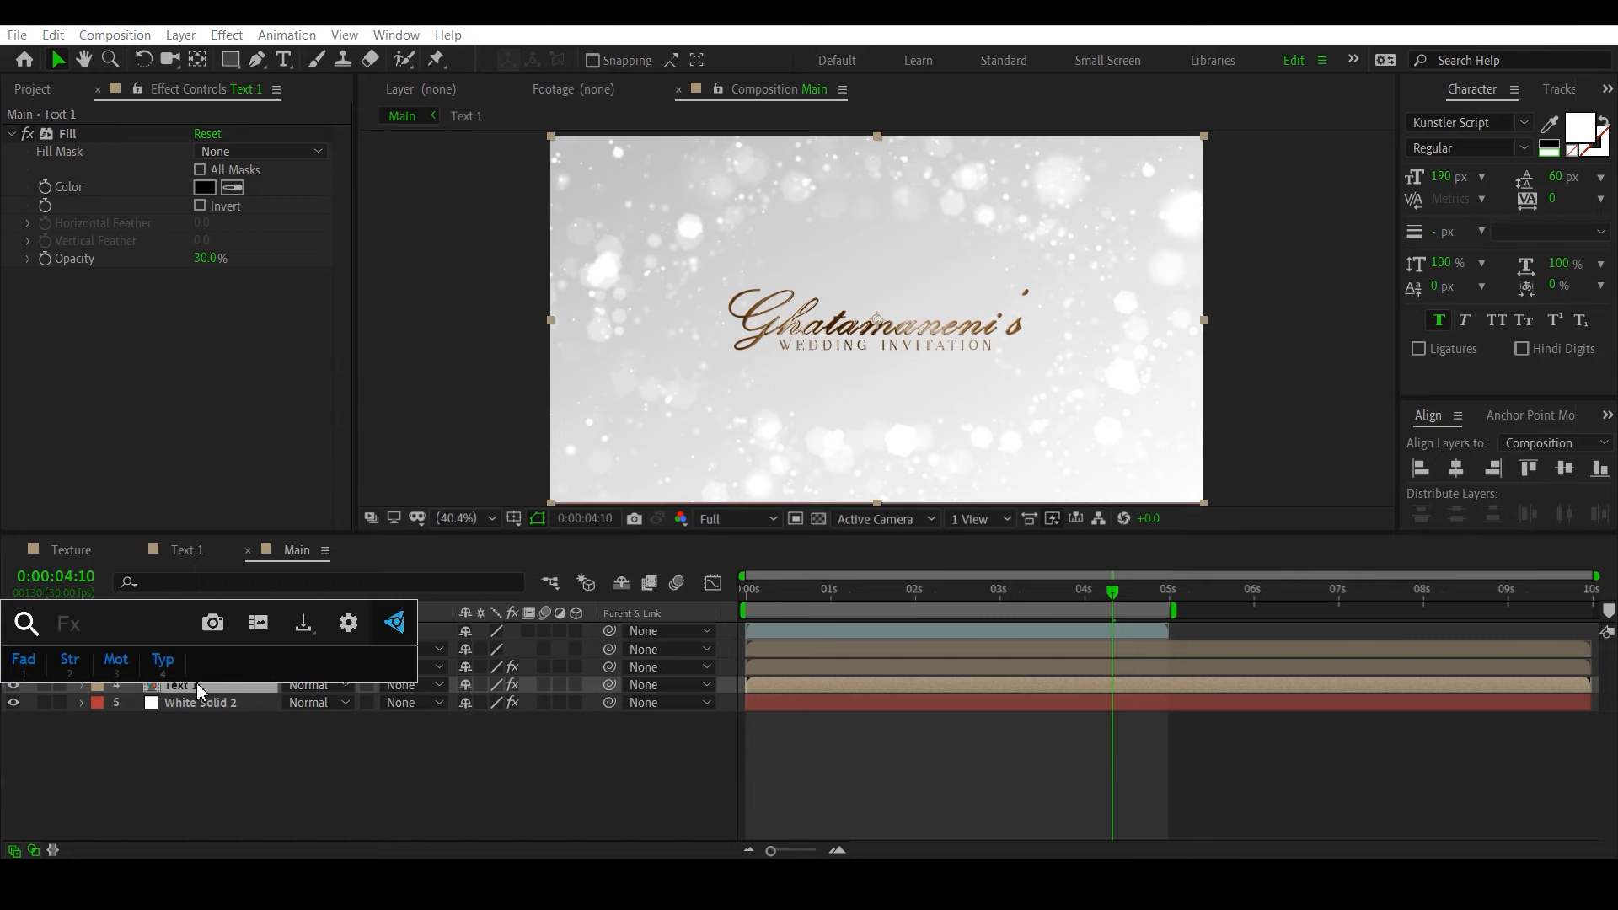
type("cc re")
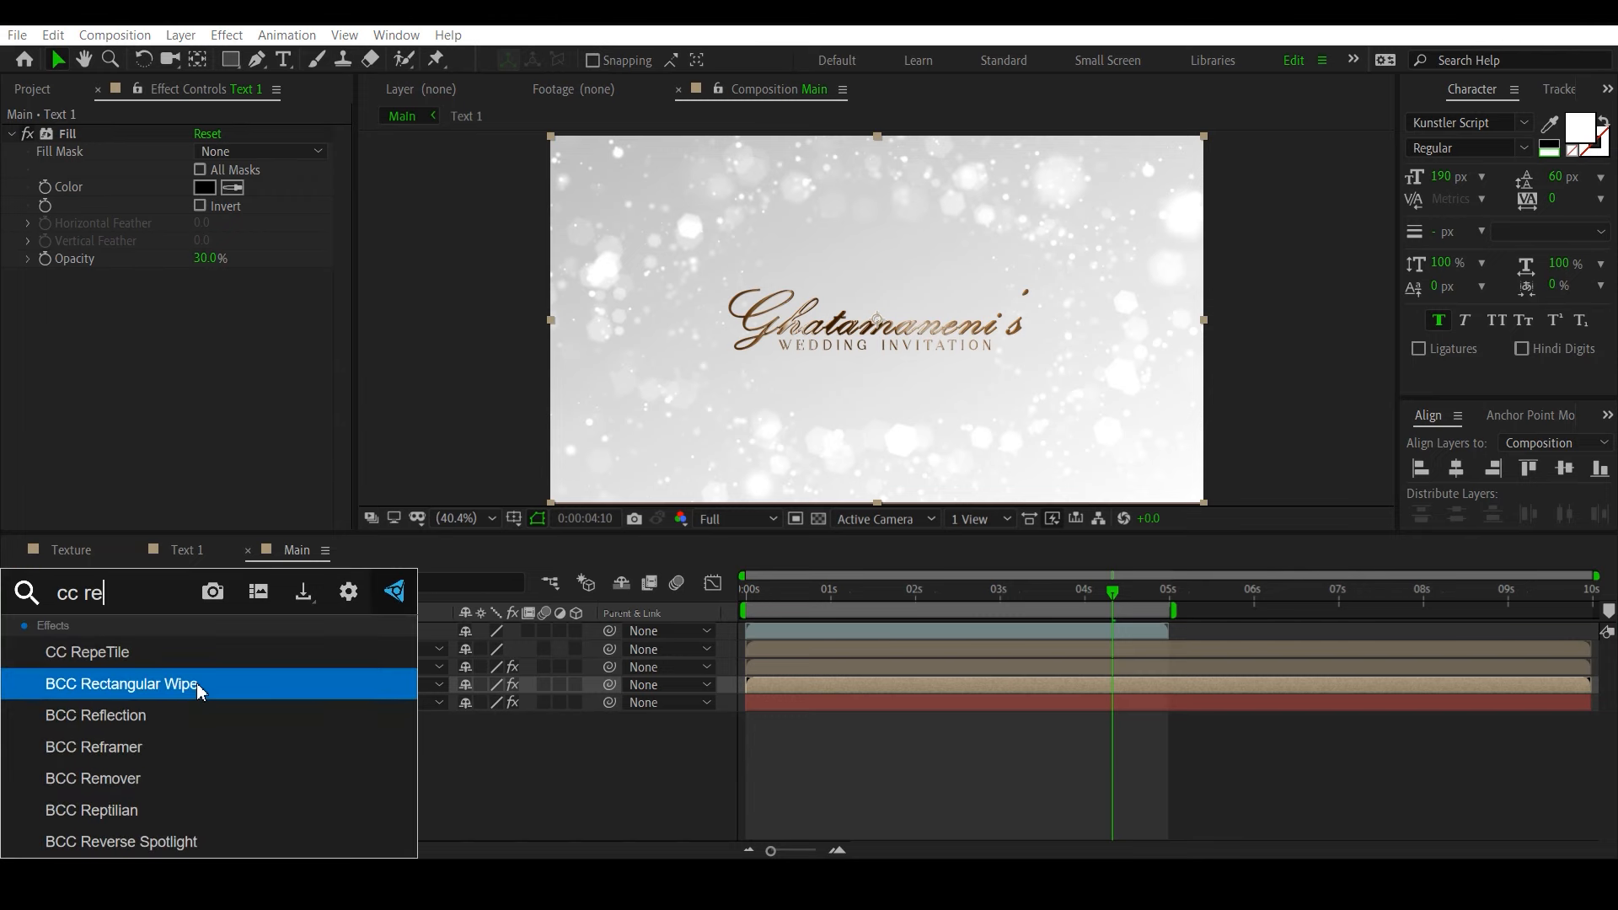
key("BackSpace")
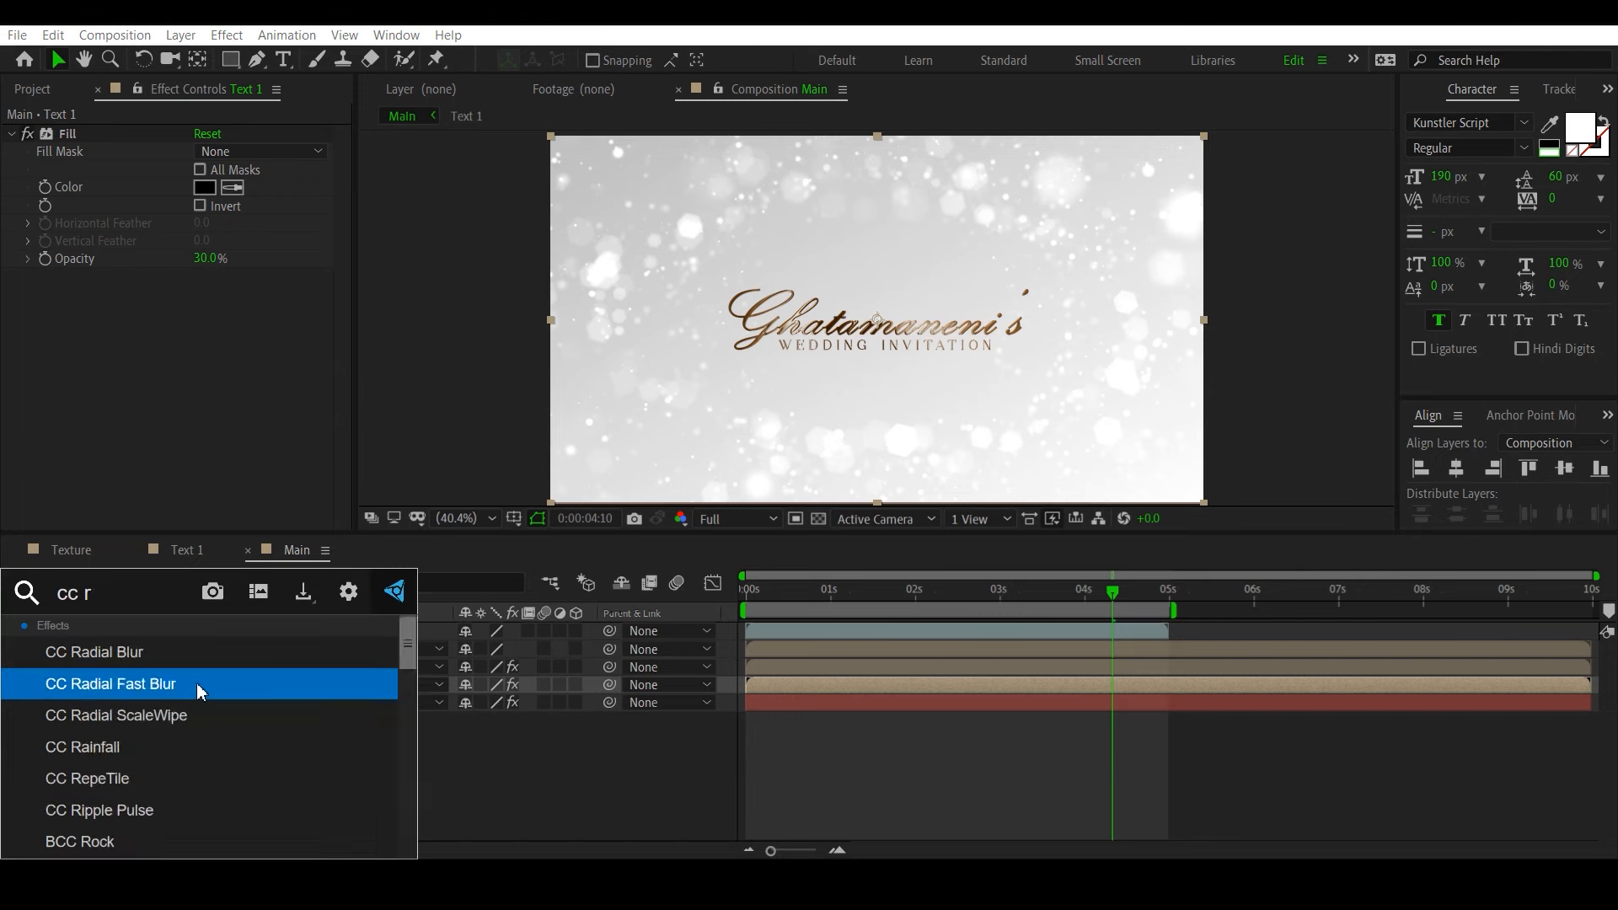
type("ad")
left_click(204, 652)
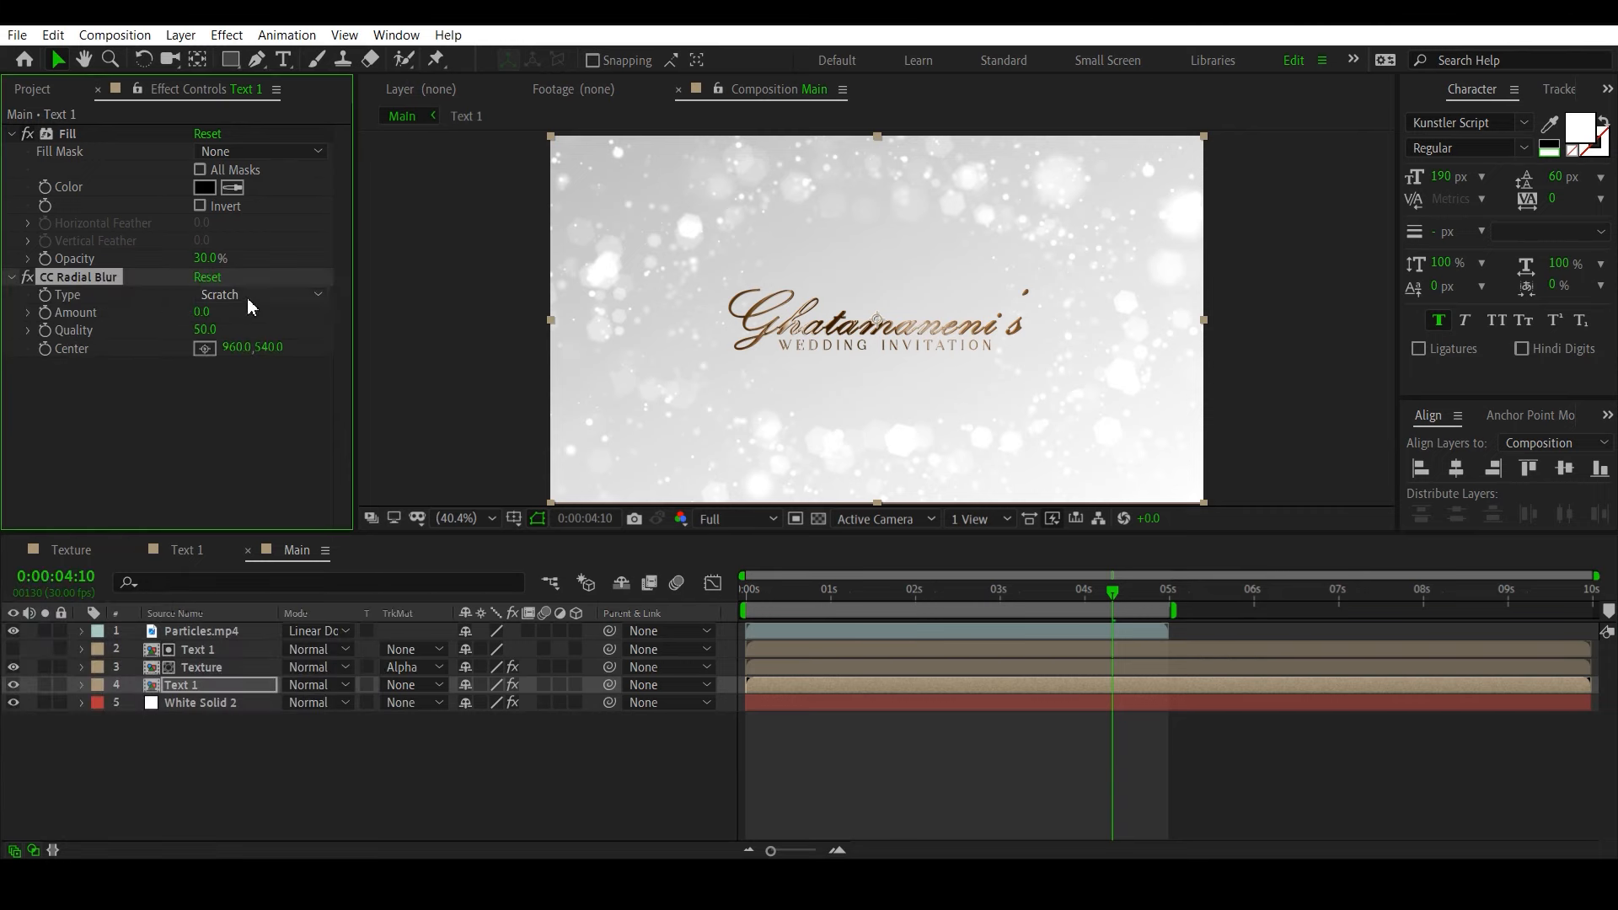
left_click(305, 295)
left_click(278, 338)
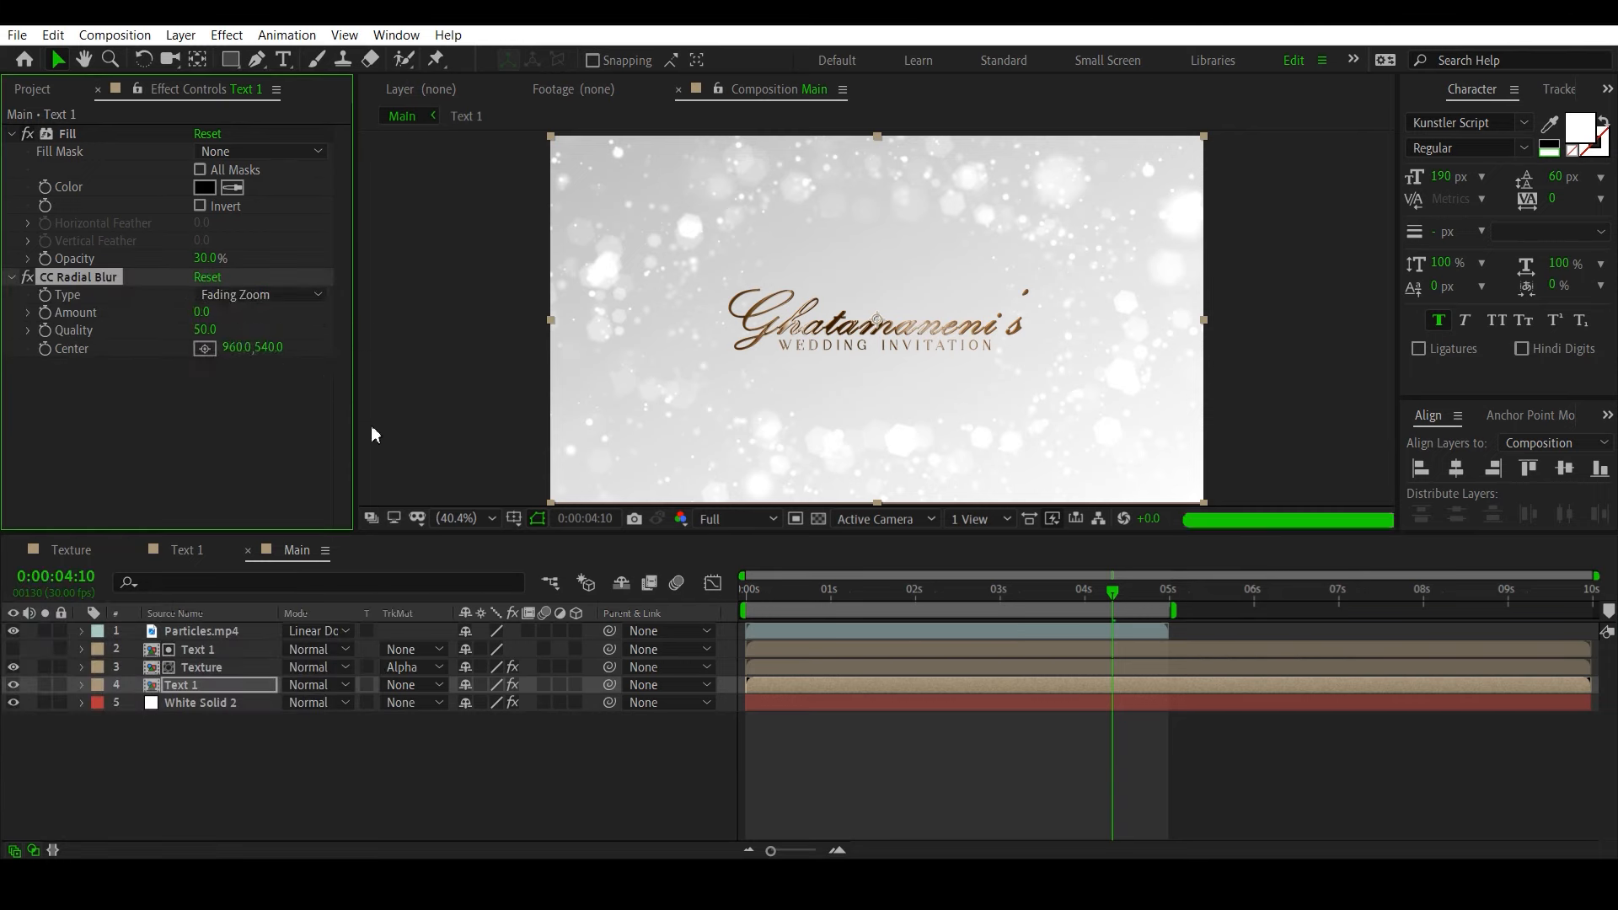
left_click(202, 312)
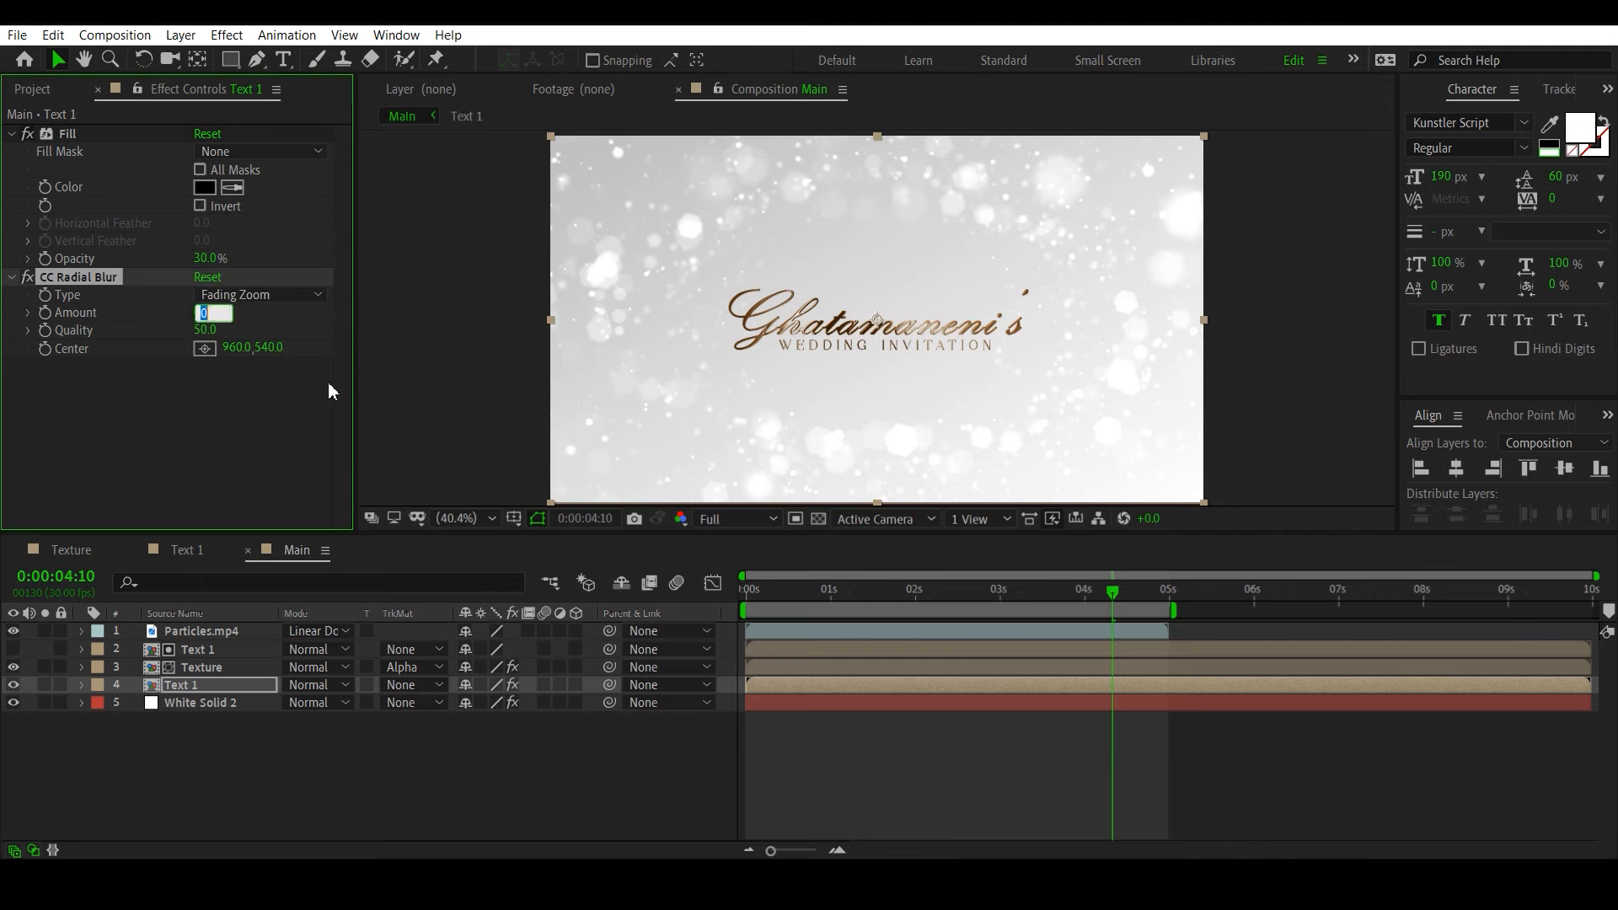
type("15")
key("Return")
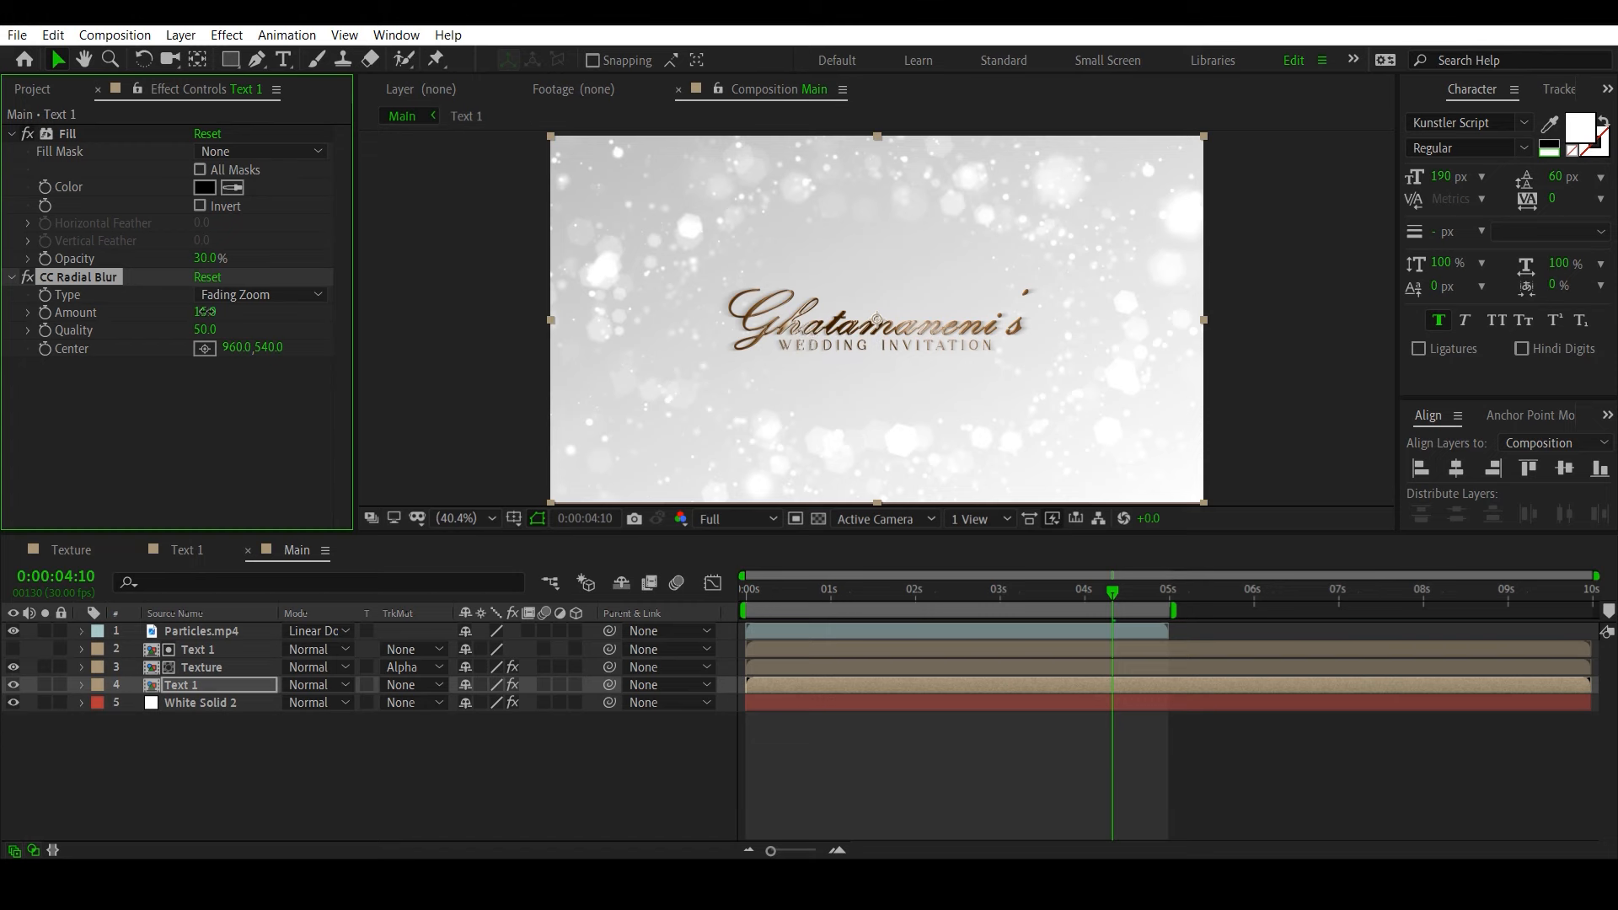
Step: Test the radial blur's Amount at about 96 and set it back to 15
left_click_drag(205, 311, 286, 311)
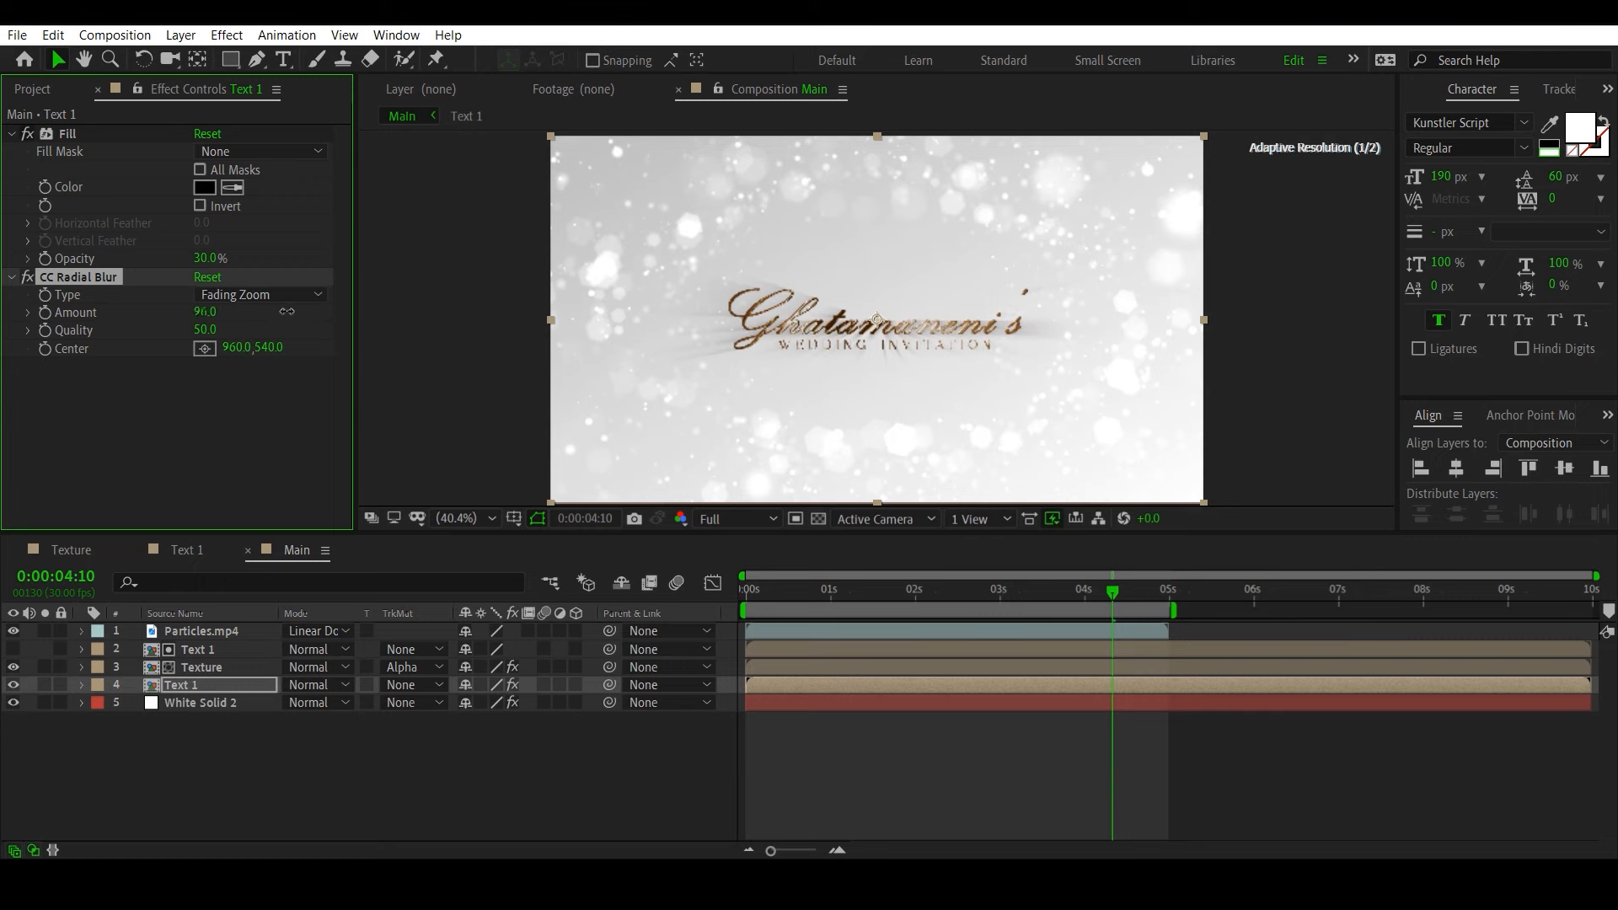
left_click(205, 311)
type("1")
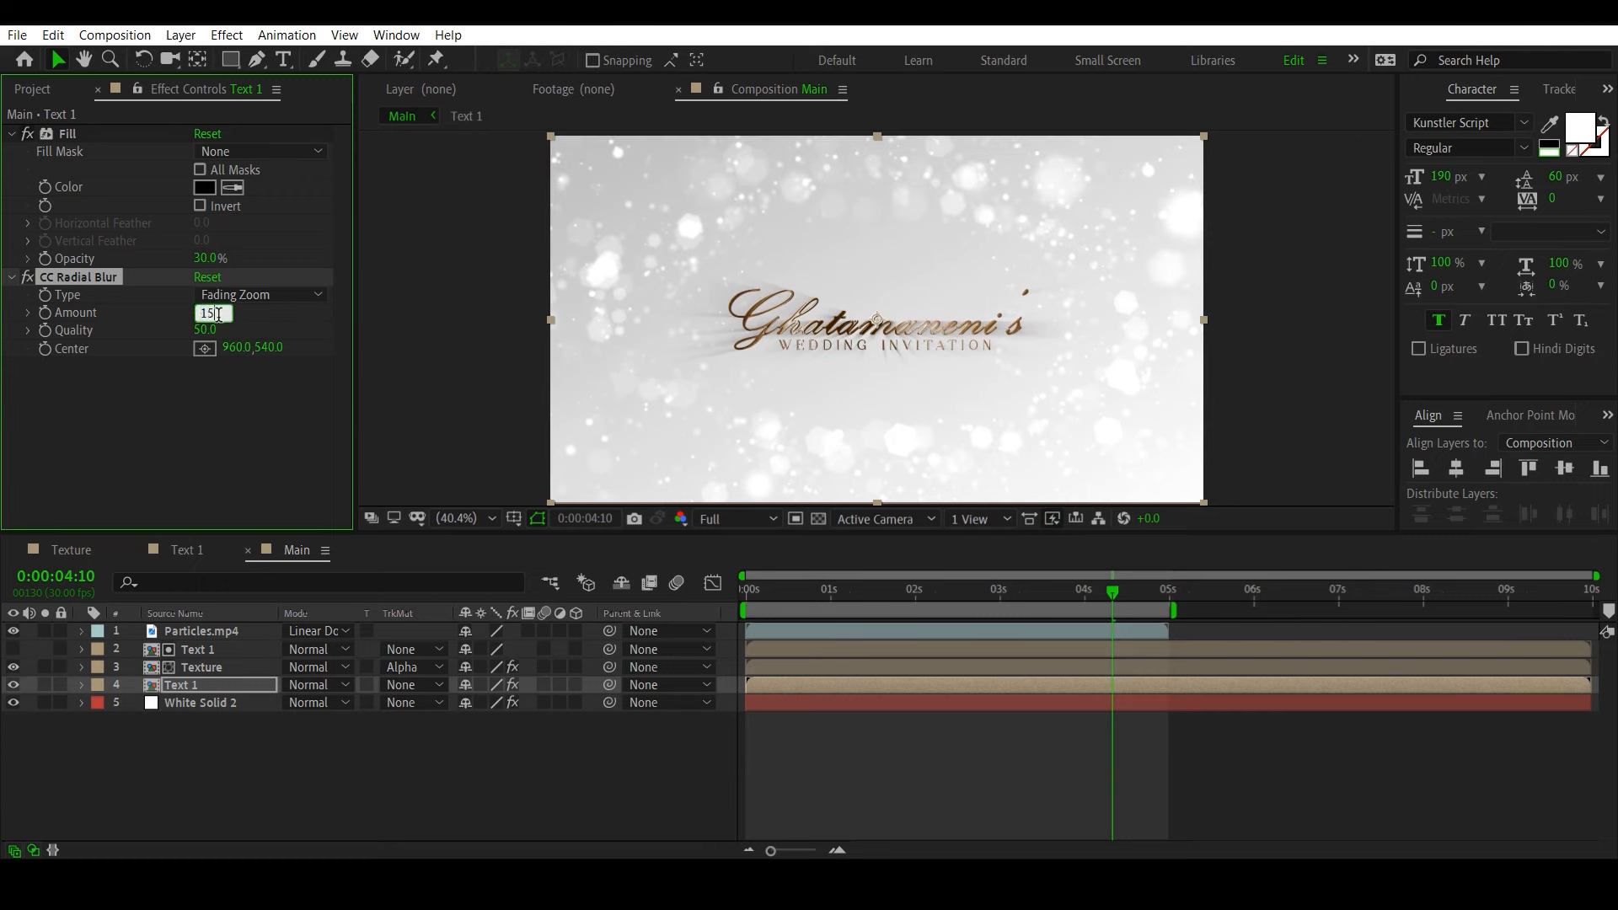
type("5")
key("Return")
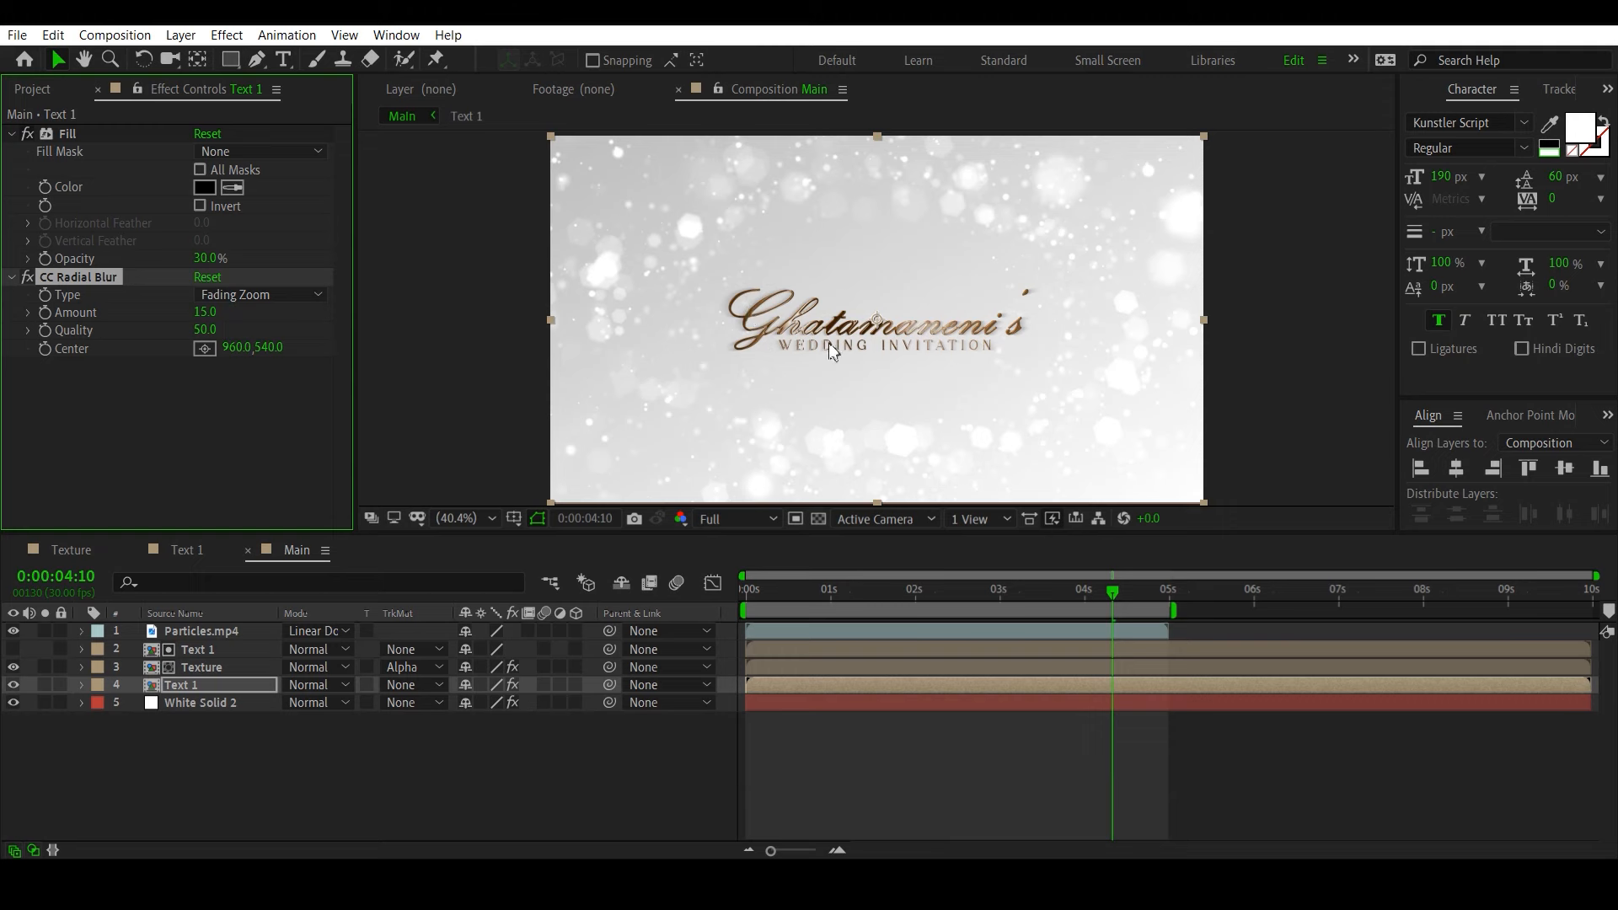
Step: Move the radial blur's Center to about 630.6, 339.4, above the title's first letter, and inspect the shadow in the maximized composition view
left_click_drag(880, 322, 853, 297)
left_click_drag(849, 297, 762, 252)
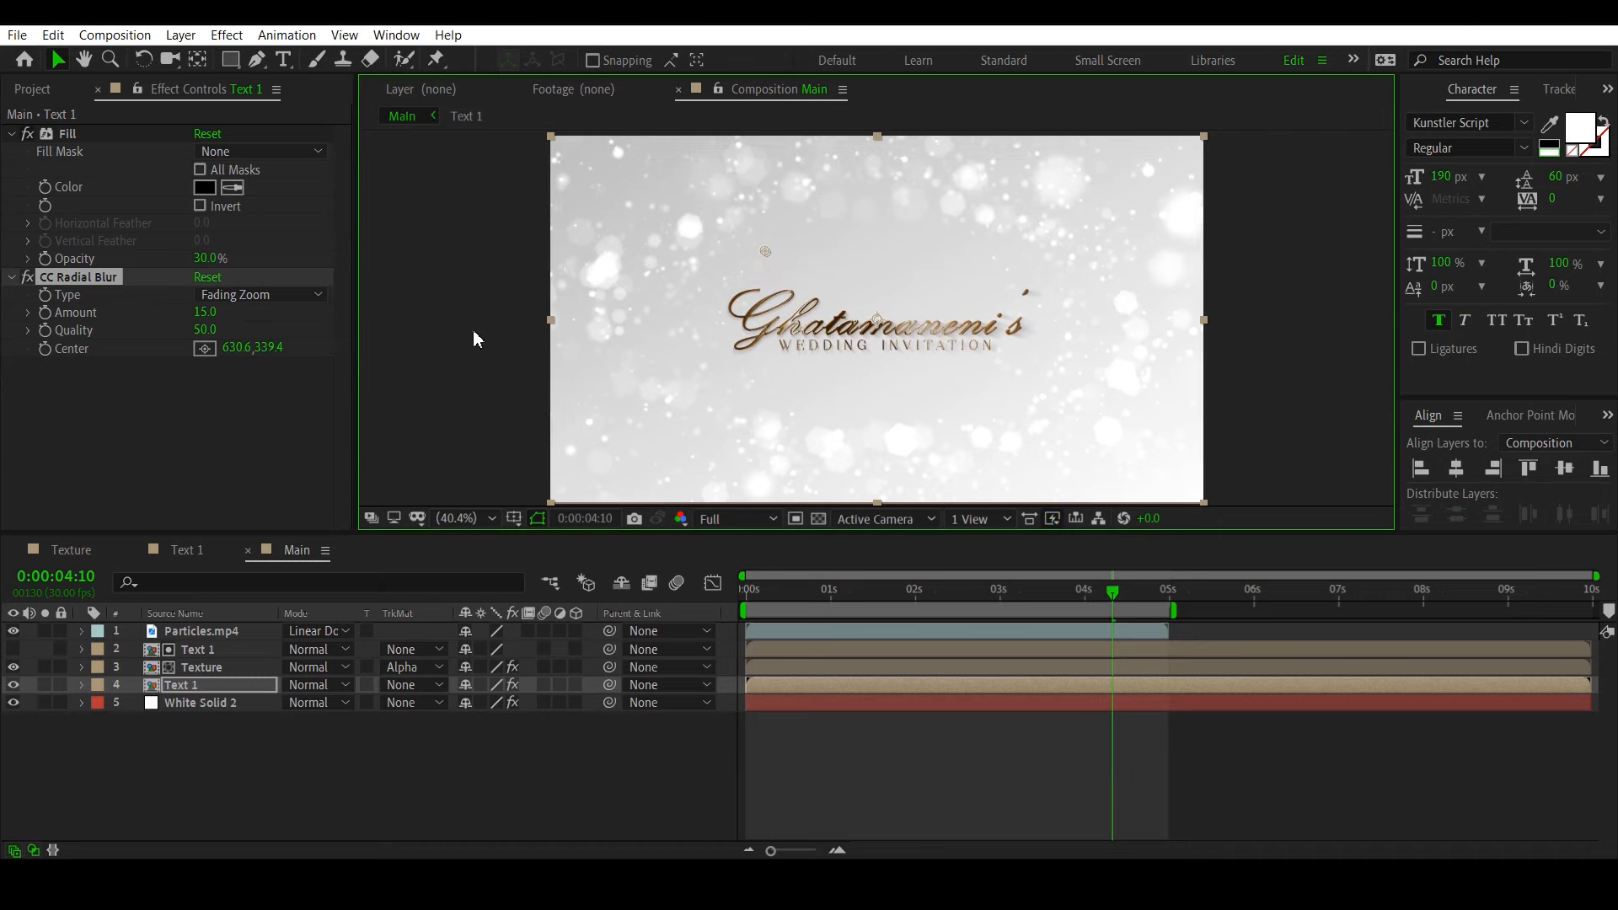
key("grave")
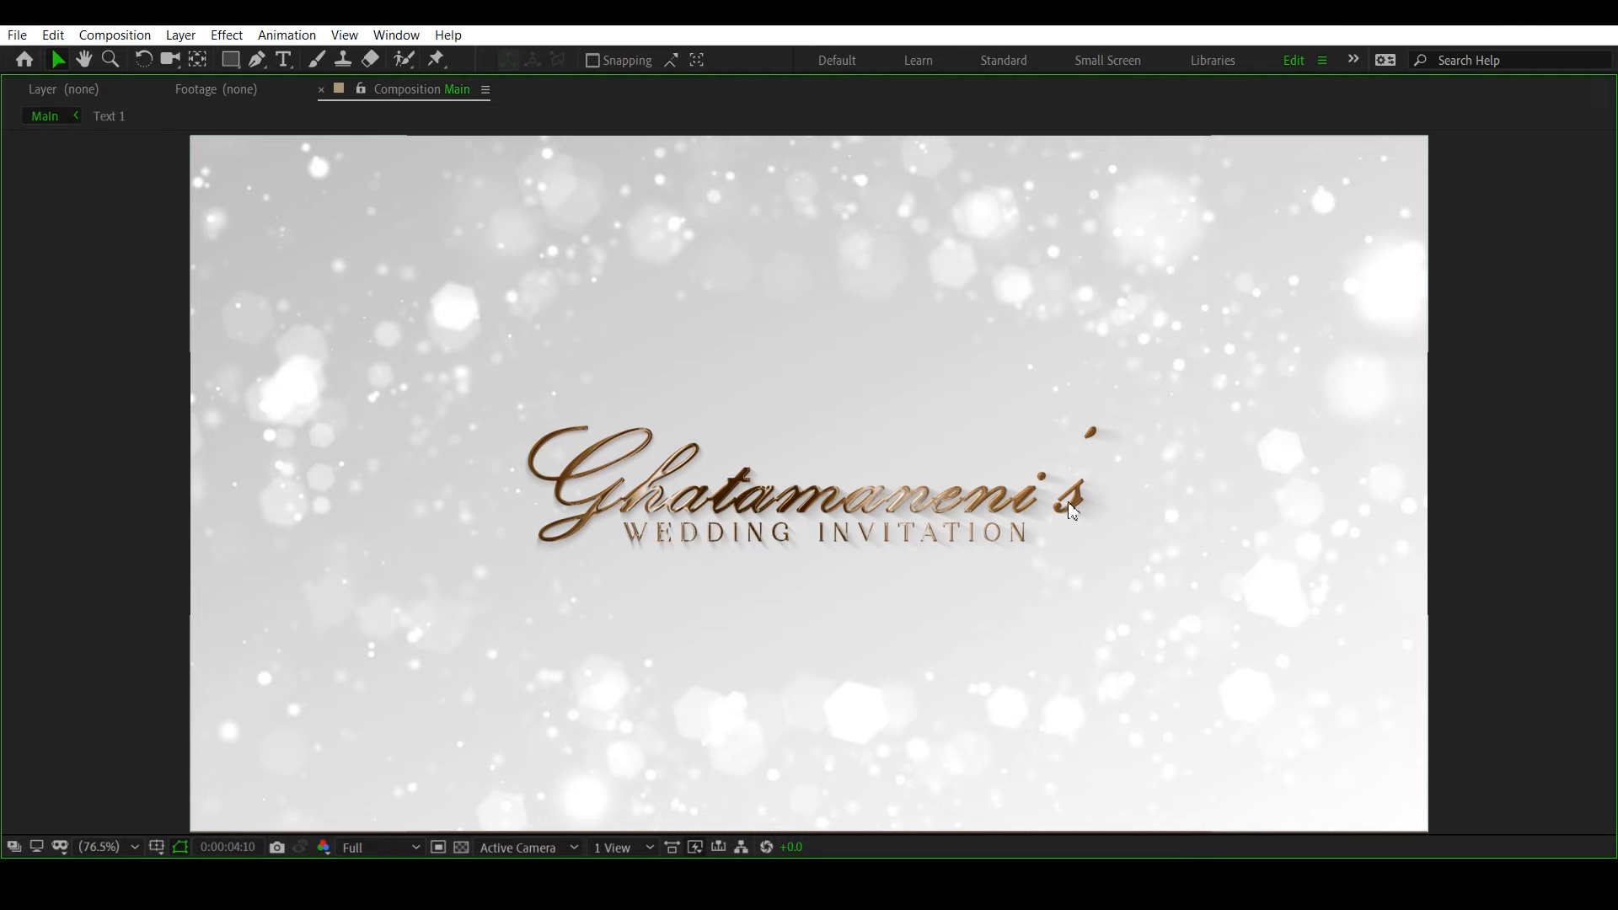
key("grave")
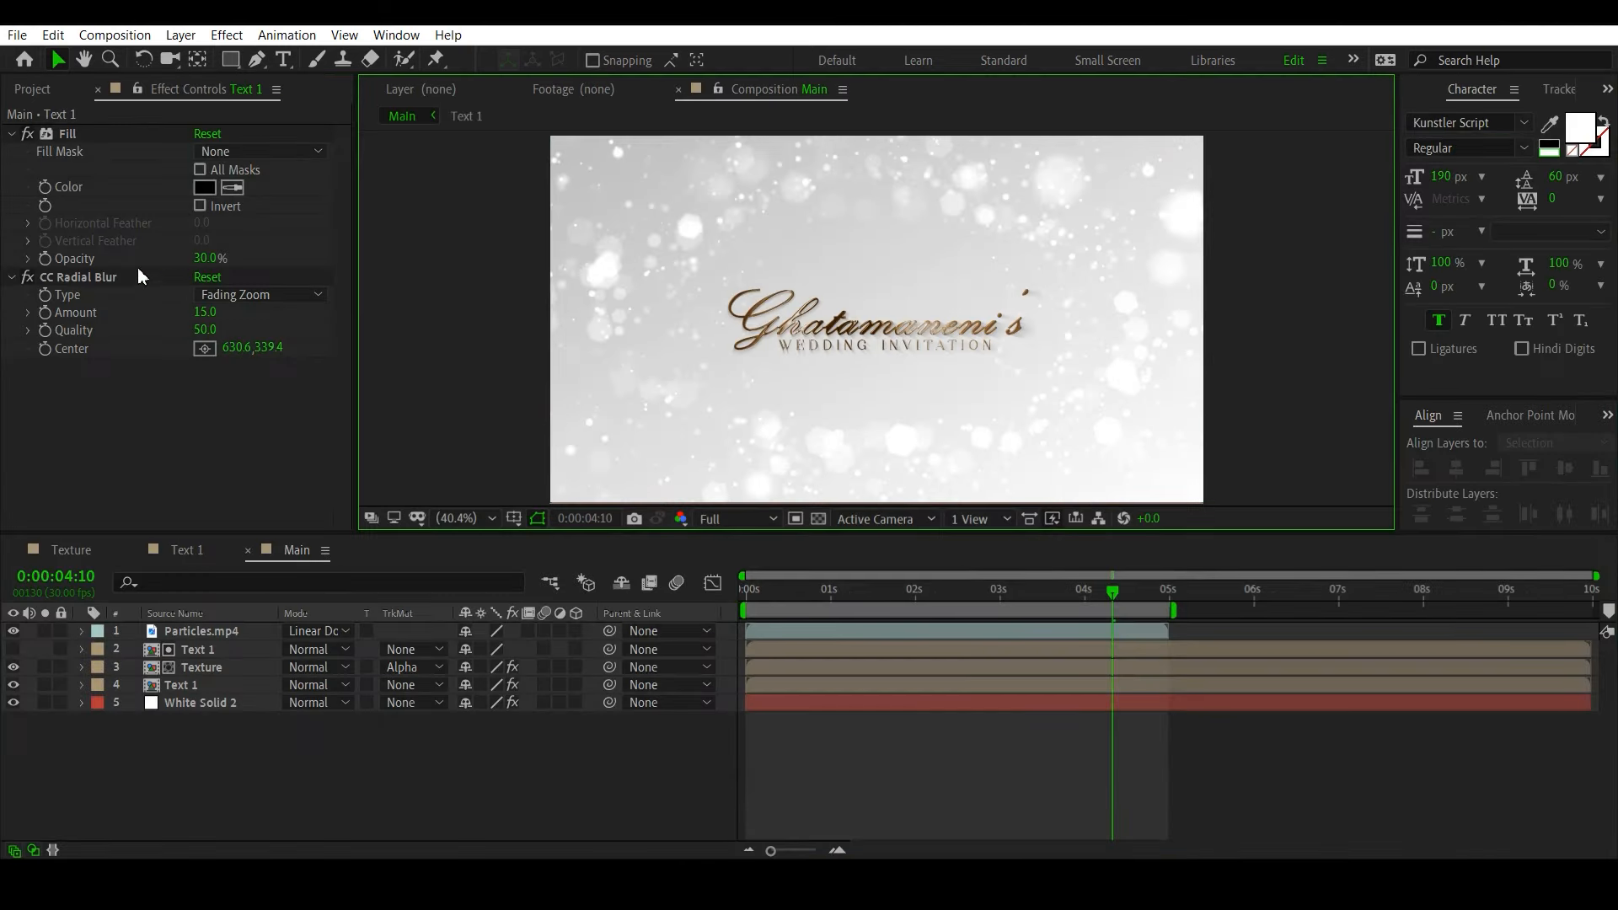
Step: Try Fill opacities of 100% and 50% on the lower Text 1 layer and settle on 40%
left_click(208, 260)
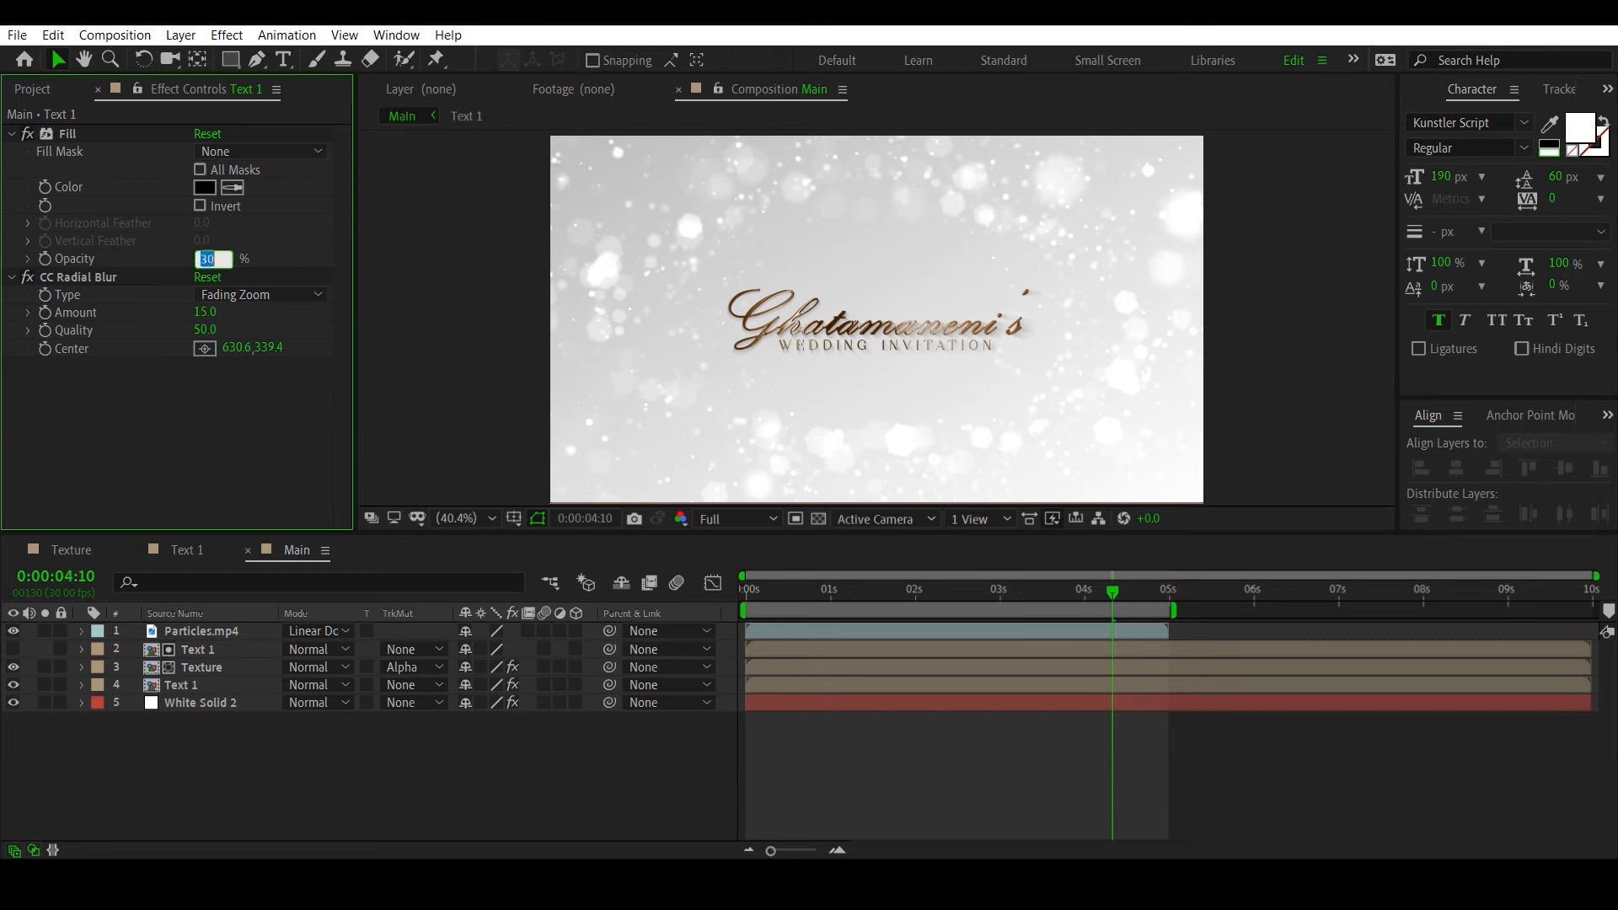
key("Return")
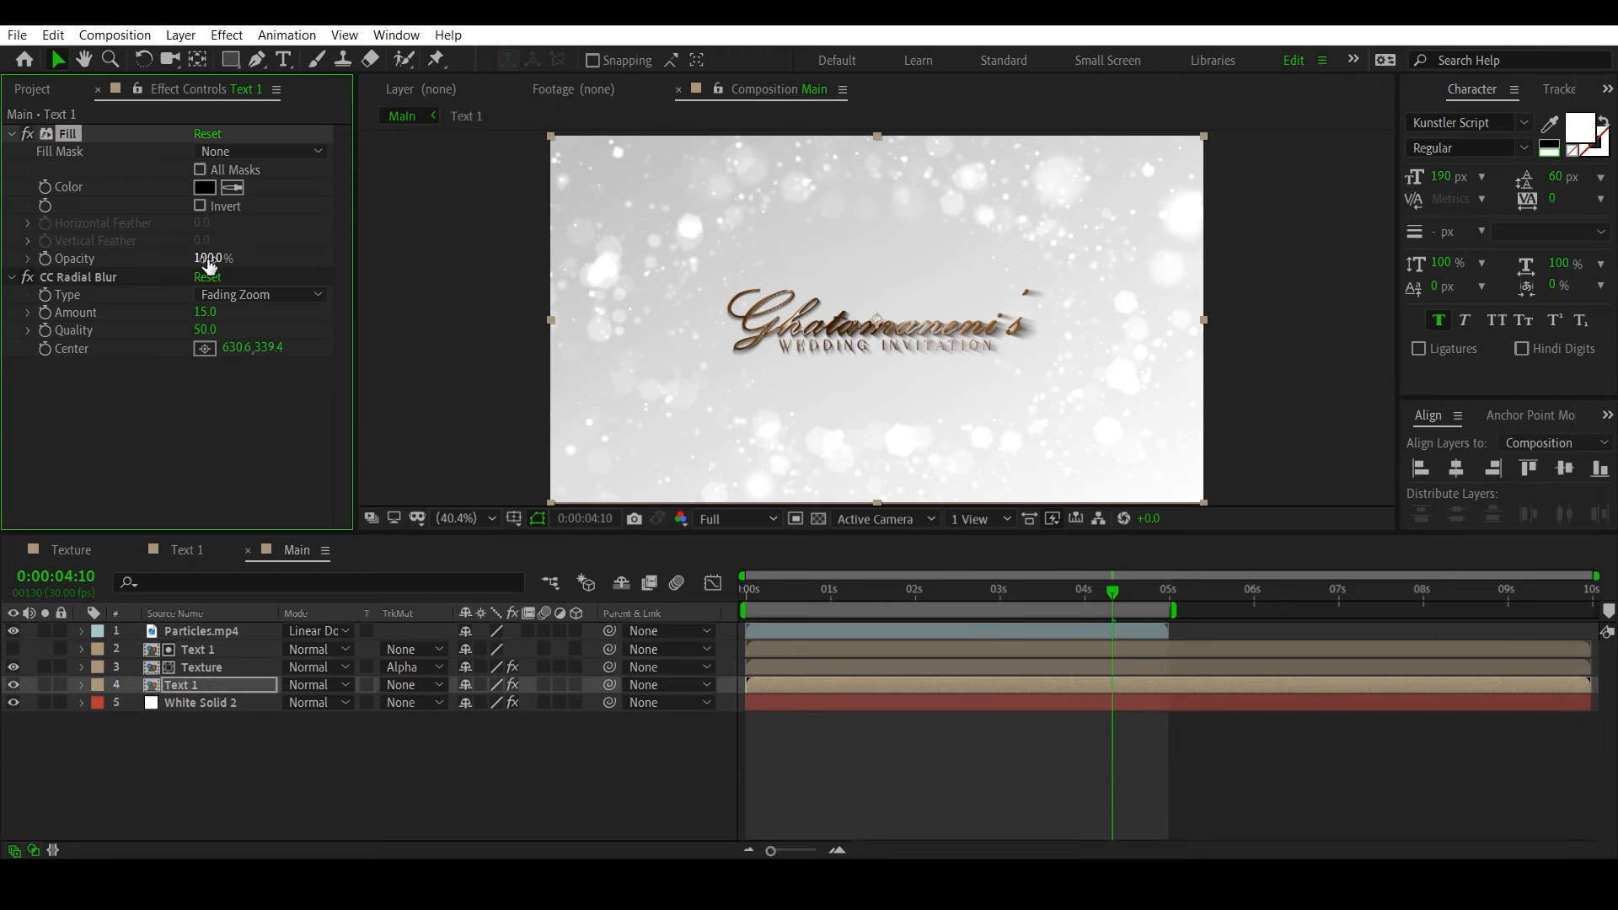
left_click(208, 260)
type("50")
key("Return")
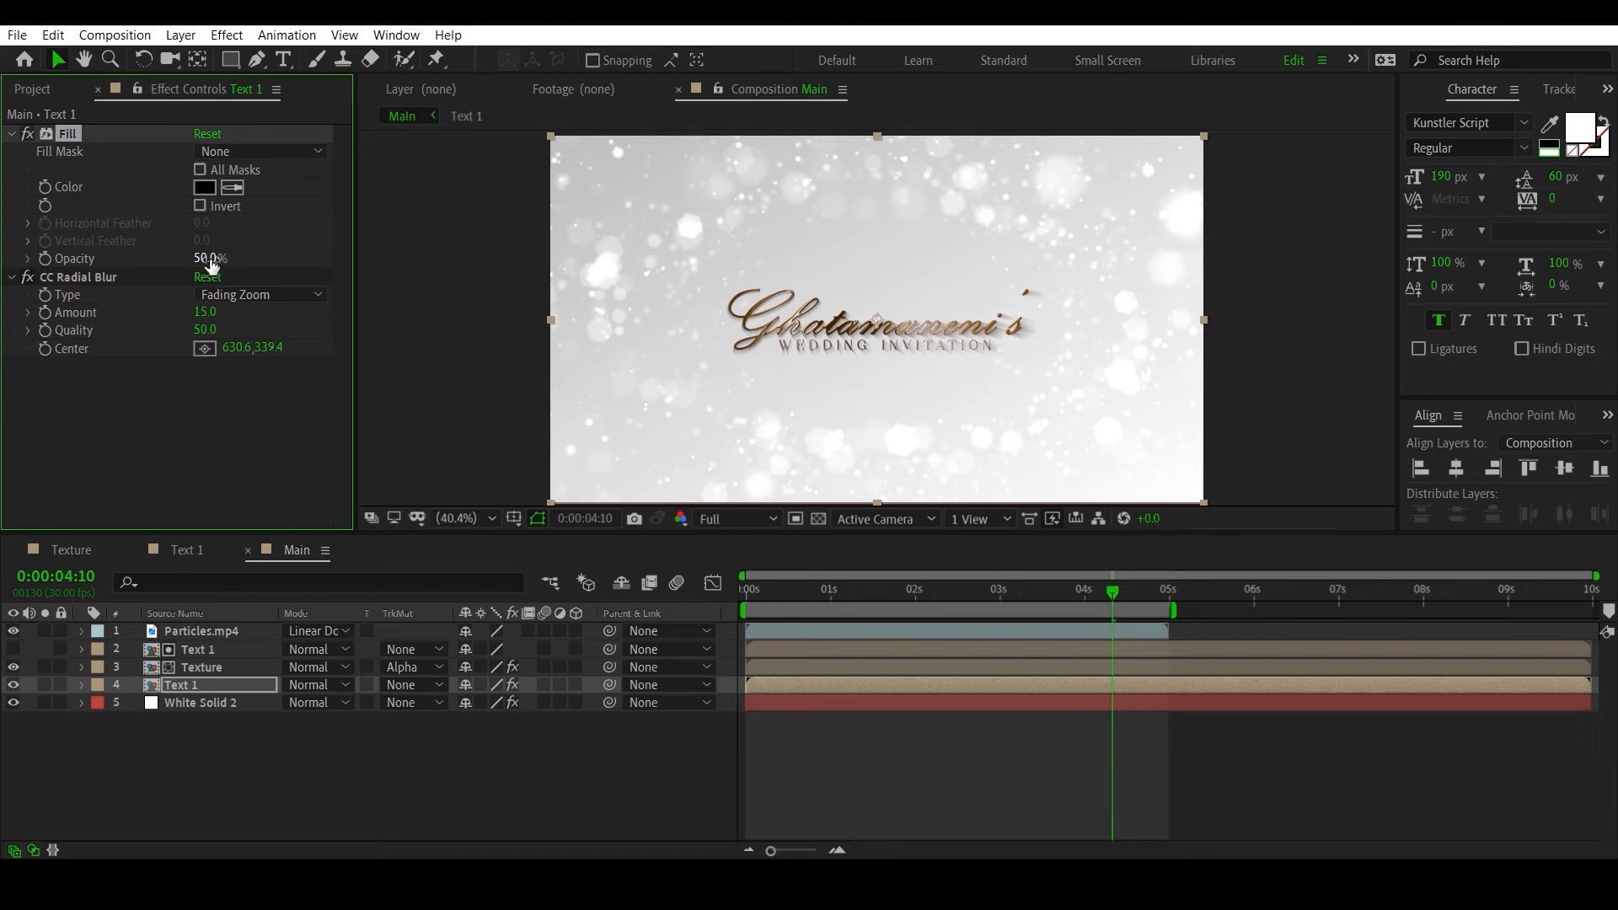
left_click(209, 259)
key("Return")
Step: Preview the title with its shadow in Main from the start and move the time to 0:00:02:15
left_click(738, 599)
key("space")
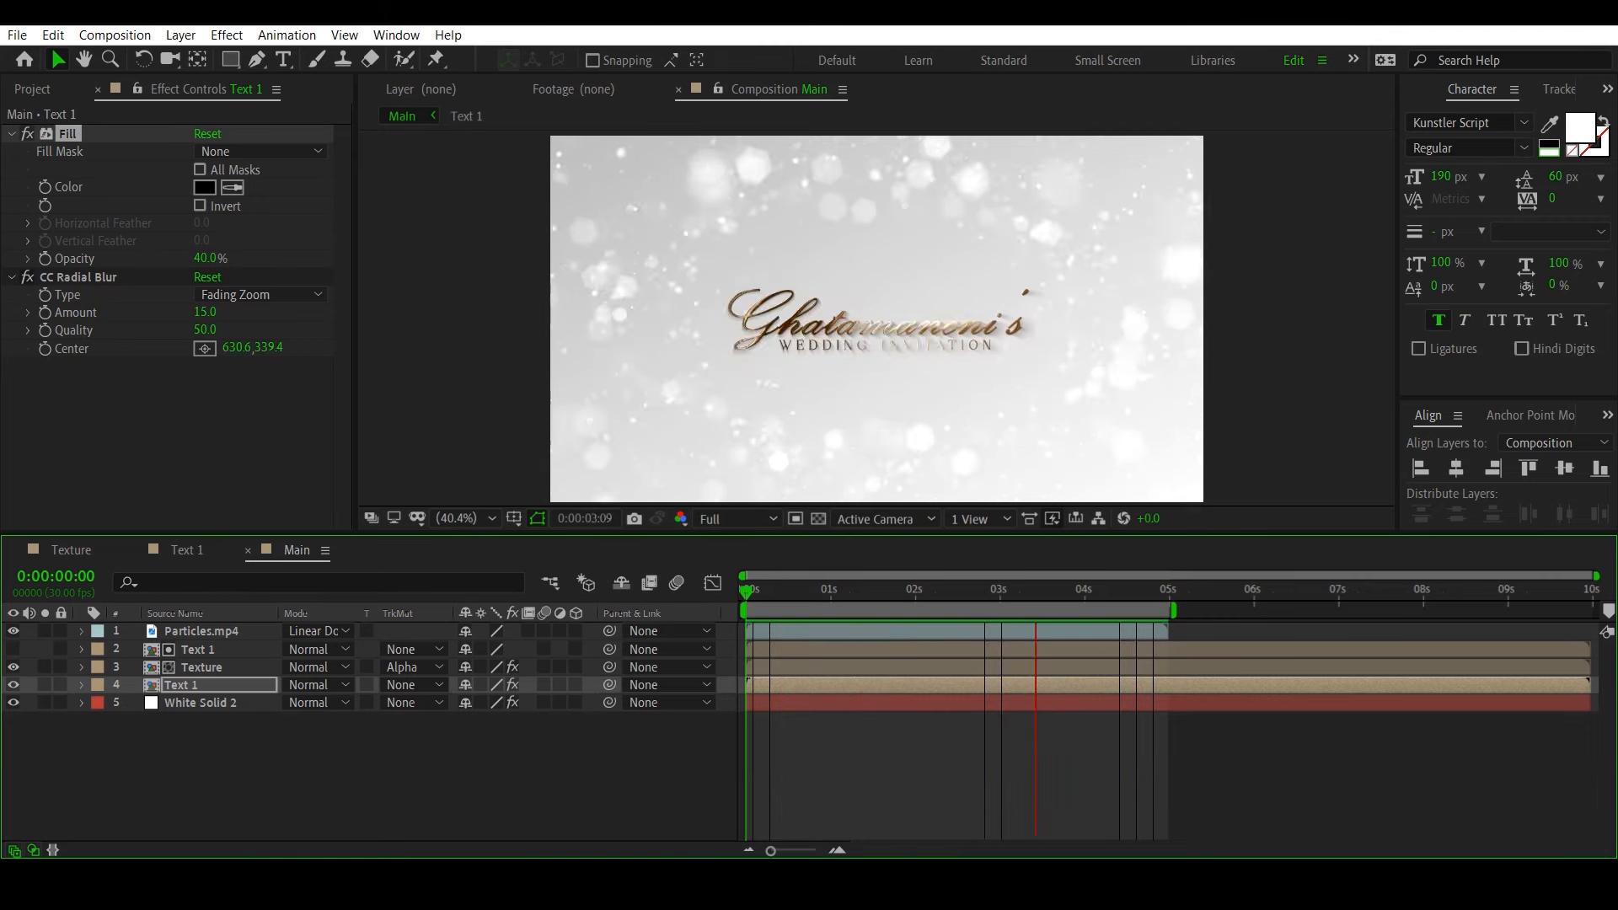
key("space")
left_click_drag(802, 593, 958, 597)
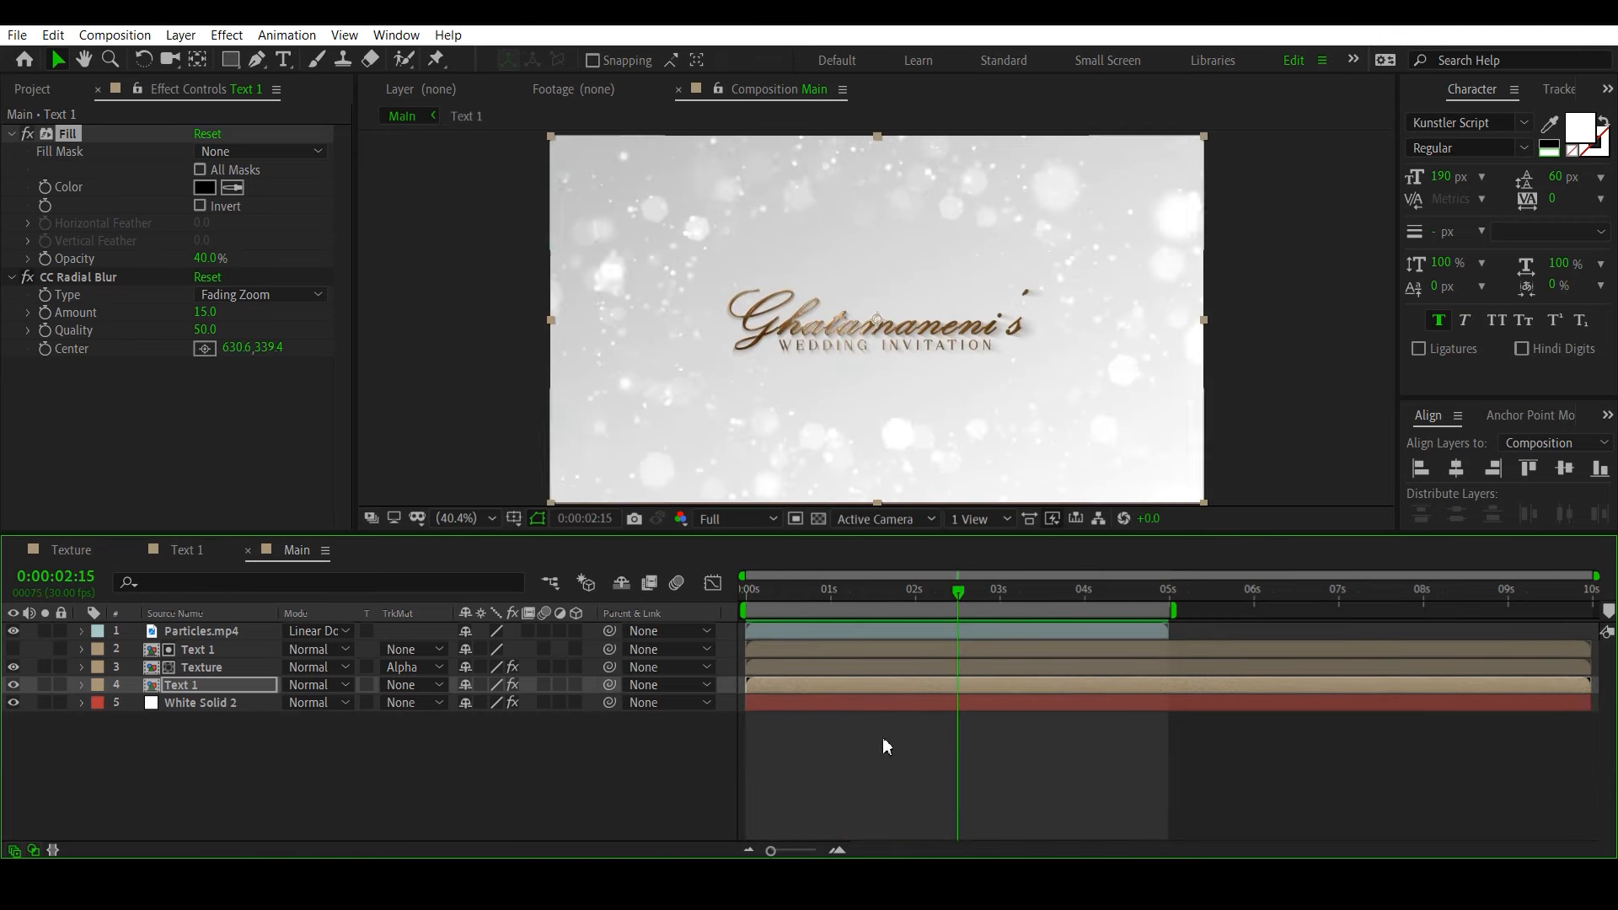
Step: Open the Text 1 composition containing the name and Wedding Invitation text layers
left_click(230, 649)
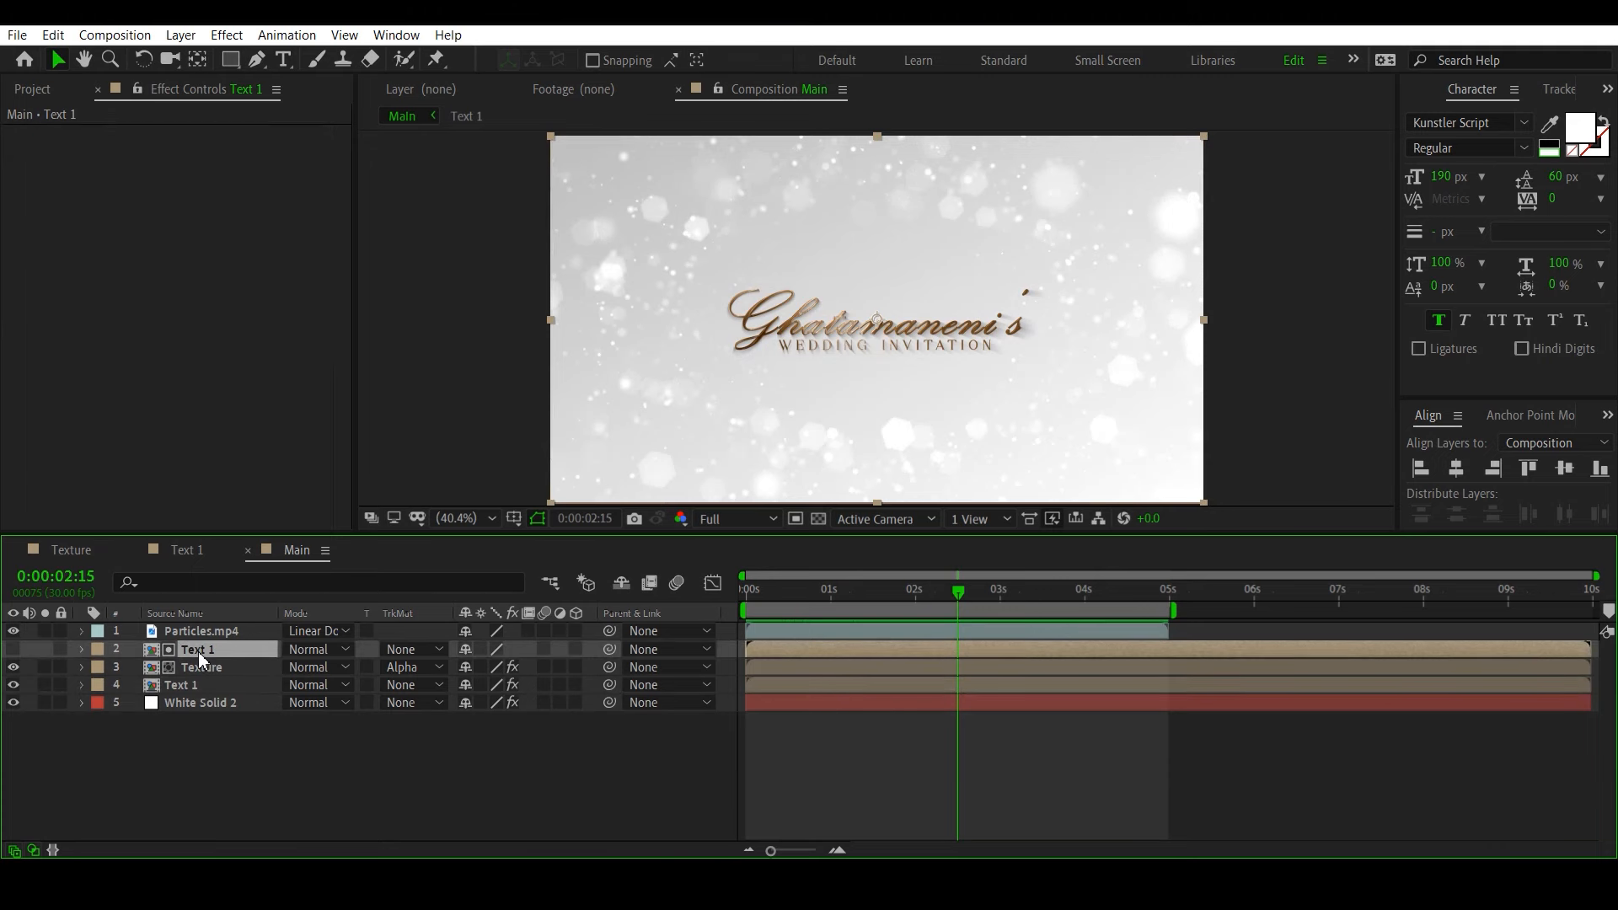
double_click(214, 647)
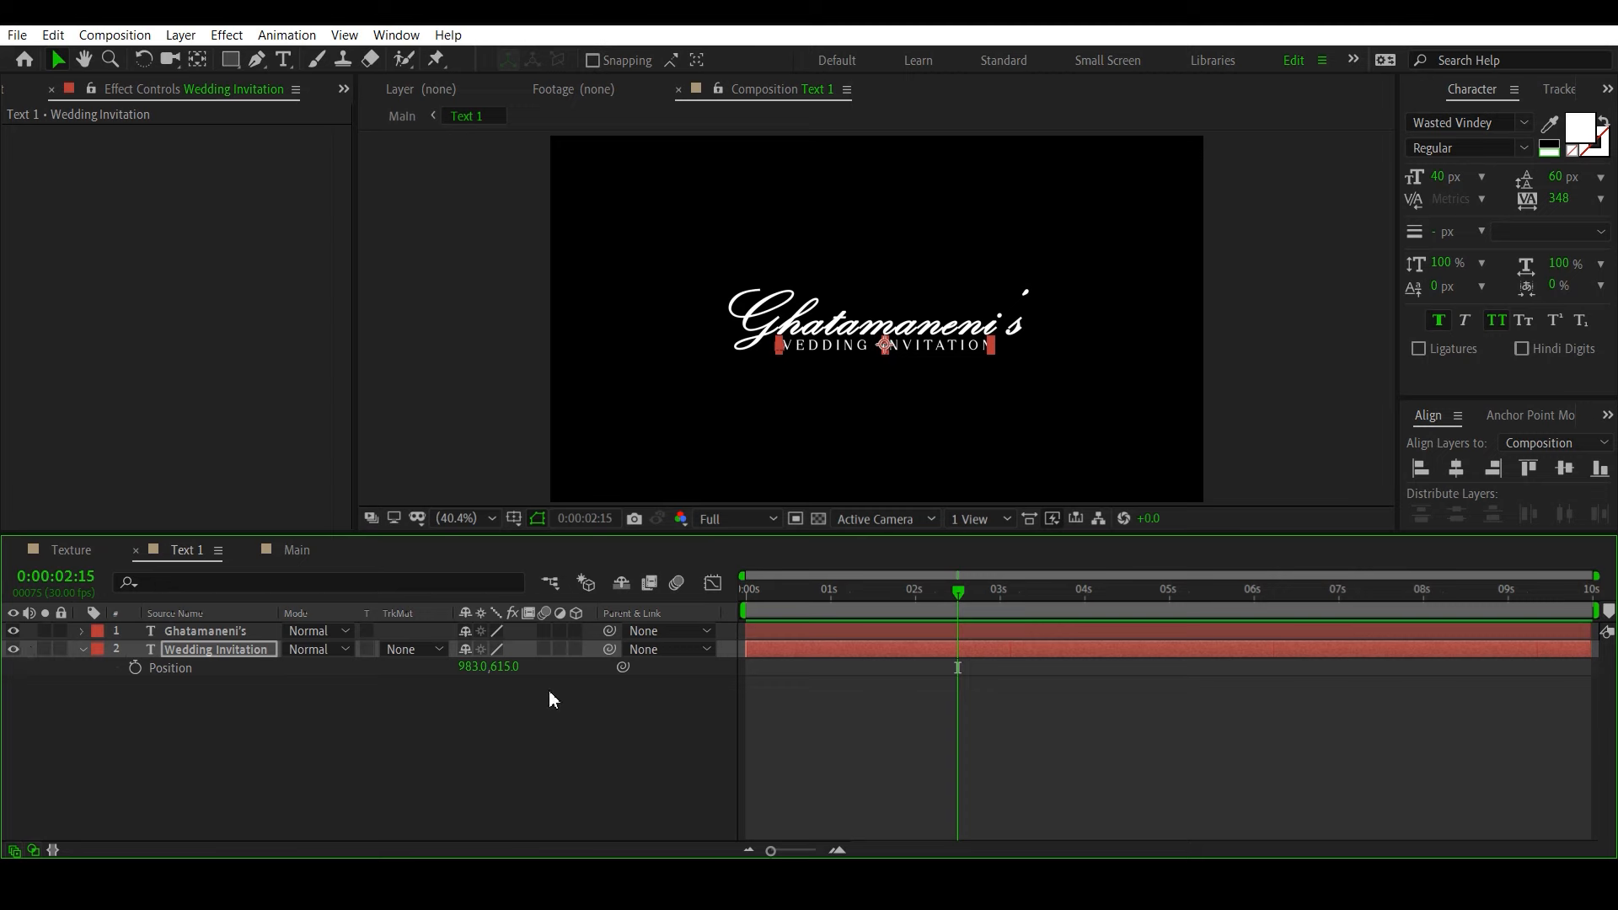
left_click(290, 550)
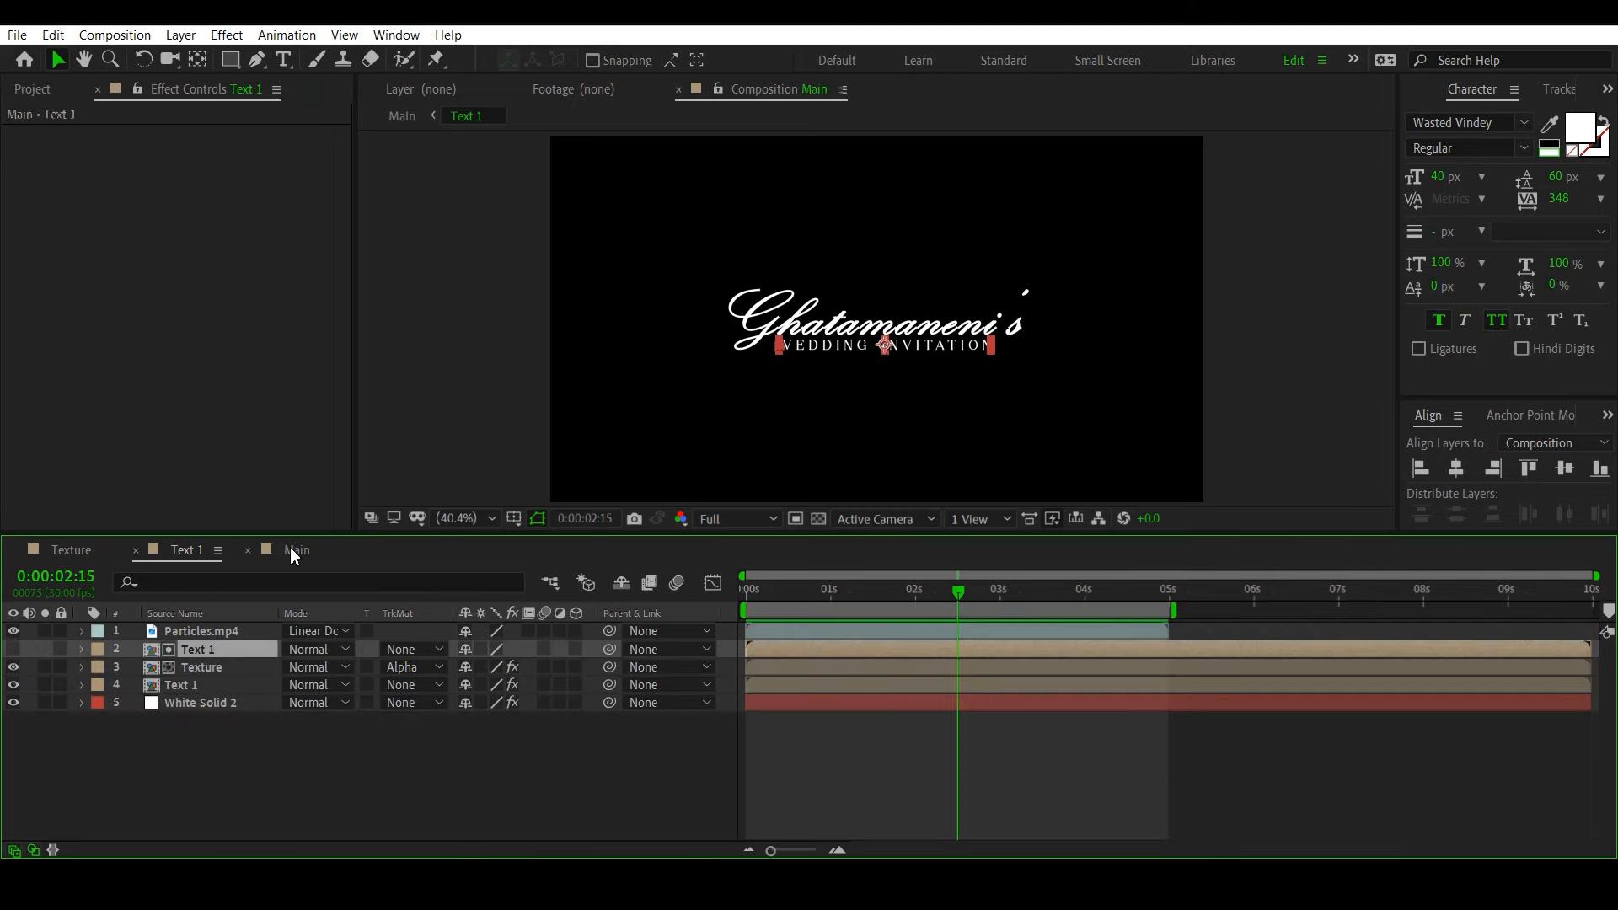
left_click(190, 553)
Step: Import the gold ornament image Daco_4153340.png from the Downloads folder into the project
left_click(13, 91)
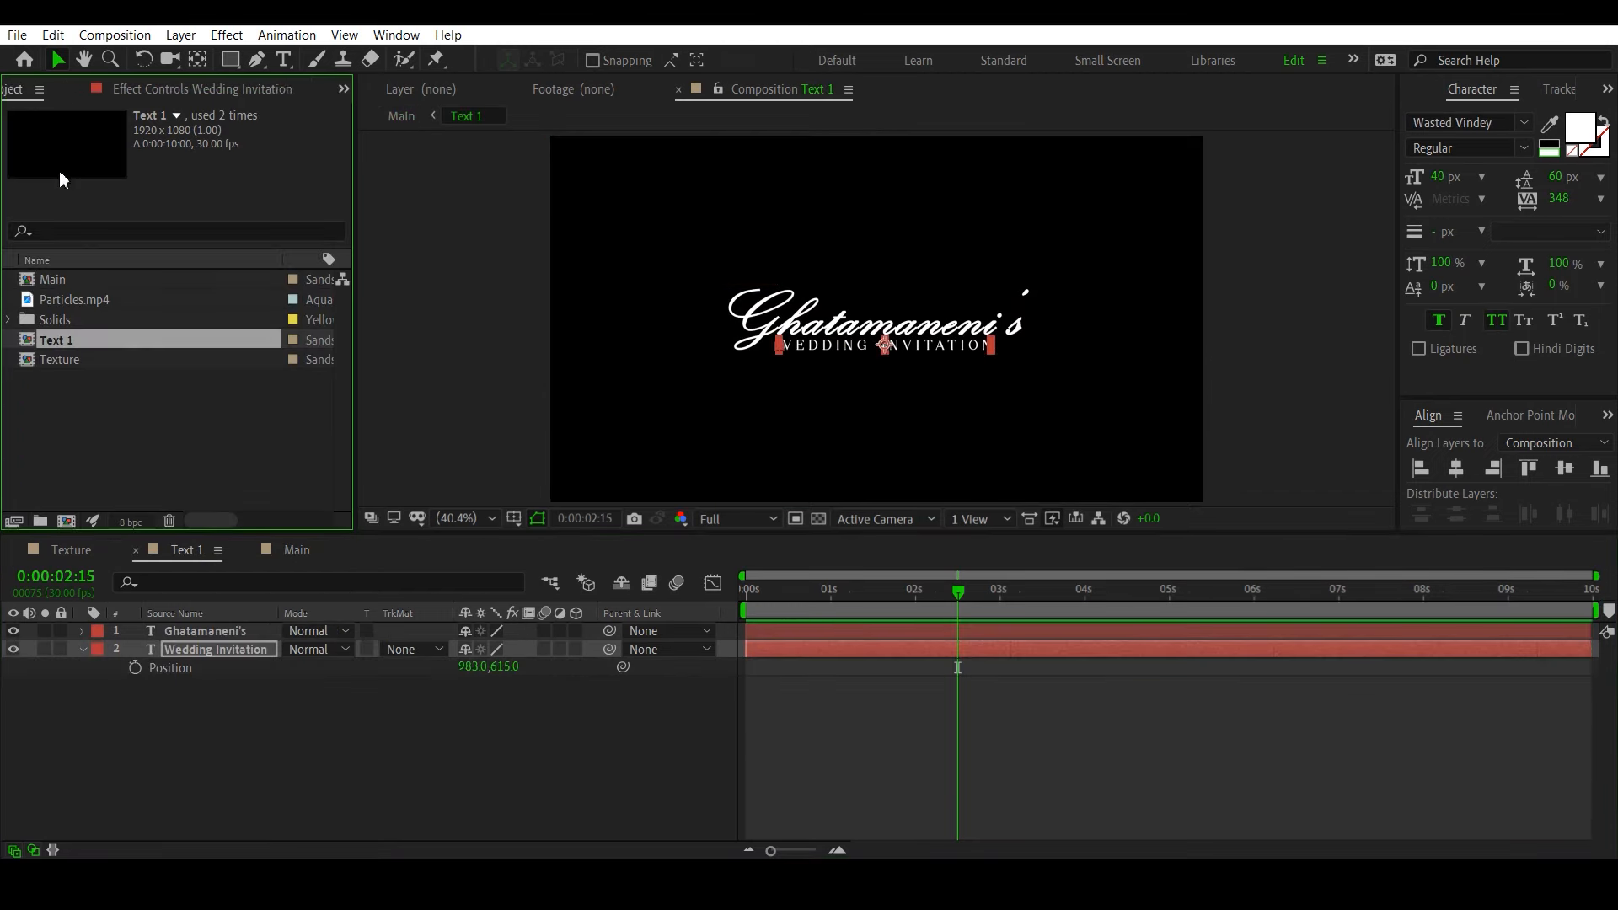
left_click(152, 406)
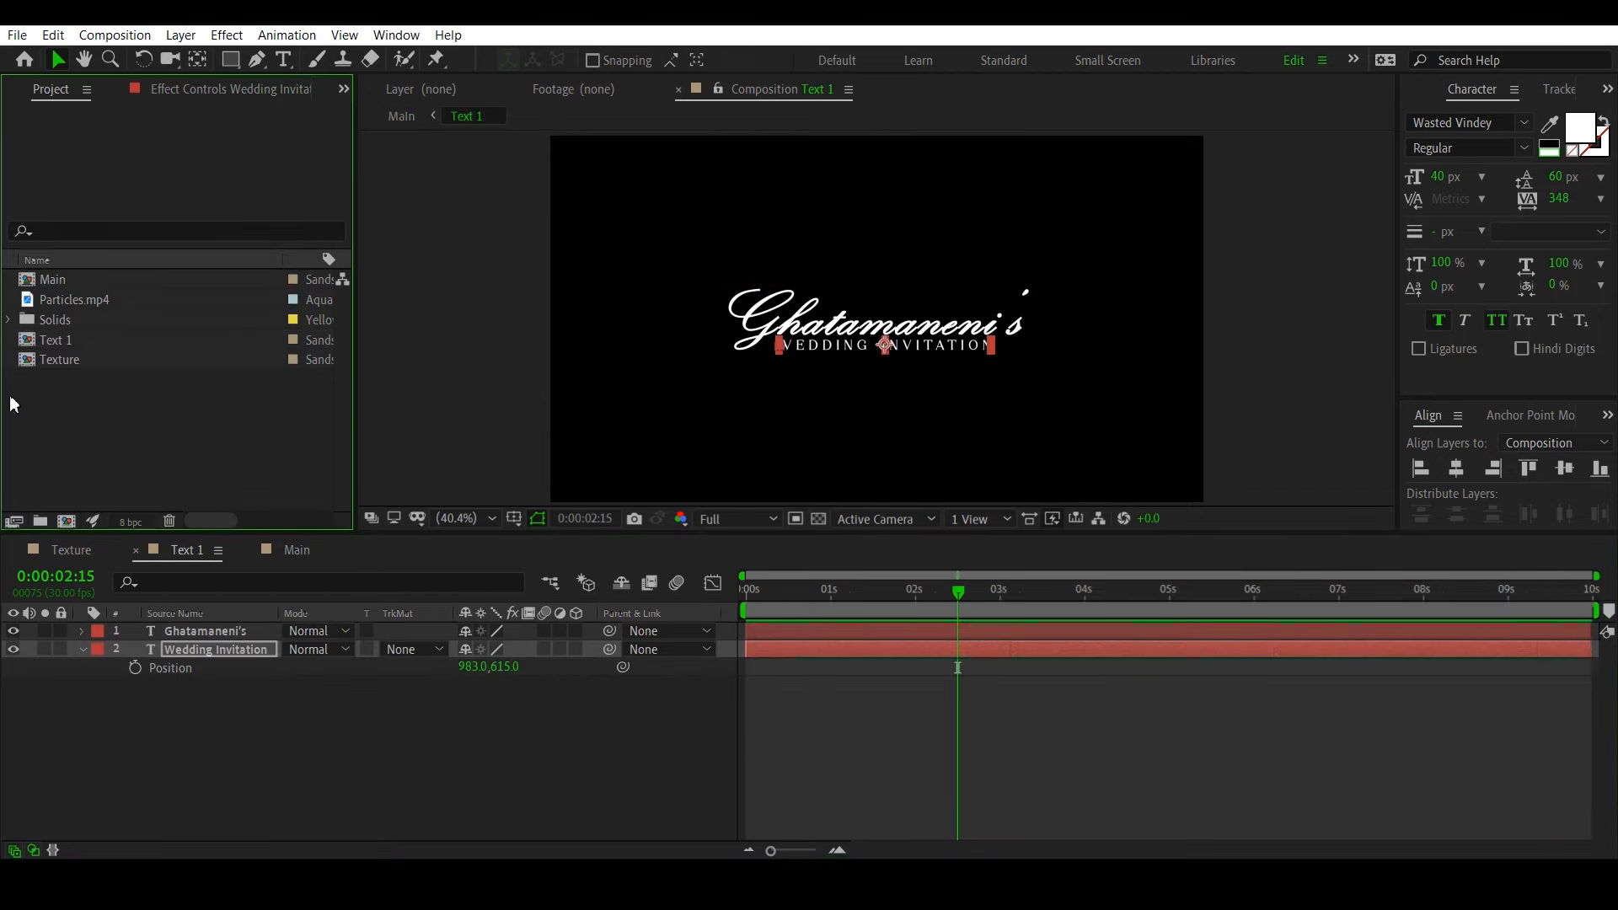
double_click(74, 426)
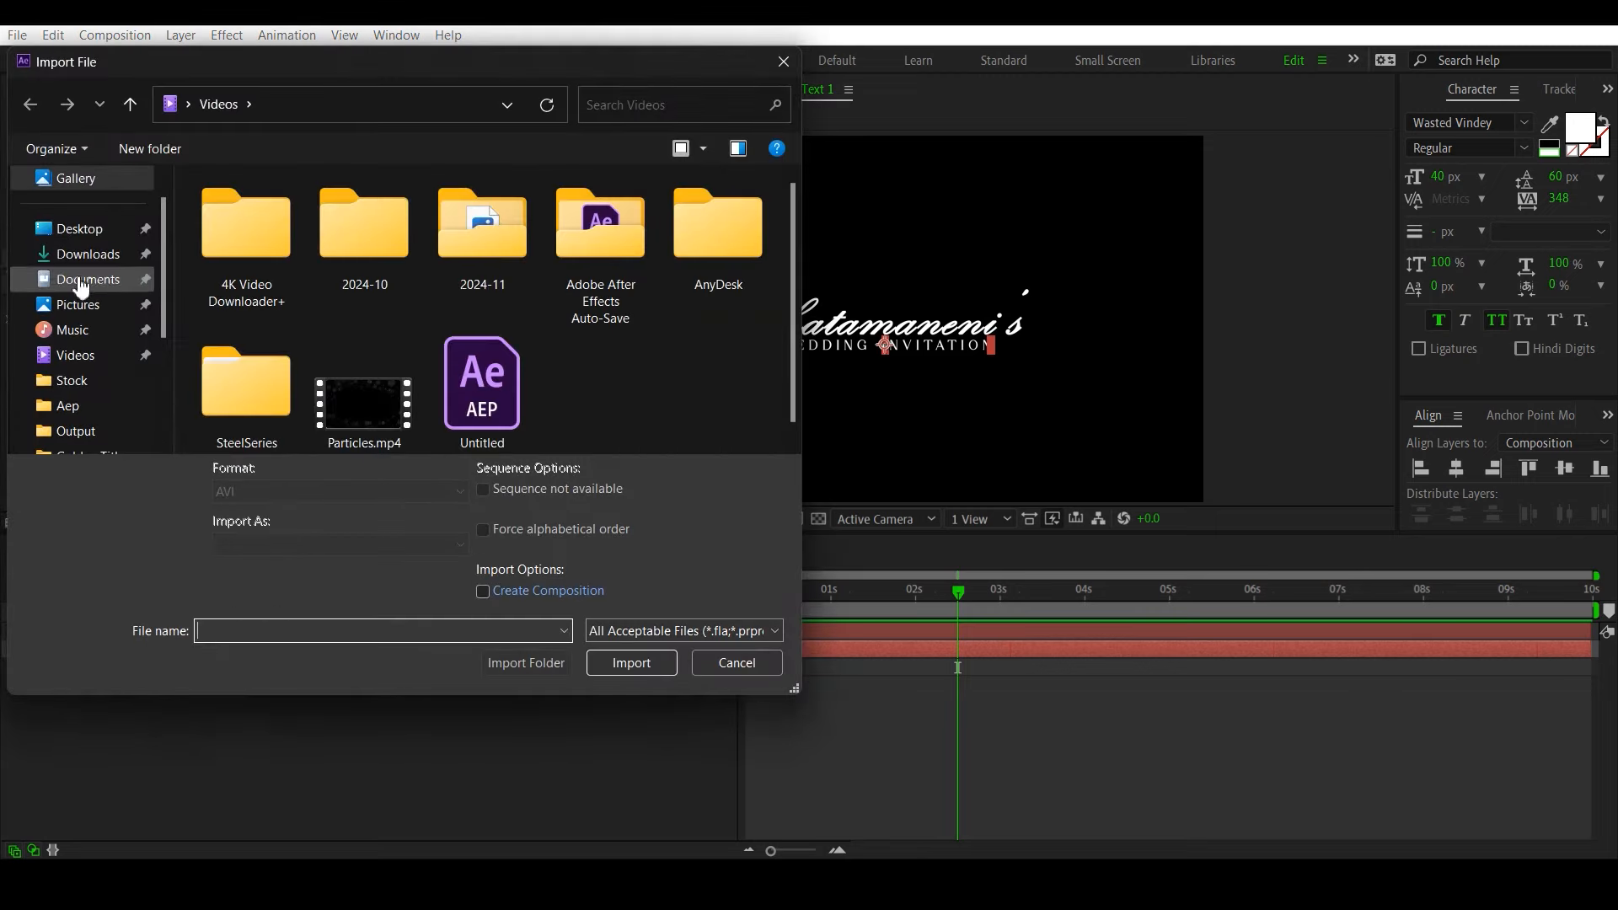
left_click(88, 254)
left_click(245, 253)
left_click(632, 662)
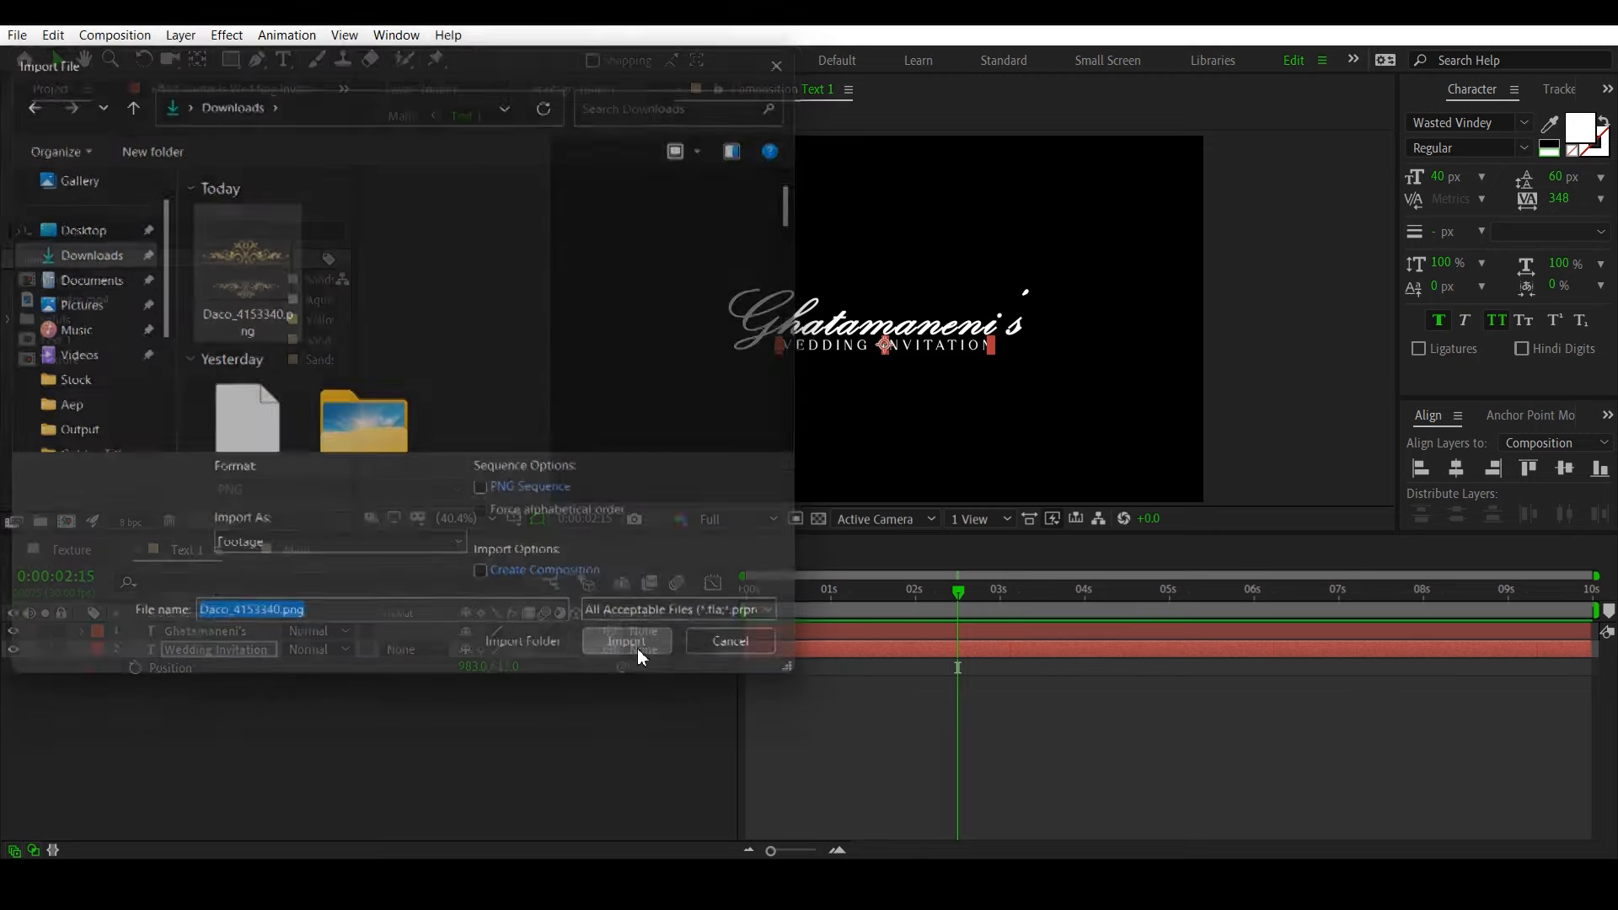
Step: Add Daco_4153340.png as the top layer of Text 1, scale it to 20%, and move it slightly up to frame the title
left_click_drag(116, 279, 236, 629)
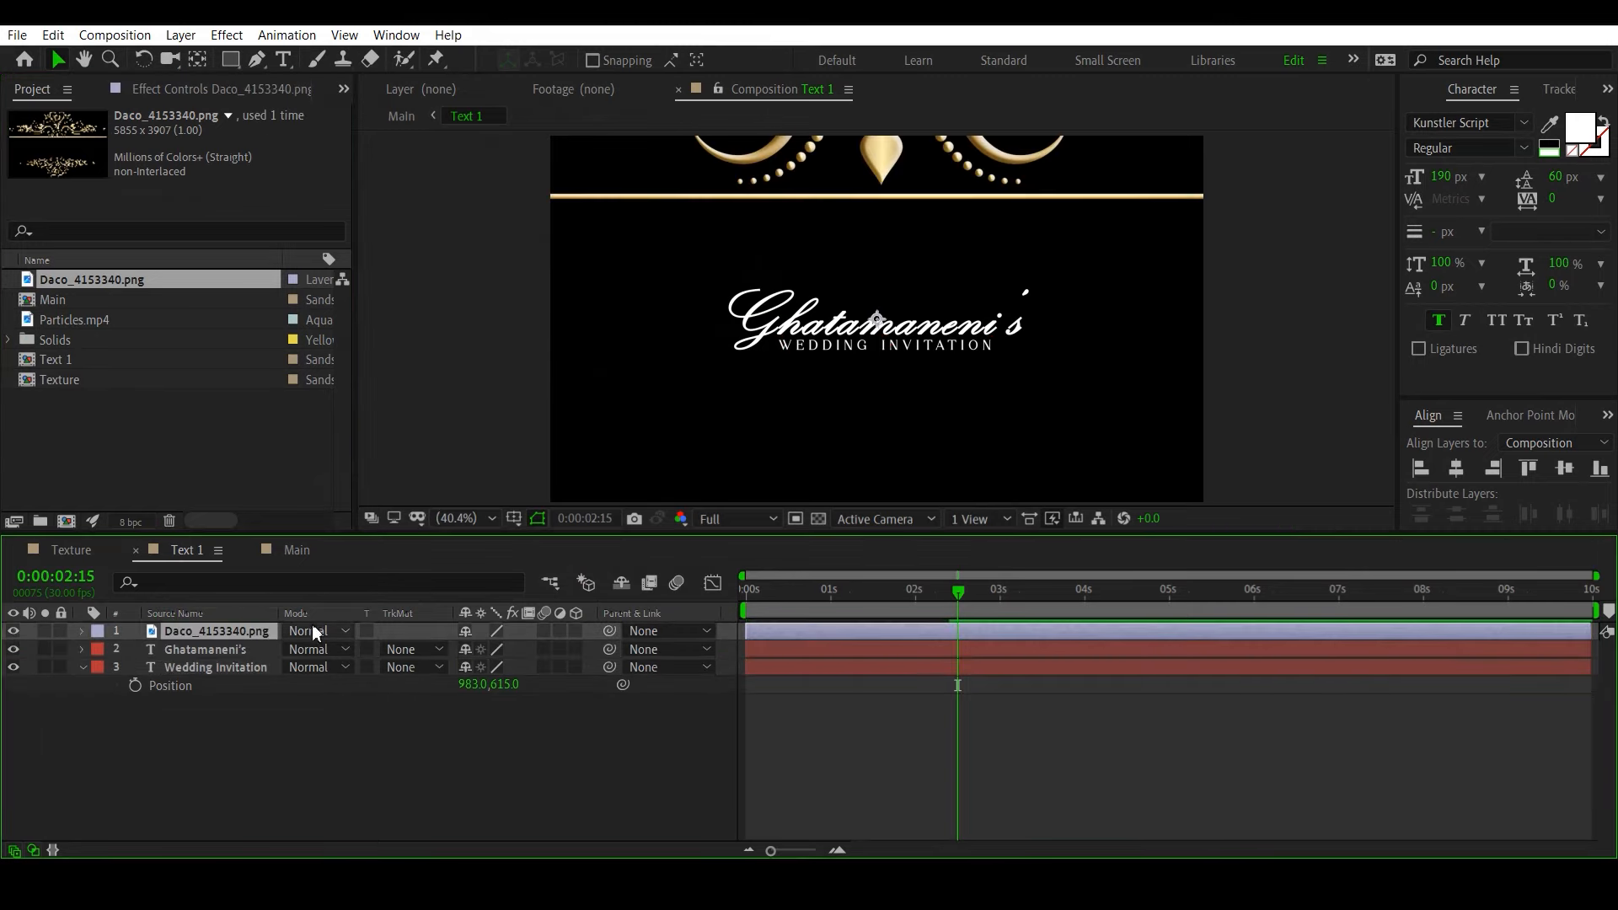
key("s")
left_click_drag(489, 649, 402, 645)
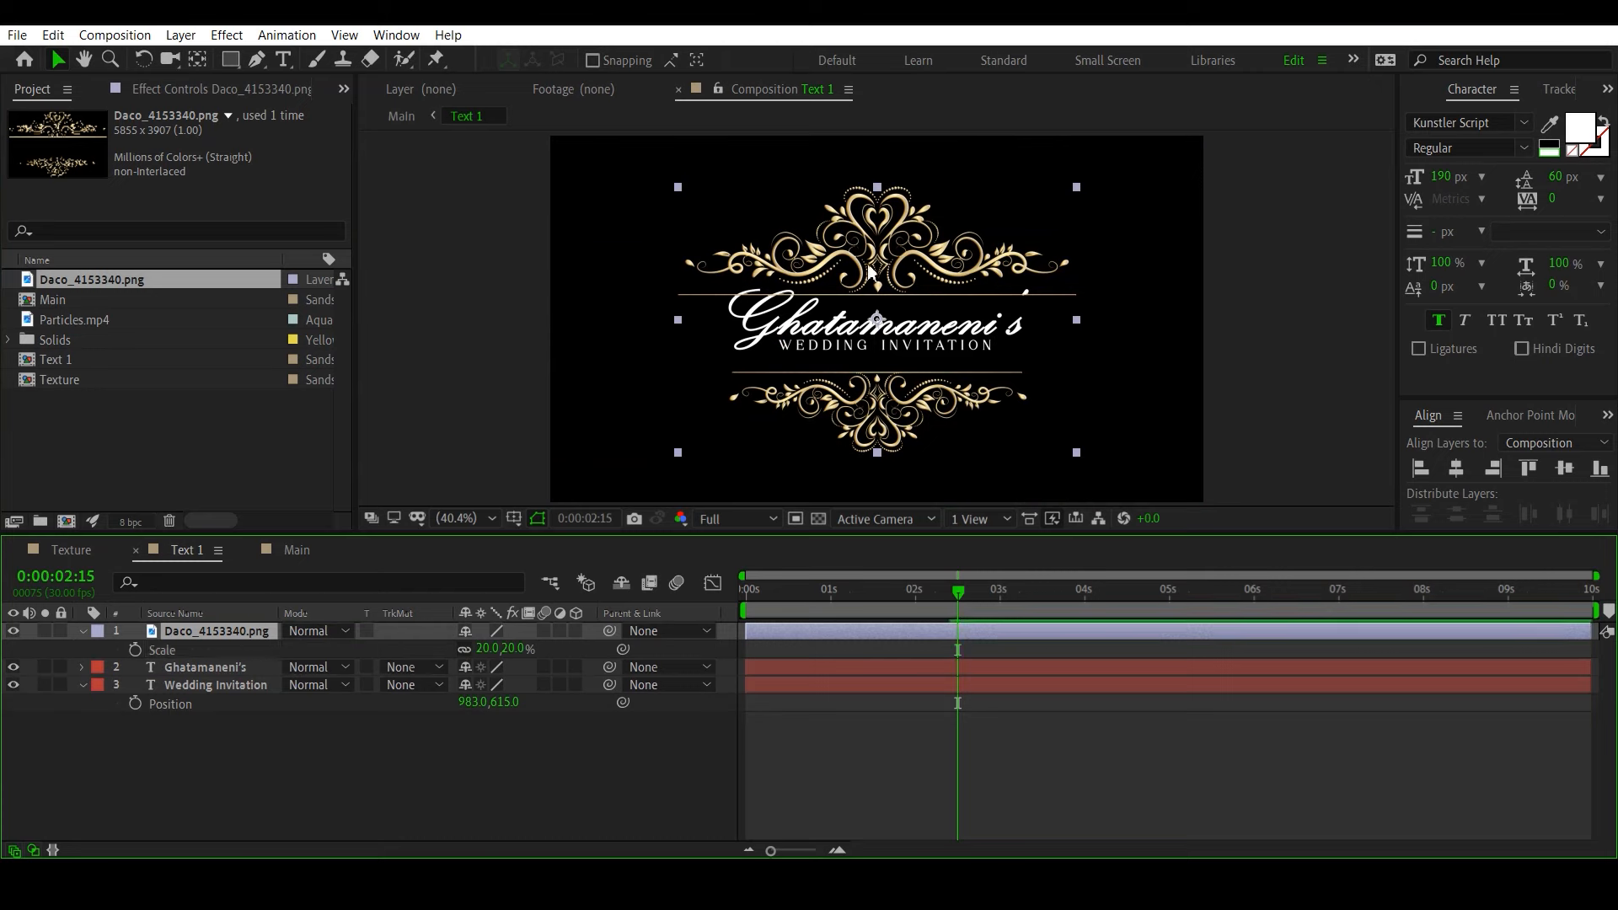
left_click_drag(897, 255, 898, 240)
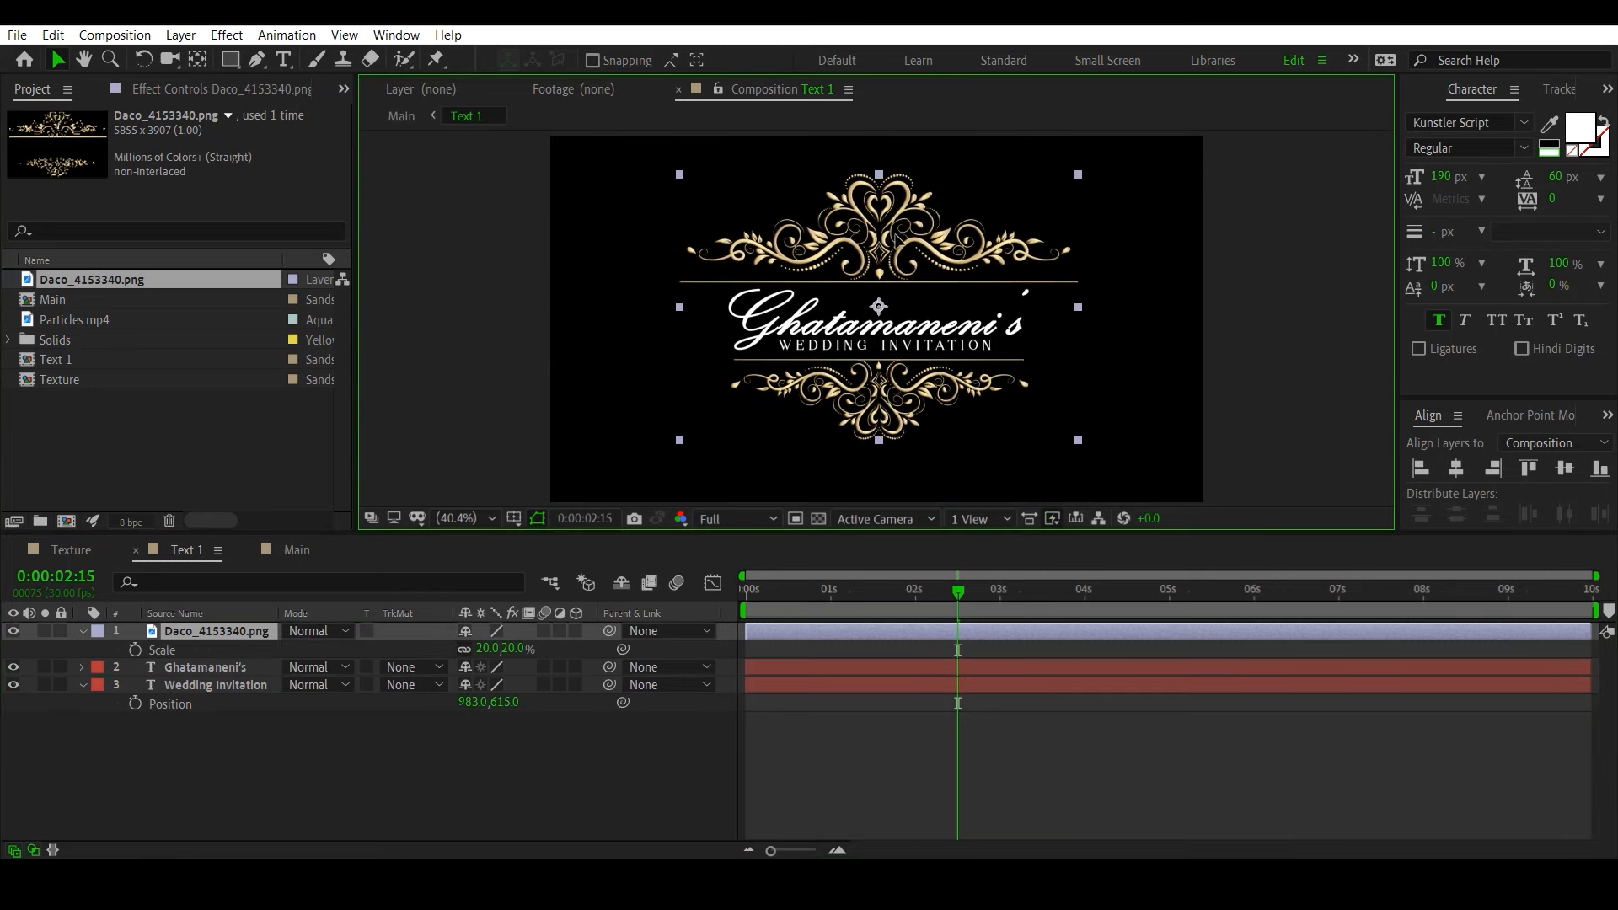
Step: Preview the Main composition from the start with the ornament framing the title
left_click(291, 550)
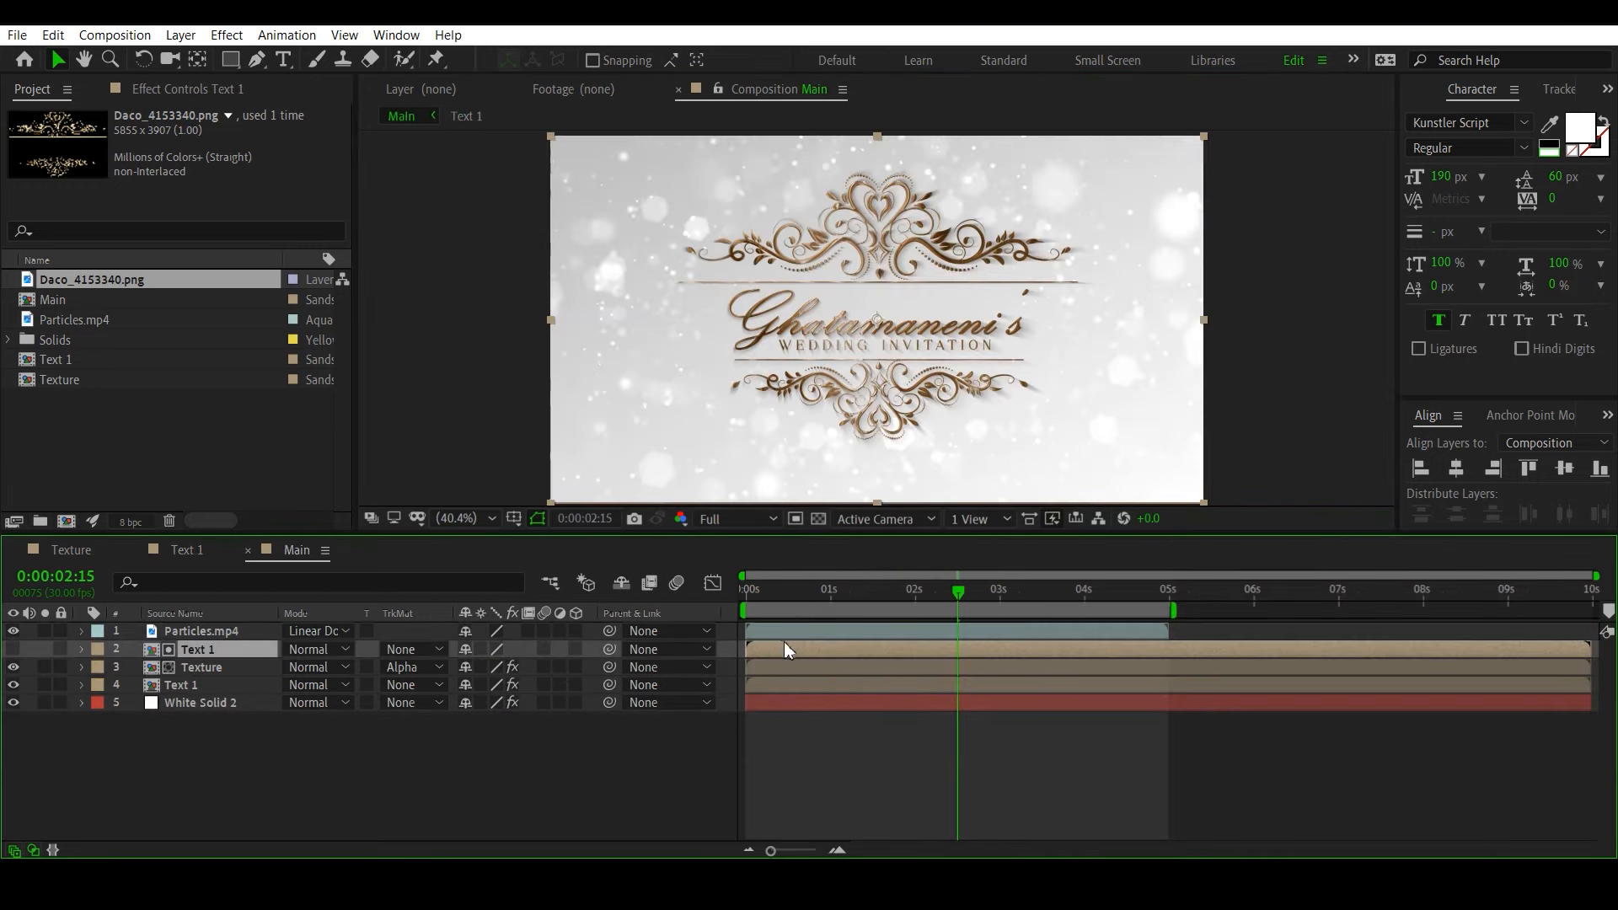
key("Home")
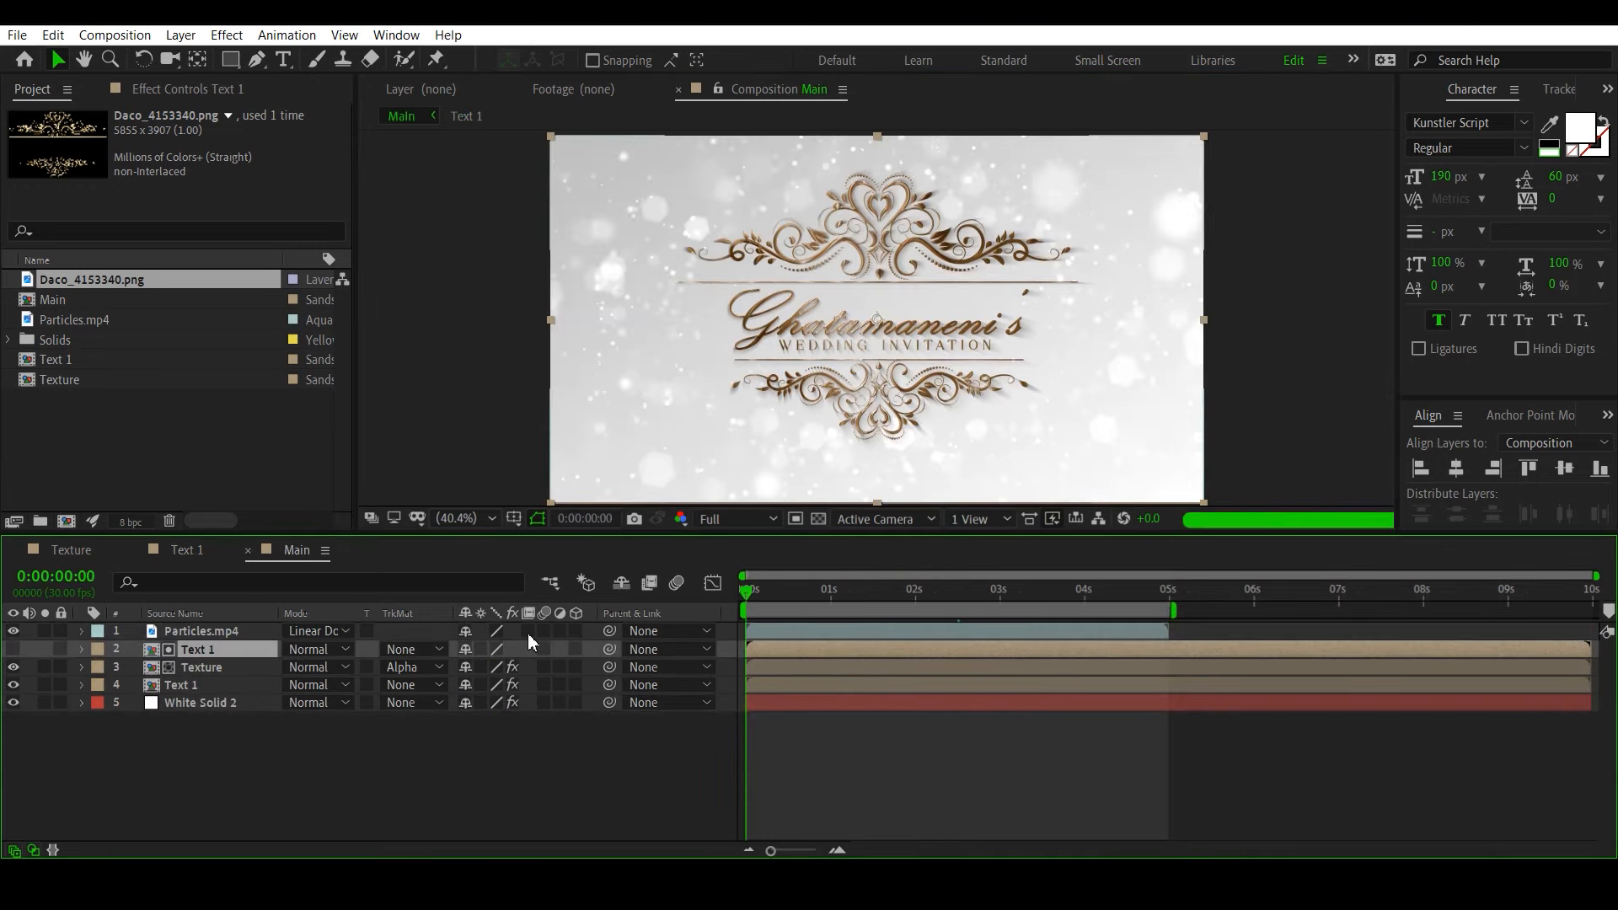
key("space")
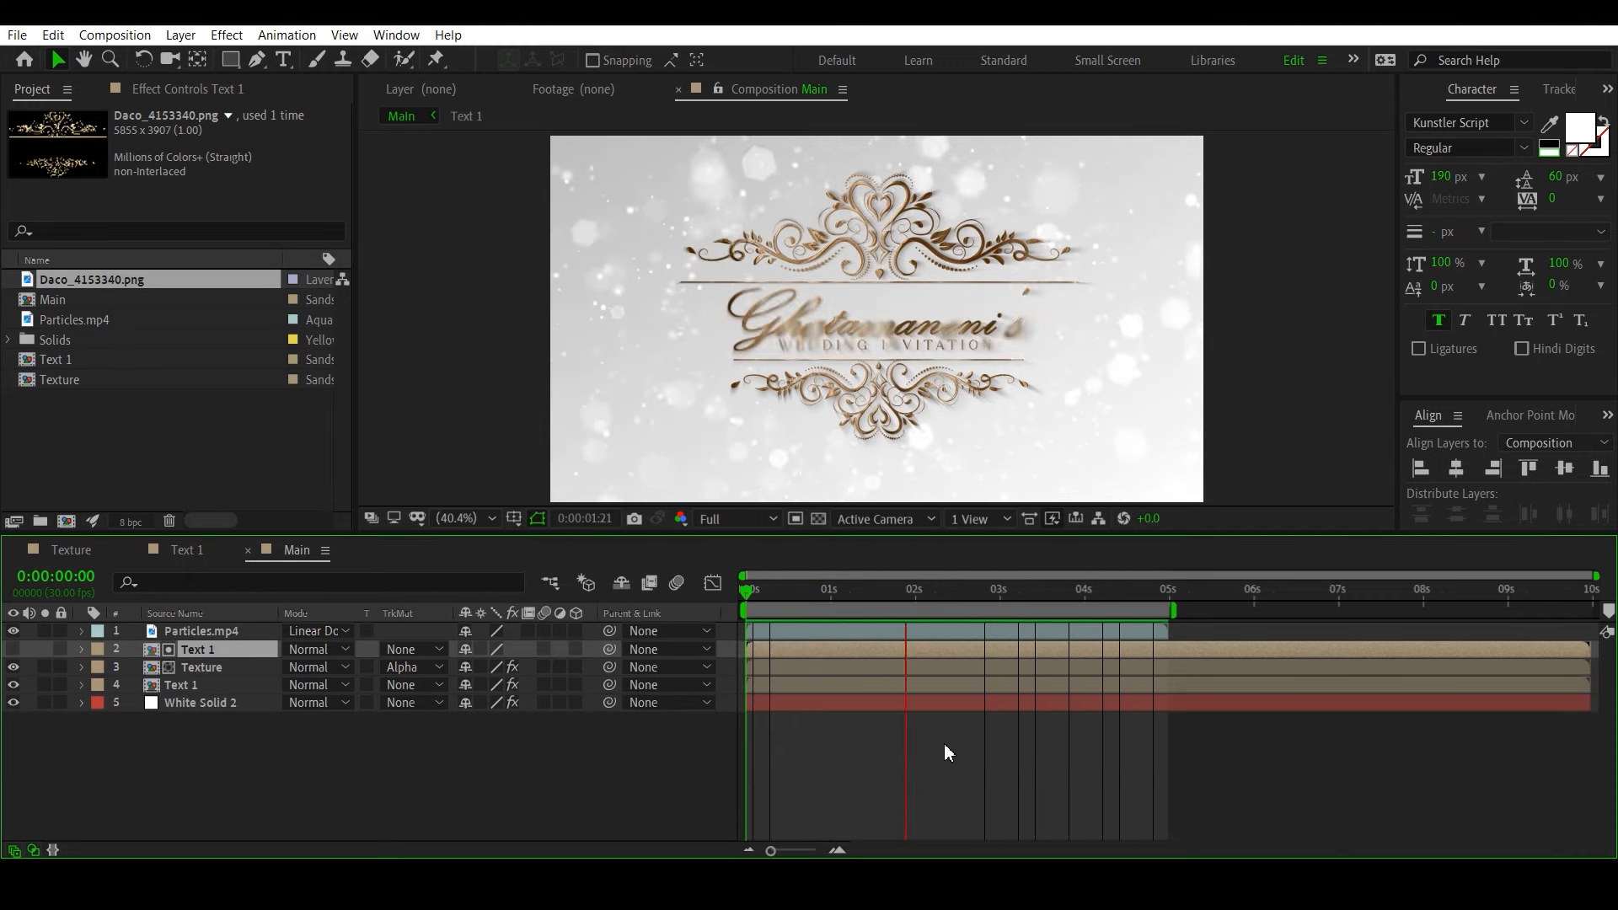
key("space")
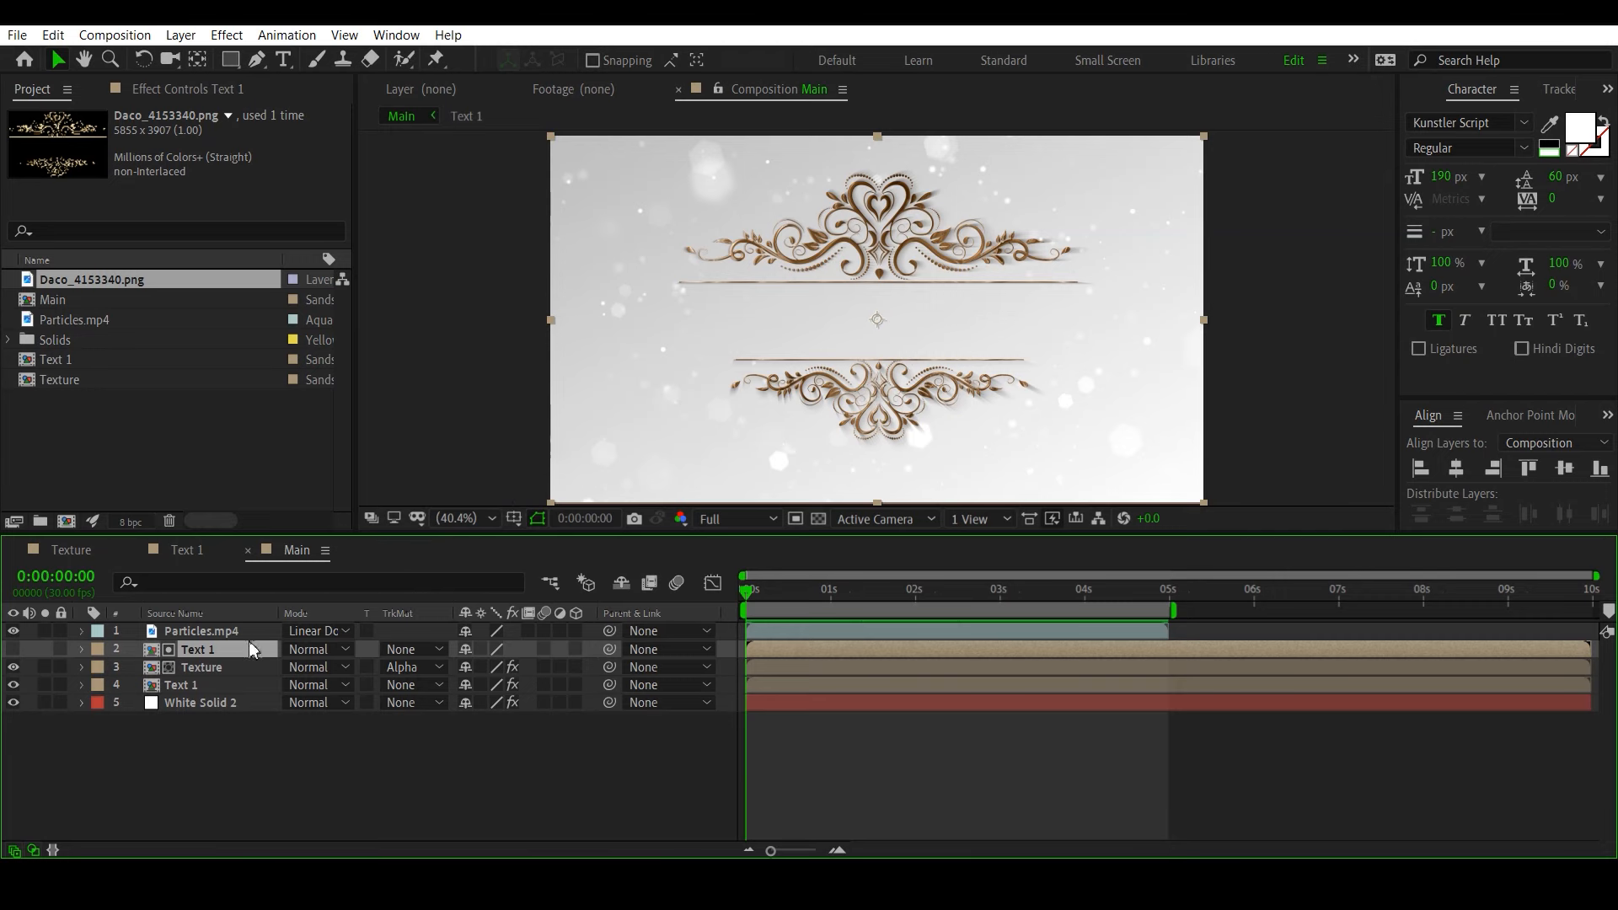
Step: Inspect the Daco_4153340.png layer inside the Text 1 composition and return to Main
double_click(202, 648)
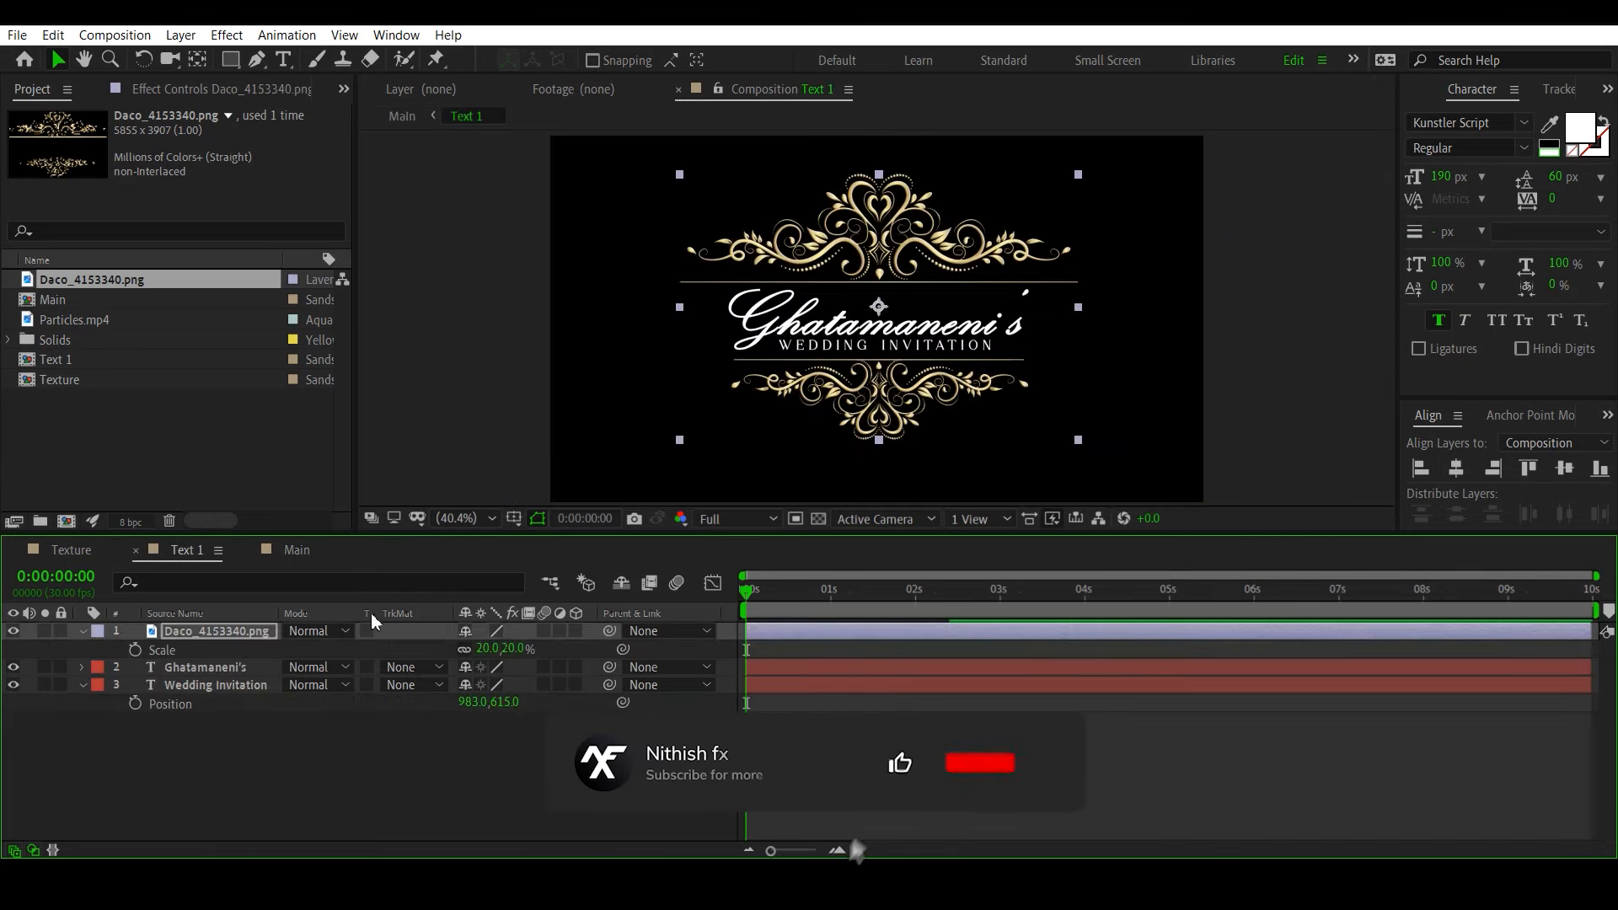
left_click(217, 631)
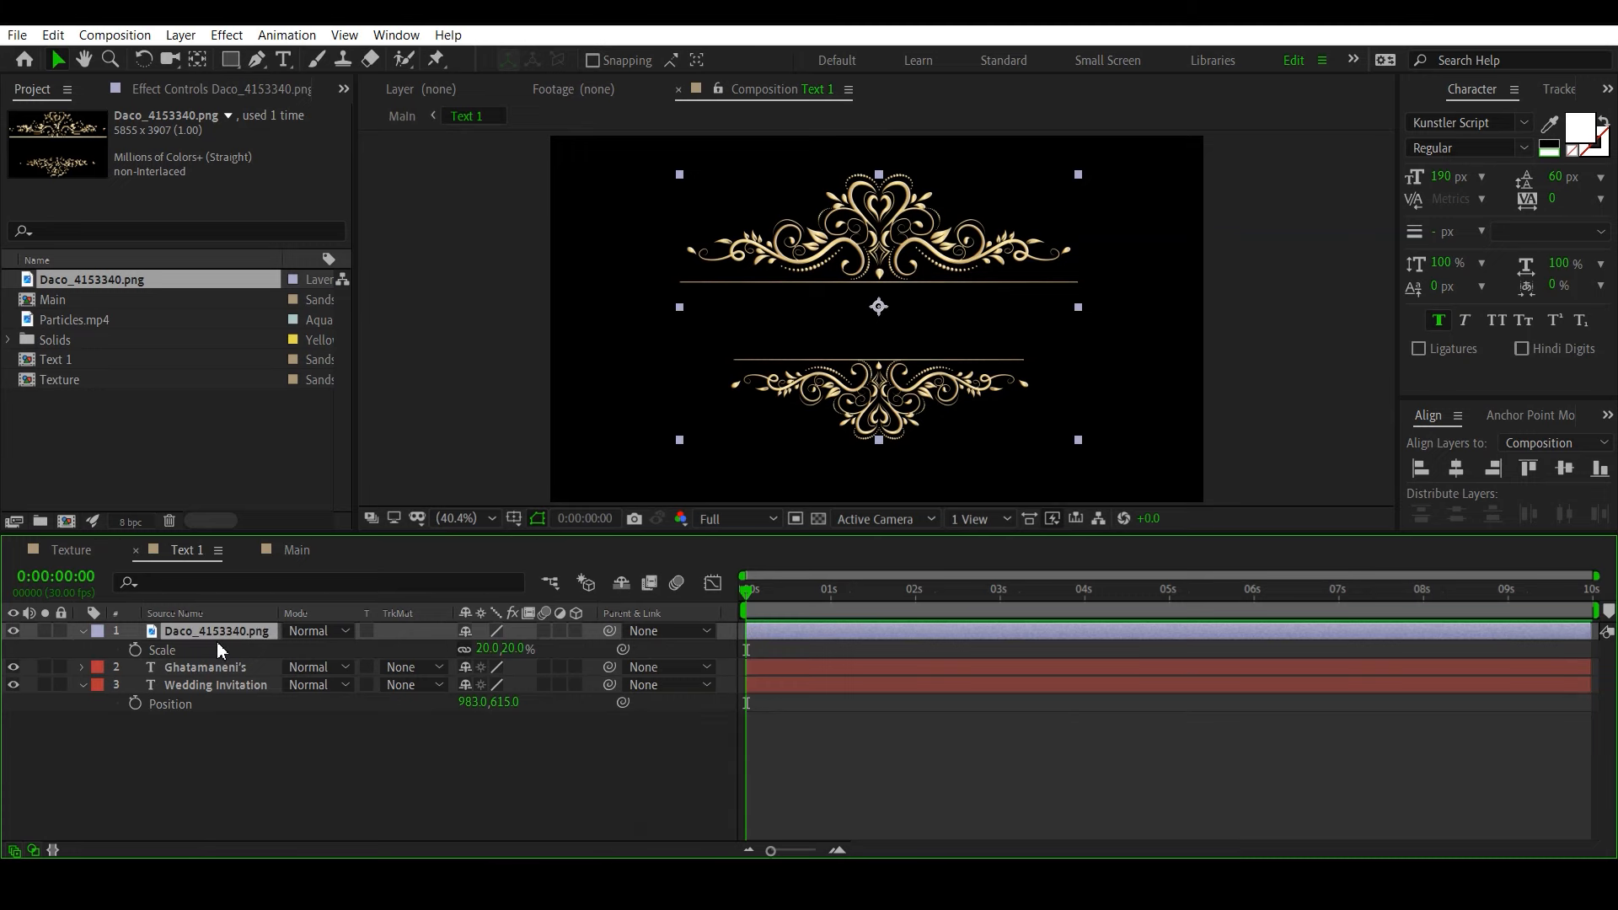
left_click(287, 555)
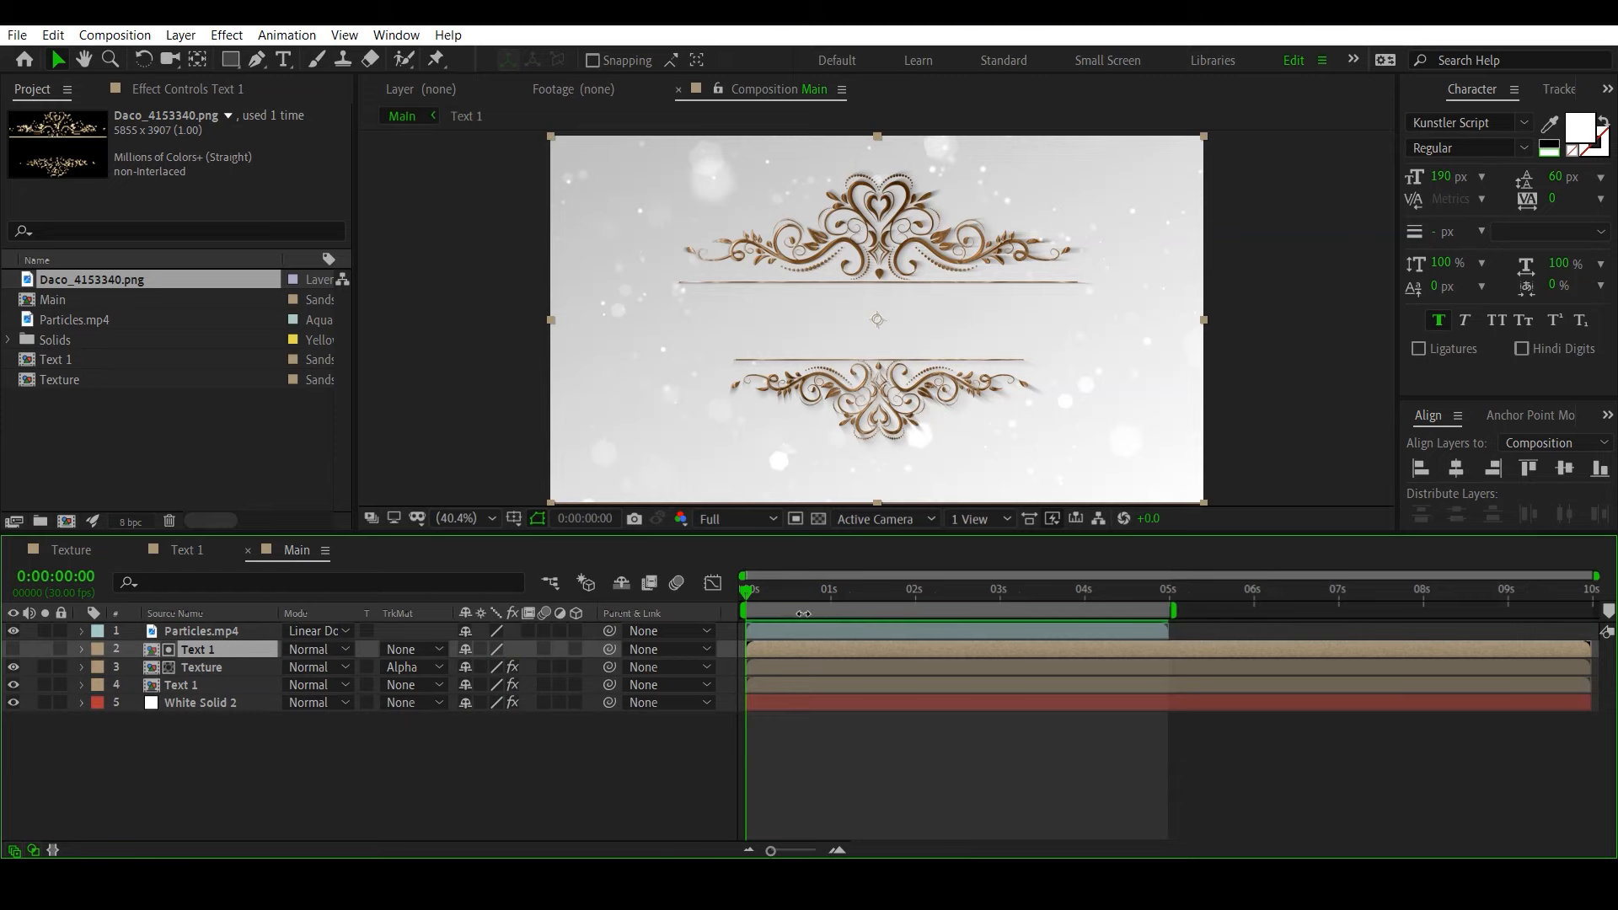
Step: Play the Main animation from the start, scrub to 0:00:03:09 and preview the light sweep from there
key("space")
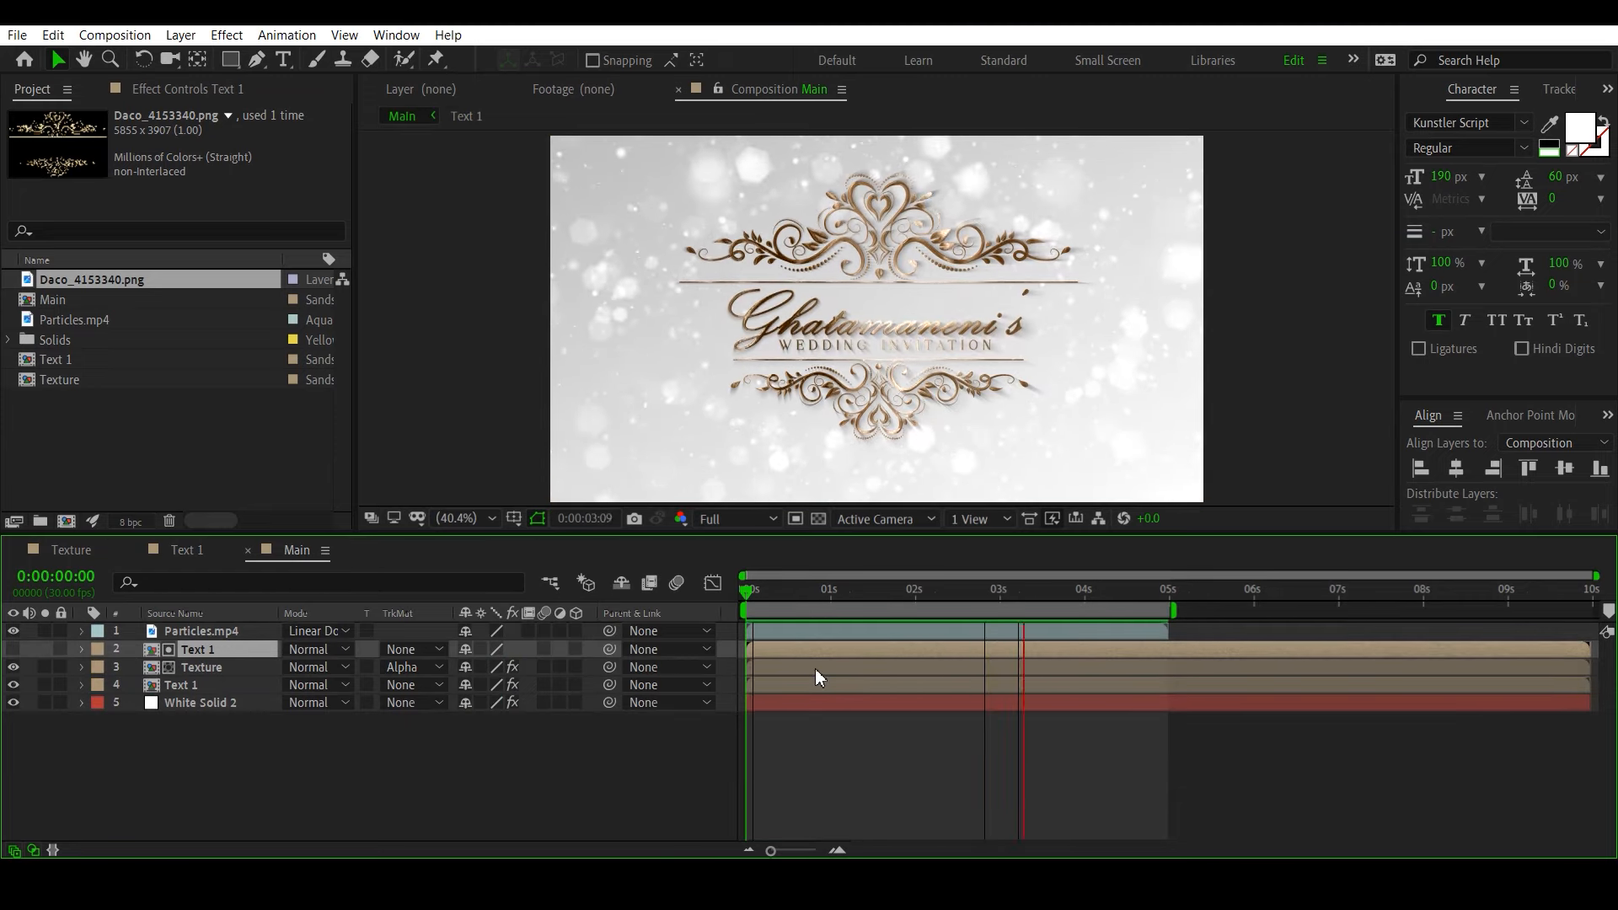
key("space")
left_click(971, 590)
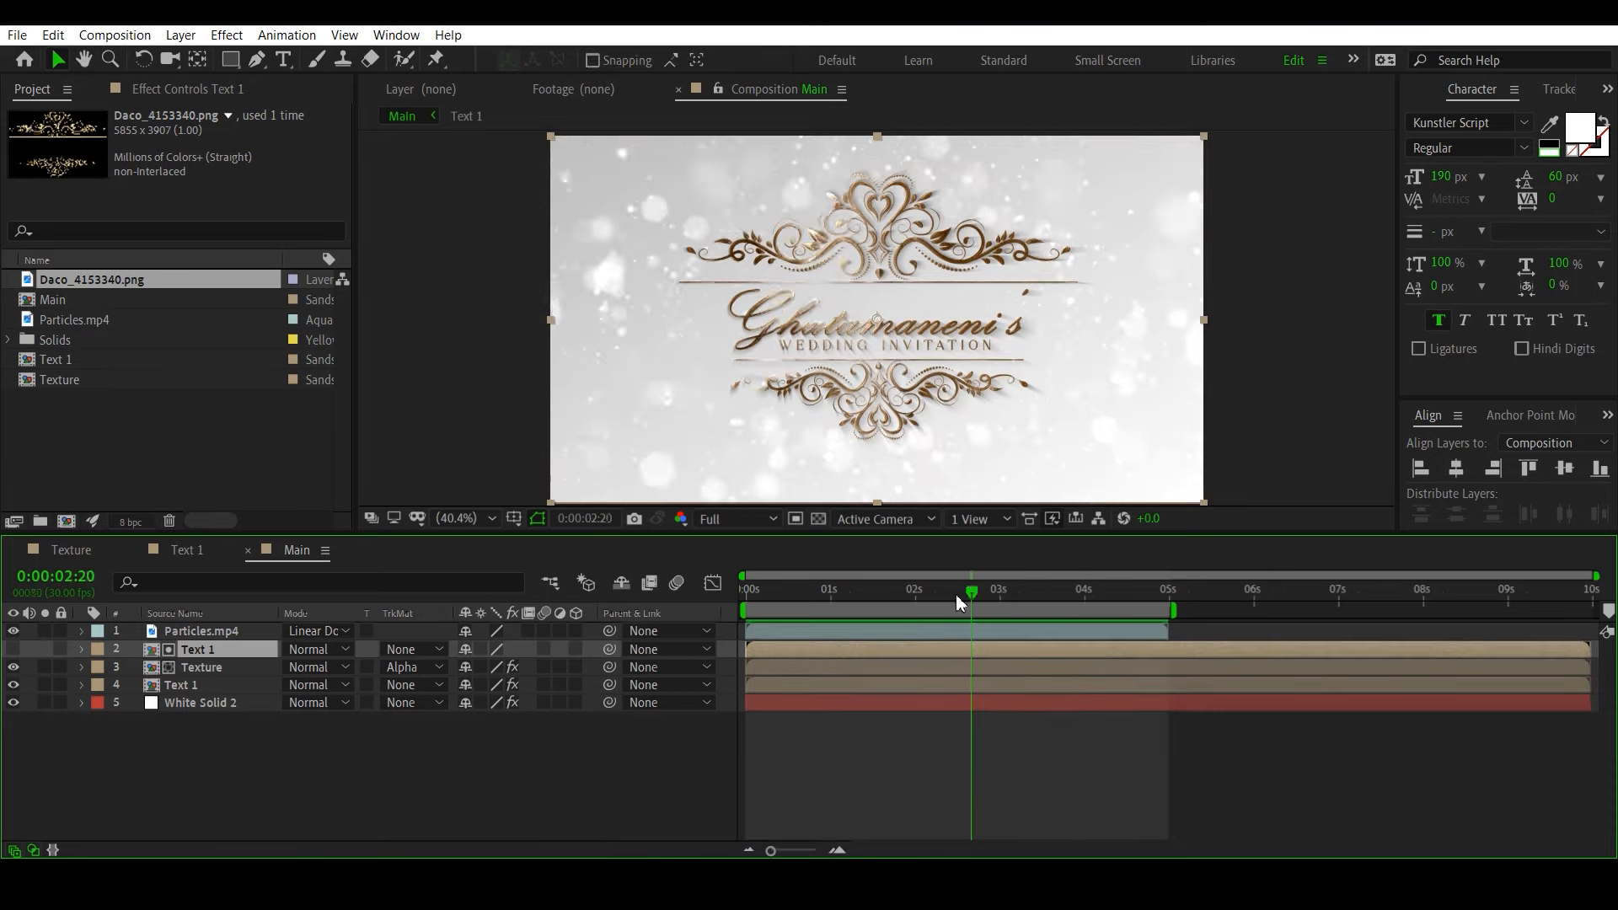
left_click_drag(956, 594, 1026, 604)
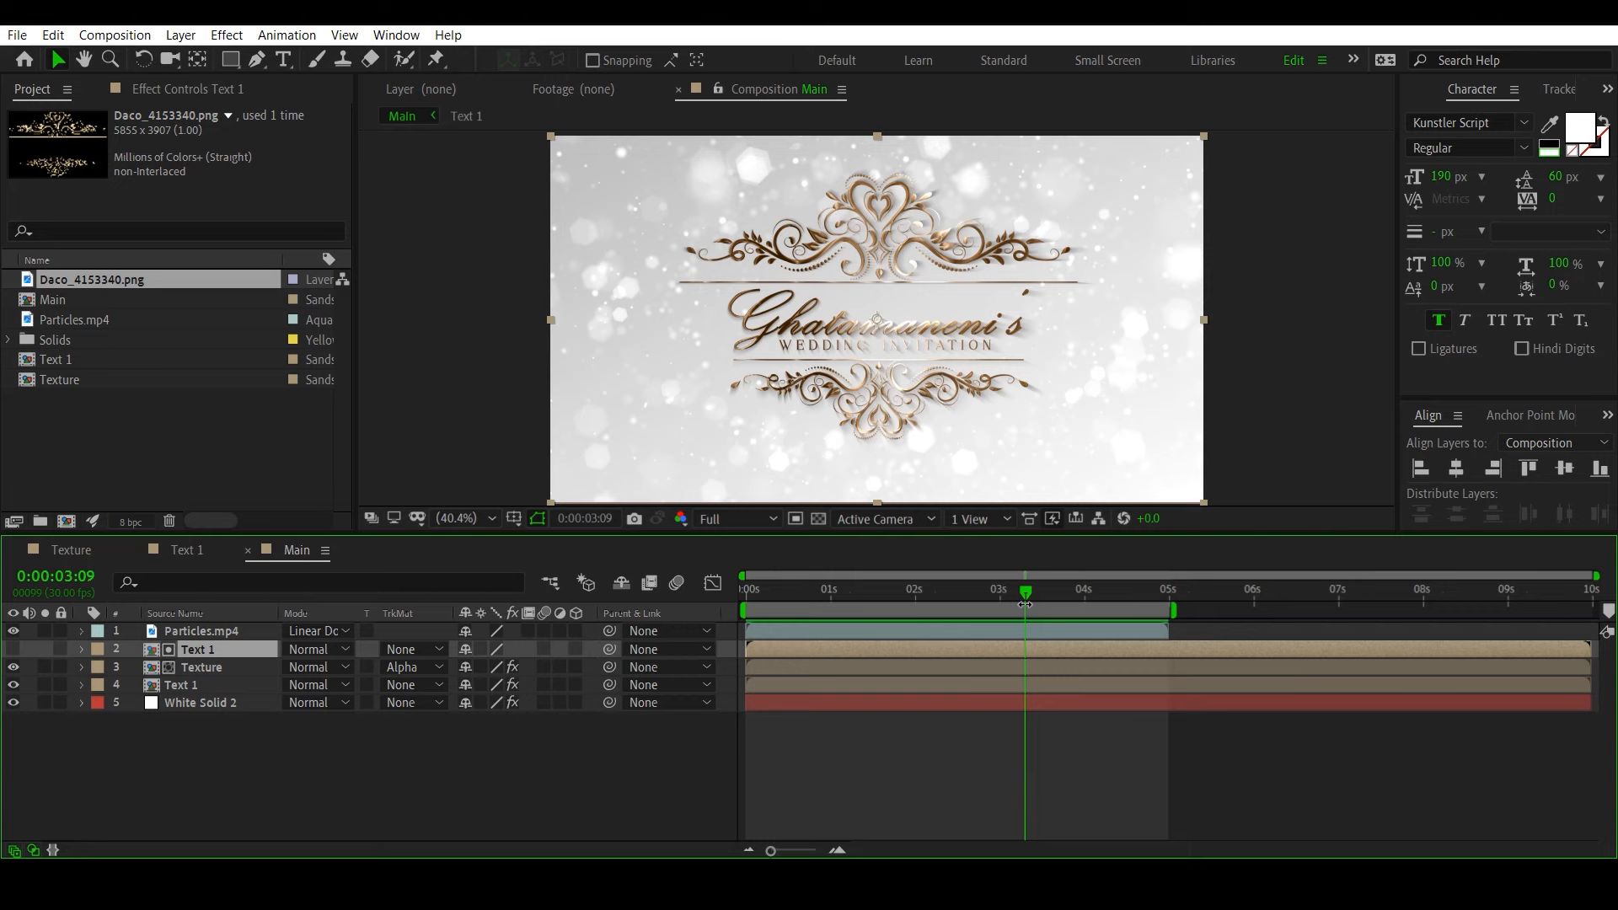
key("space")
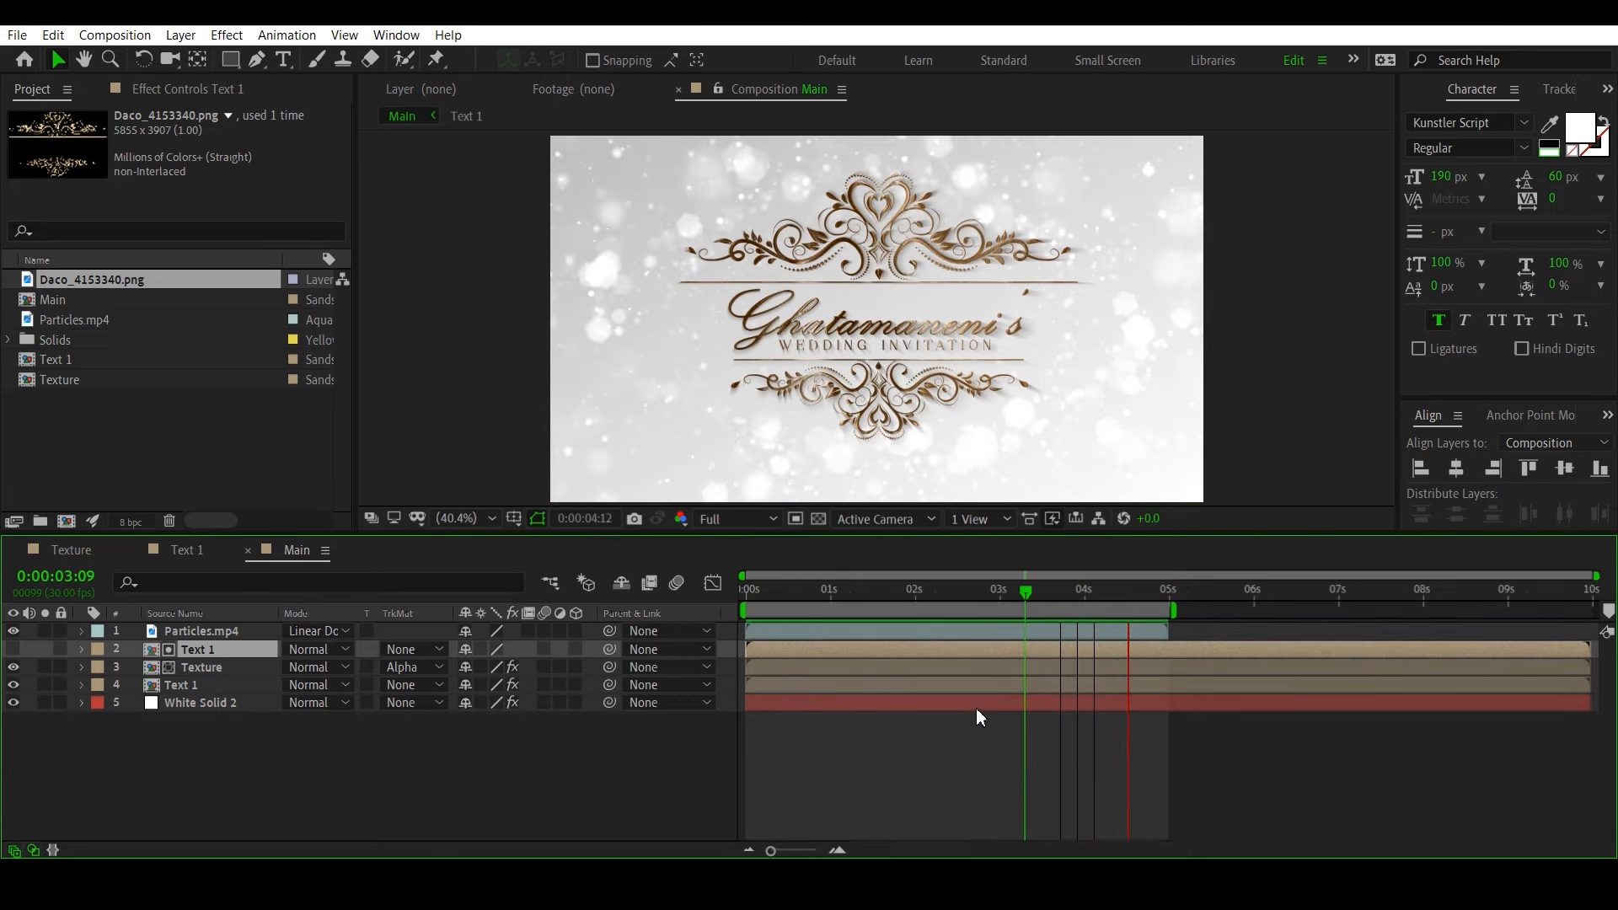